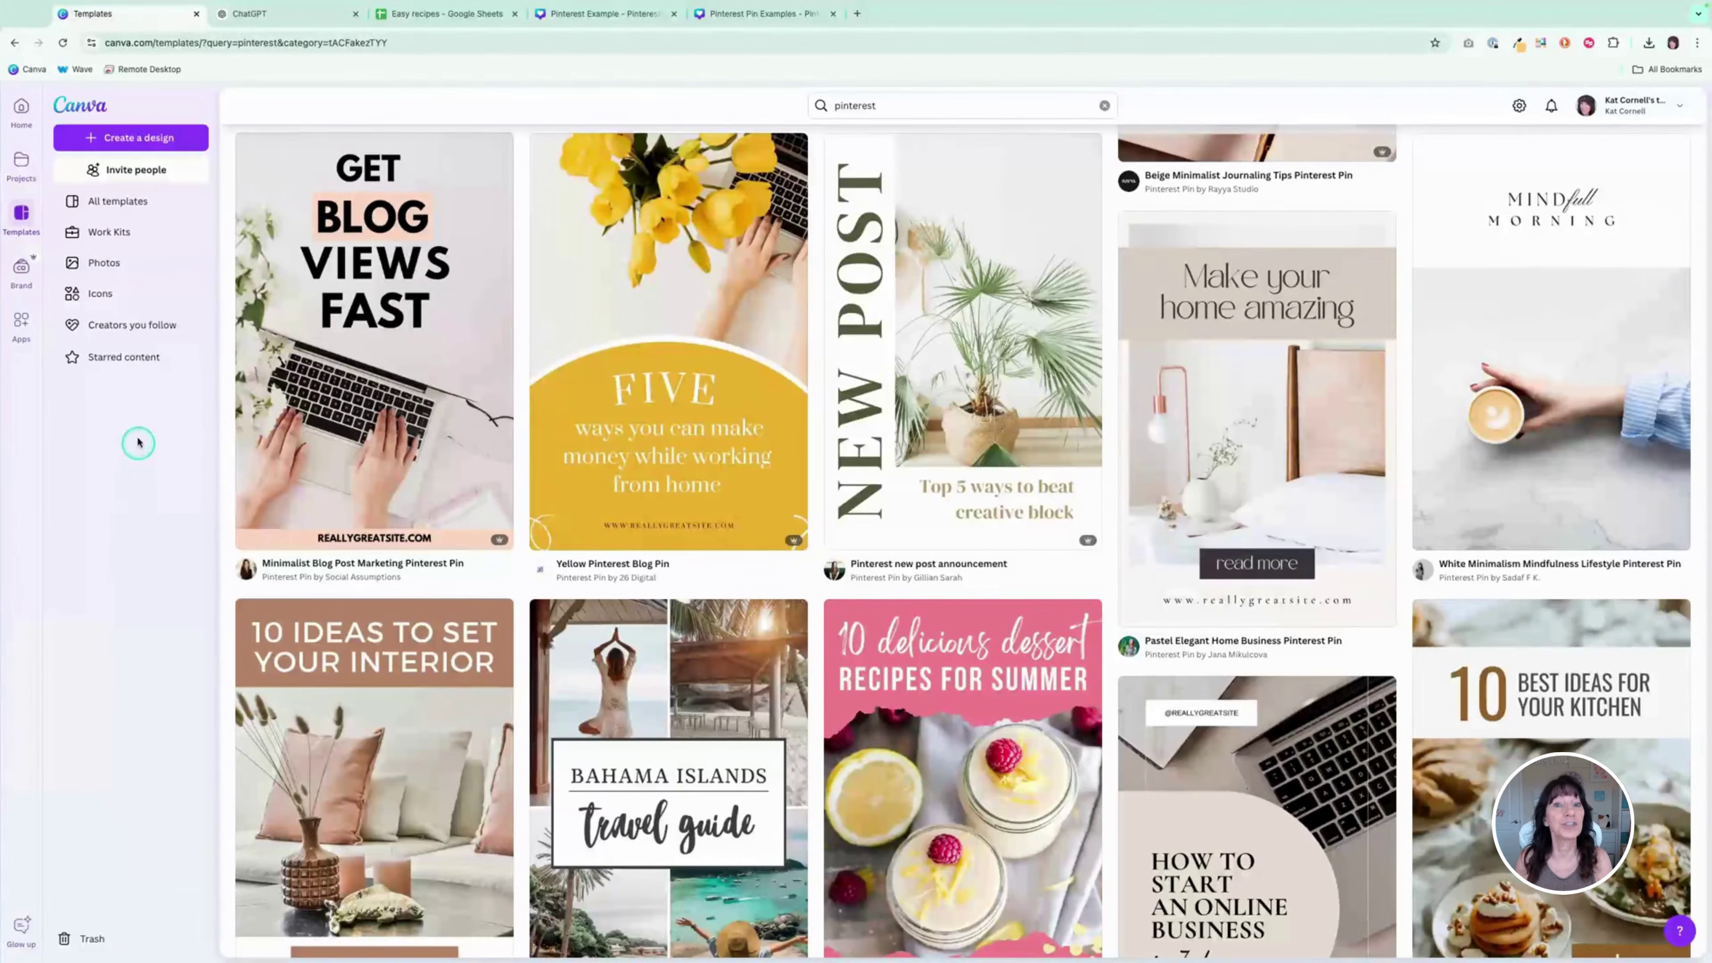
# Step: Switch to the ChatGPT conversation that lists the recipe pin titles and descriptions
pyautogui.click(306, 19)
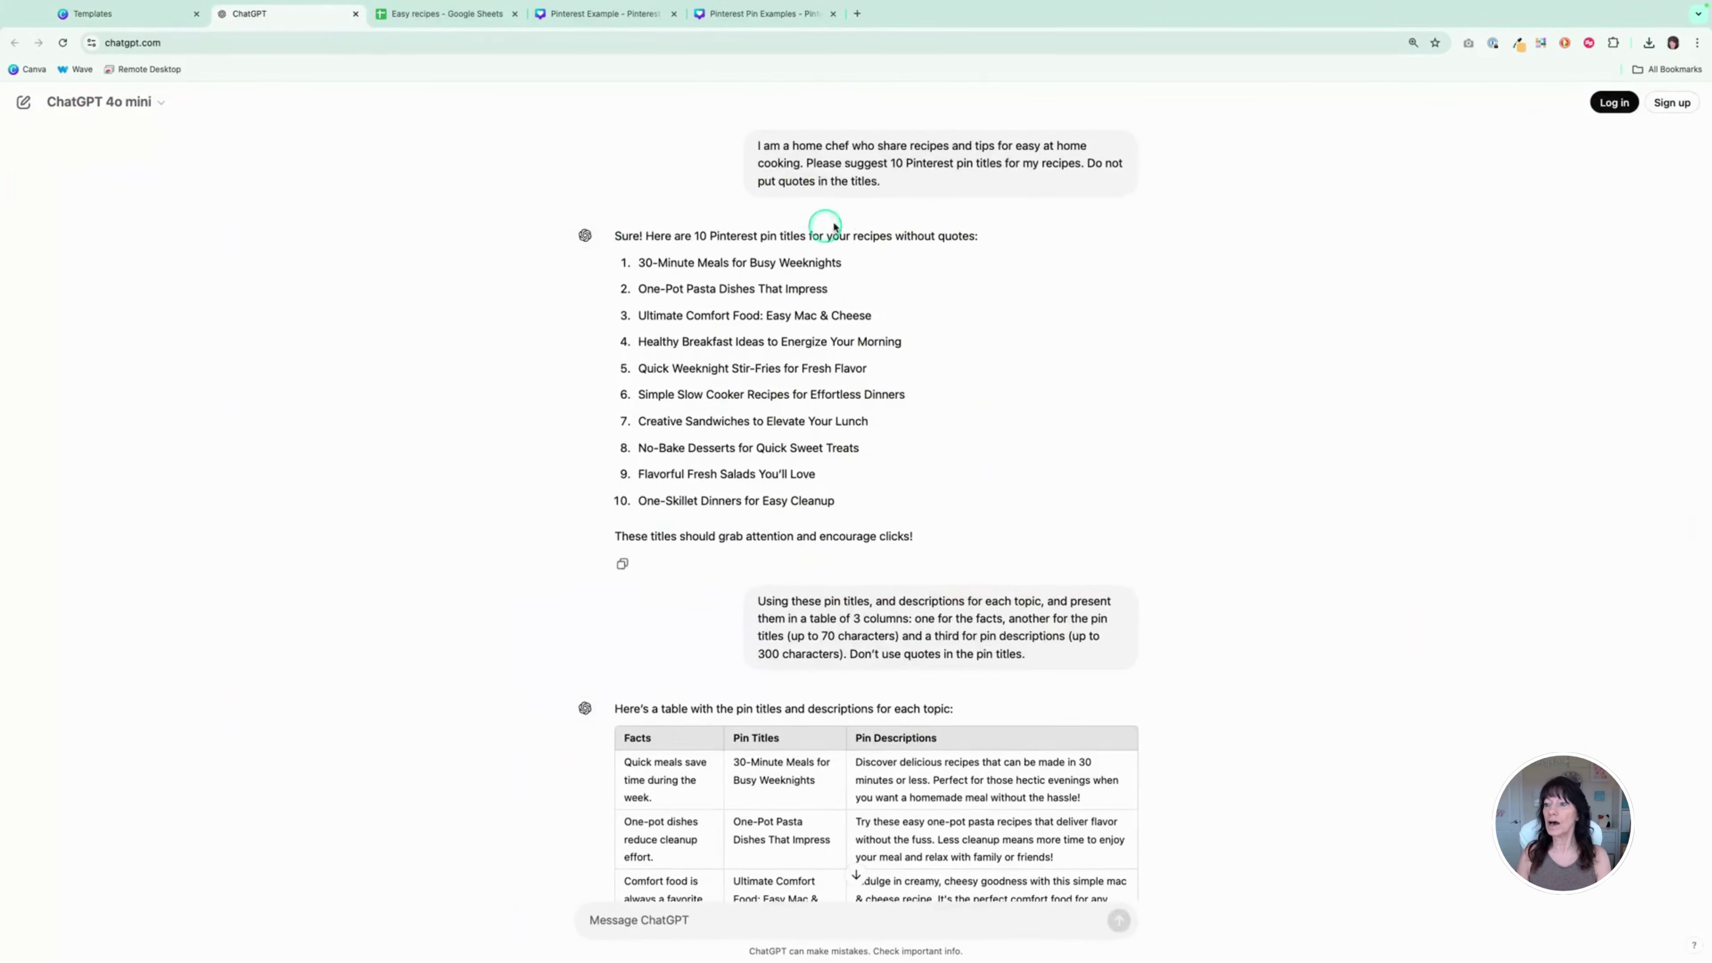
pyautogui.scroll(10, 929, 162)
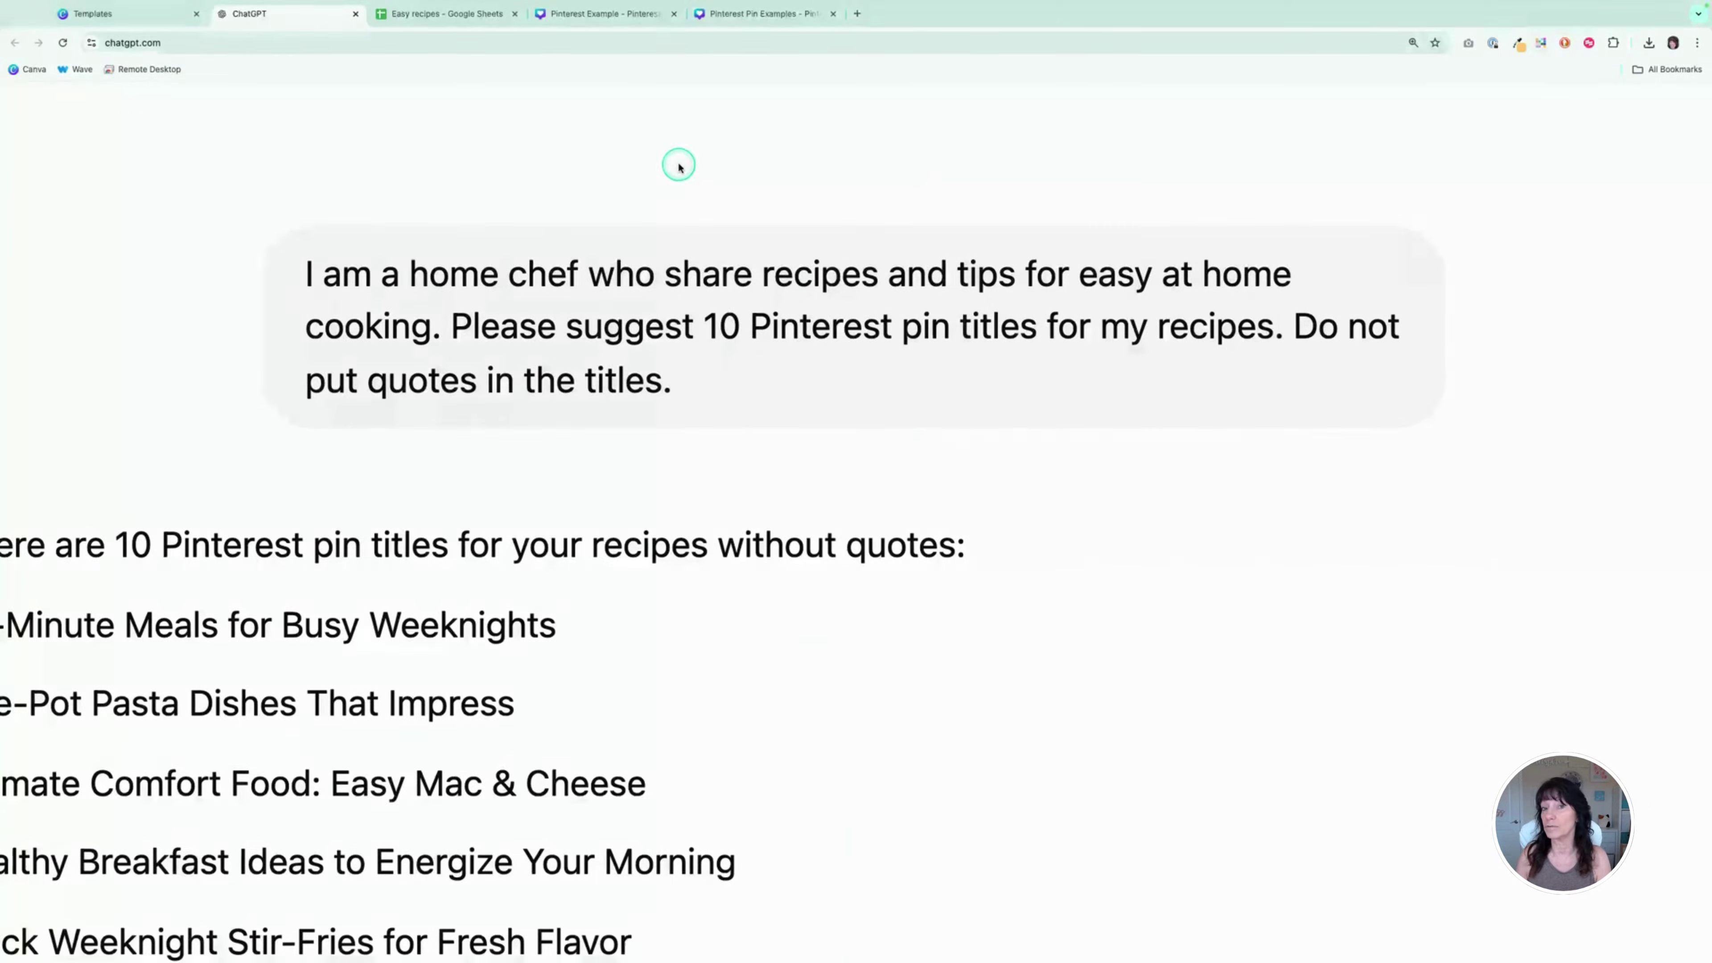
pyautogui.hscroll(-10, 679, 167)
pyautogui.scroll(-5, 679, 168)
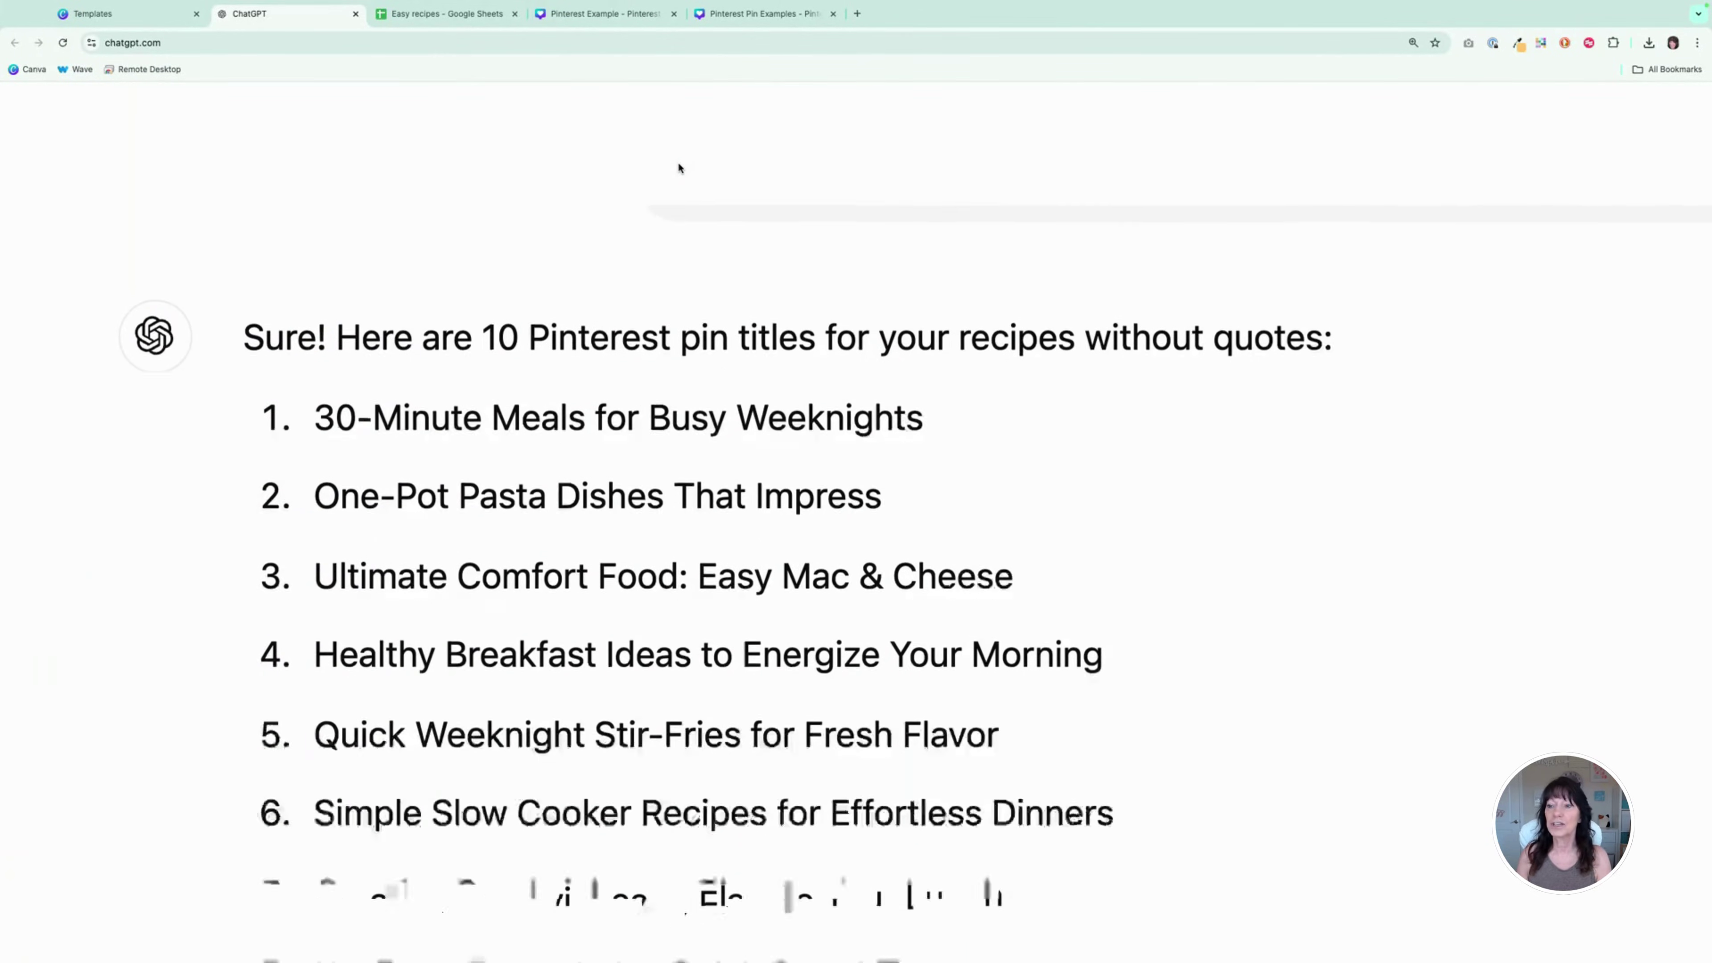
pyautogui.scroll(-4, 678, 167)
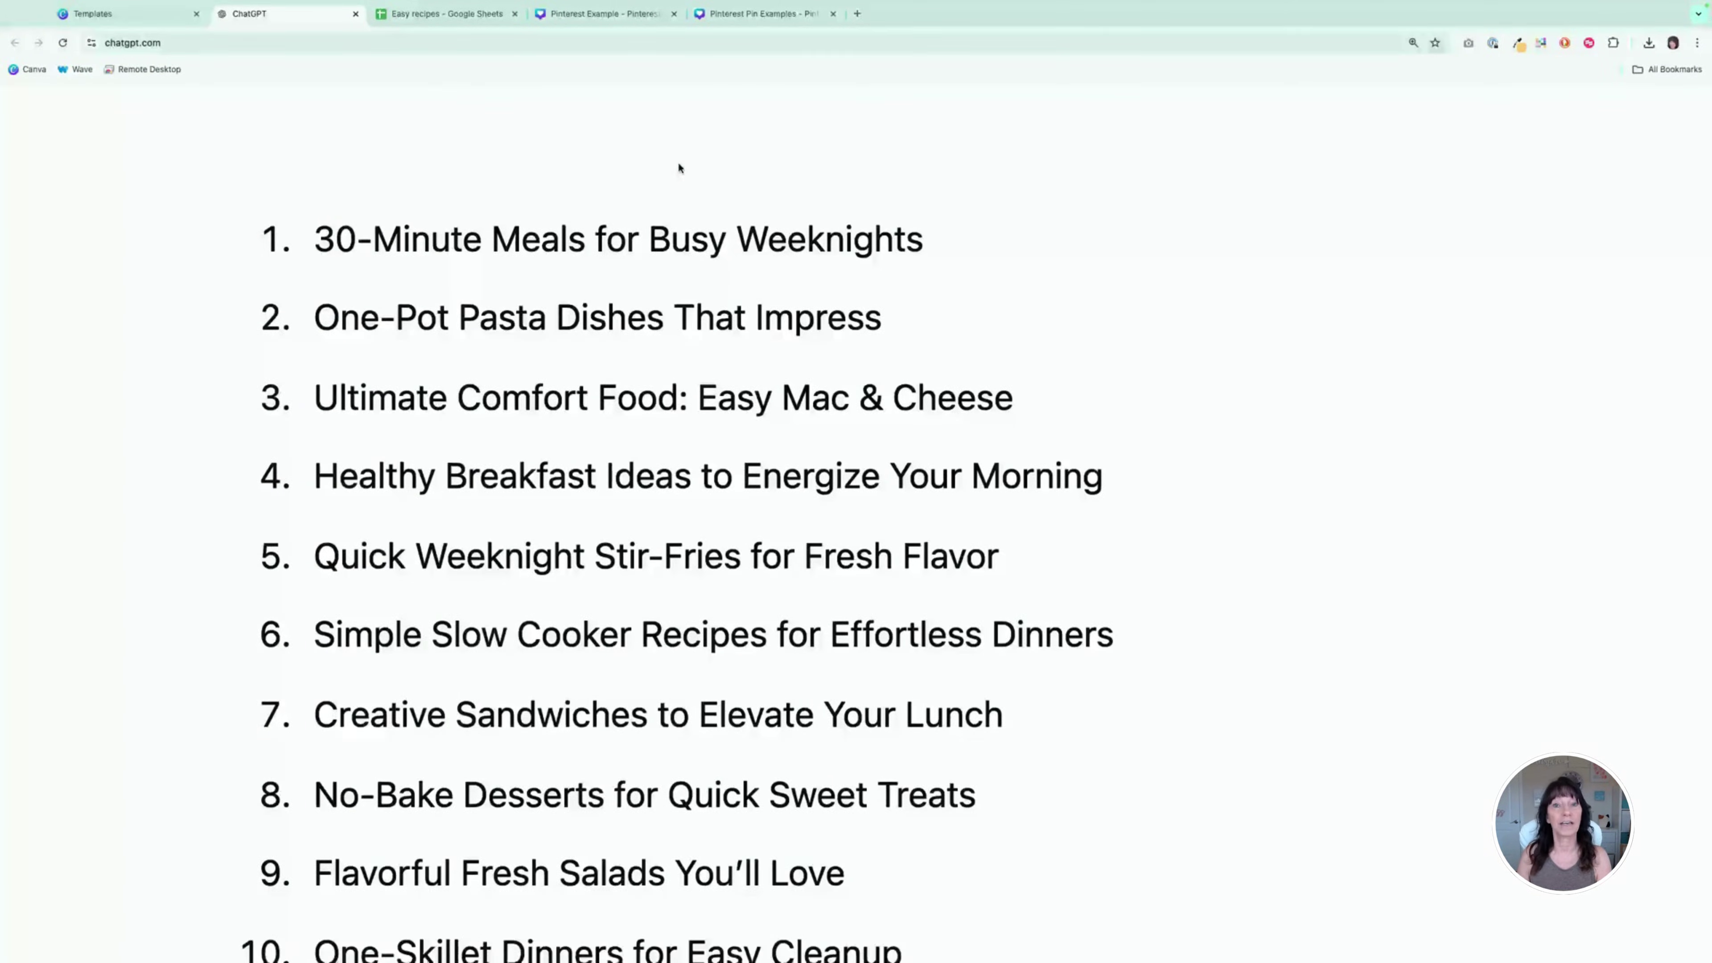
pyautogui.scroll(3, 679, 167)
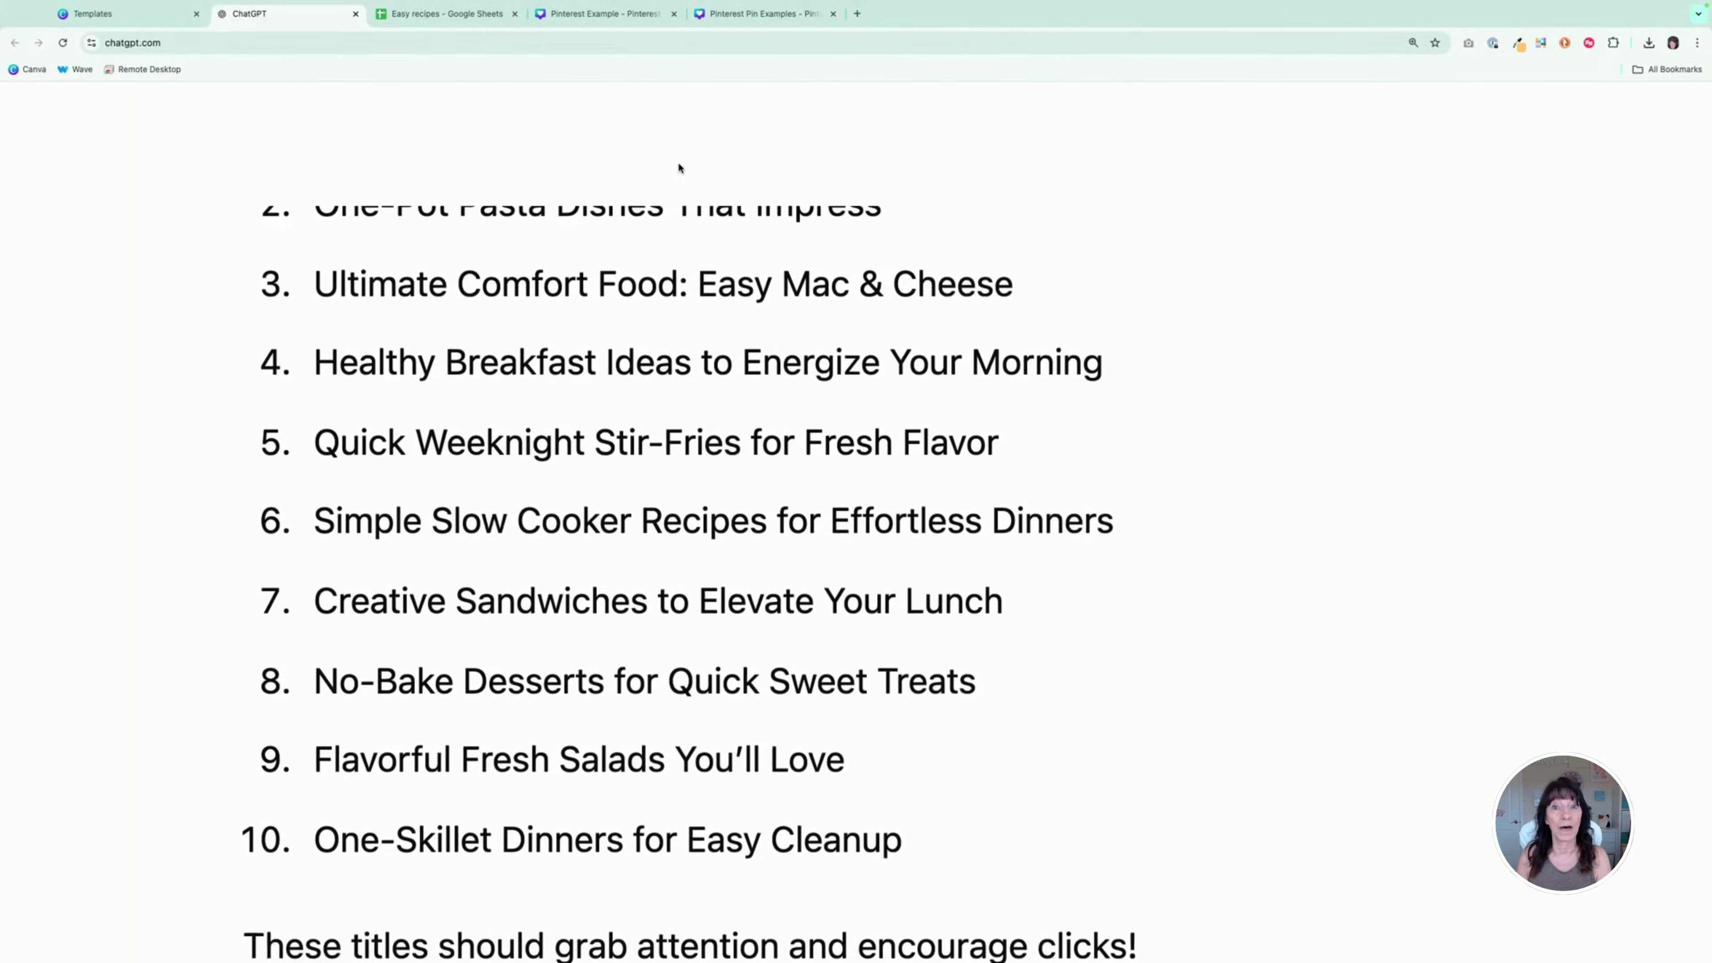
pyautogui.click(679, 166)
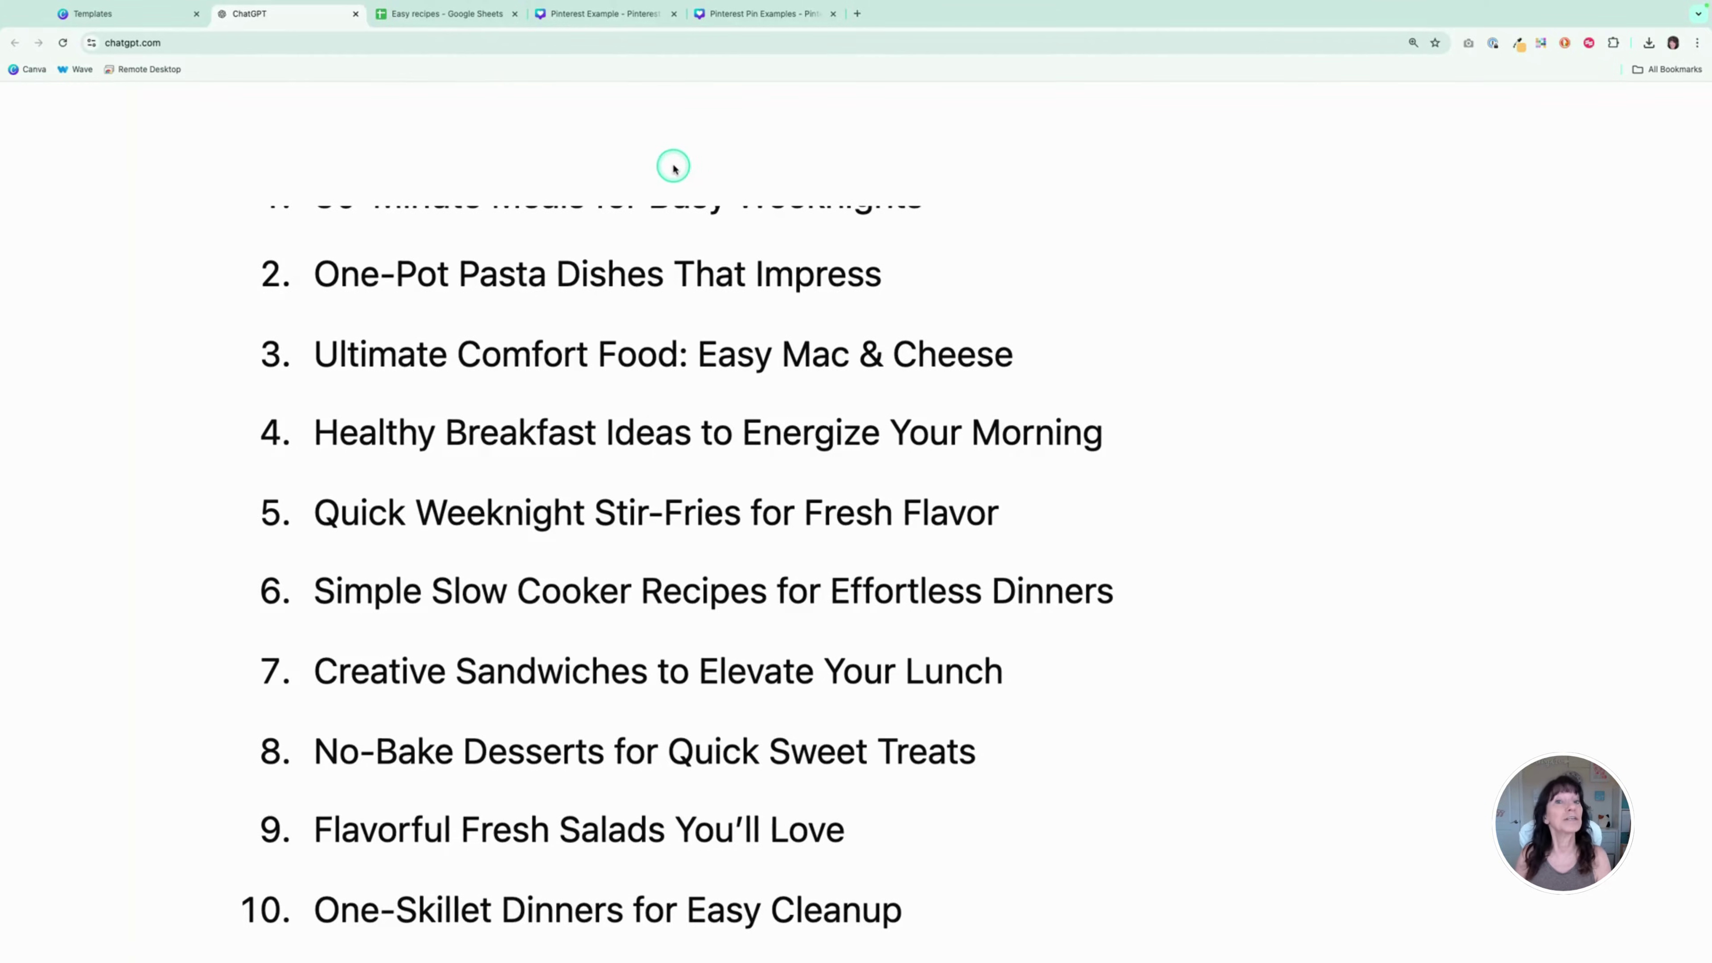
# Step: Open the Easy recipes sheet and select the empty image cell for No-Bake Desserts
pyautogui.click(444, 15)
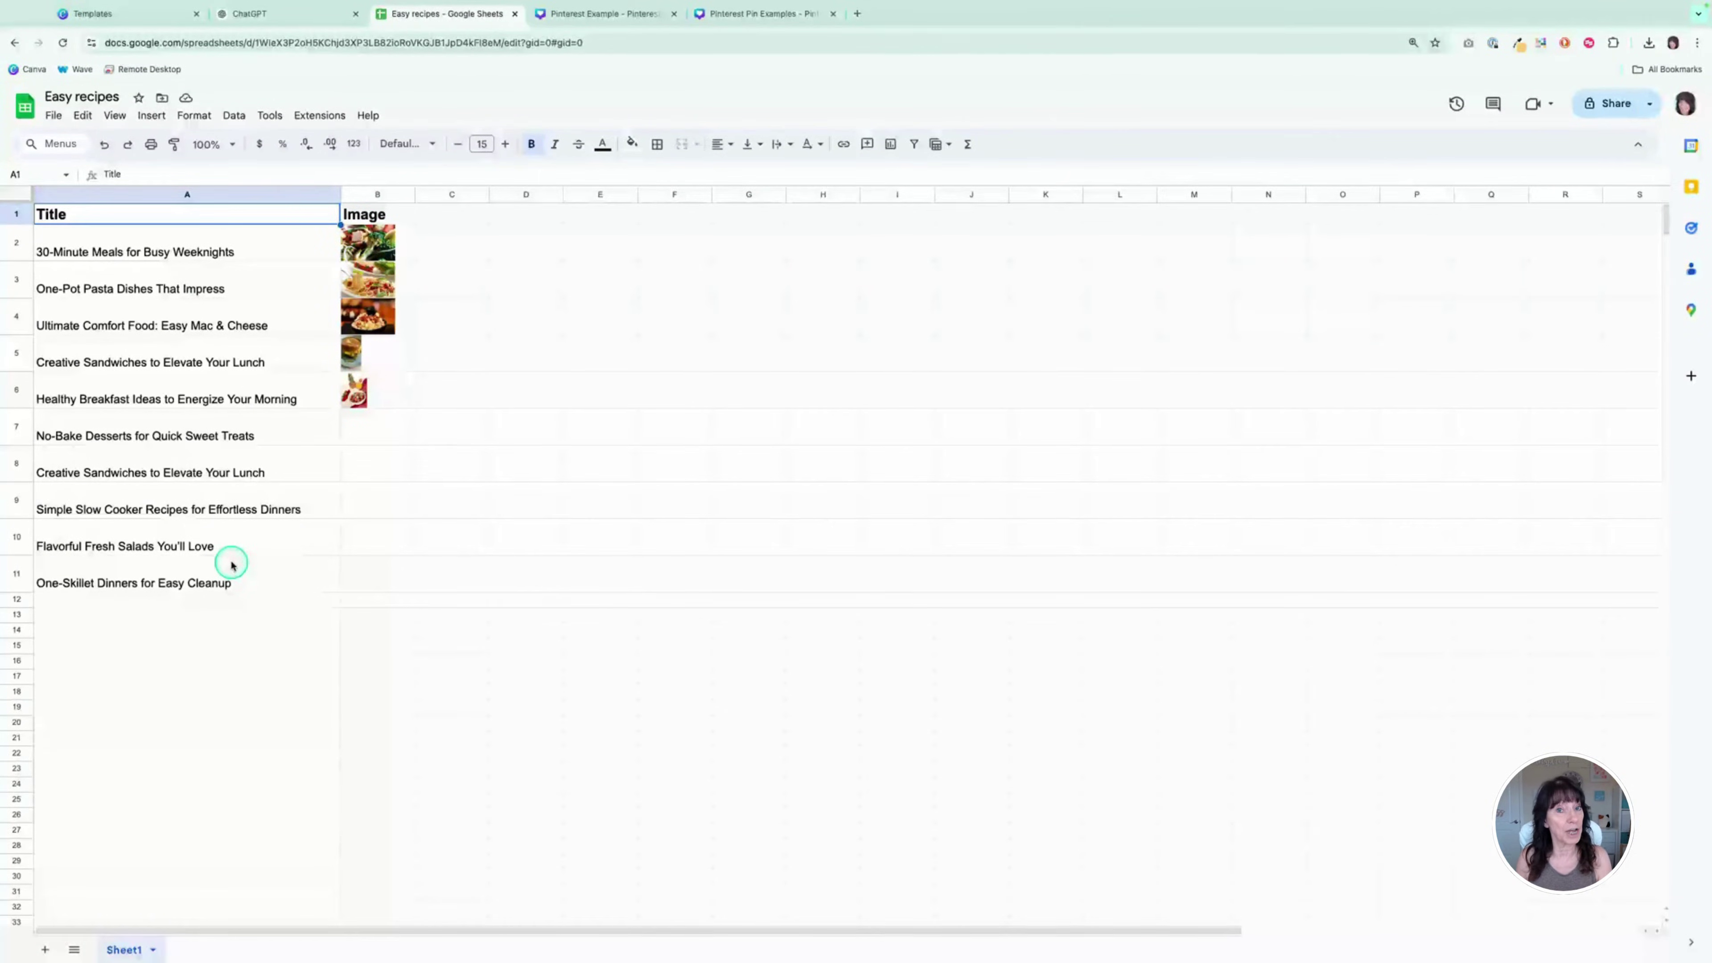
pyautogui.click(379, 440)
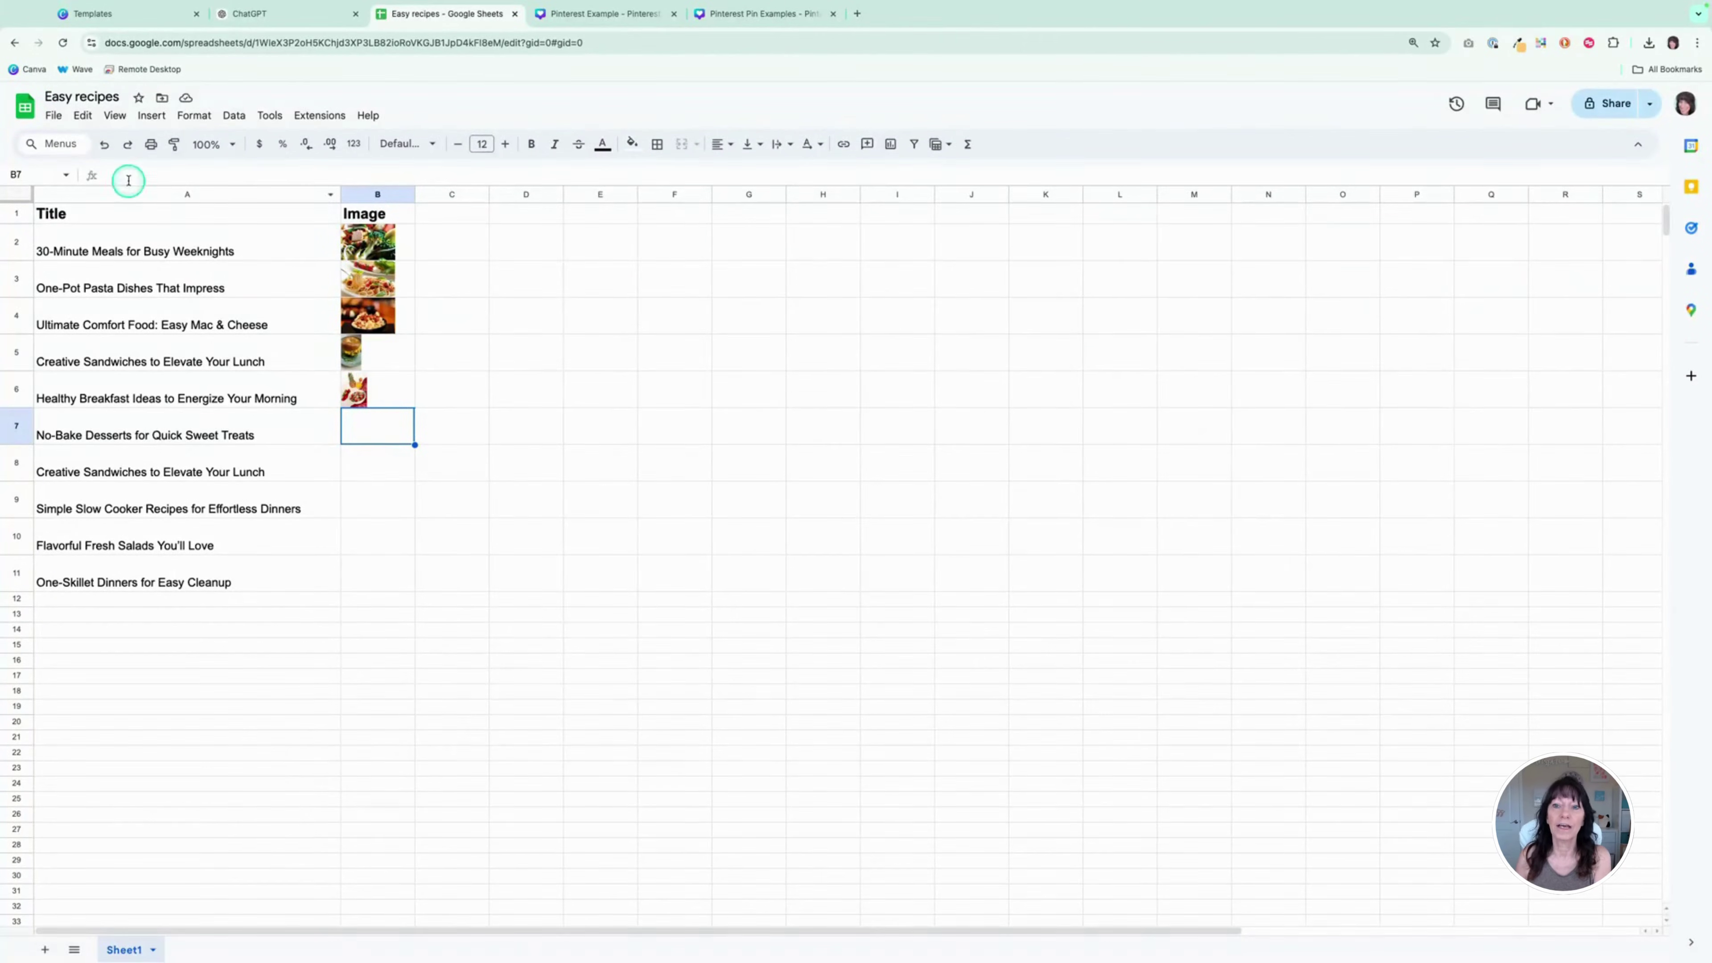
# Step: Insert dessert-6006446_640.jpg from Food Images into the No-Bake Desserts image cell
pyautogui.click(147, 122)
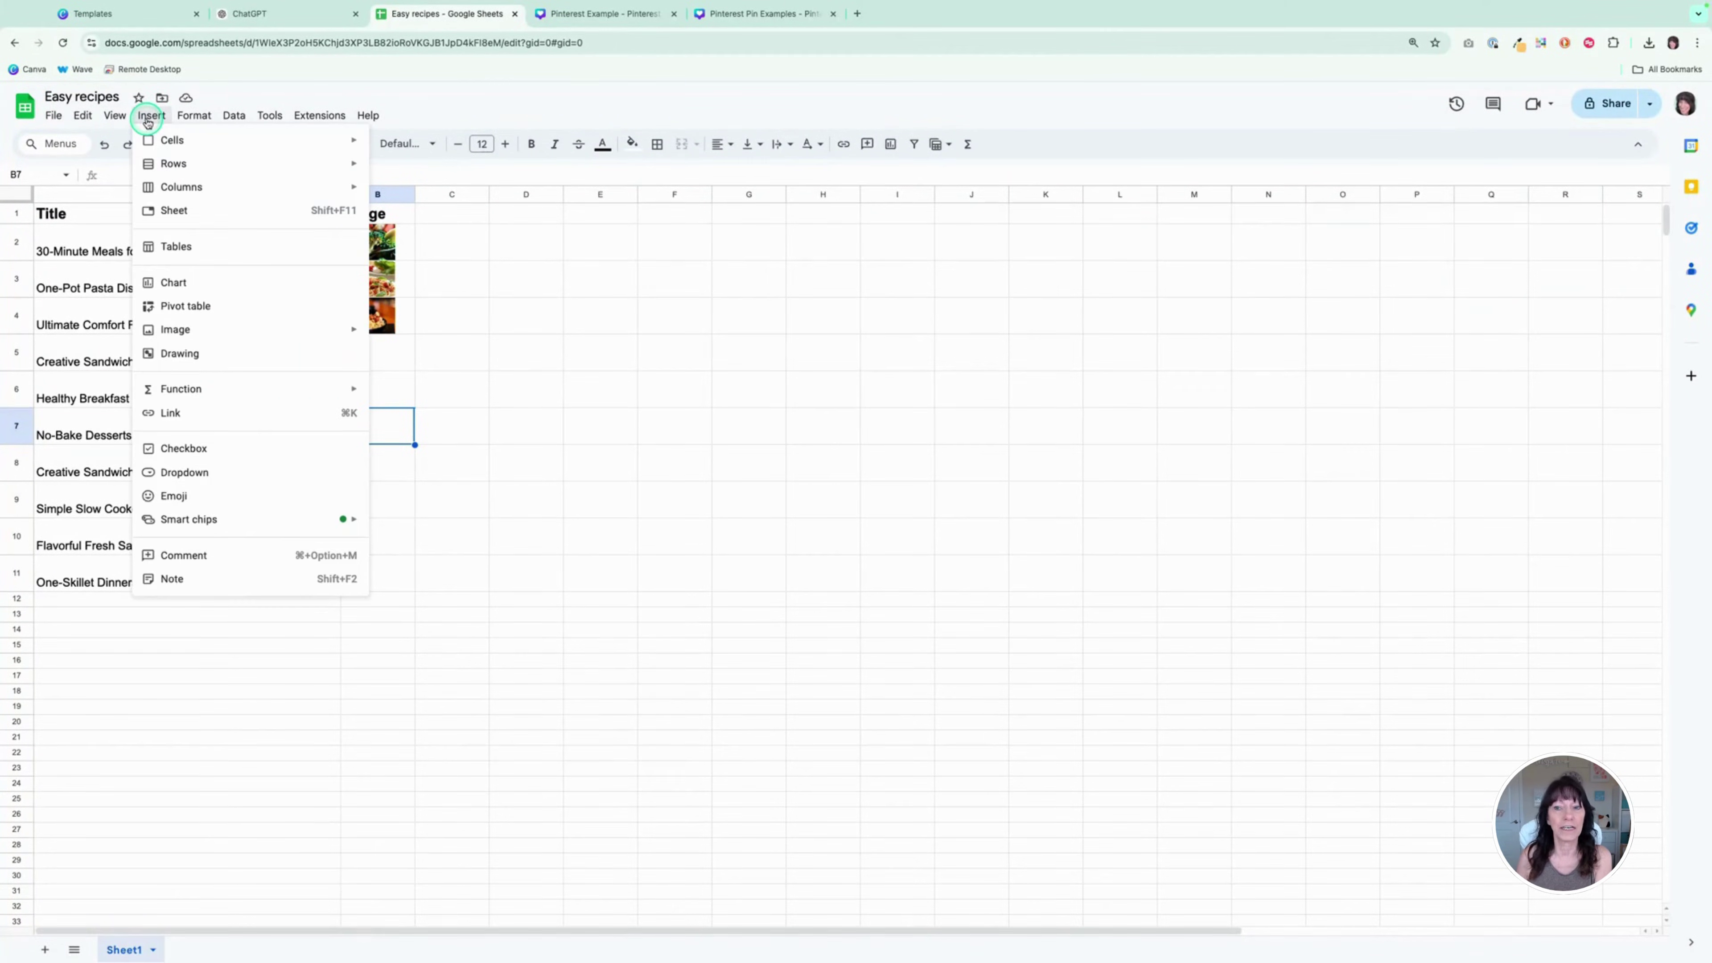
pyautogui.moveTo(164, 337)
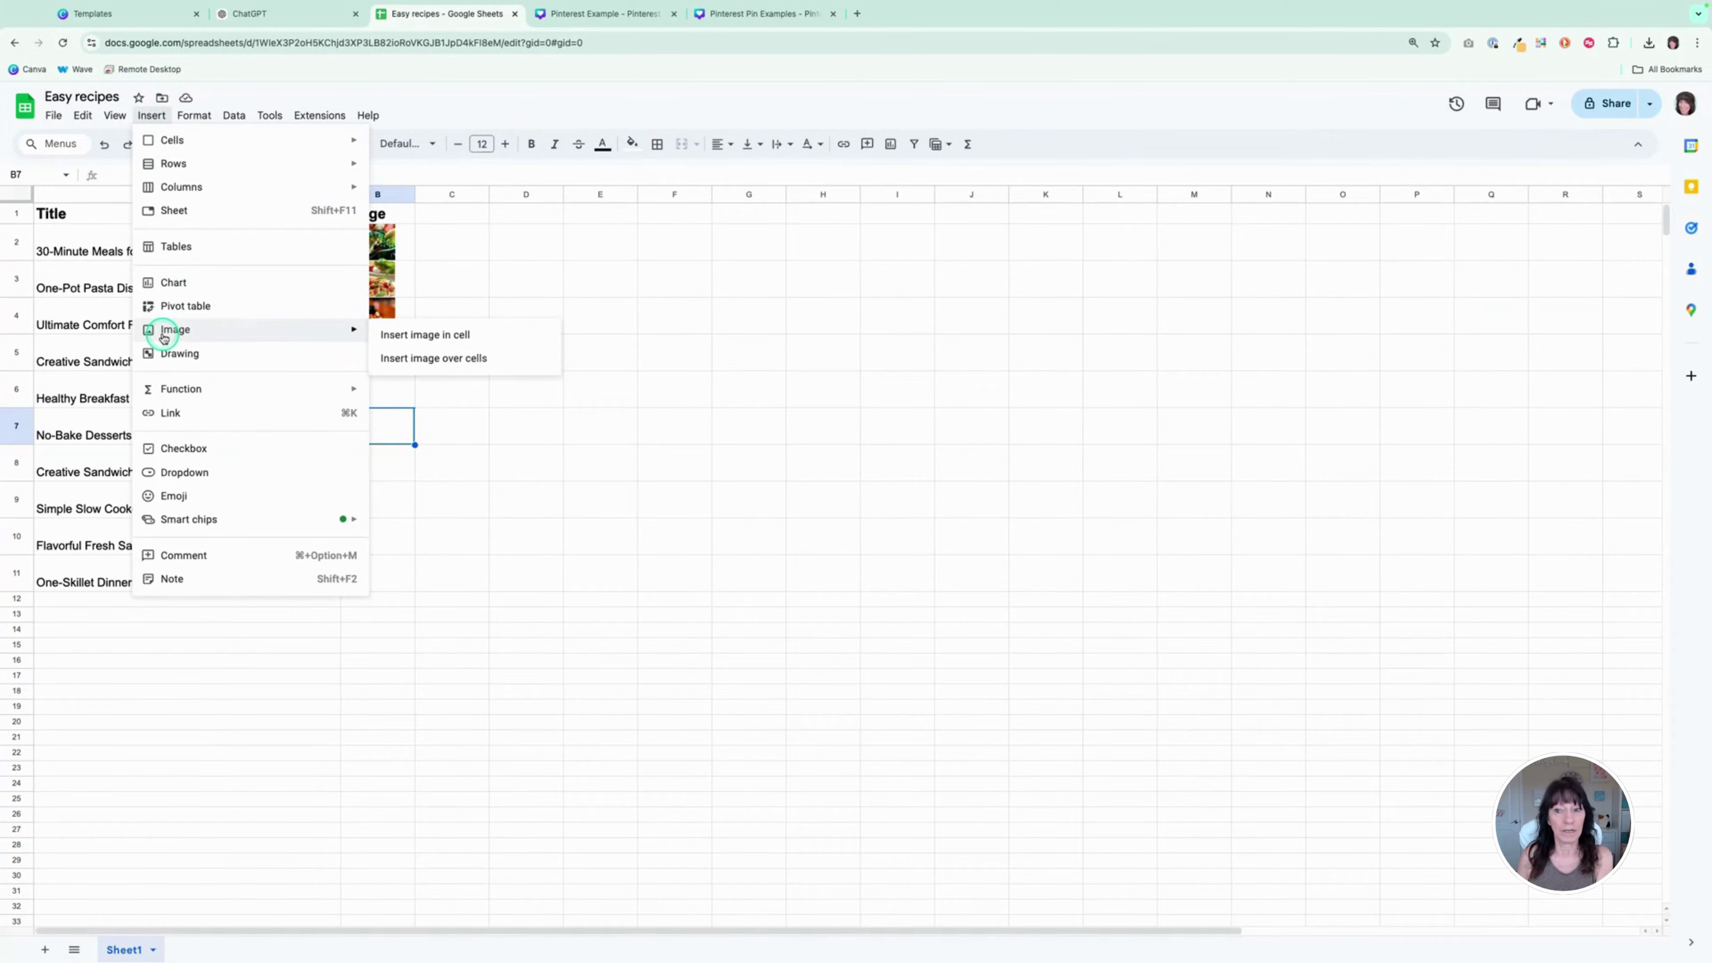
pyautogui.click(391, 336)
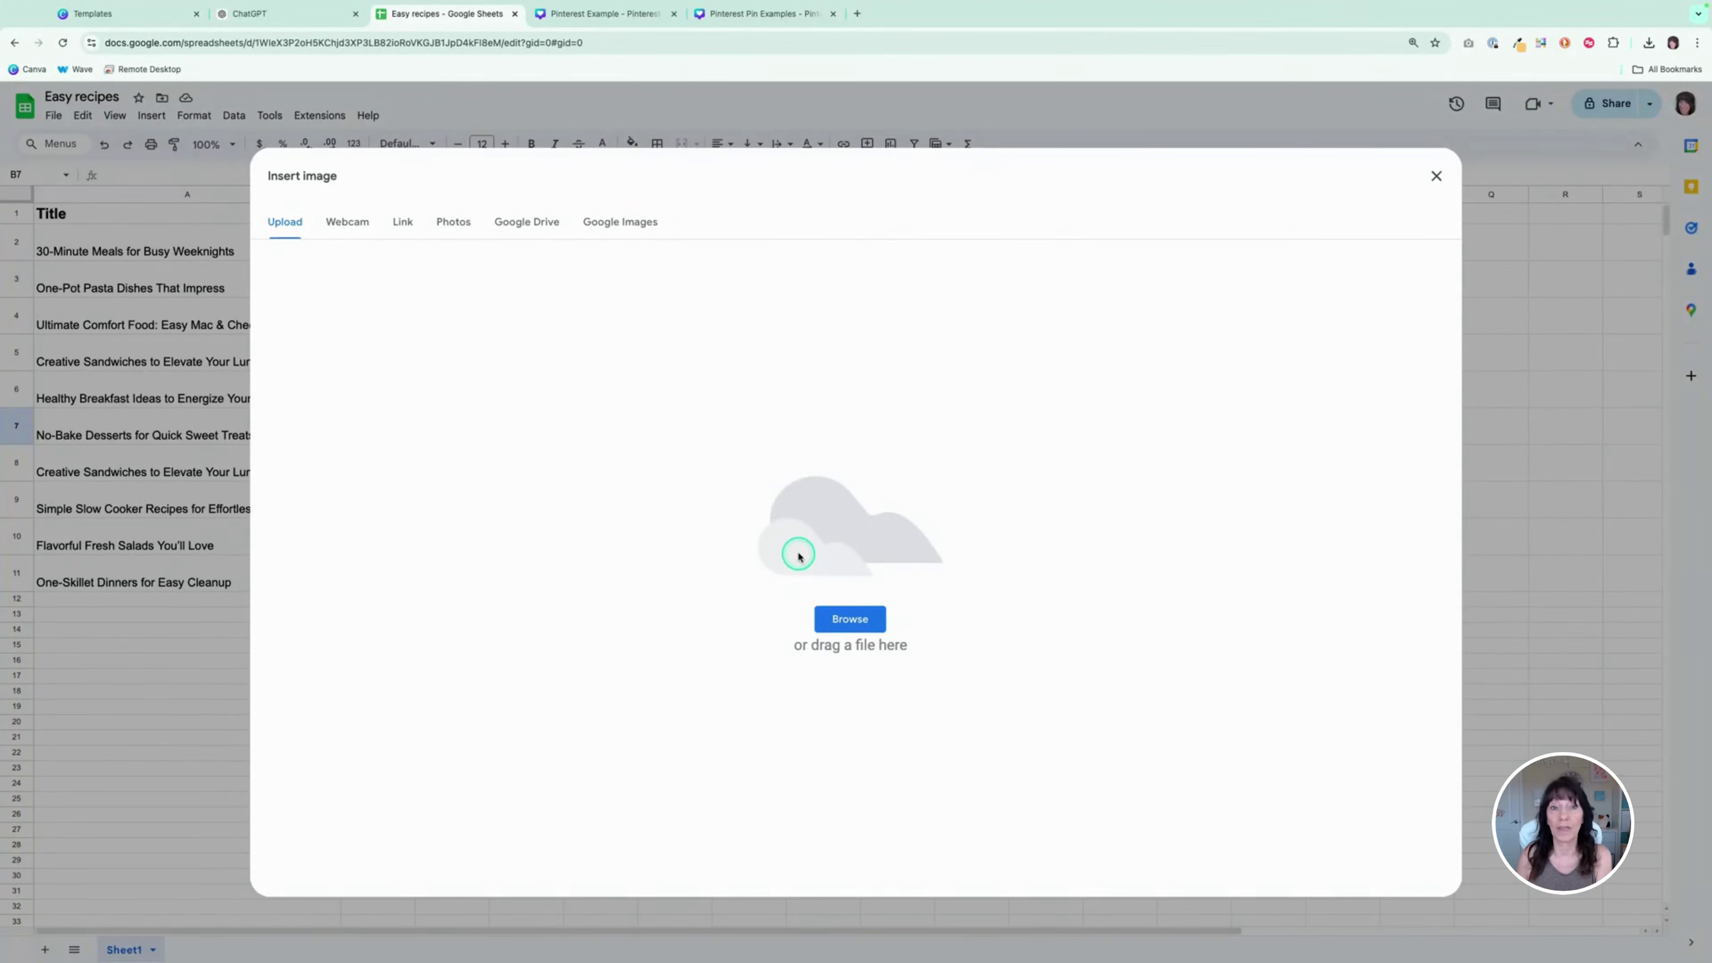
pyautogui.click(851, 626)
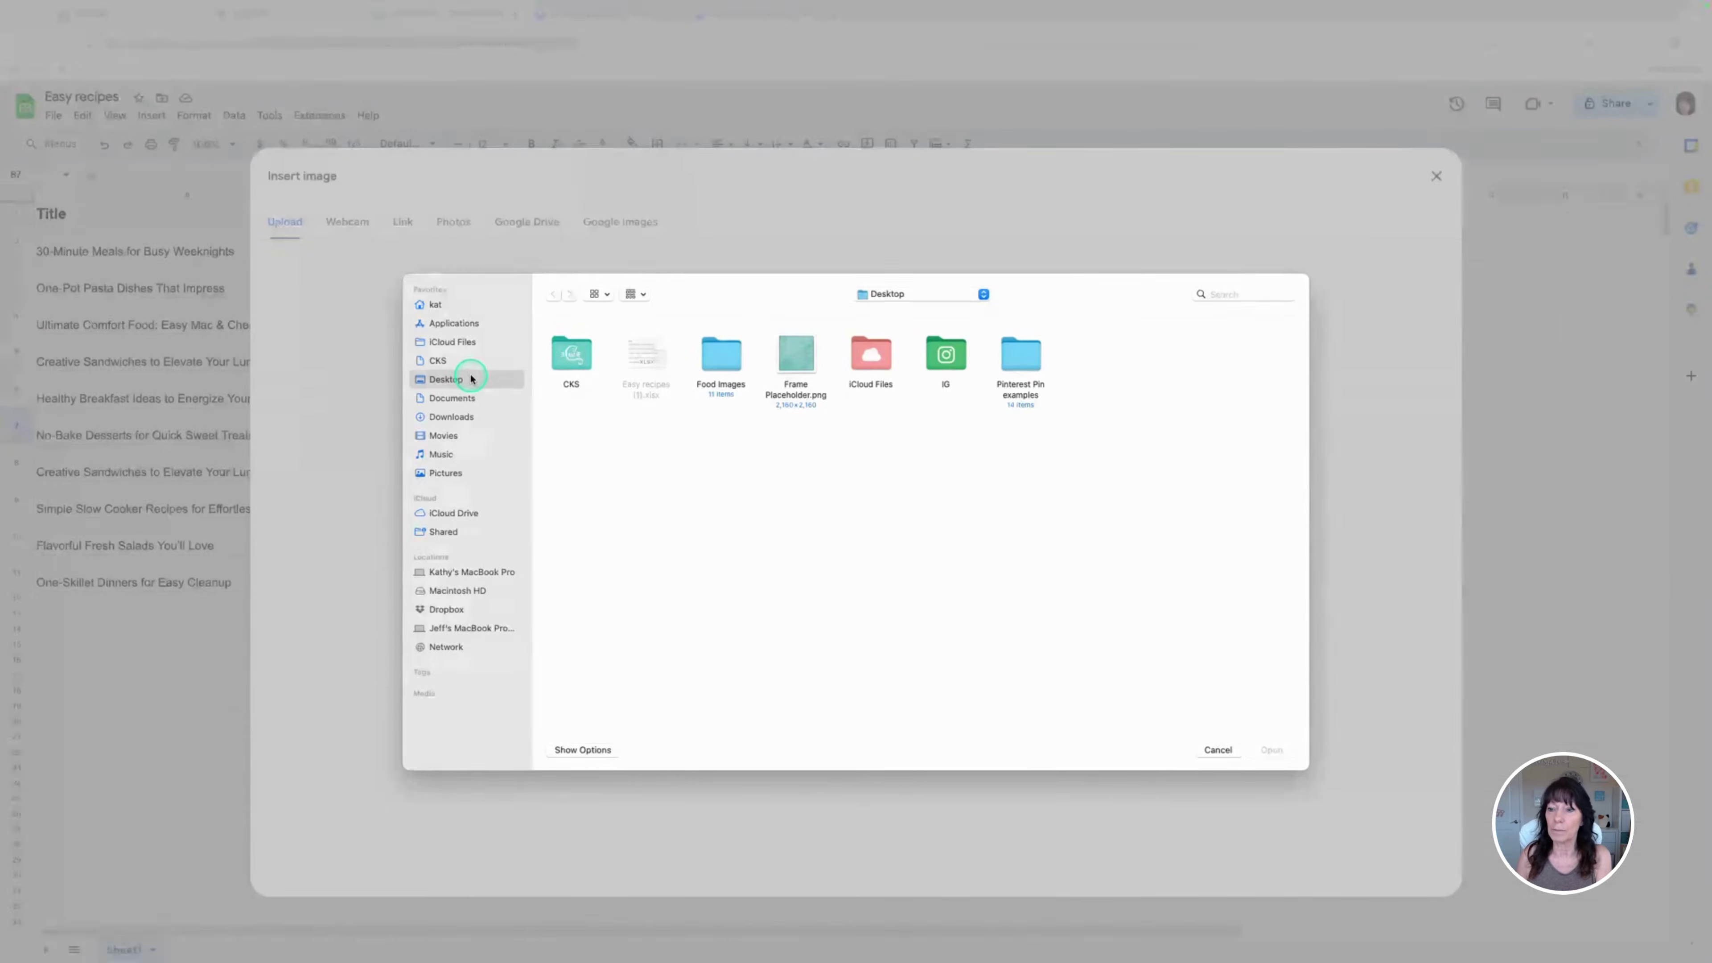
pyautogui.doubleClick(720, 357)
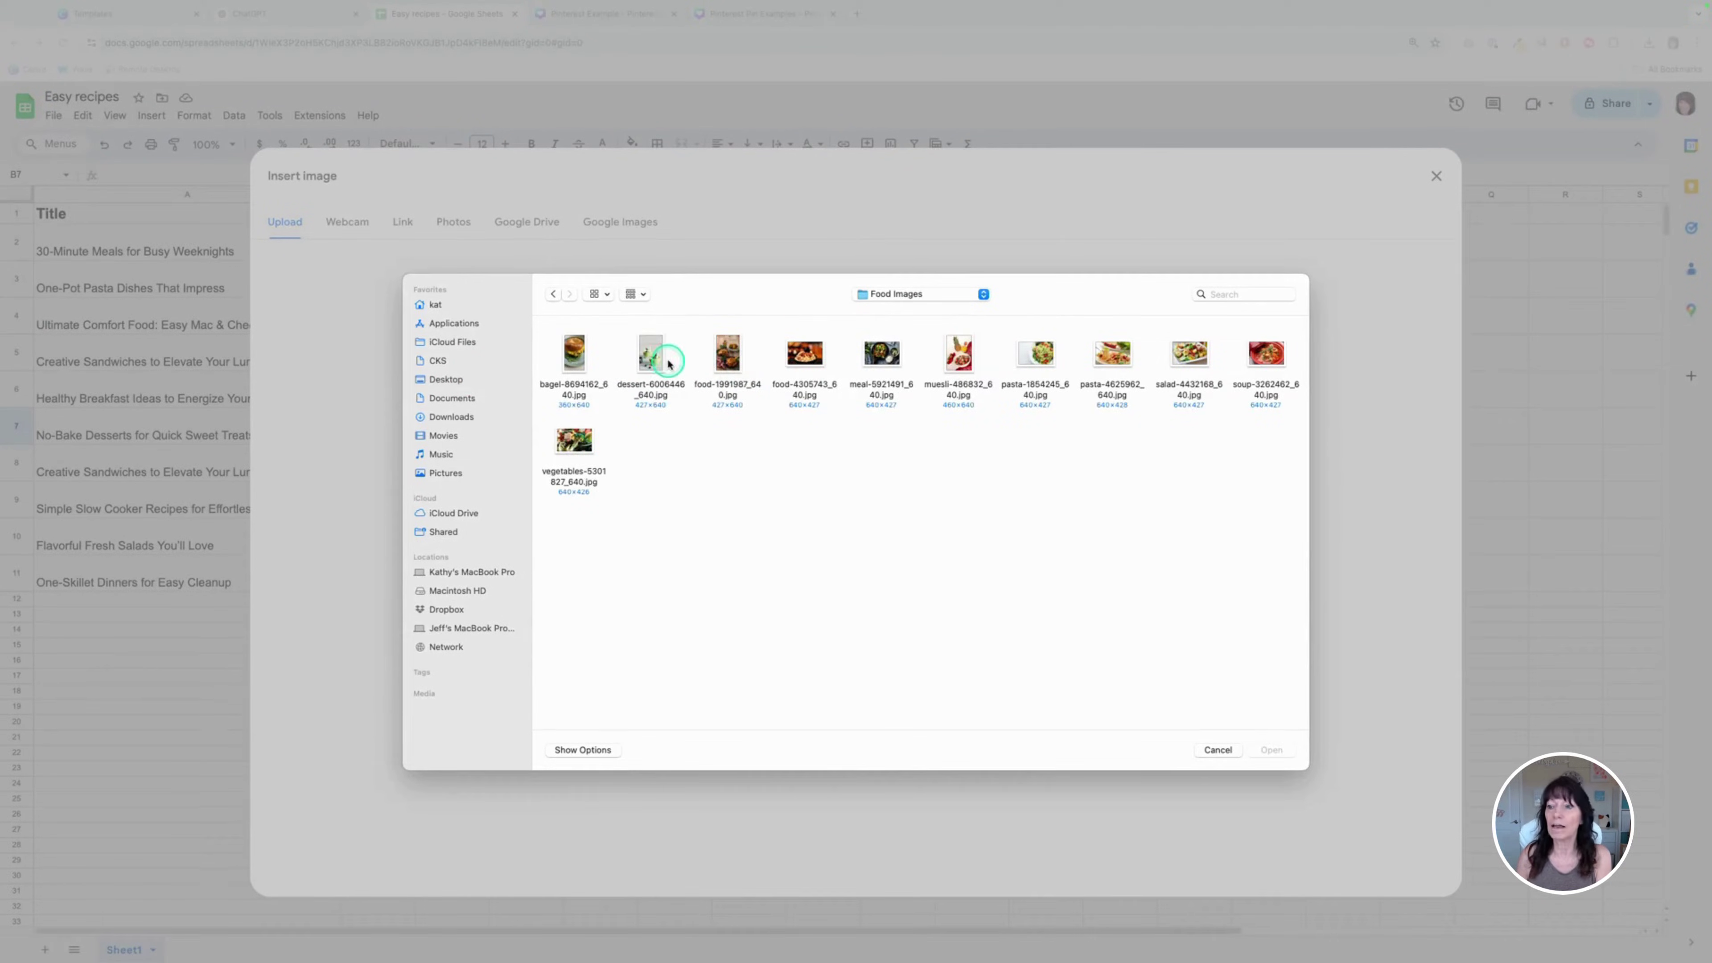
pyautogui.click(652, 358)
pyautogui.click(1271, 751)
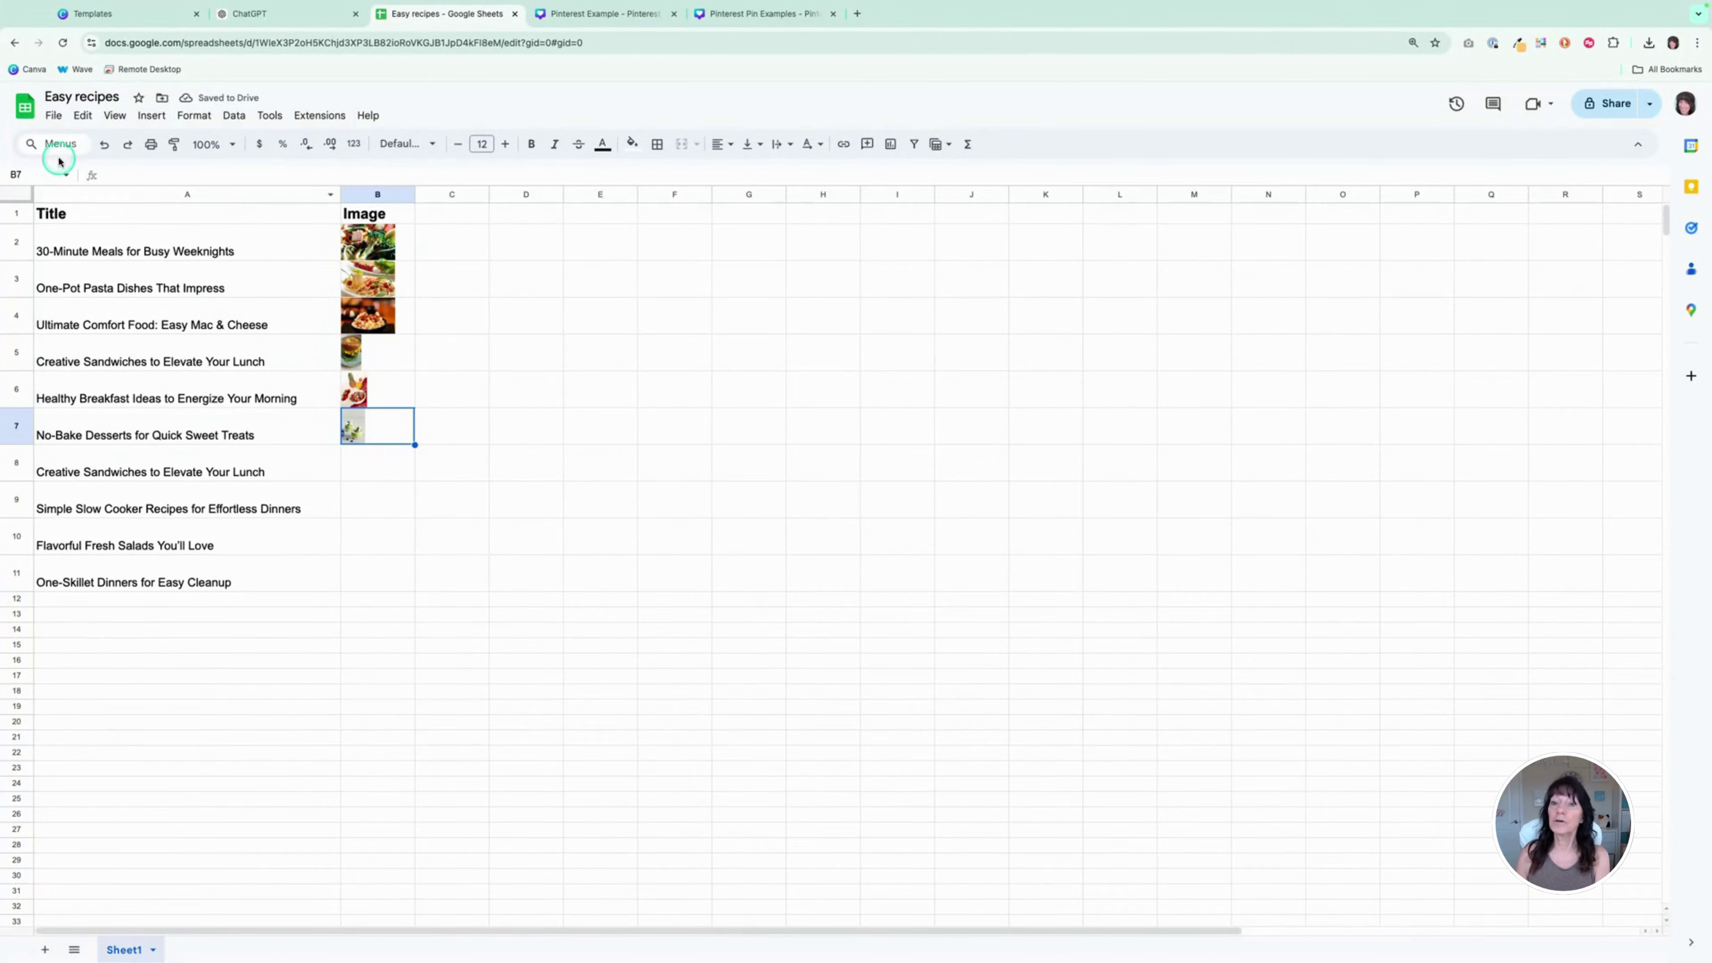
# Step: Download the recipe sheet as Microsoft Excel (.xlsx) and return to the Pinterest Example design
pyautogui.click(51, 121)
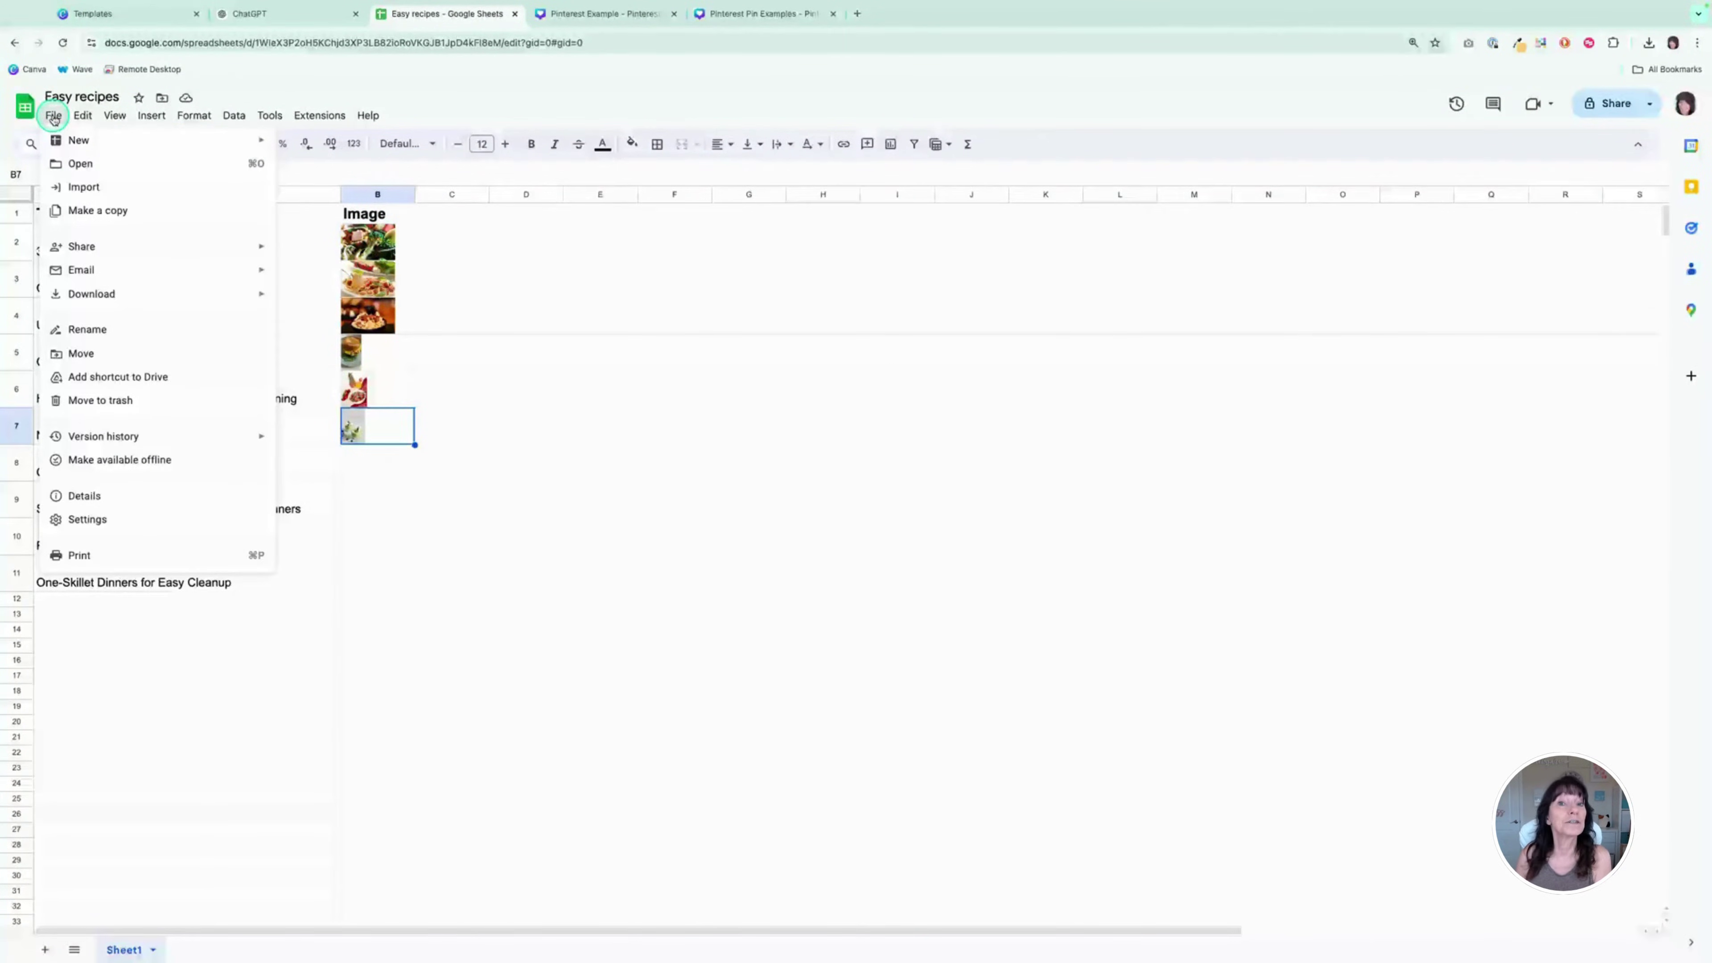
pyautogui.moveTo(111, 294)
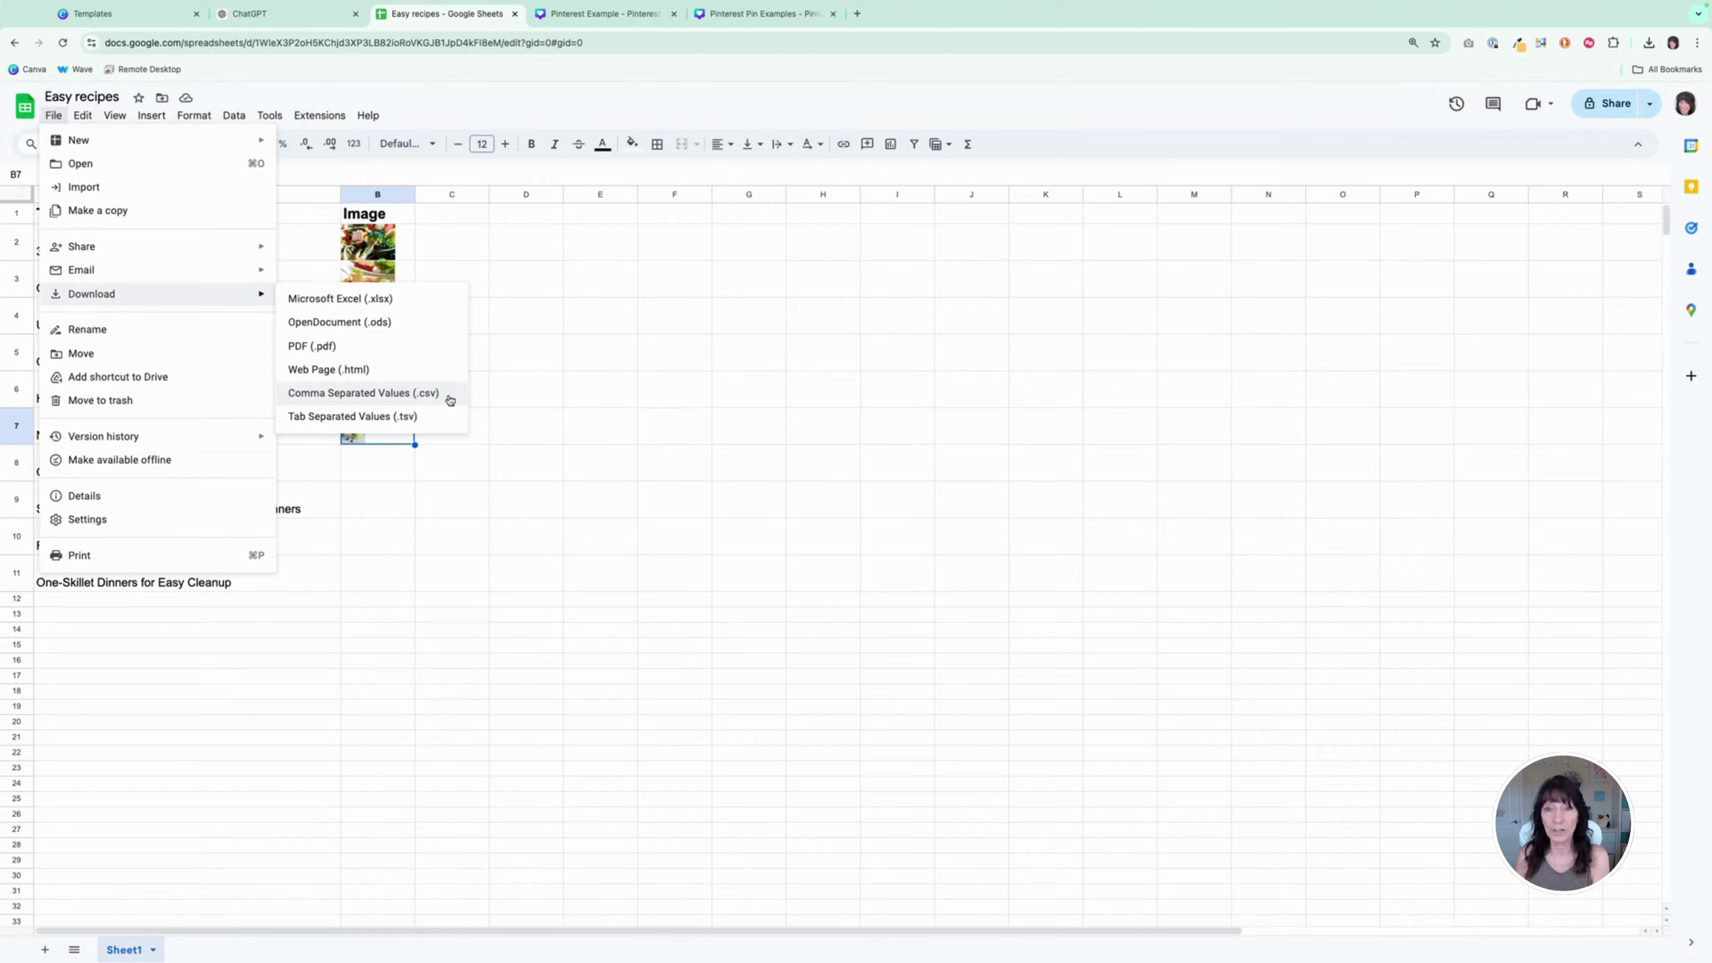
pyautogui.click(425, 304)
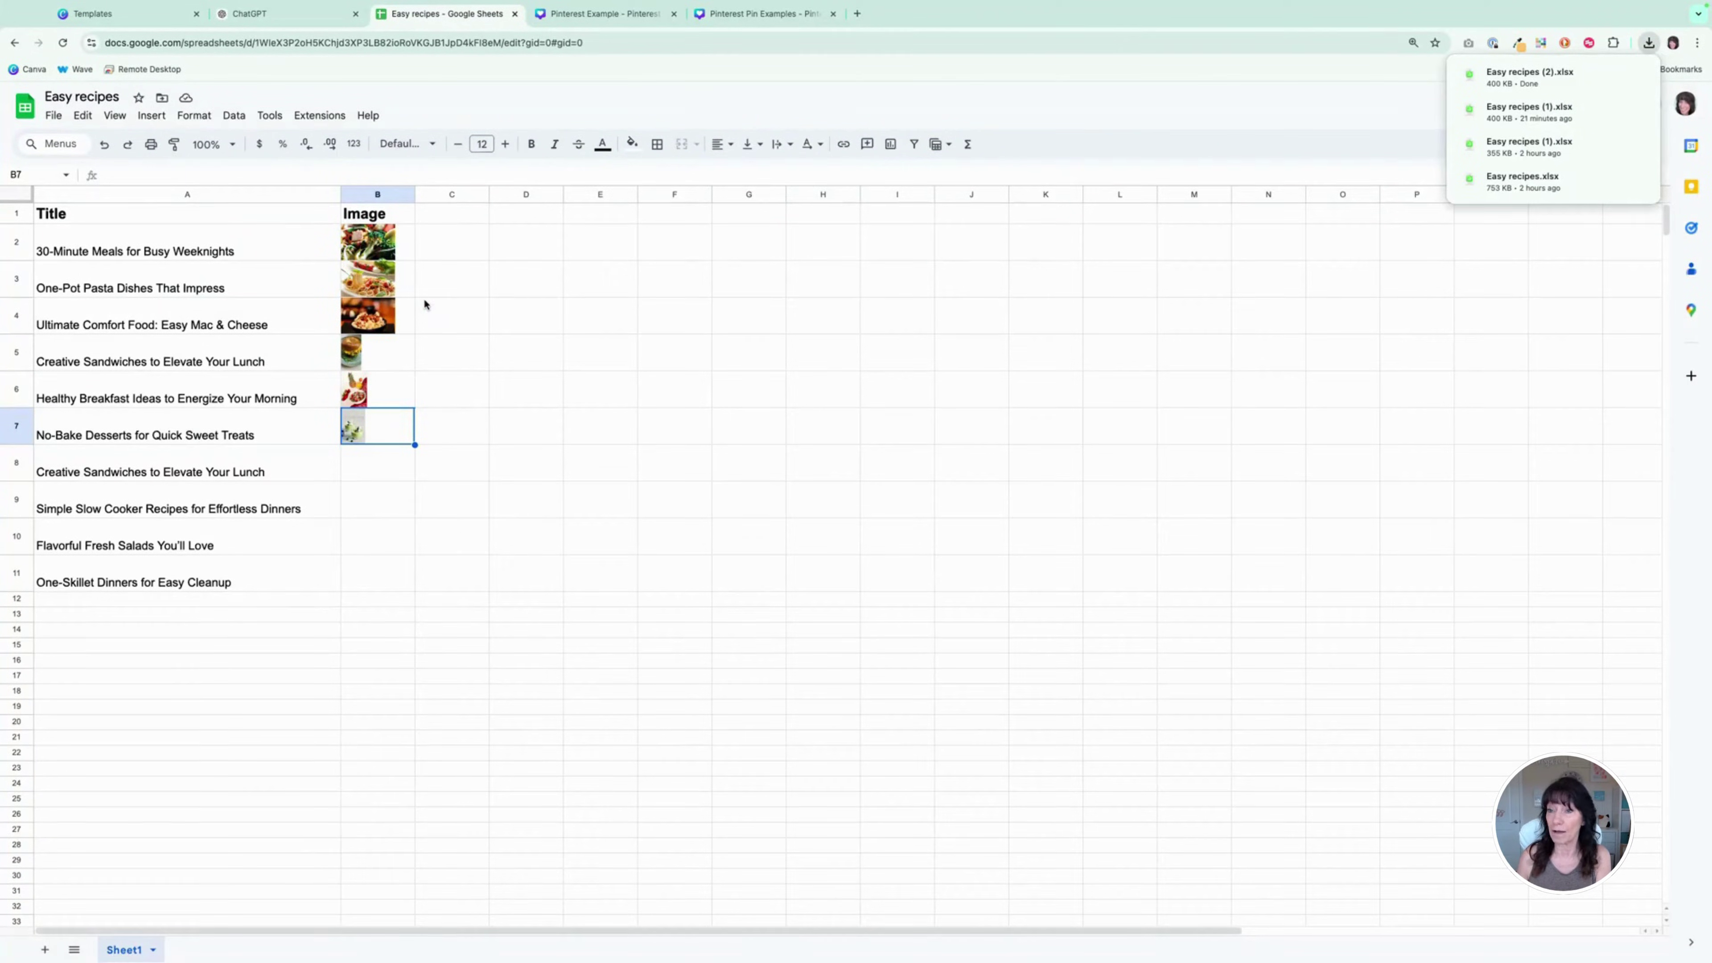
pyautogui.click(605, 14)
pyautogui.click(498, 587)
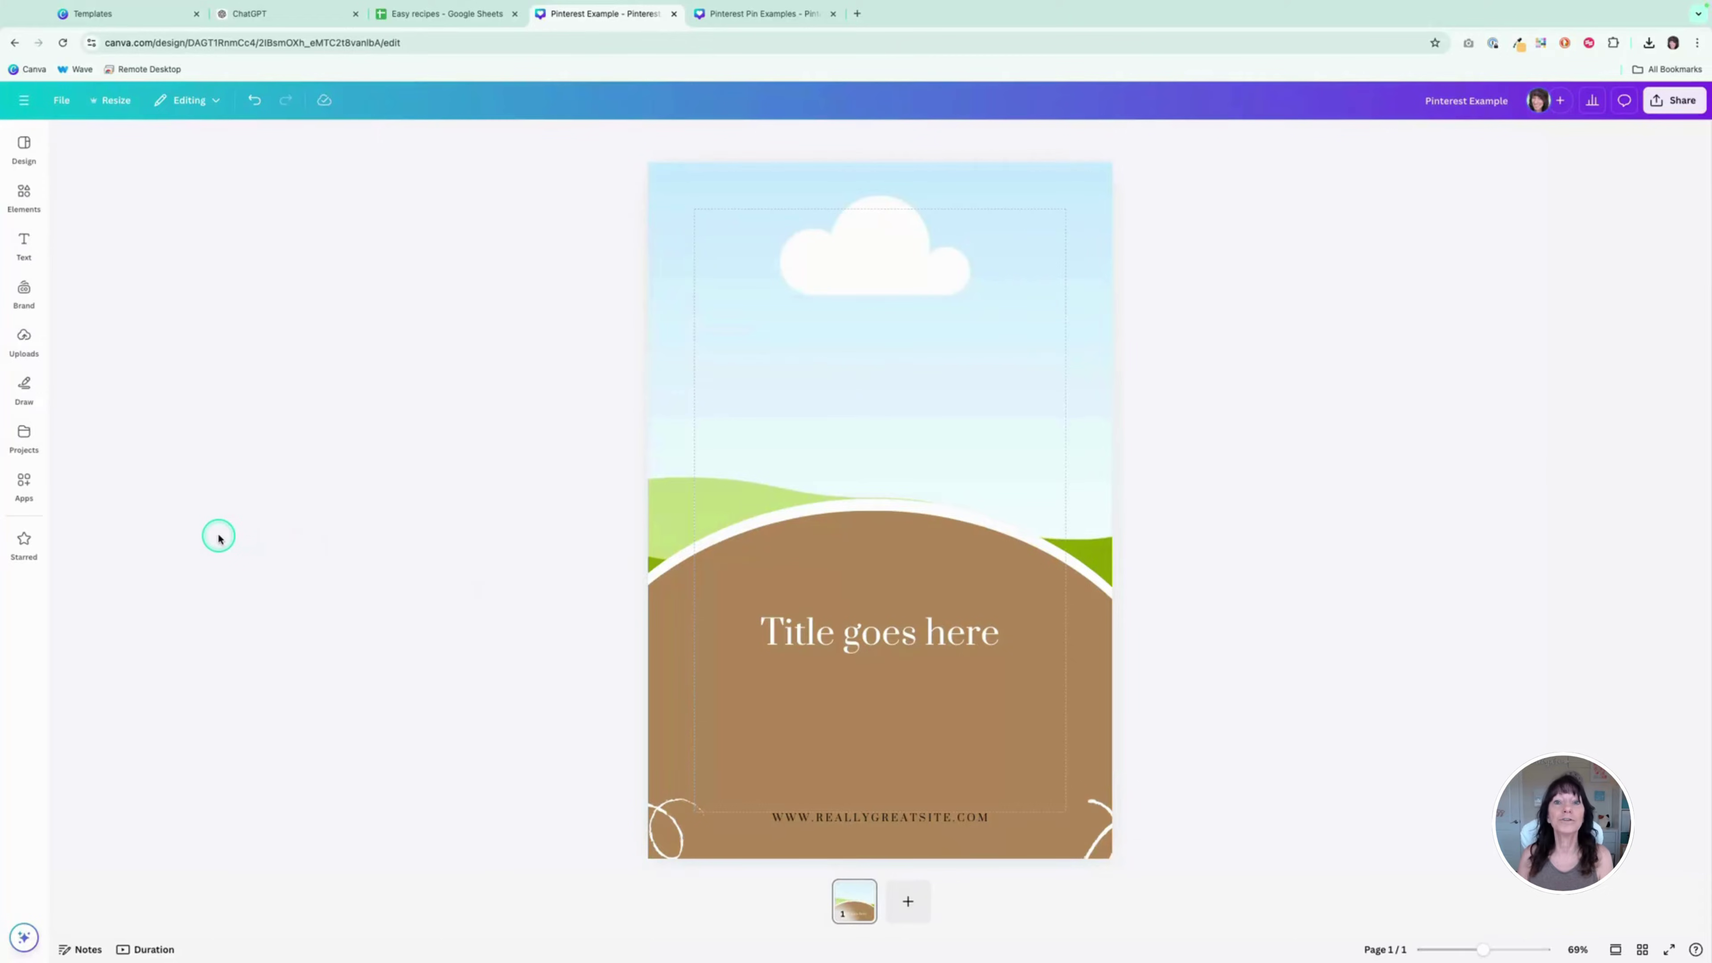
# Step: Launch Bulk create from the Canva Apps panel
pyautogui.click(24, 483)
pyautogui.scroll(-3, 205, 600)
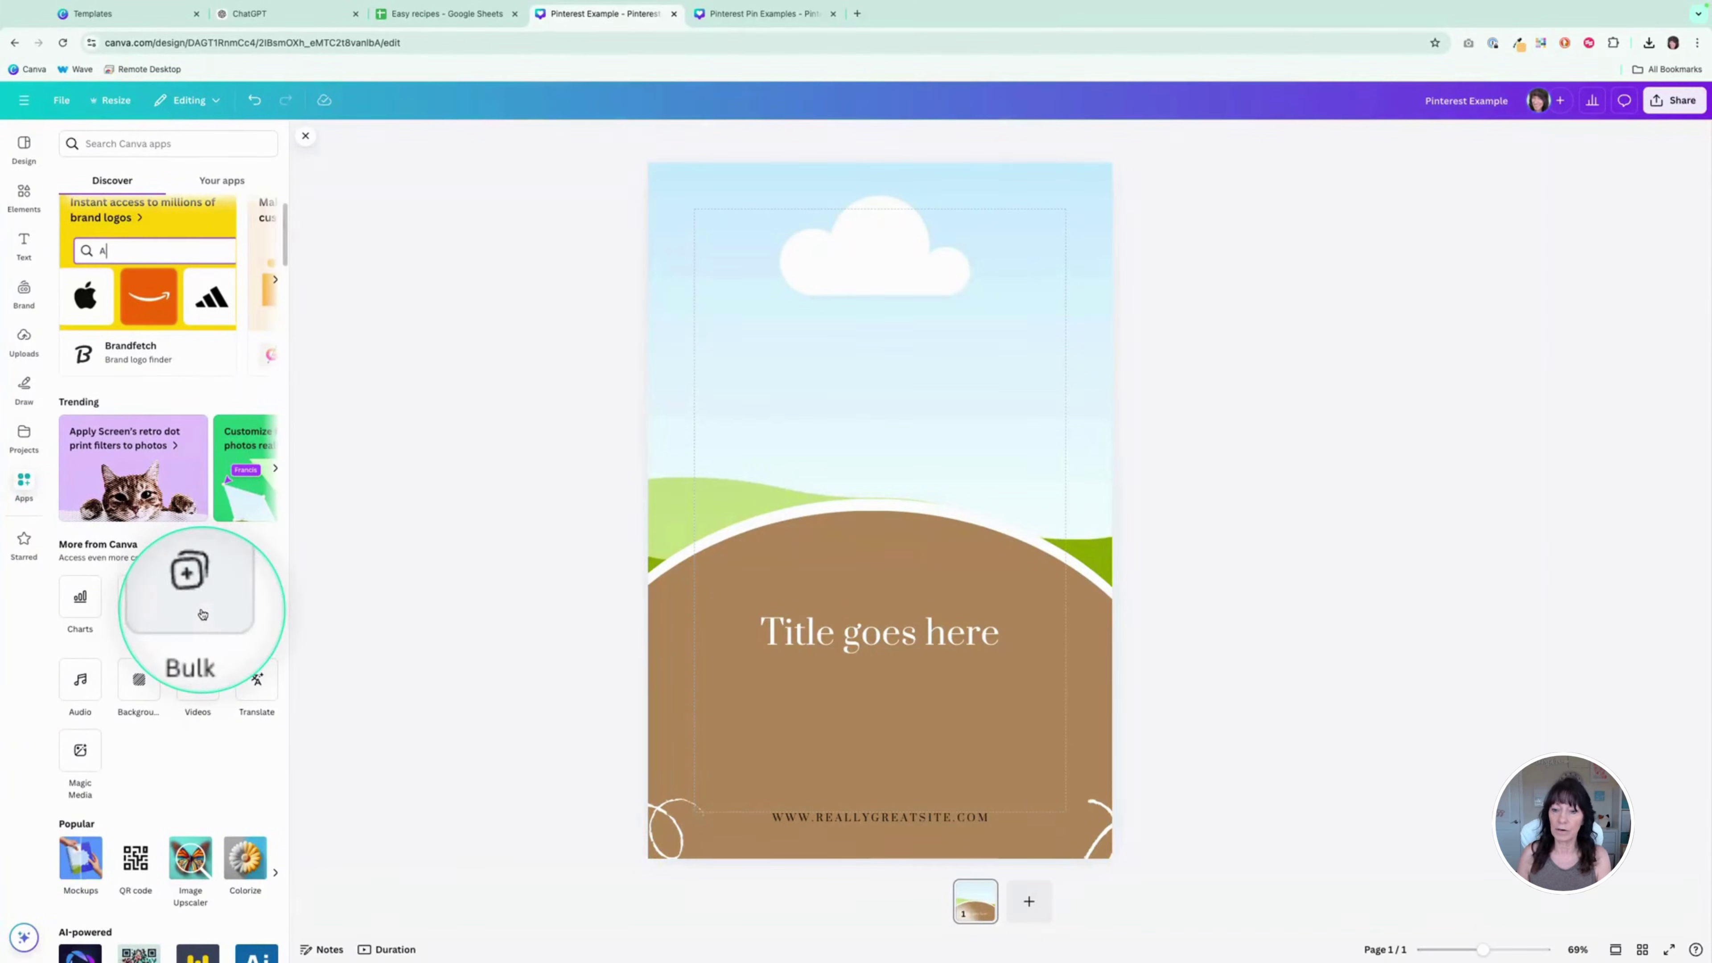
pyautogui.click(194, 598)
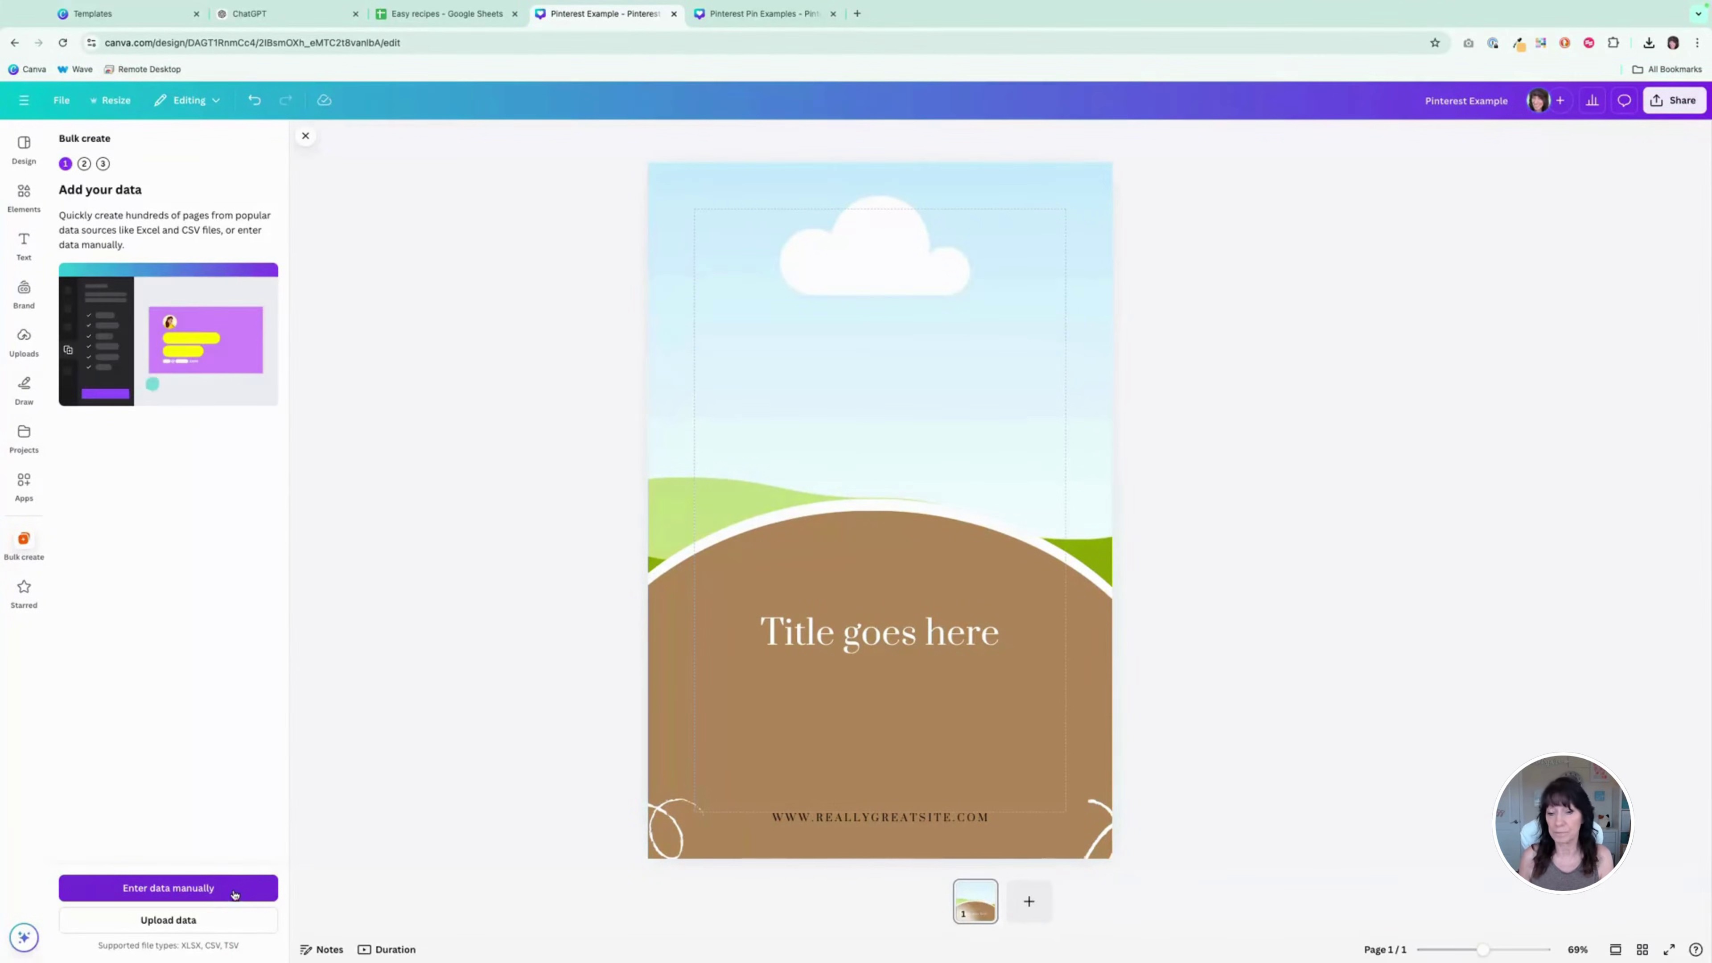
# Step: Upload Easy recipes (1).xlsx from the Desktop as bulk data and continue
pyautogui.click(223, 927)
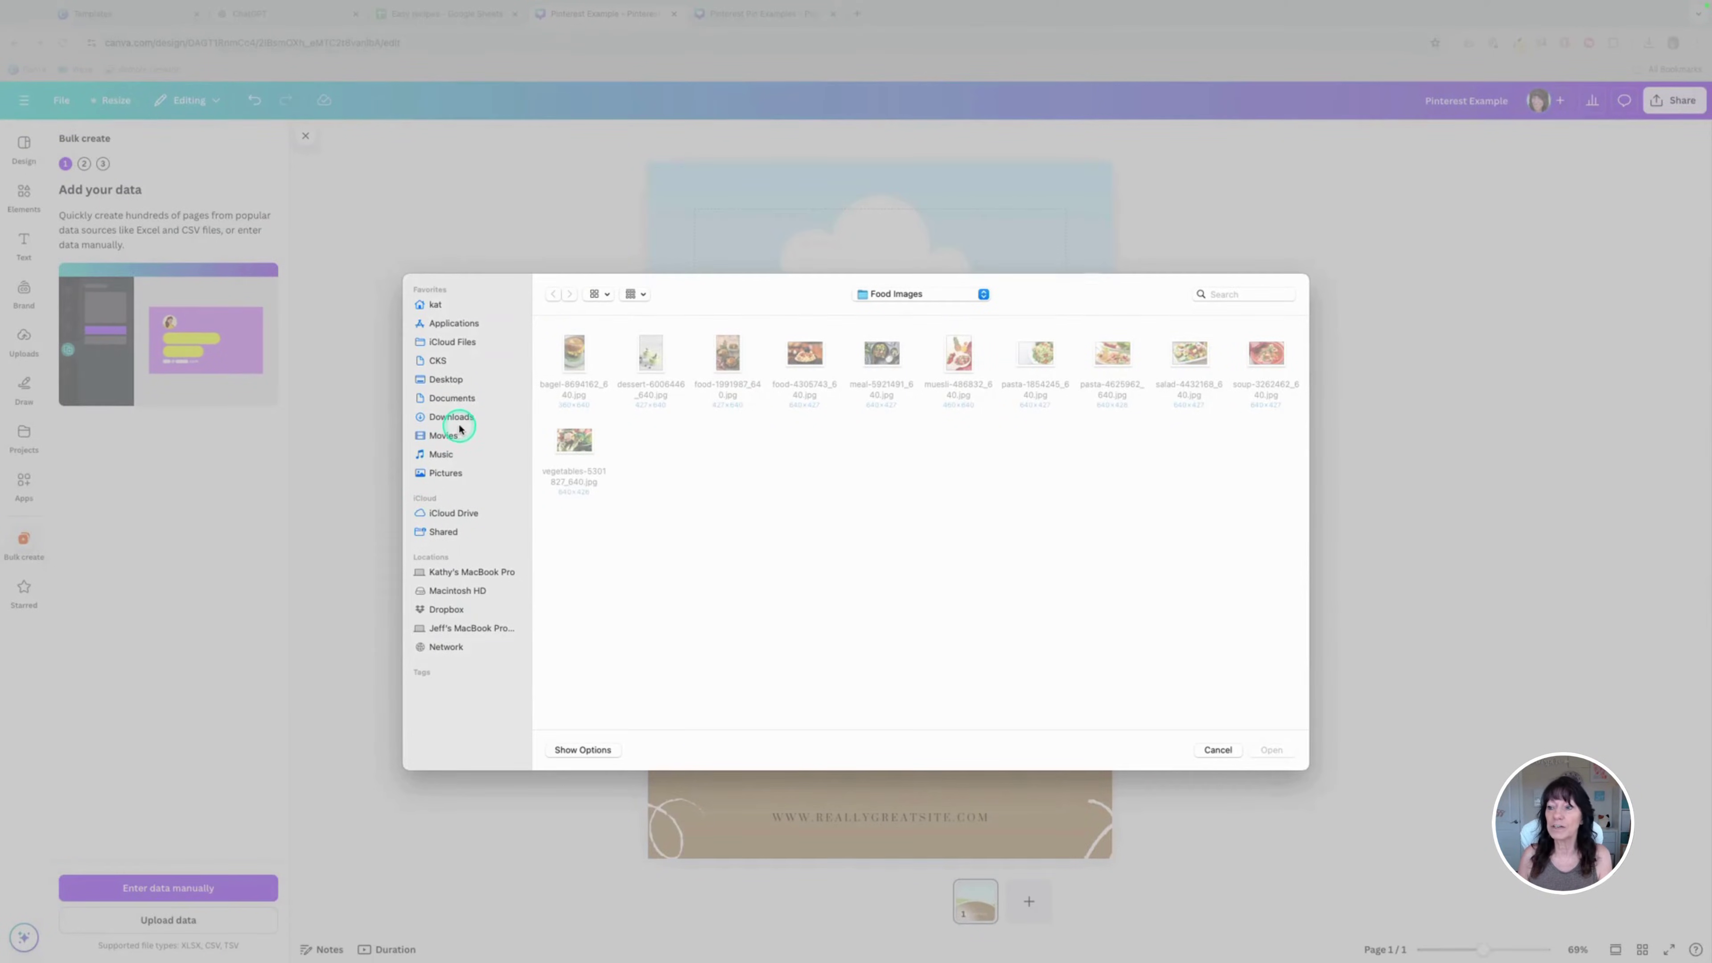
pyautogui.click(457, 379)
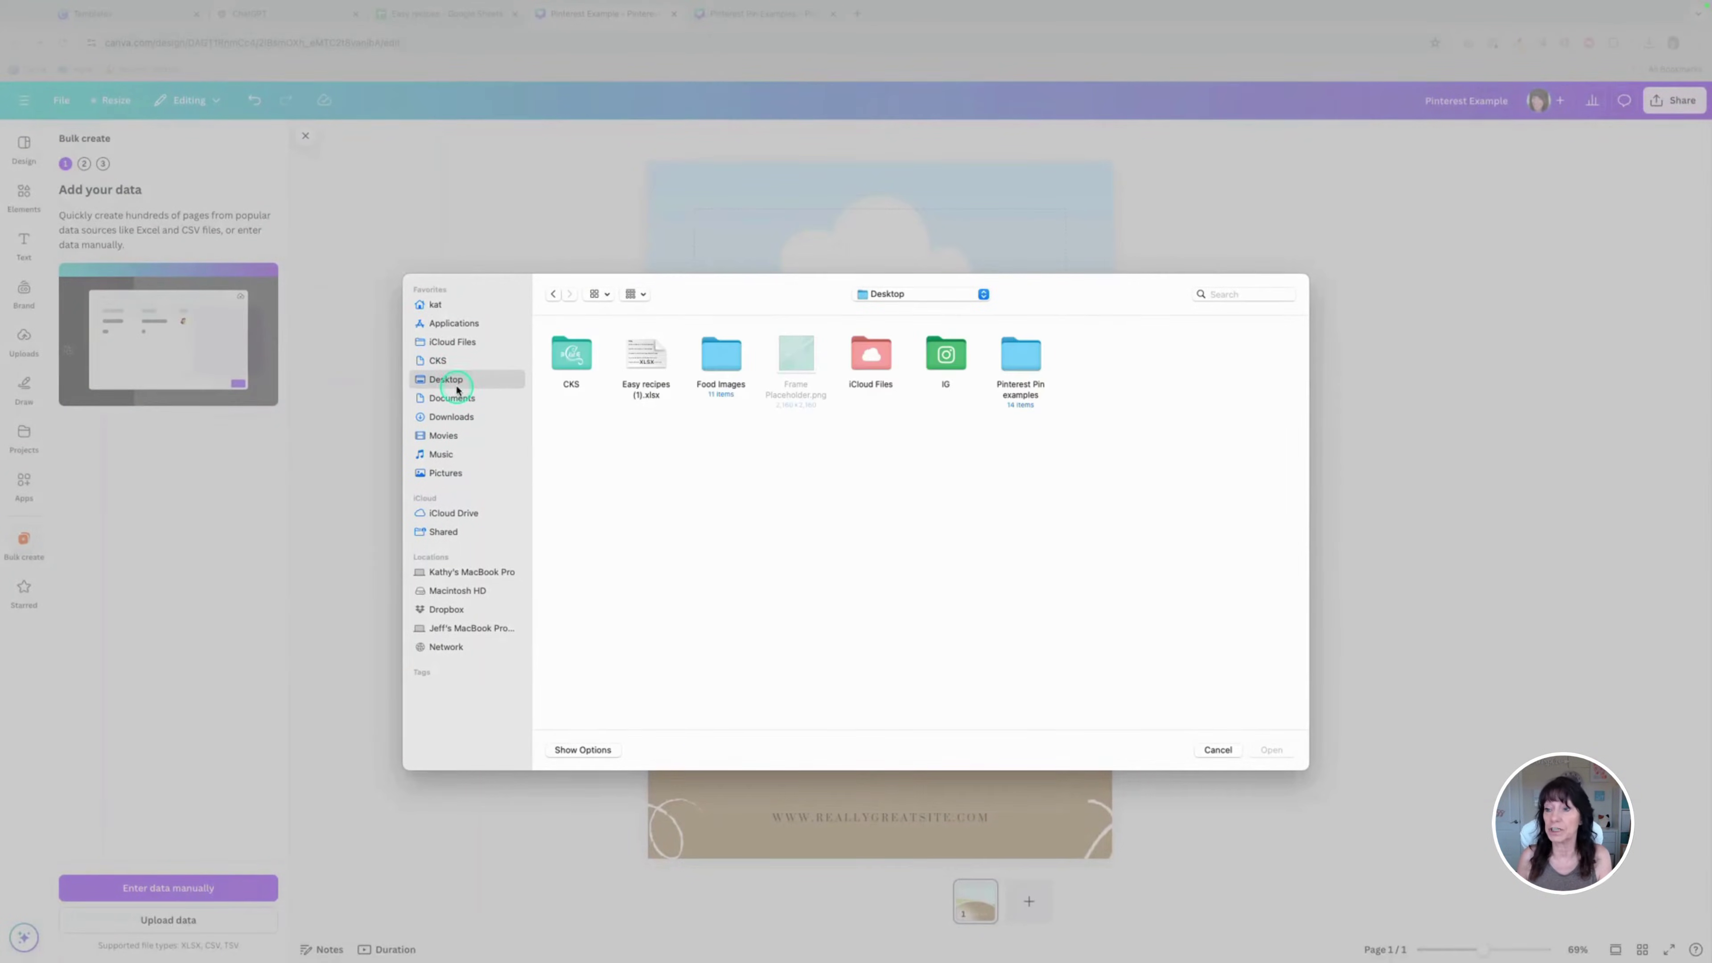
pyautogui.click(641, 360)
pyautogui.click(1271, 750)
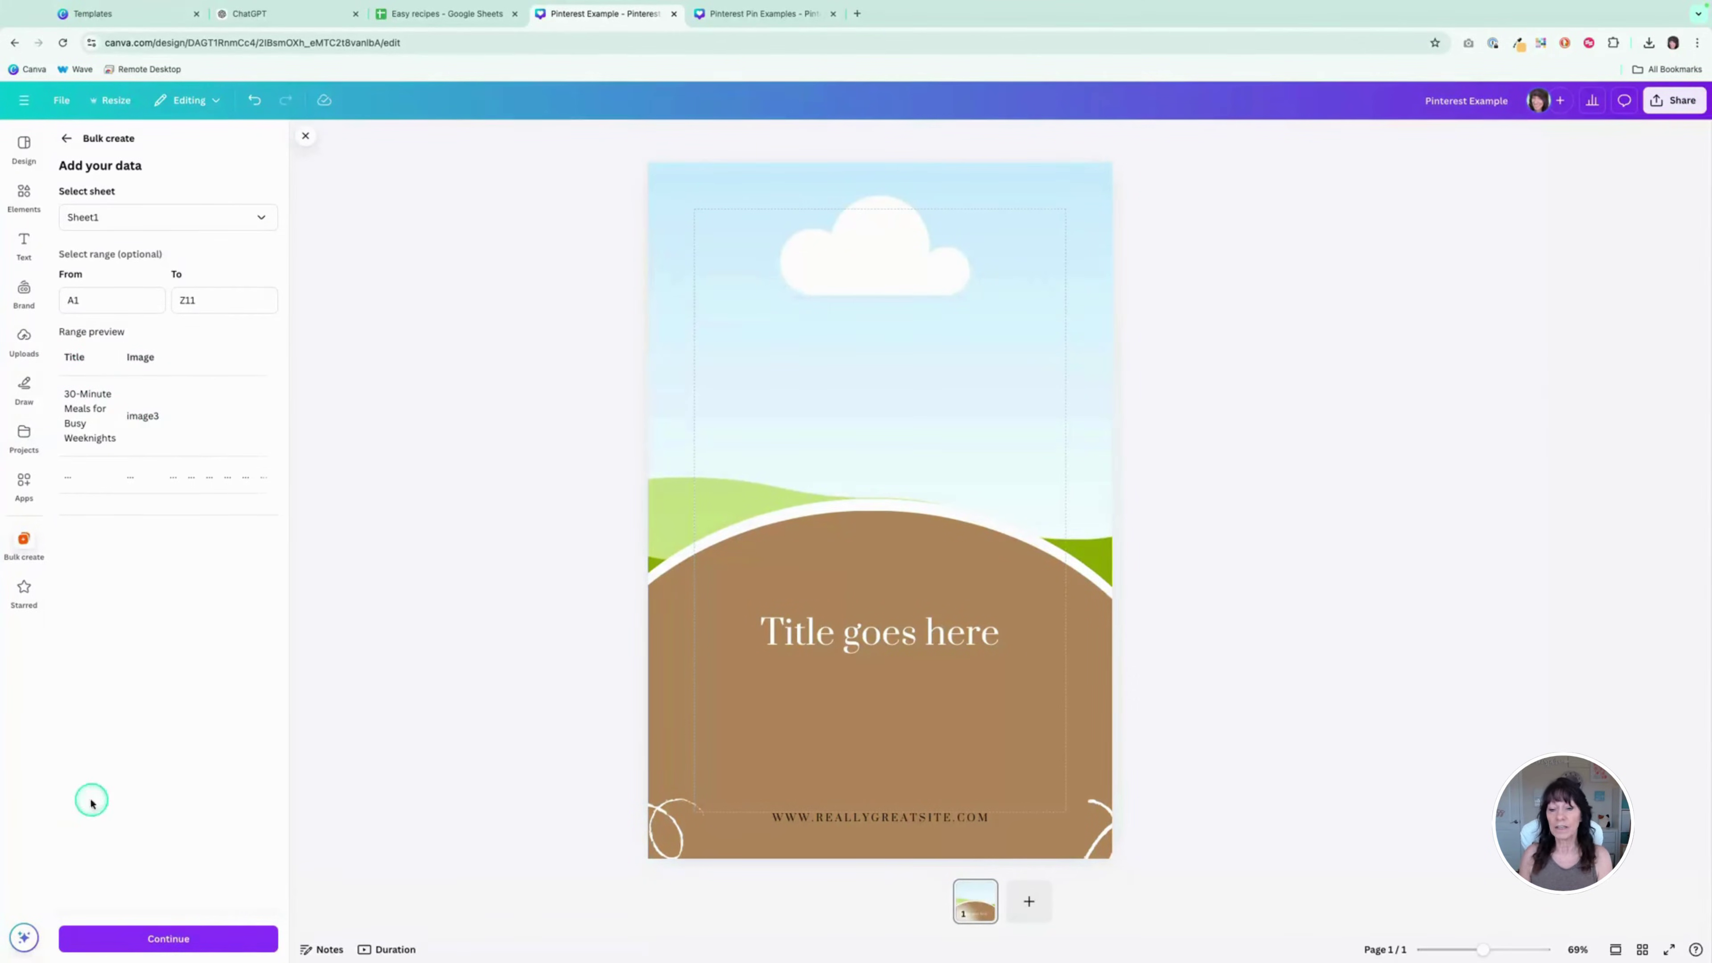
pyautogui.click(235, 939)
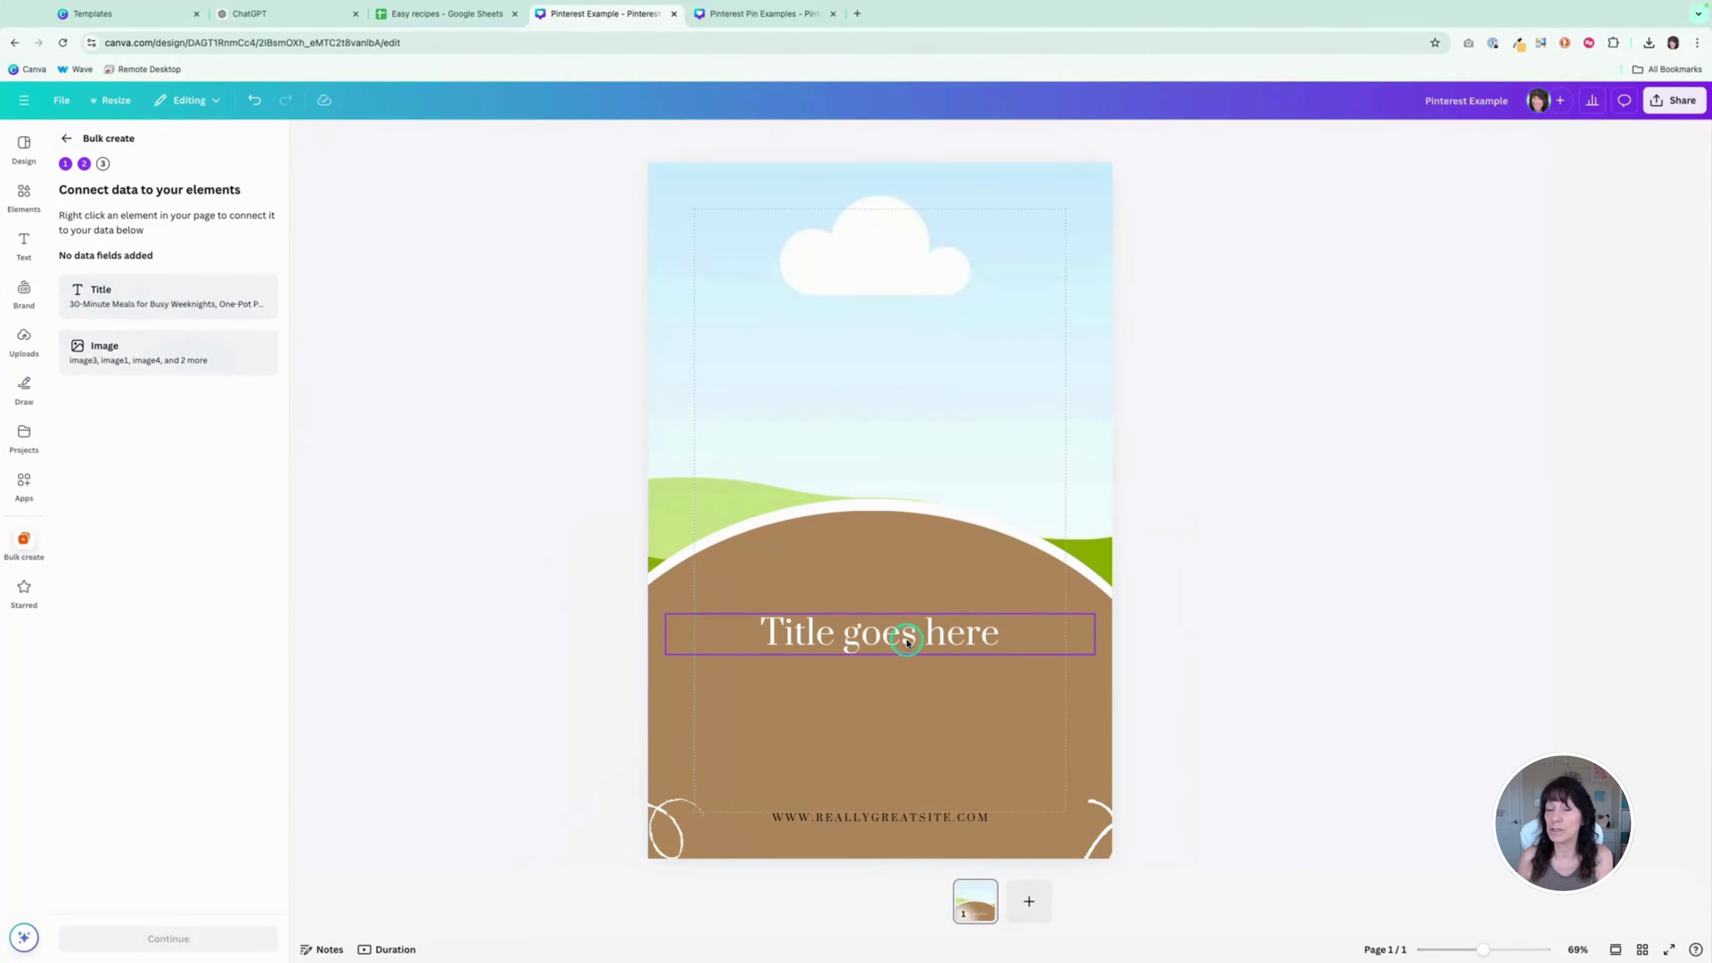
# Step: Connect the 'Title goes here' heading text to the Title data field
pyautogui.click(849, 634)
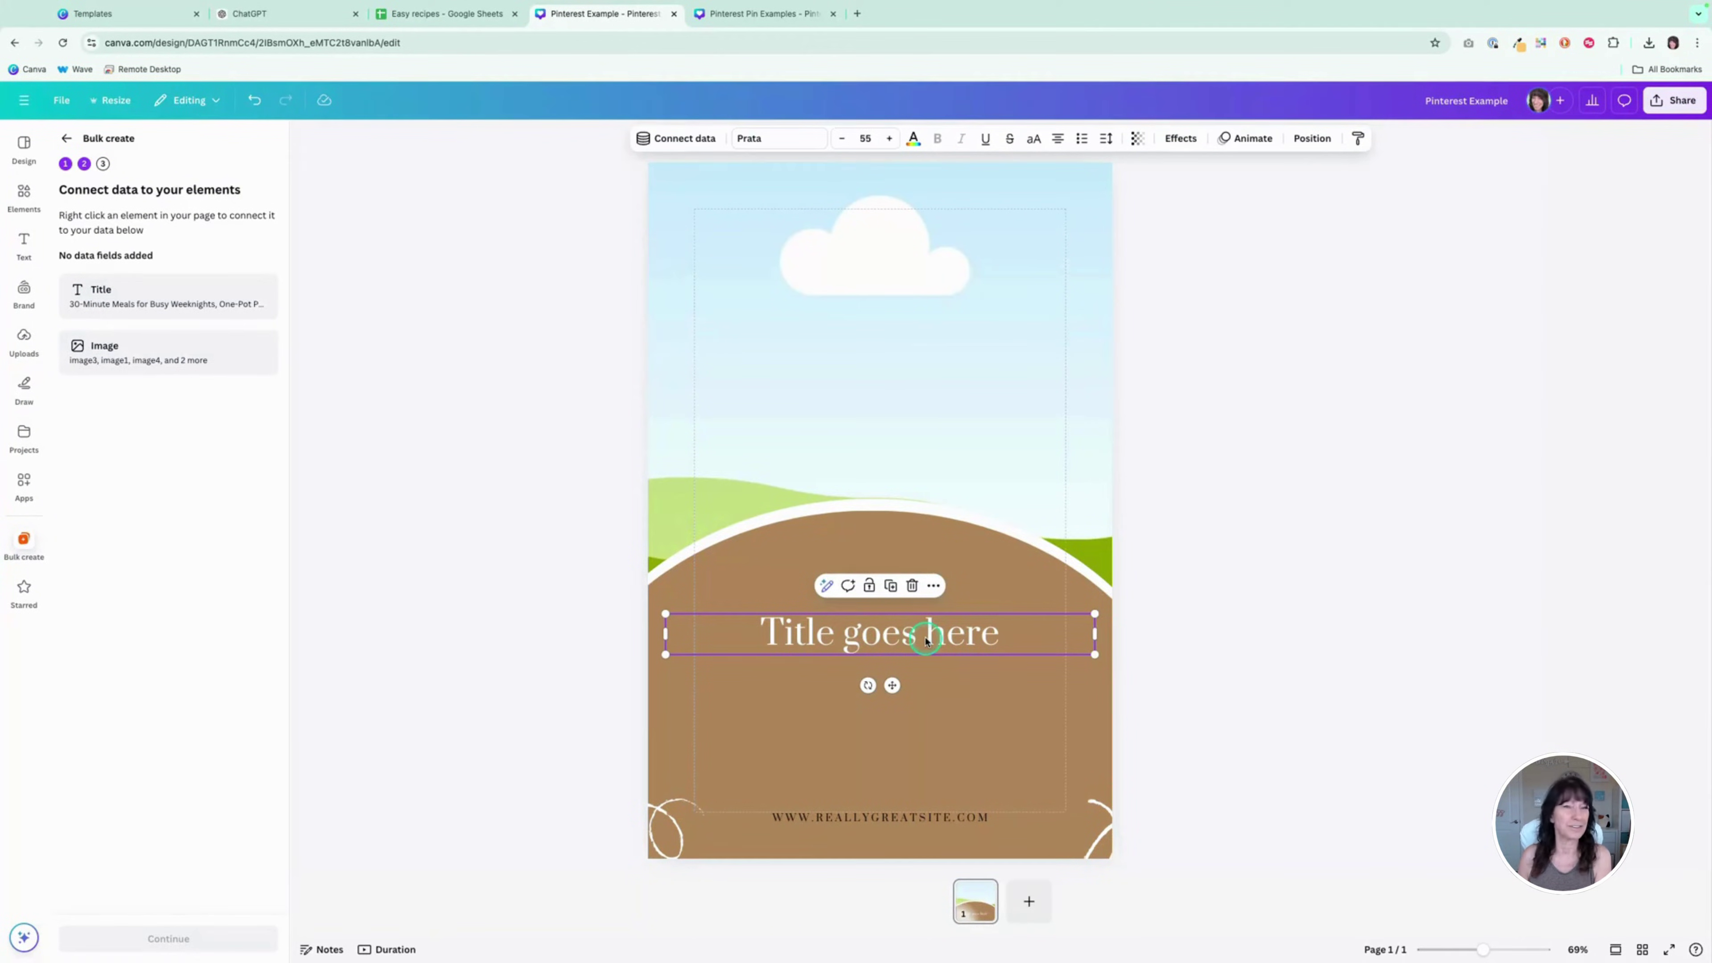
pyautogui.click(681, 140)
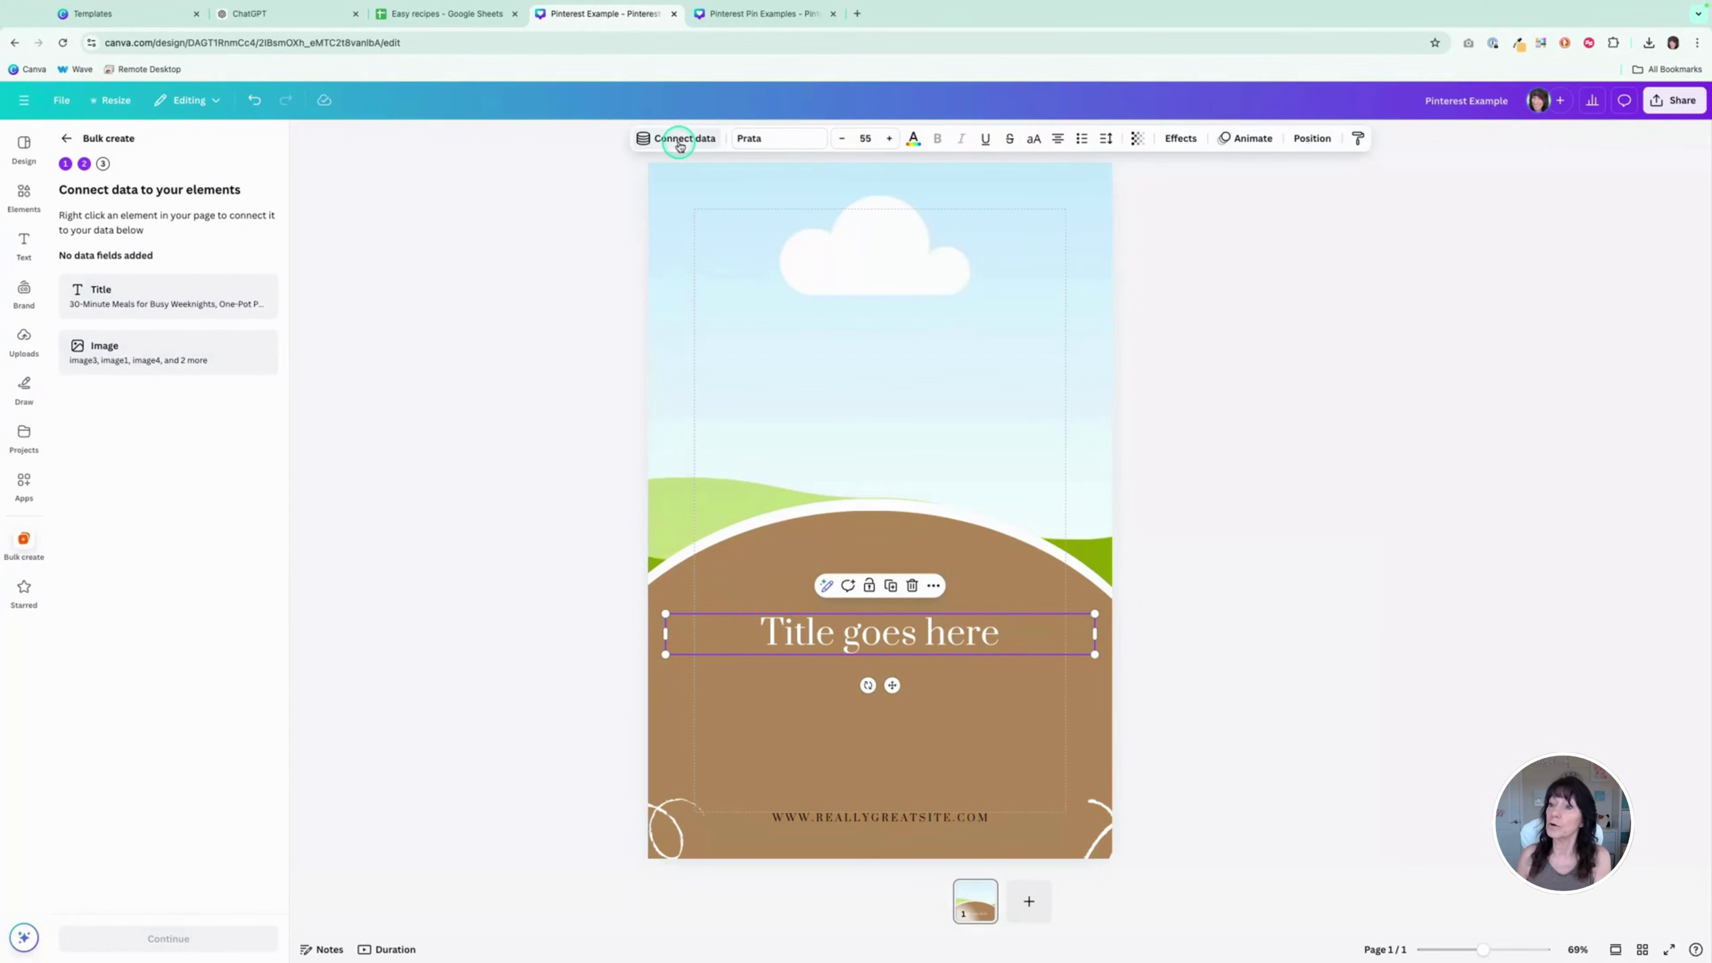
pyautogui.click(679, 143)
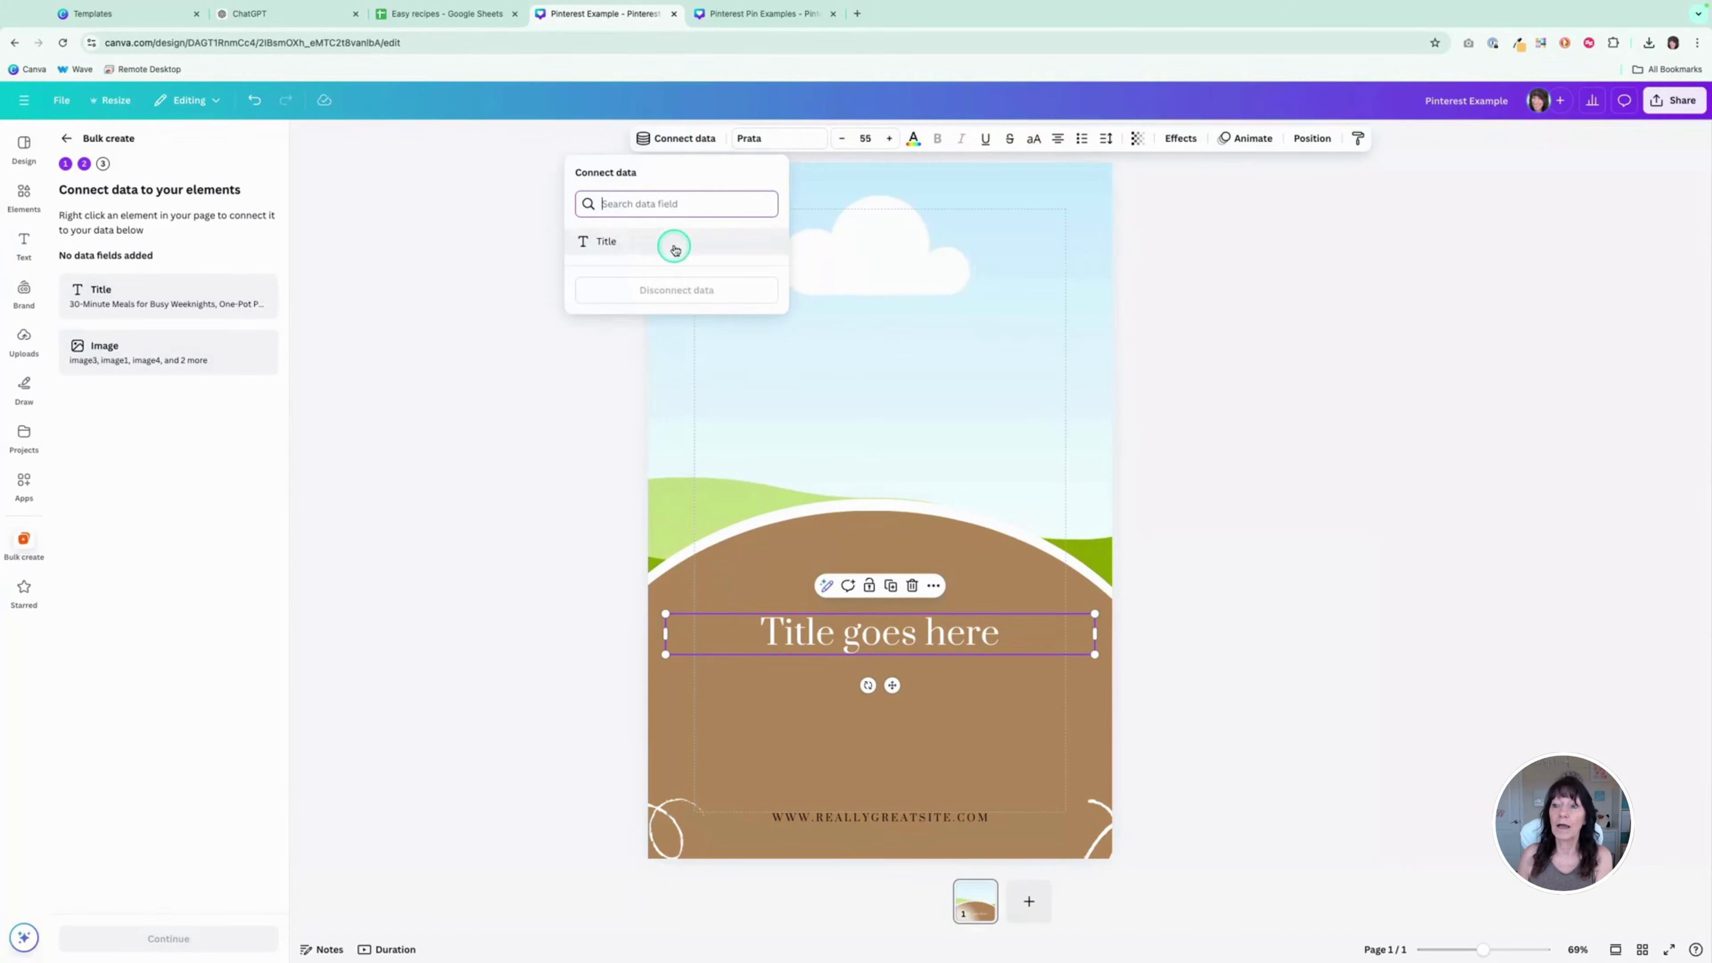
pyautogui.click(614, 243)
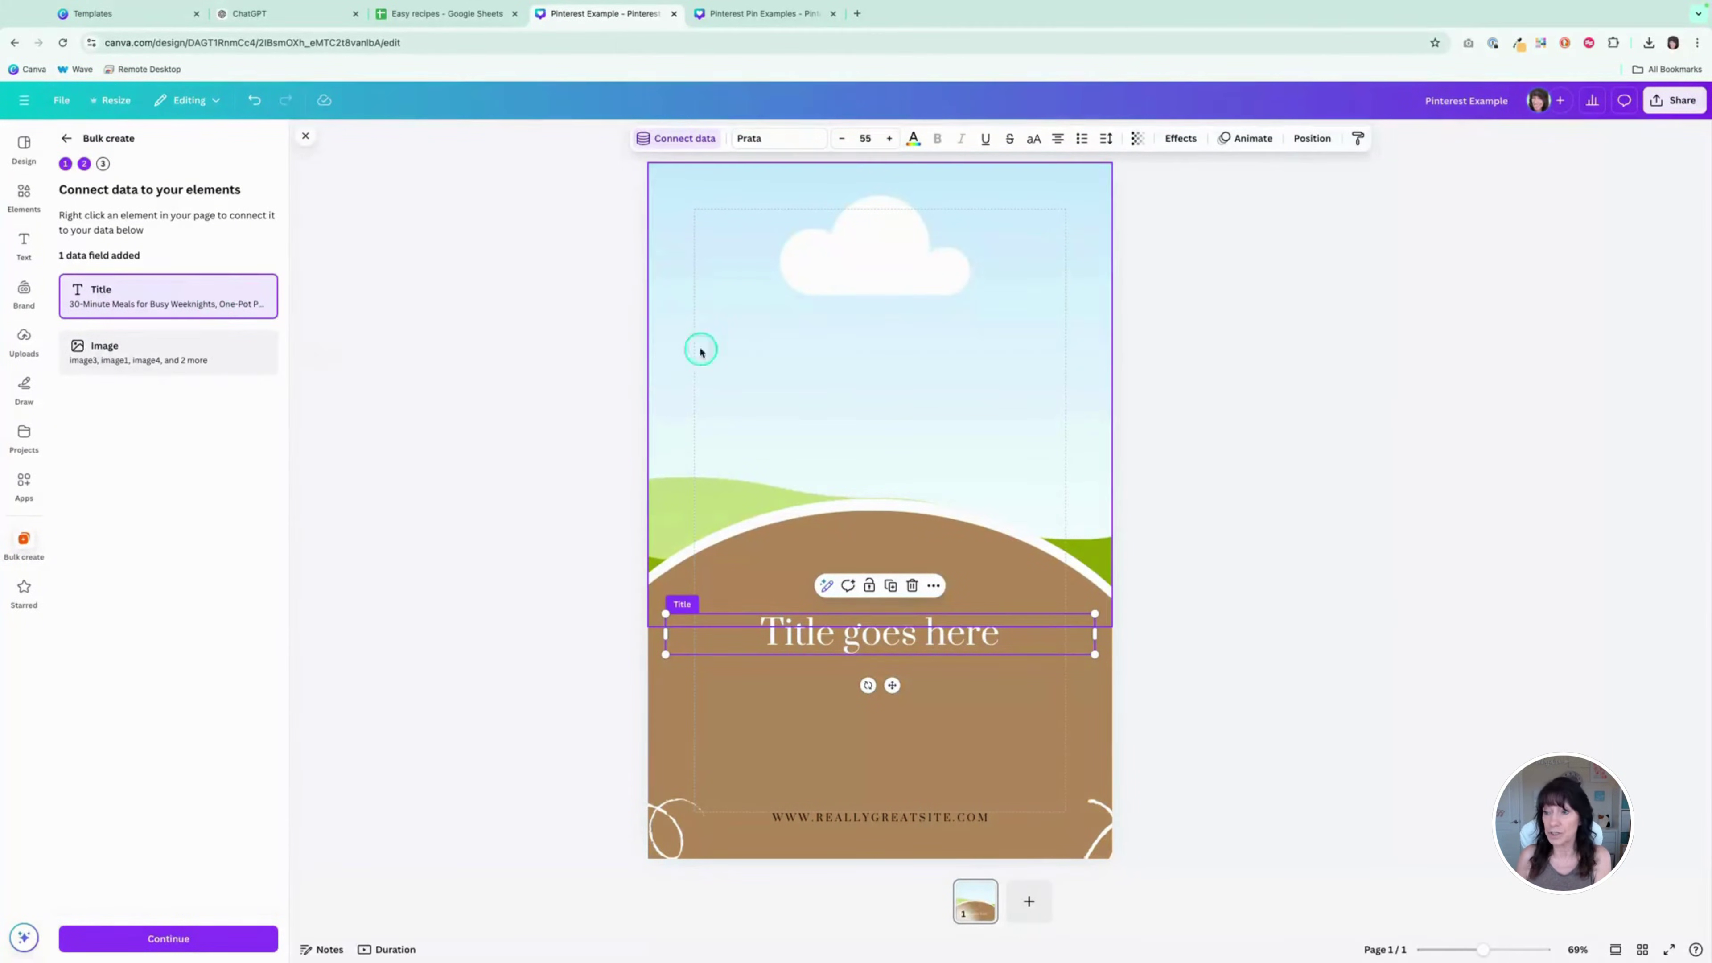
# Step: Connect the sky background picture to the Image data field and continue
pyautogui.click(849, 262)
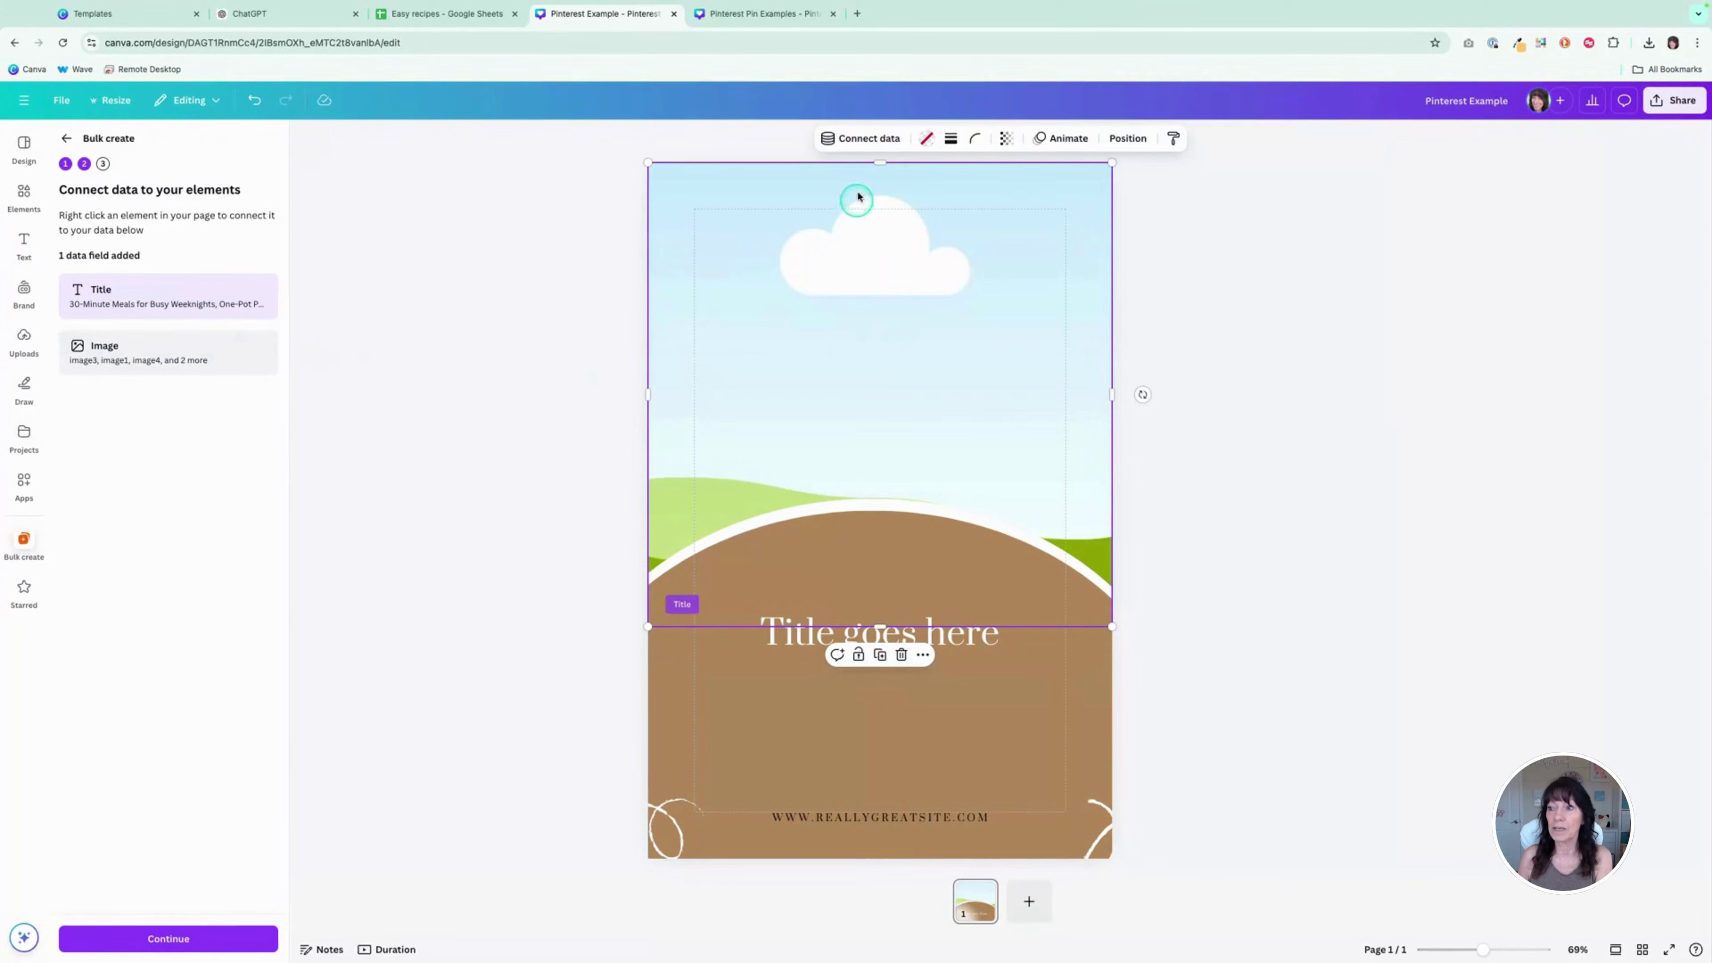
pyautogui.click(861, 138)
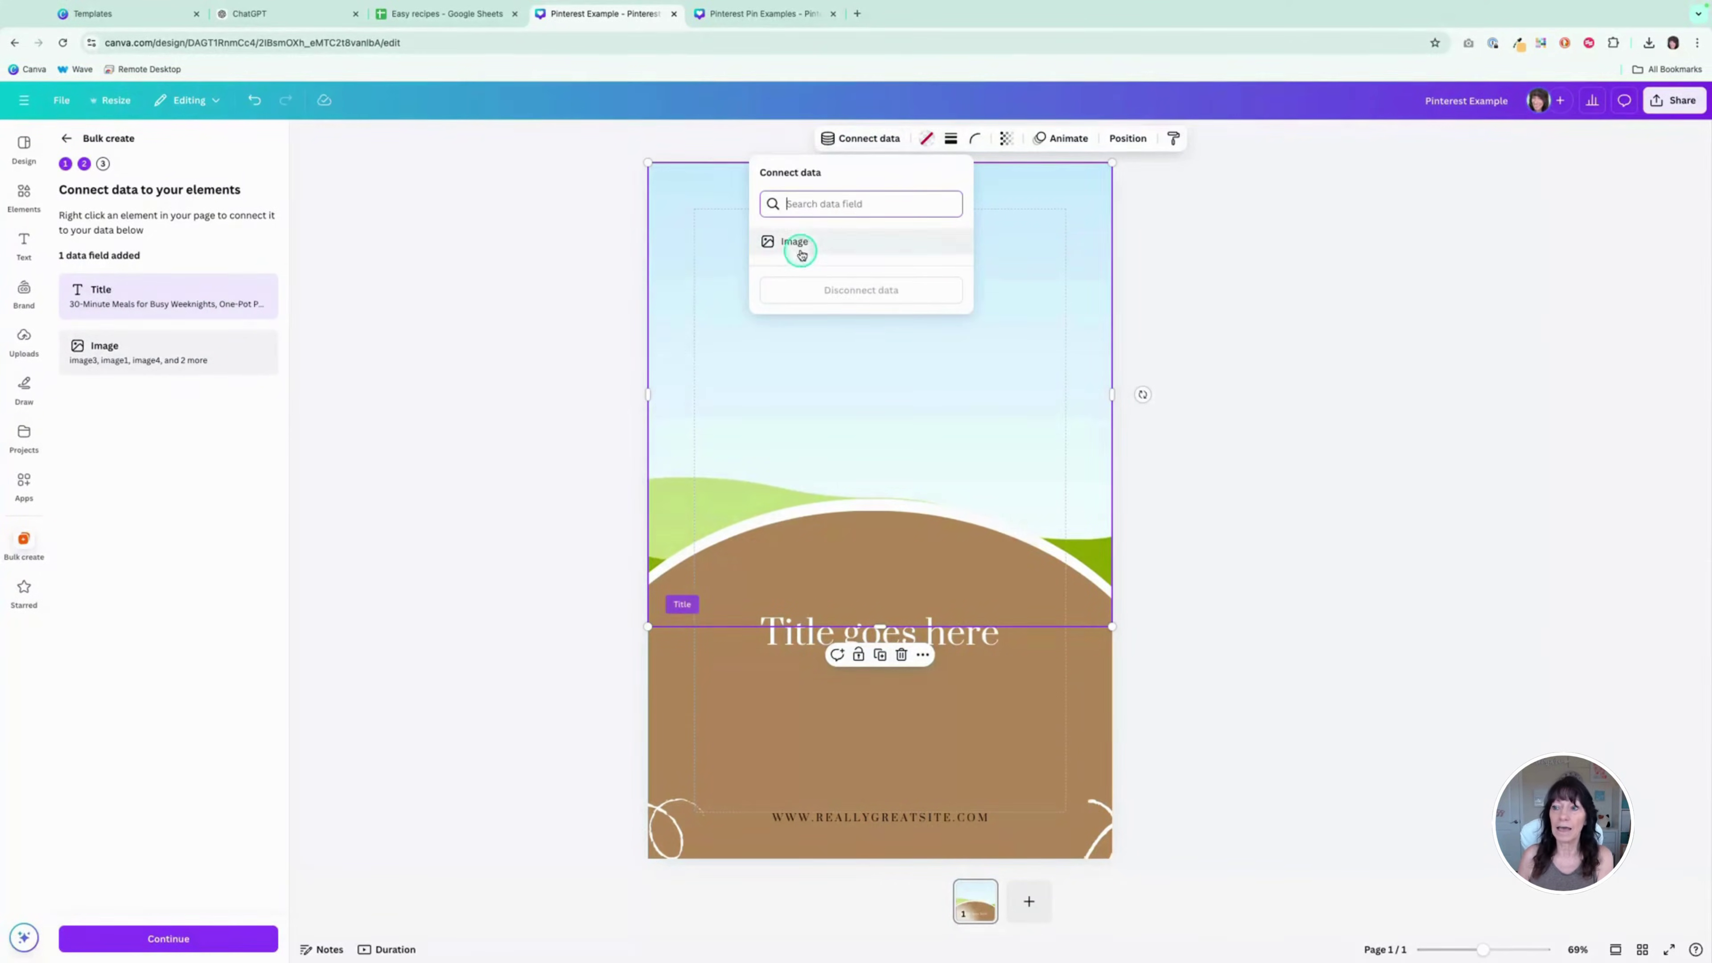
pyautogui.click(817, 249)
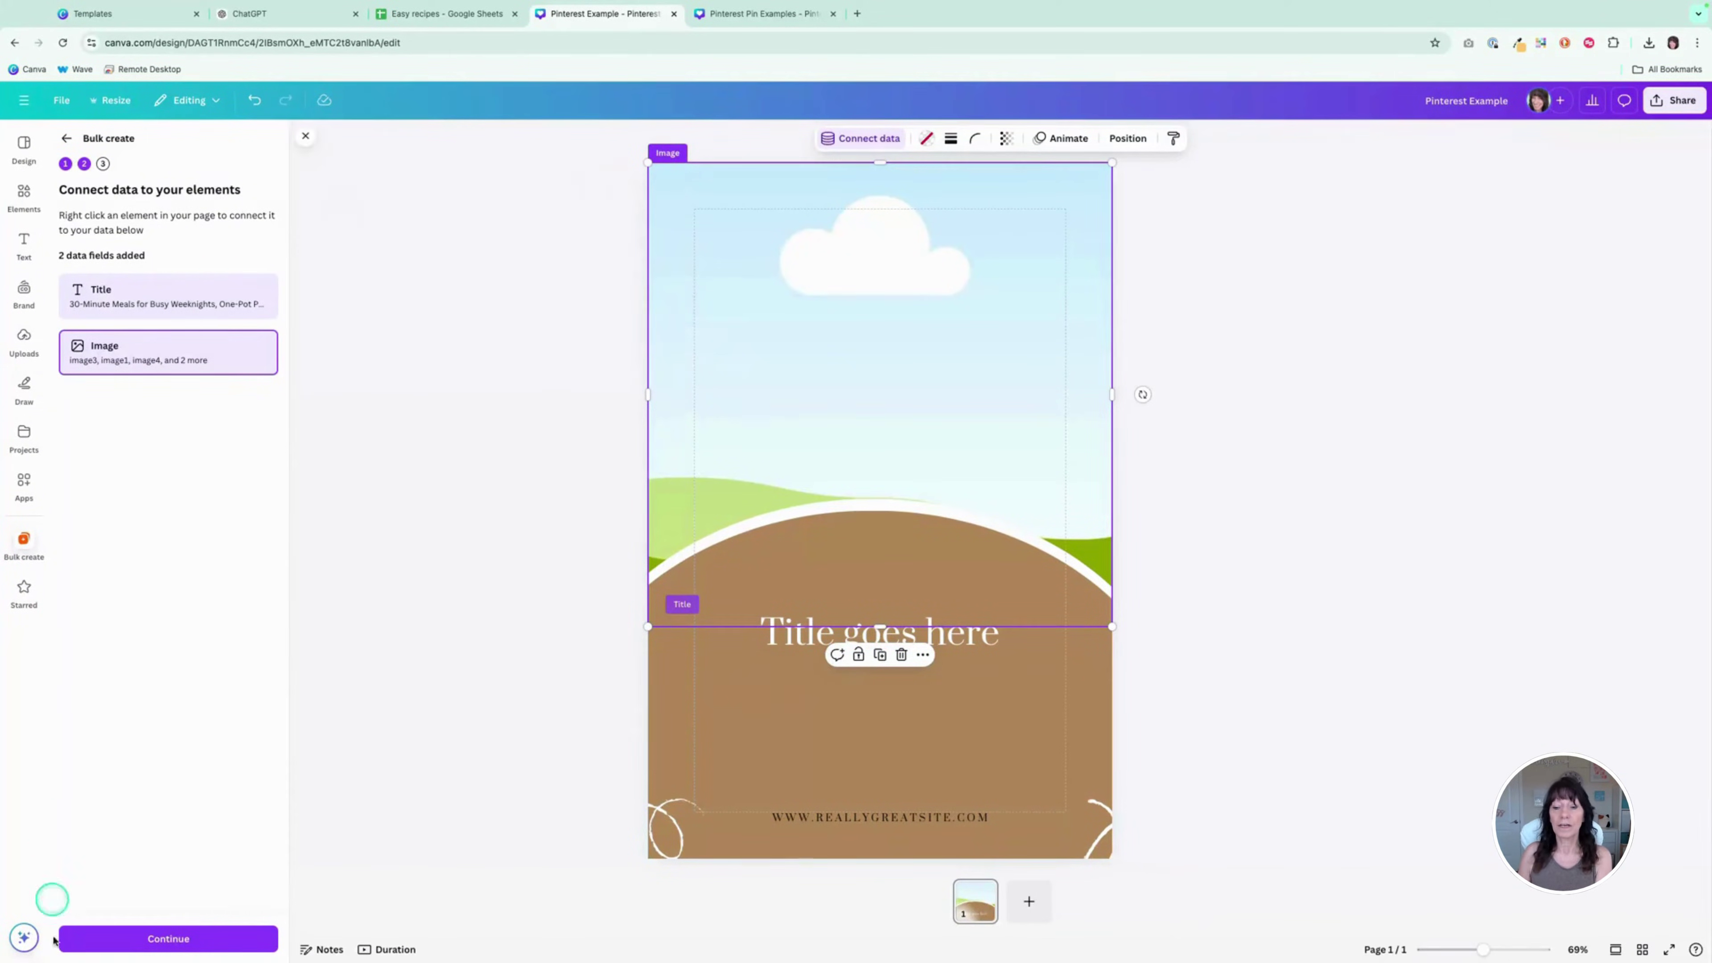
pyautogui.click(230, 939)
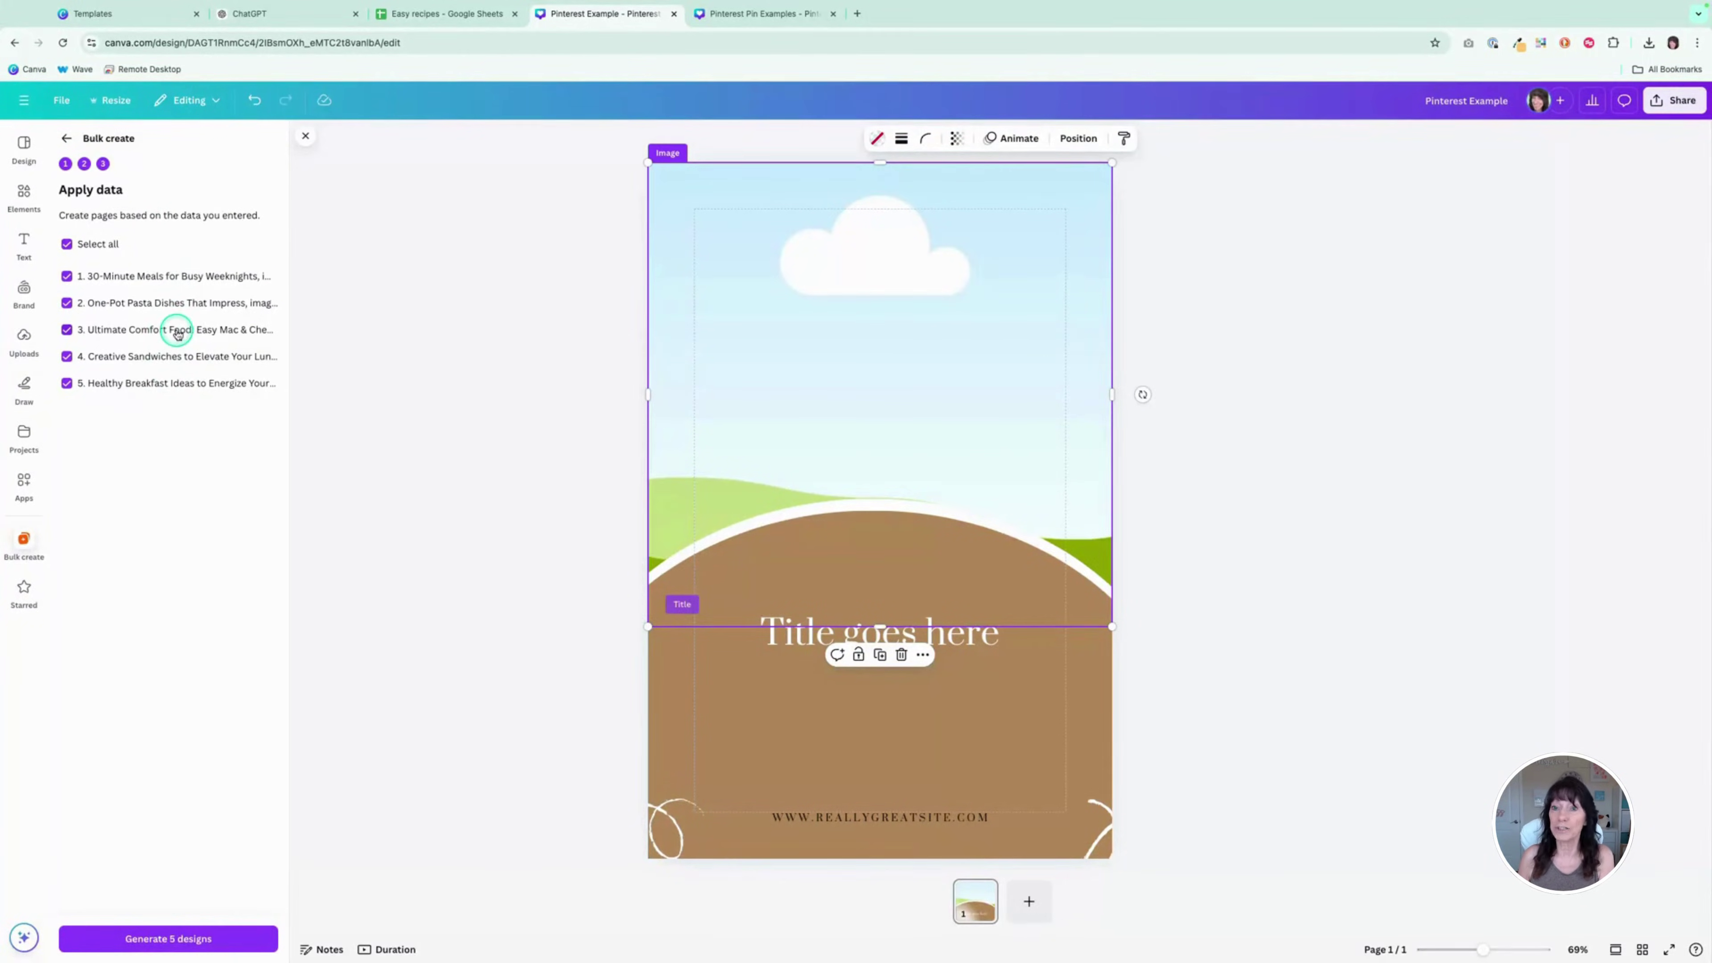
pyautogui.click(452, 11)
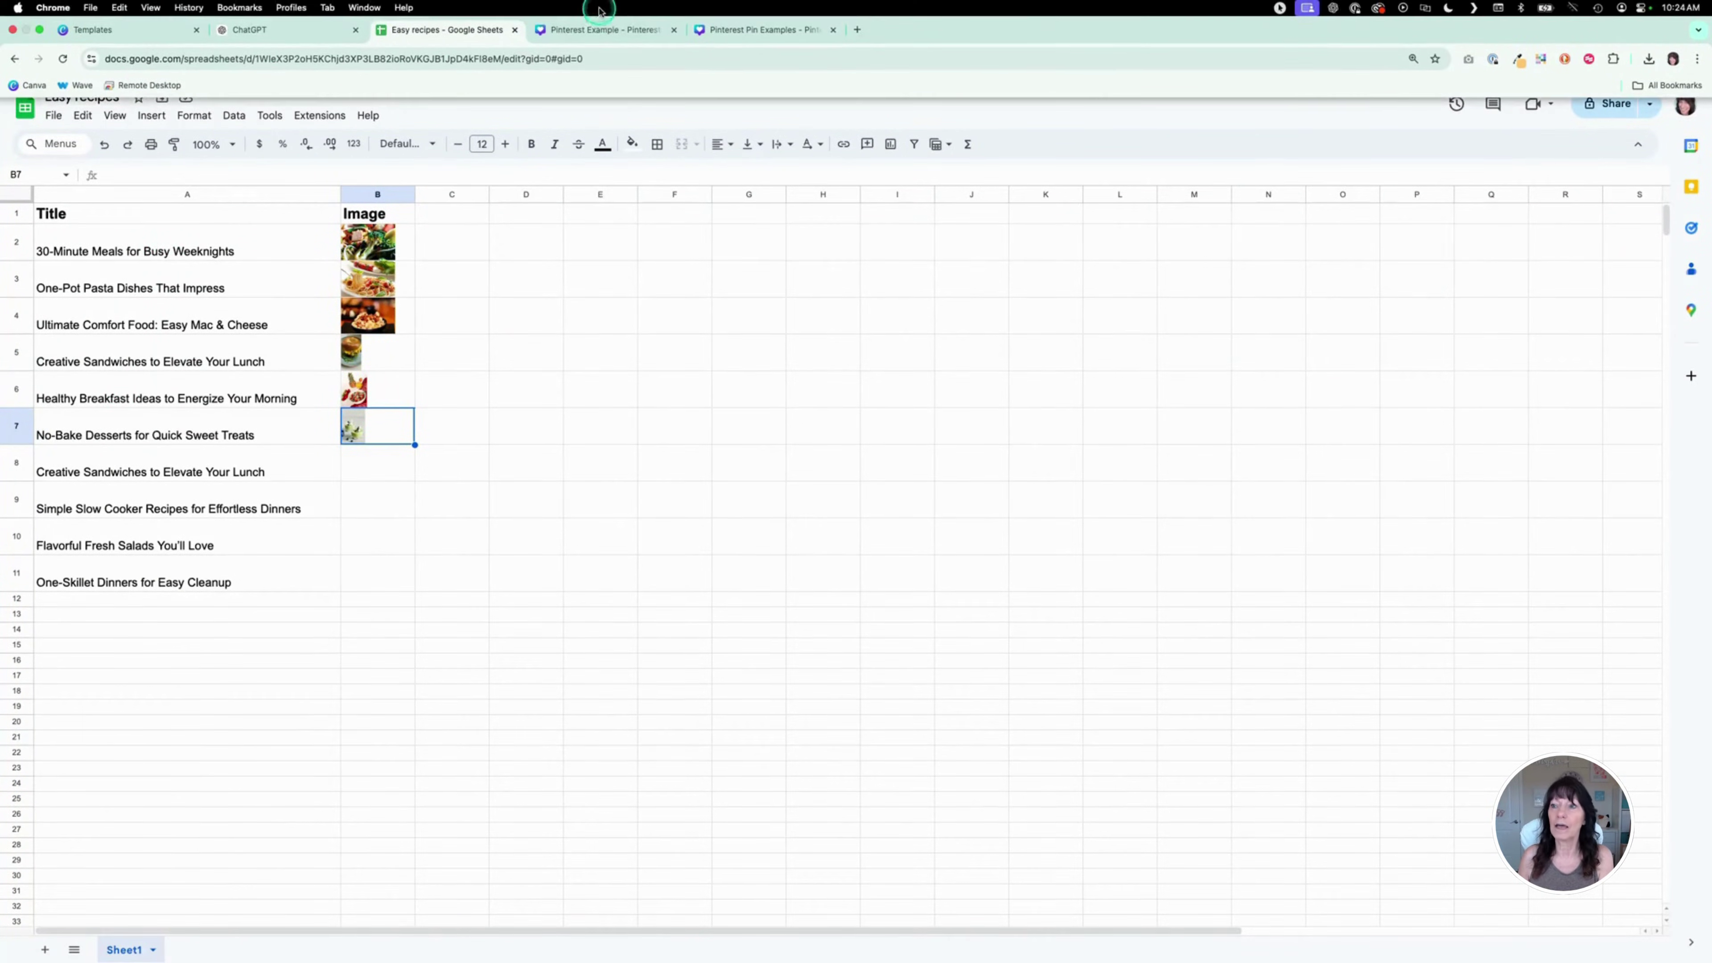
pyautogui.click(603, 27)
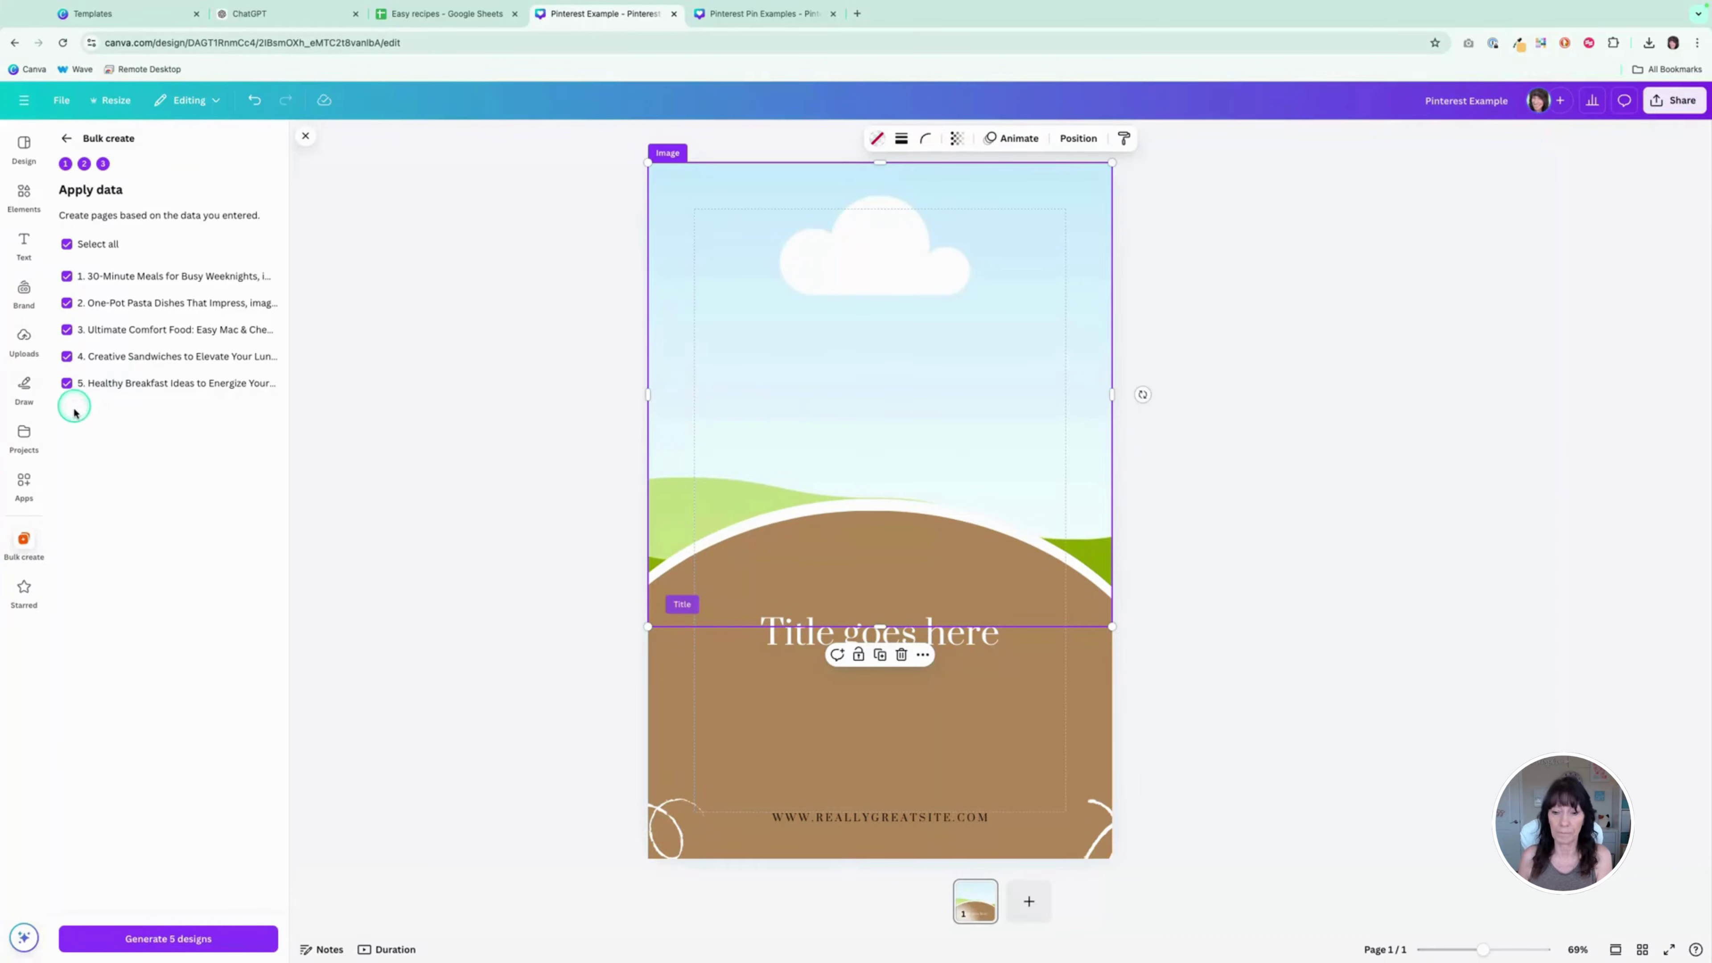
# Step: Generate the five recipe pin designs and review each page's title and photo
pyautogui.click(157, 941)
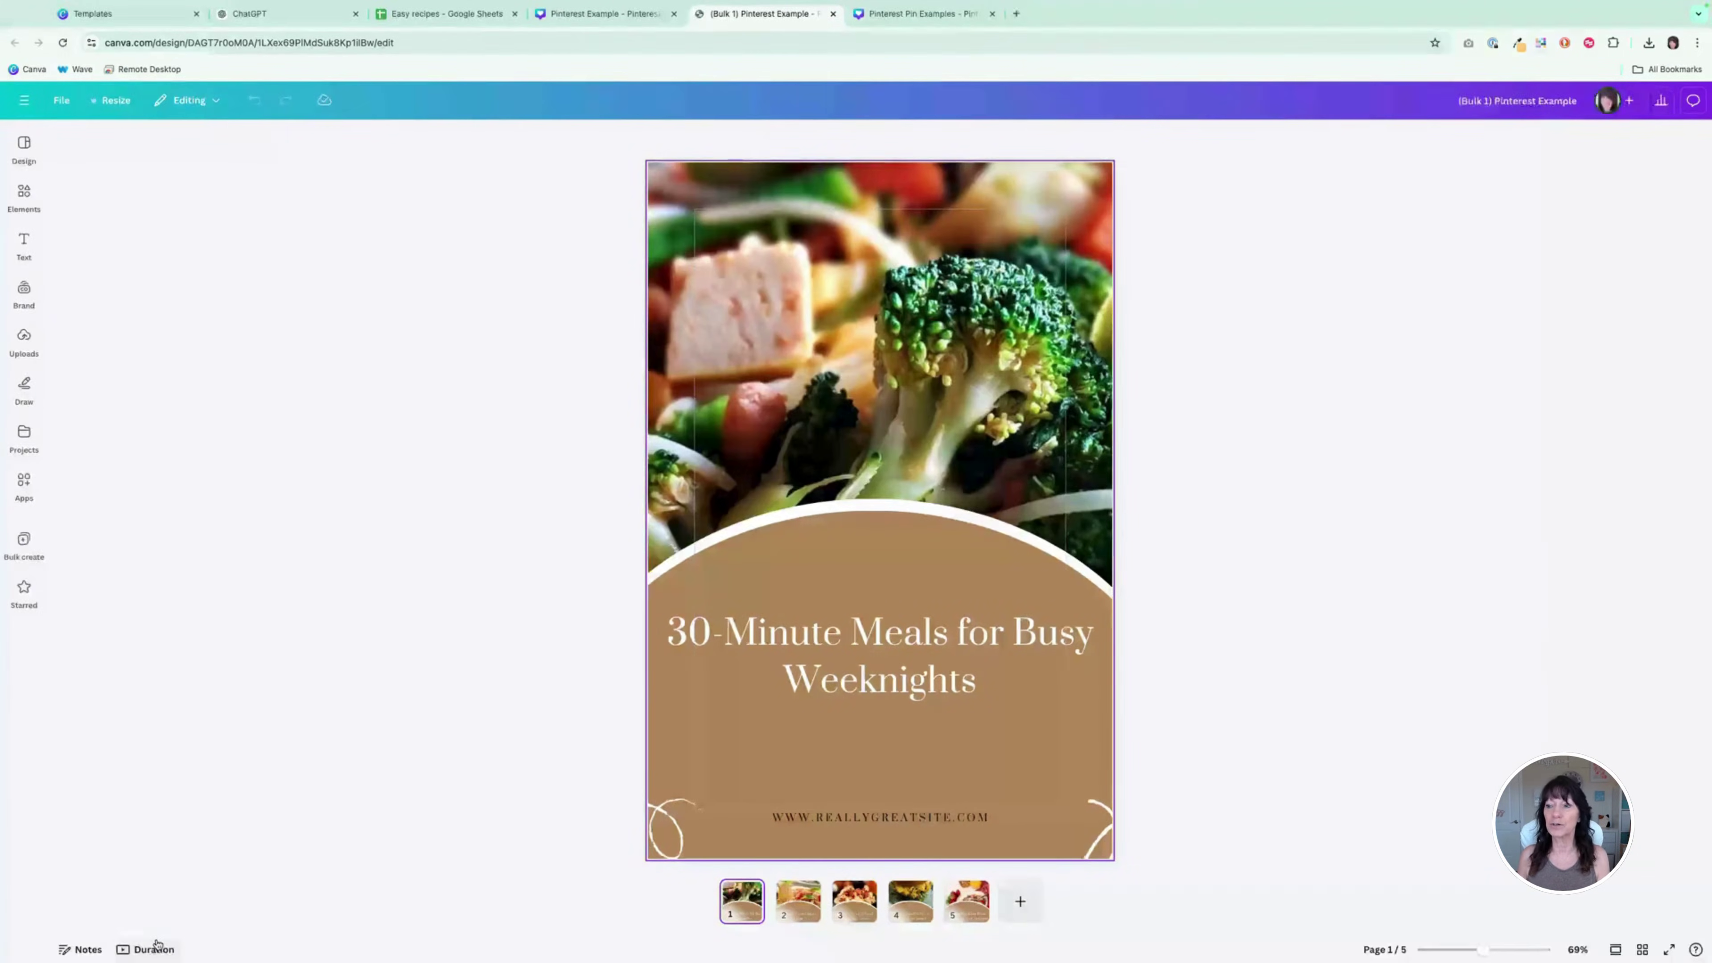
pyautogui.click(795, 906)
pyautogui.click(857, 909)
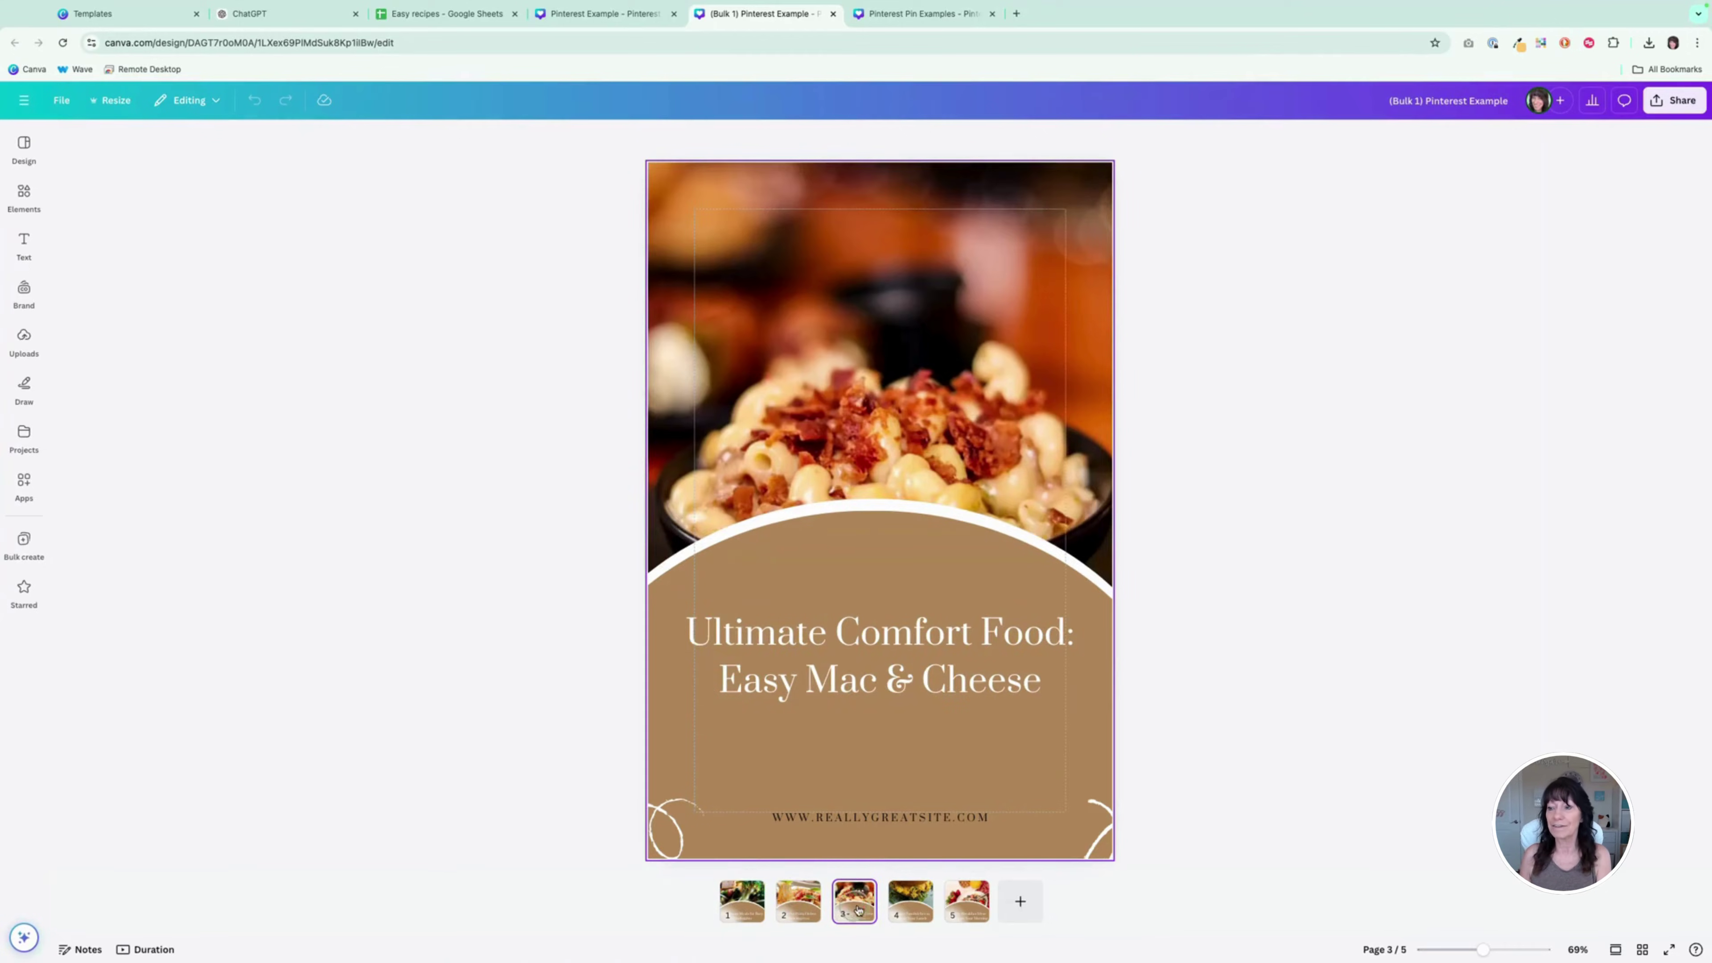
pyautogui.click(910, 907)
pyautogui.click(965, 907)
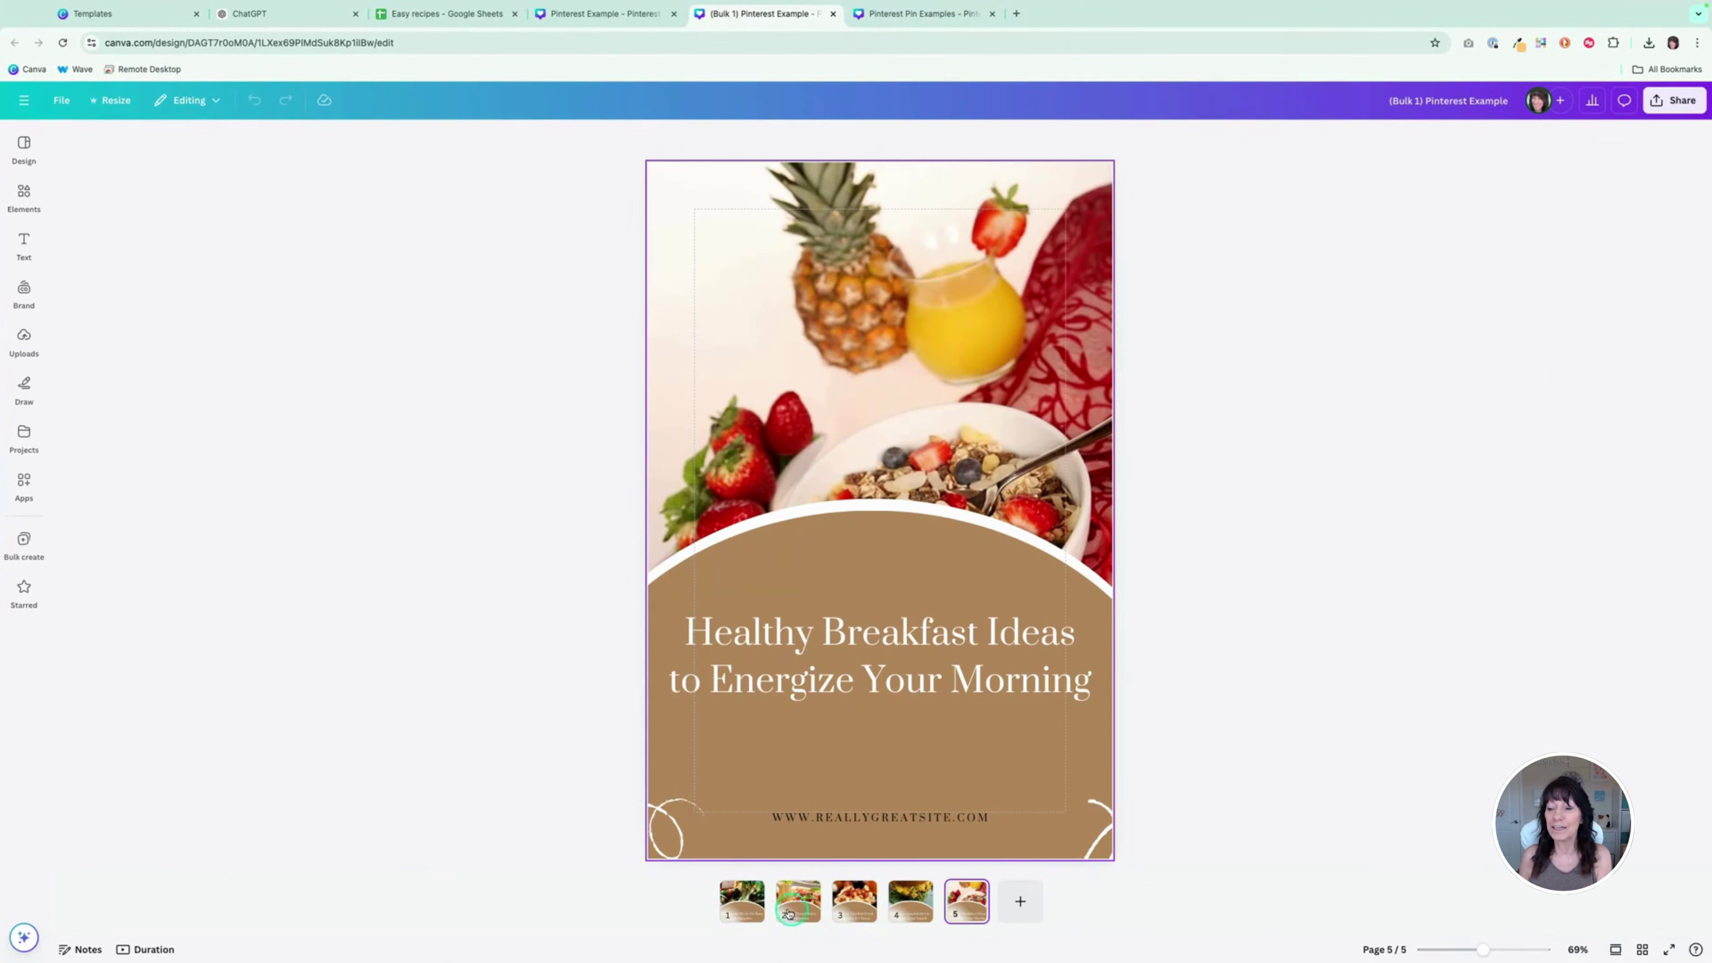
pyautogui.click(732, 911)
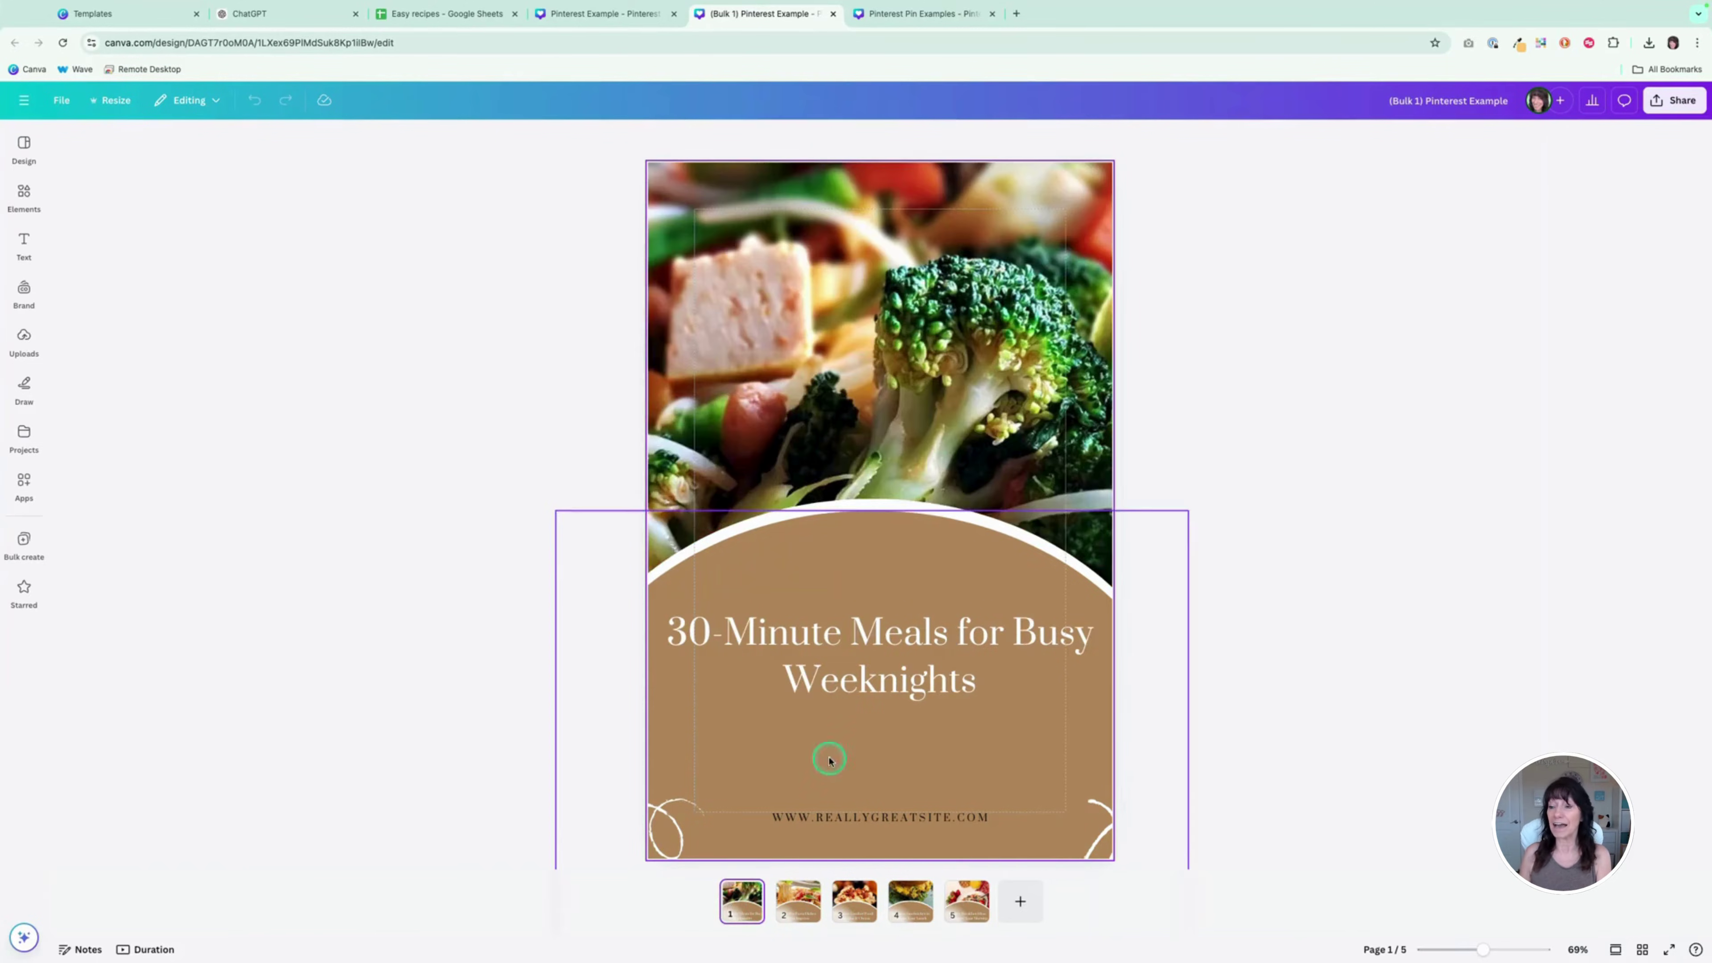
pyautogui.click(798, 900)
pyautogui.click(755, 913)
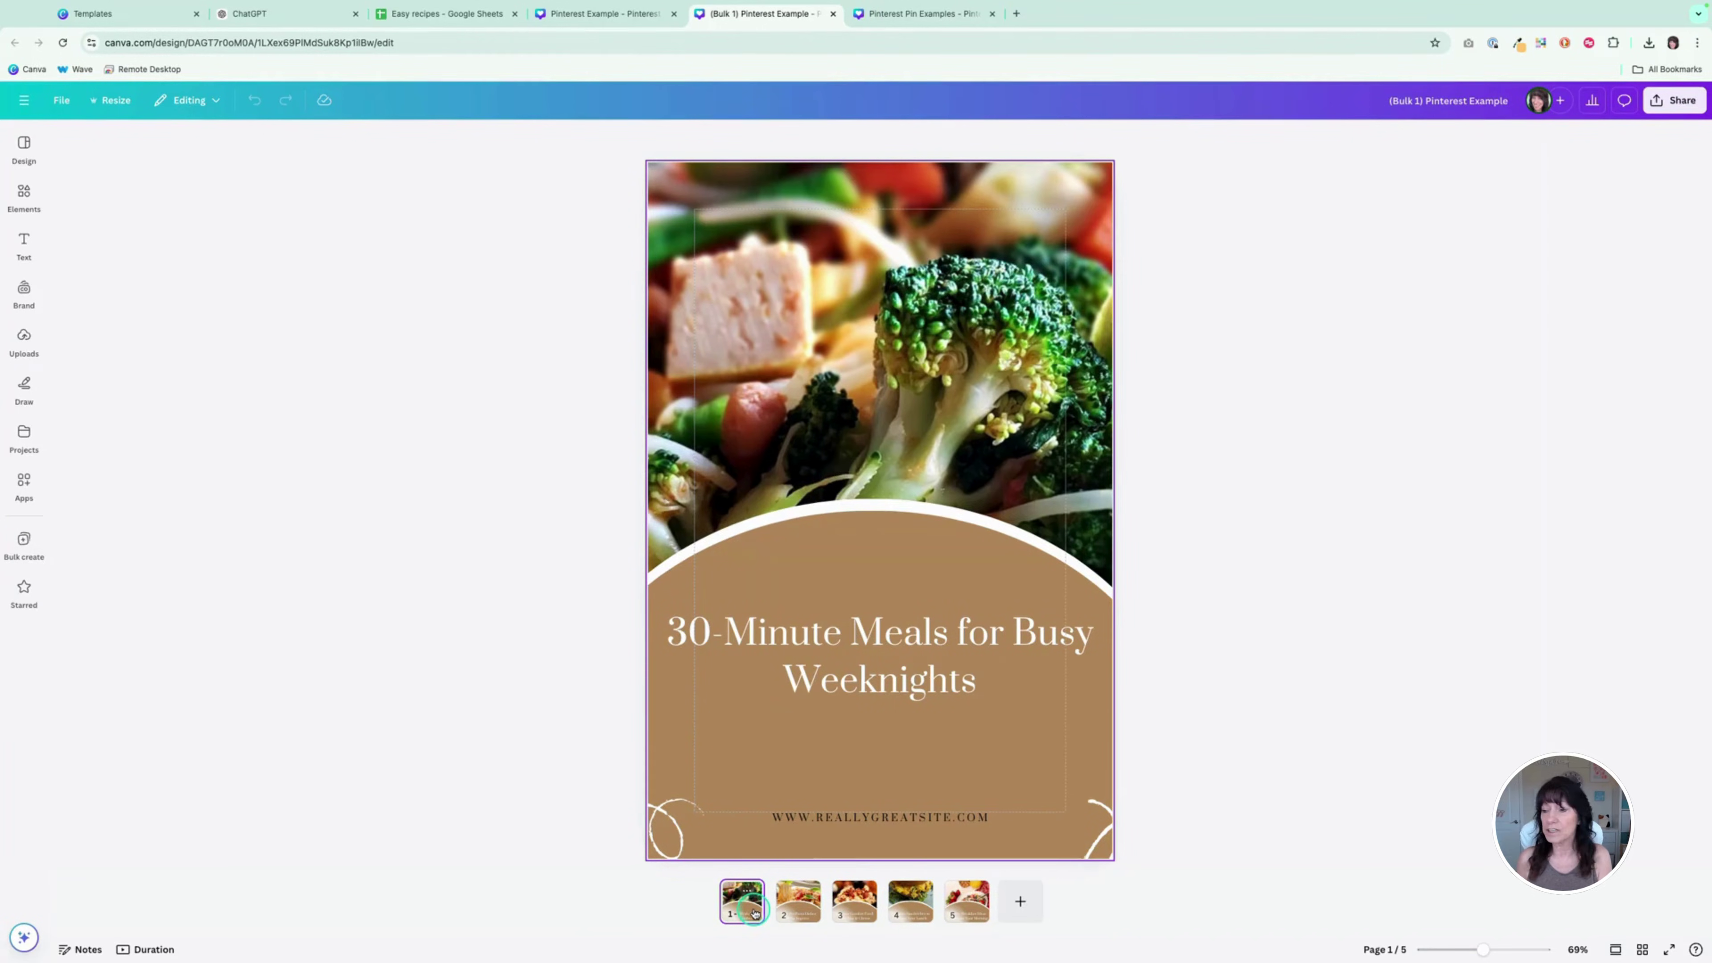
# Step: Narrow the 30-Minute Meals title box and raise its font size to 60
pyautogui.click(917, 637)
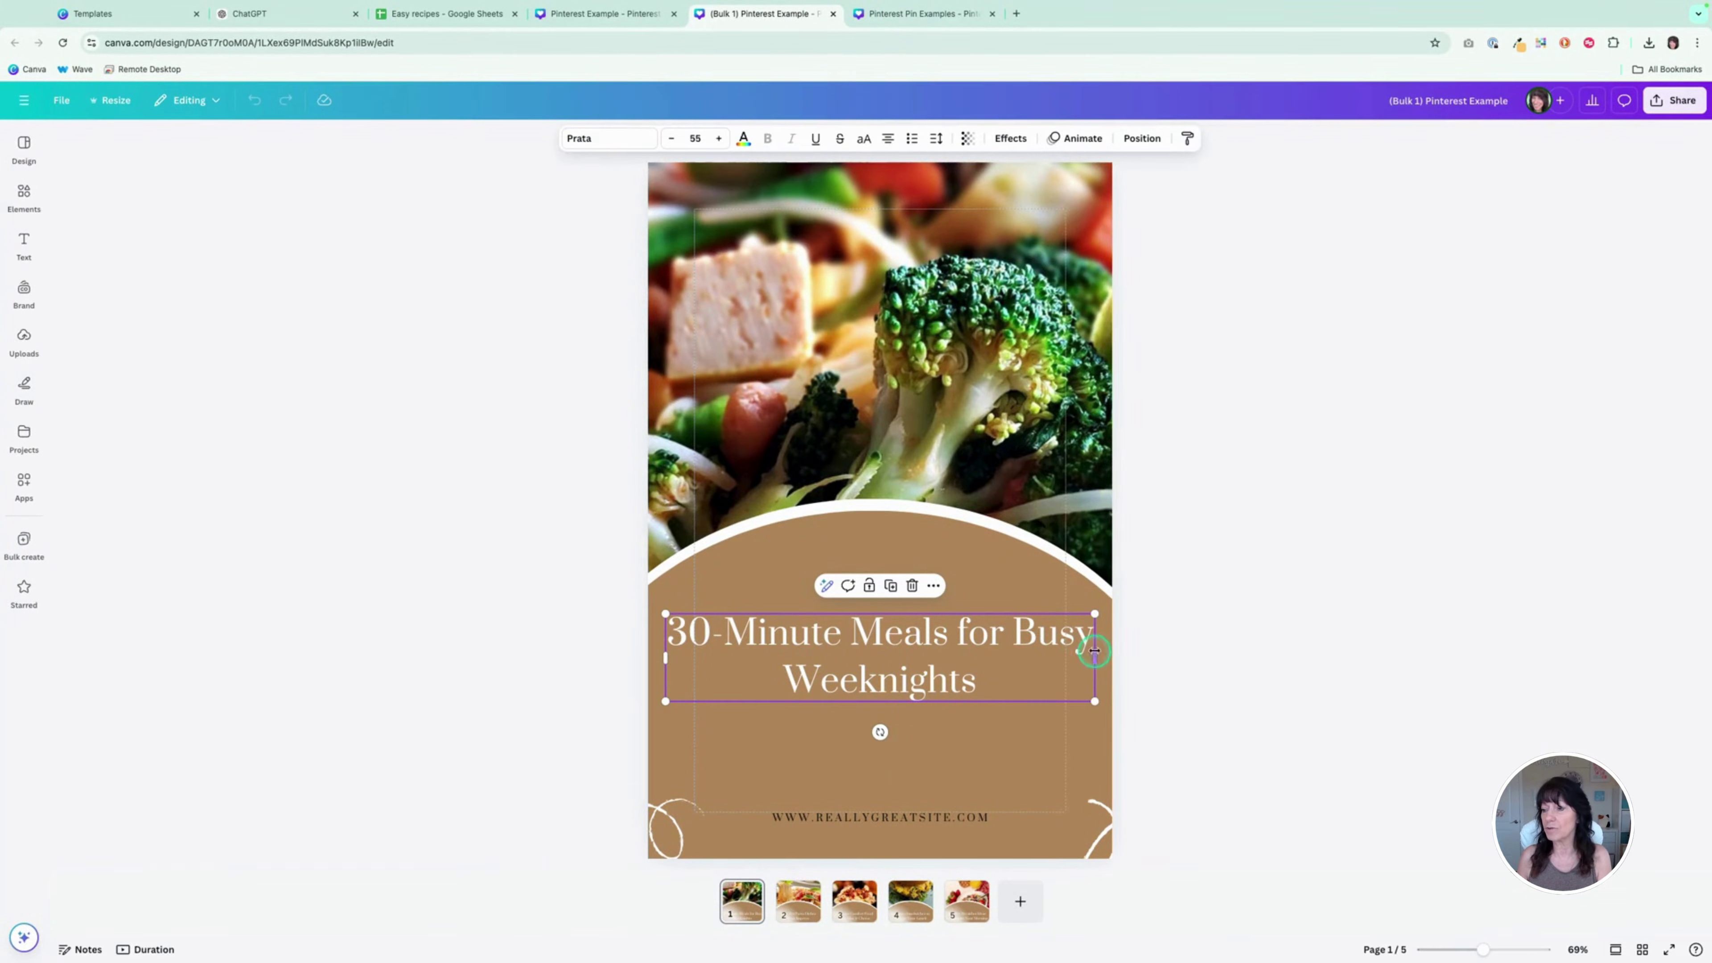
pyautogui.moveTo(1093, 657); pyautogui.dragTo(1059, 654)
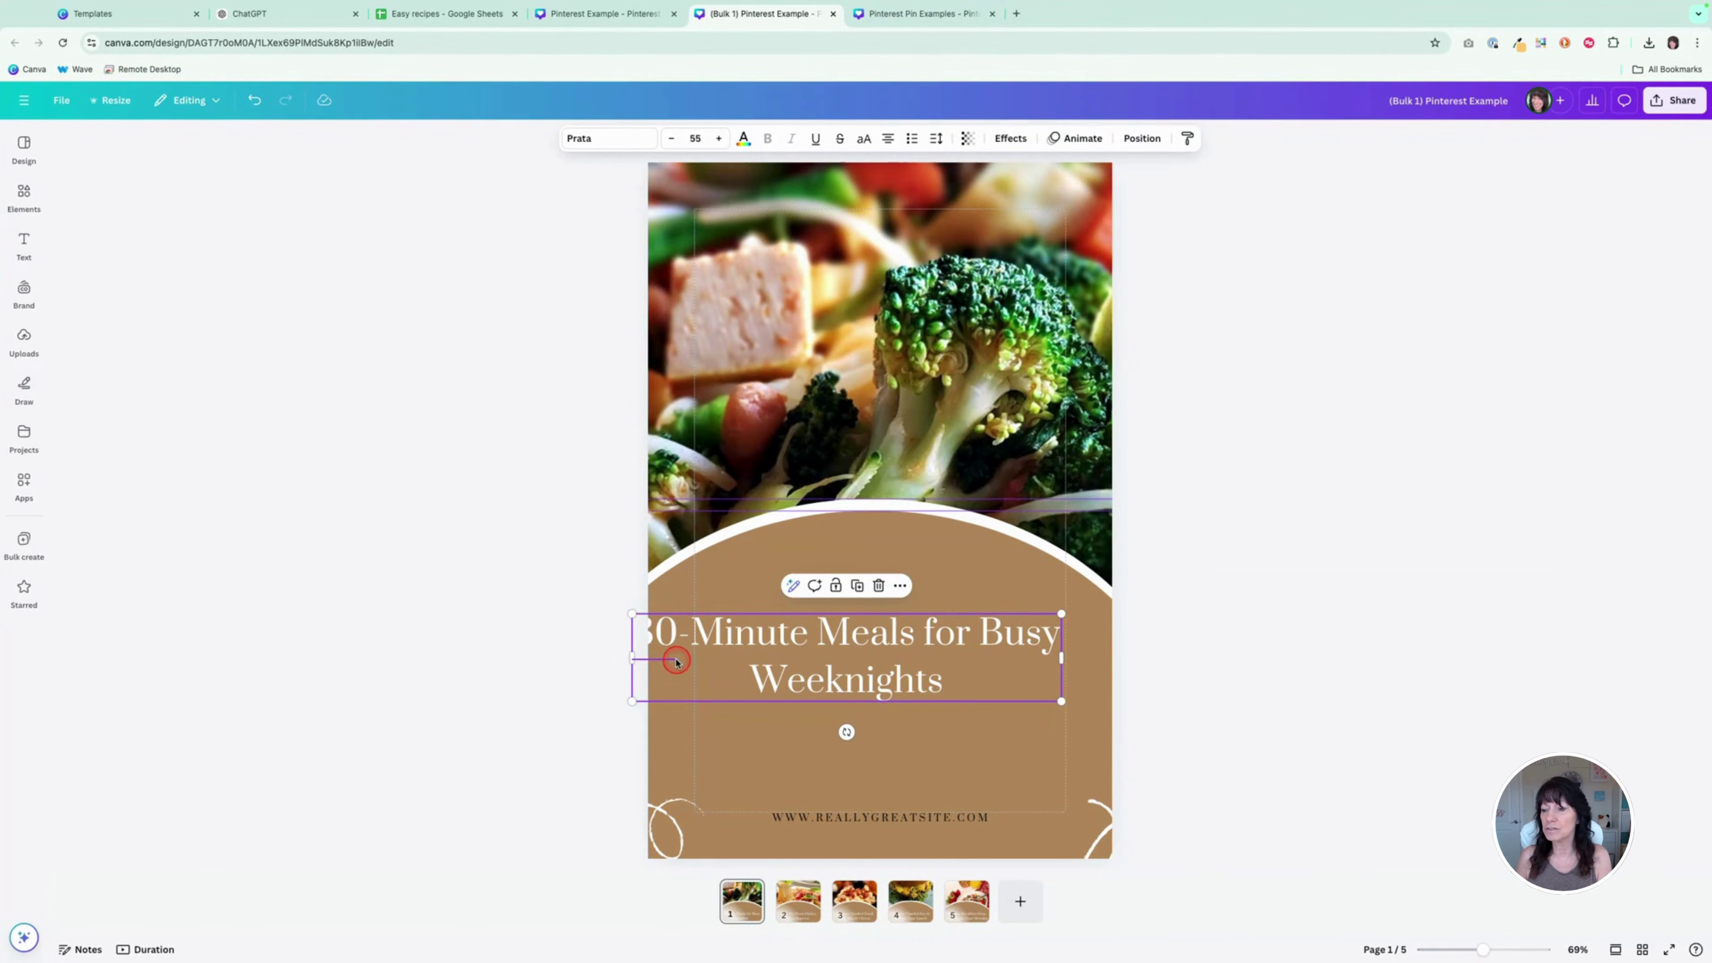
pyautogui.click(643, 659)
pyautogui.click(688, 661)
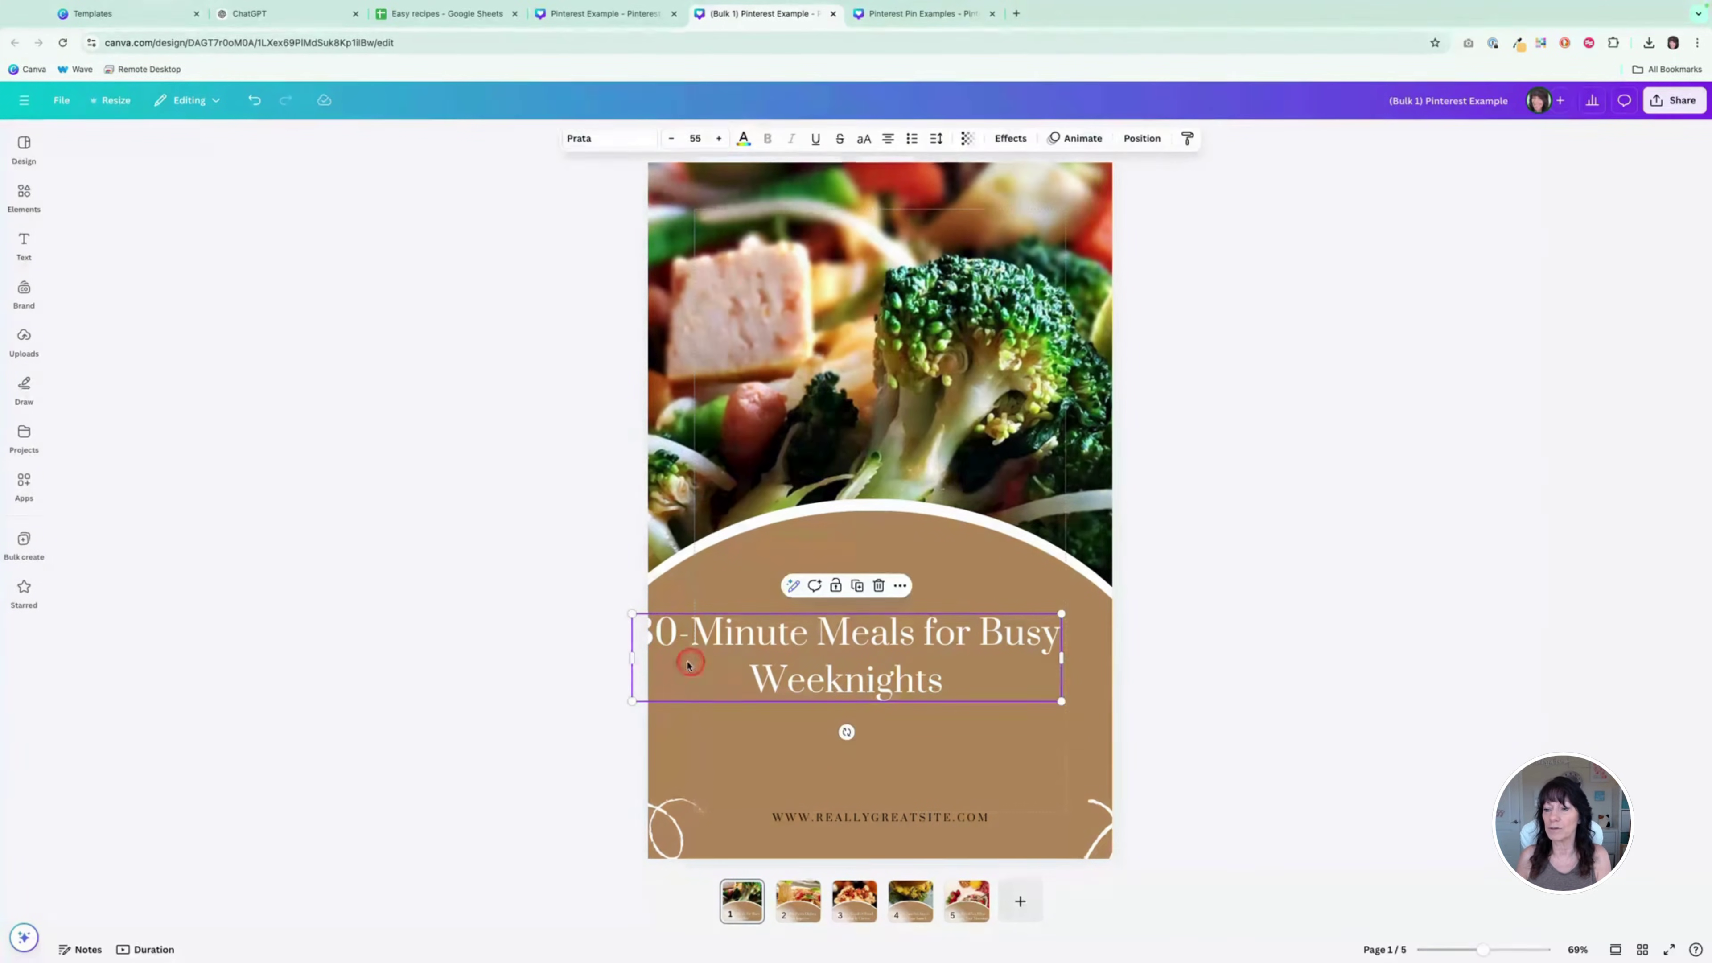
pyautogui.moveTo(629, 657); pyautogui.dragTo(695, 657)
pyautogui.click(719, 138)
pyautogui.click(719, 138)
pyautogui.click(719, 138)
pyautogui.click(719, 138)
pyautogui.click(719, 138)
pyautogui.click(719, 138)
pyautogui.click(719, 138)
# Step: Enlarge and reposition the pasta photo's crop on page 2
pyautogui.click(538, 297)
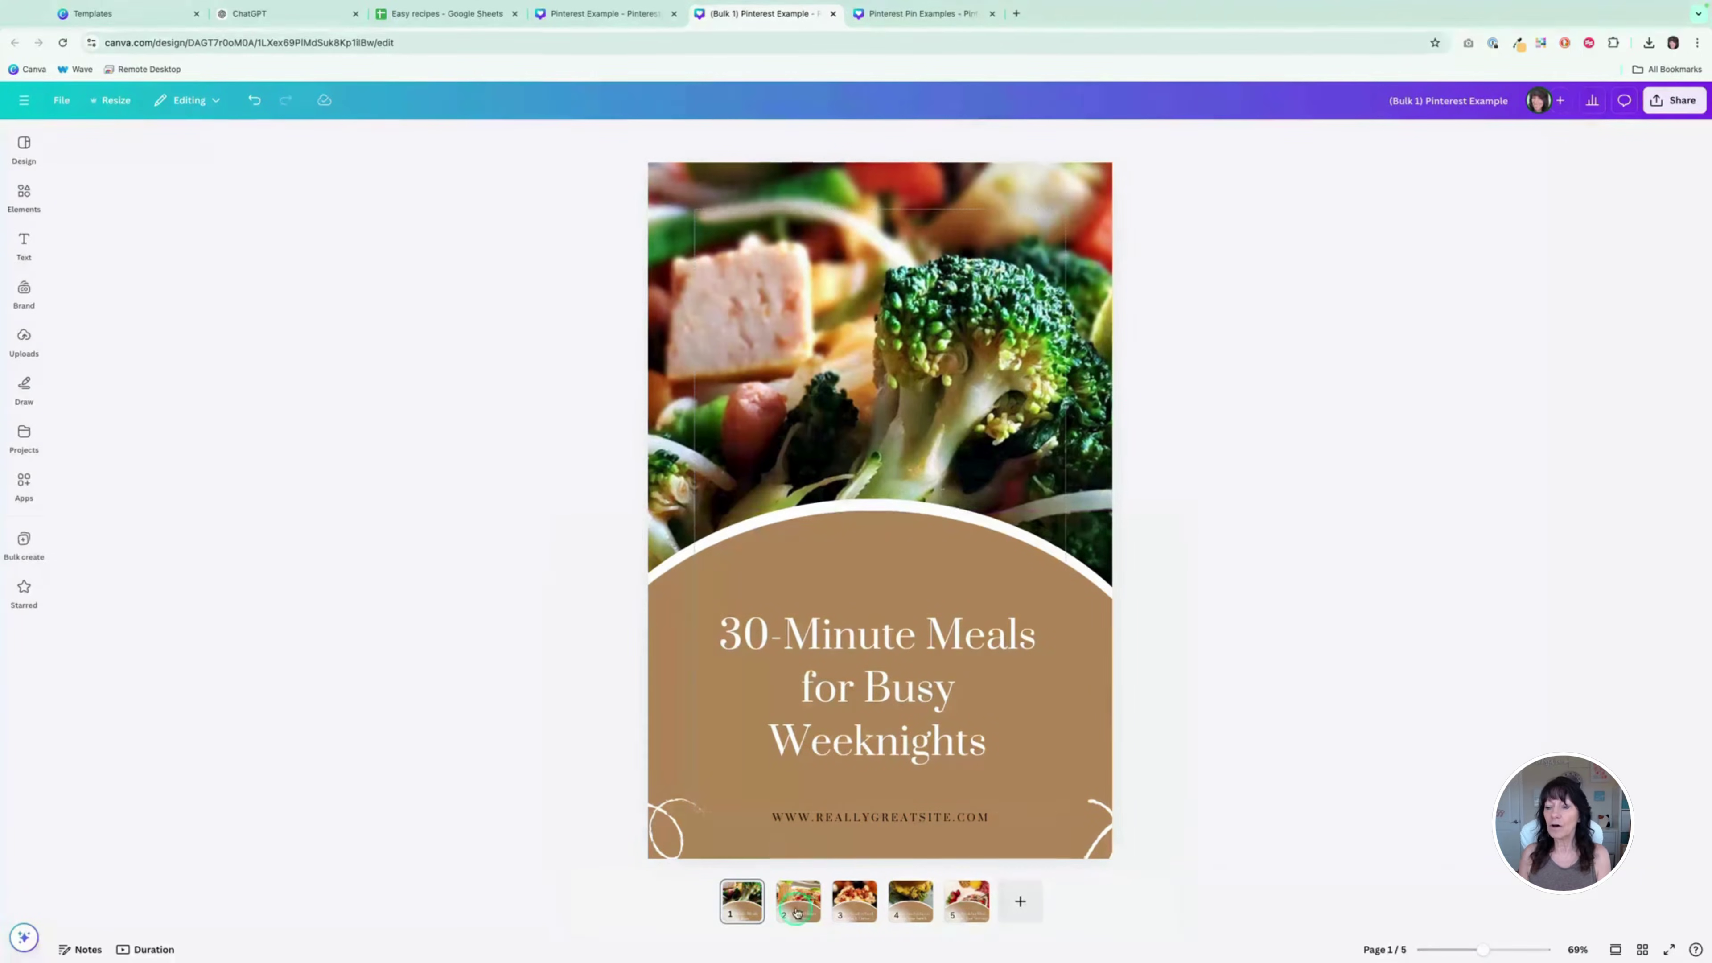
pyautogui.scroll(-3, 888, 419)
pyautogui.doubleClick(892, 373)
pyautogui.moveTo(900, 368); pyautogui.dragTo(935, 357)
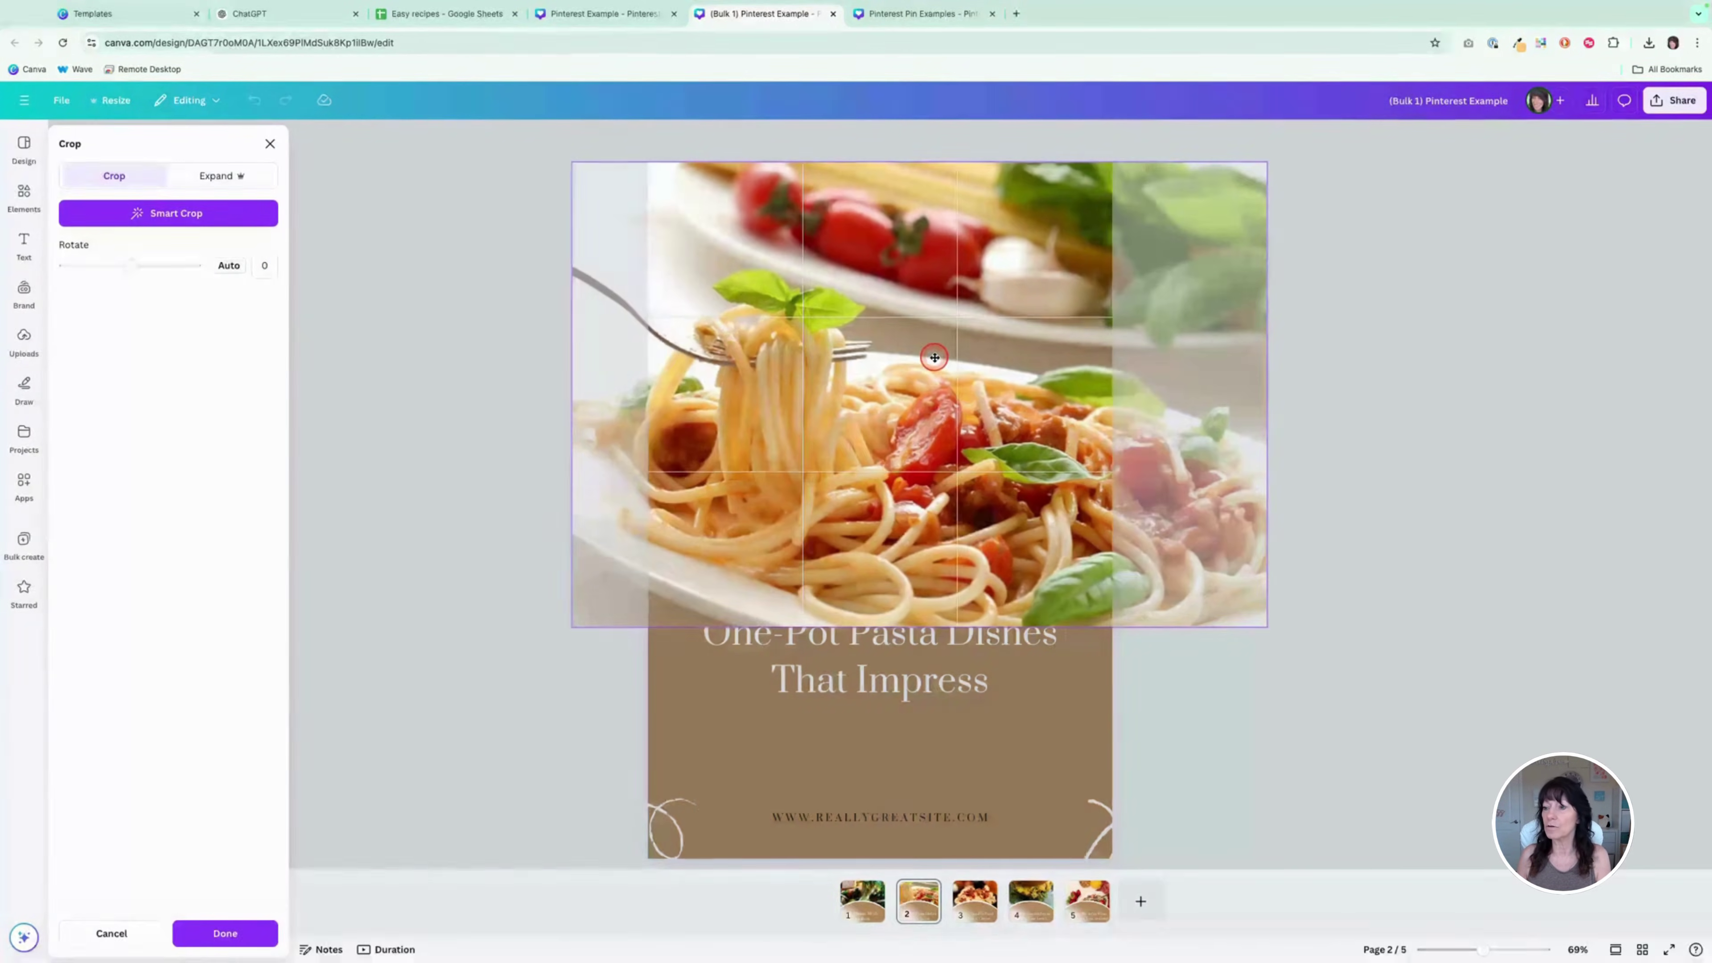
pyautogui.moveTo(1265, 164); pyautogui.dragTo(1315, 61)
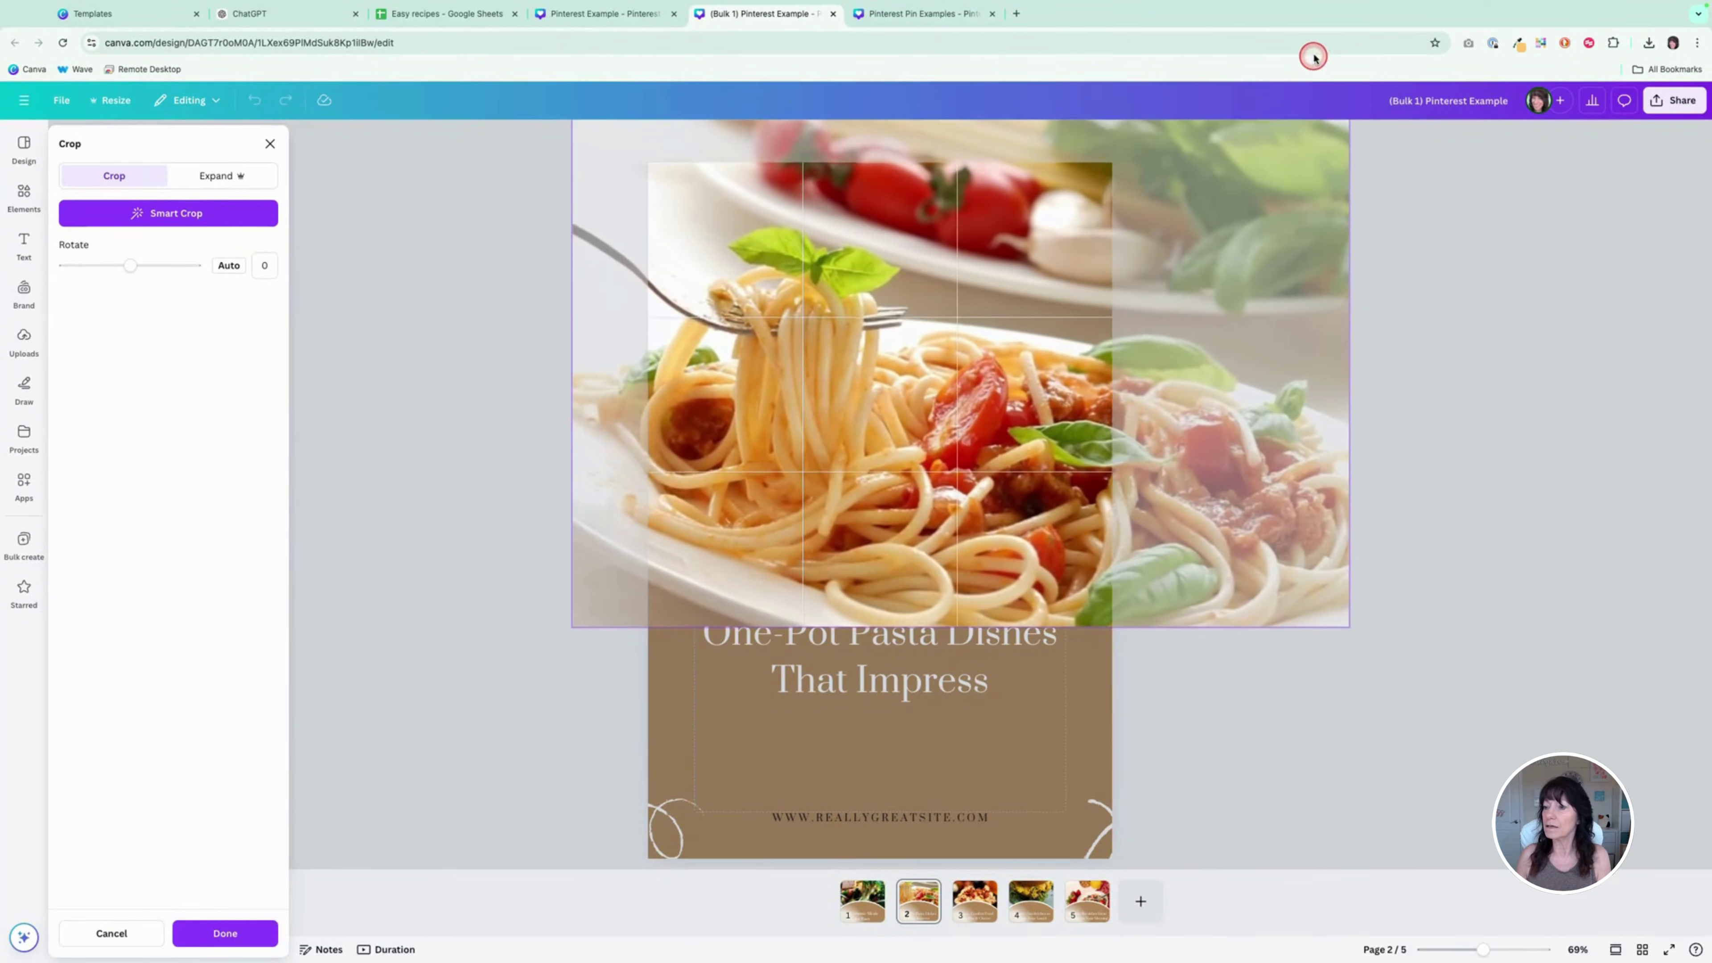
pyautogui.click(1432, 355)
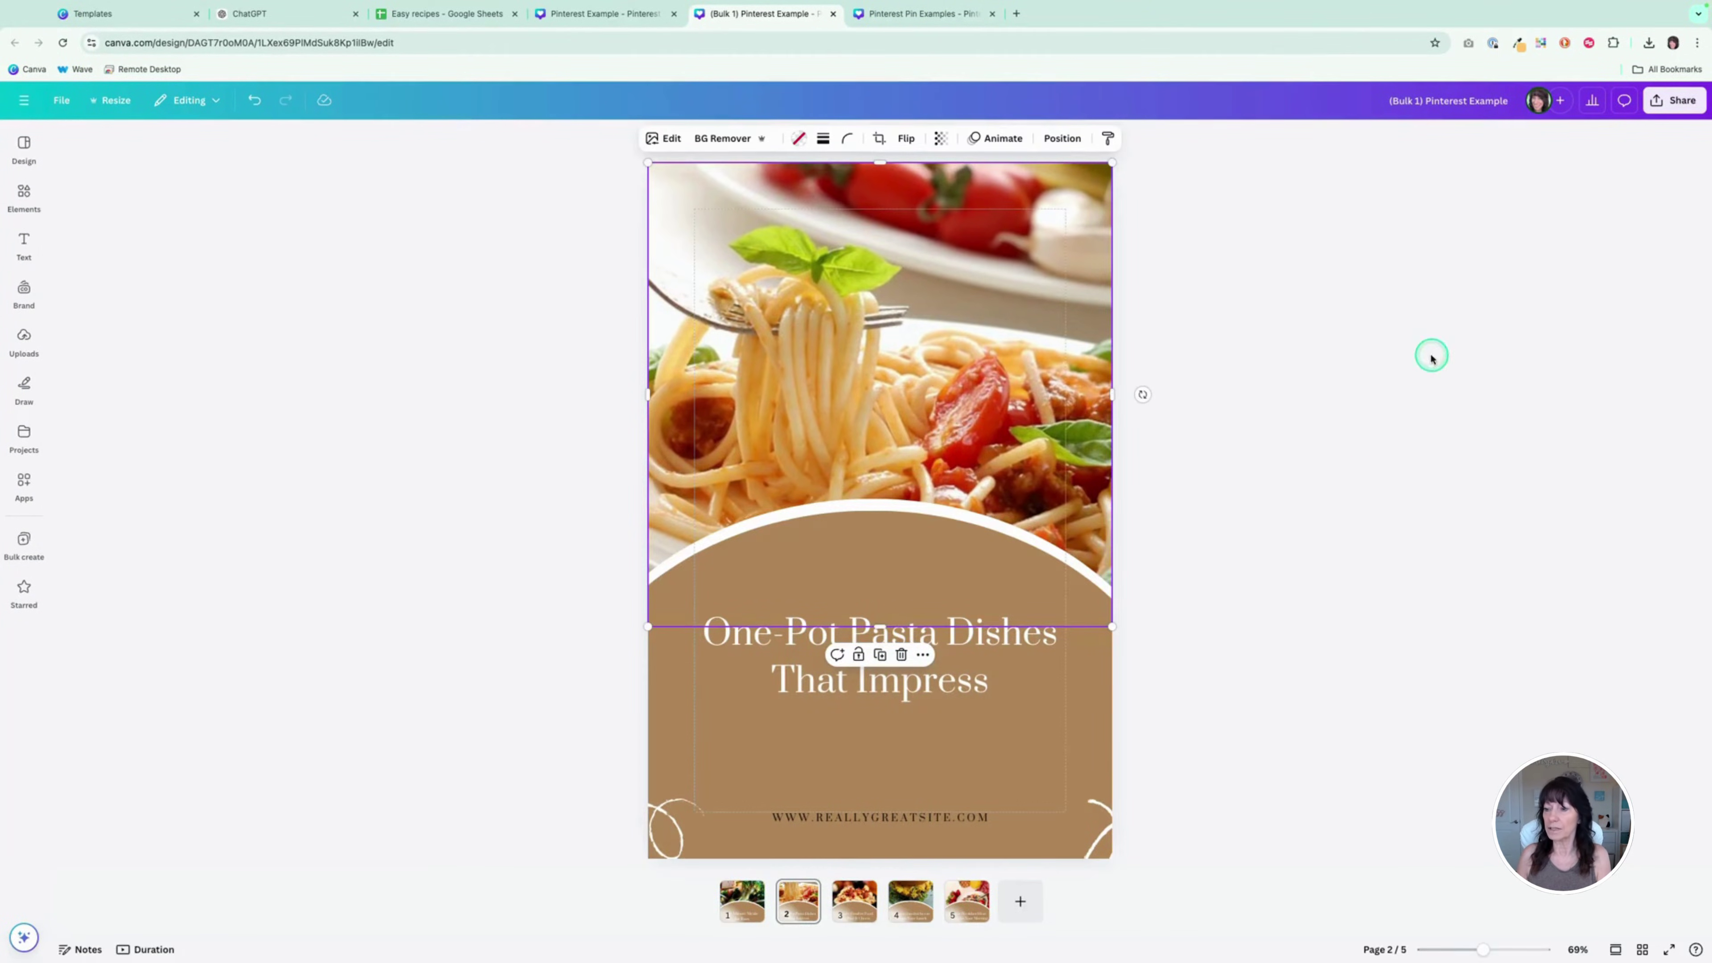
# Step: Enlarge and reframe the mac & cheese photo's crop on page 3
pyautogui.click(854, 901)
pyautogui.click(904, 360)
pyautogui.doubleClick(904, 359)
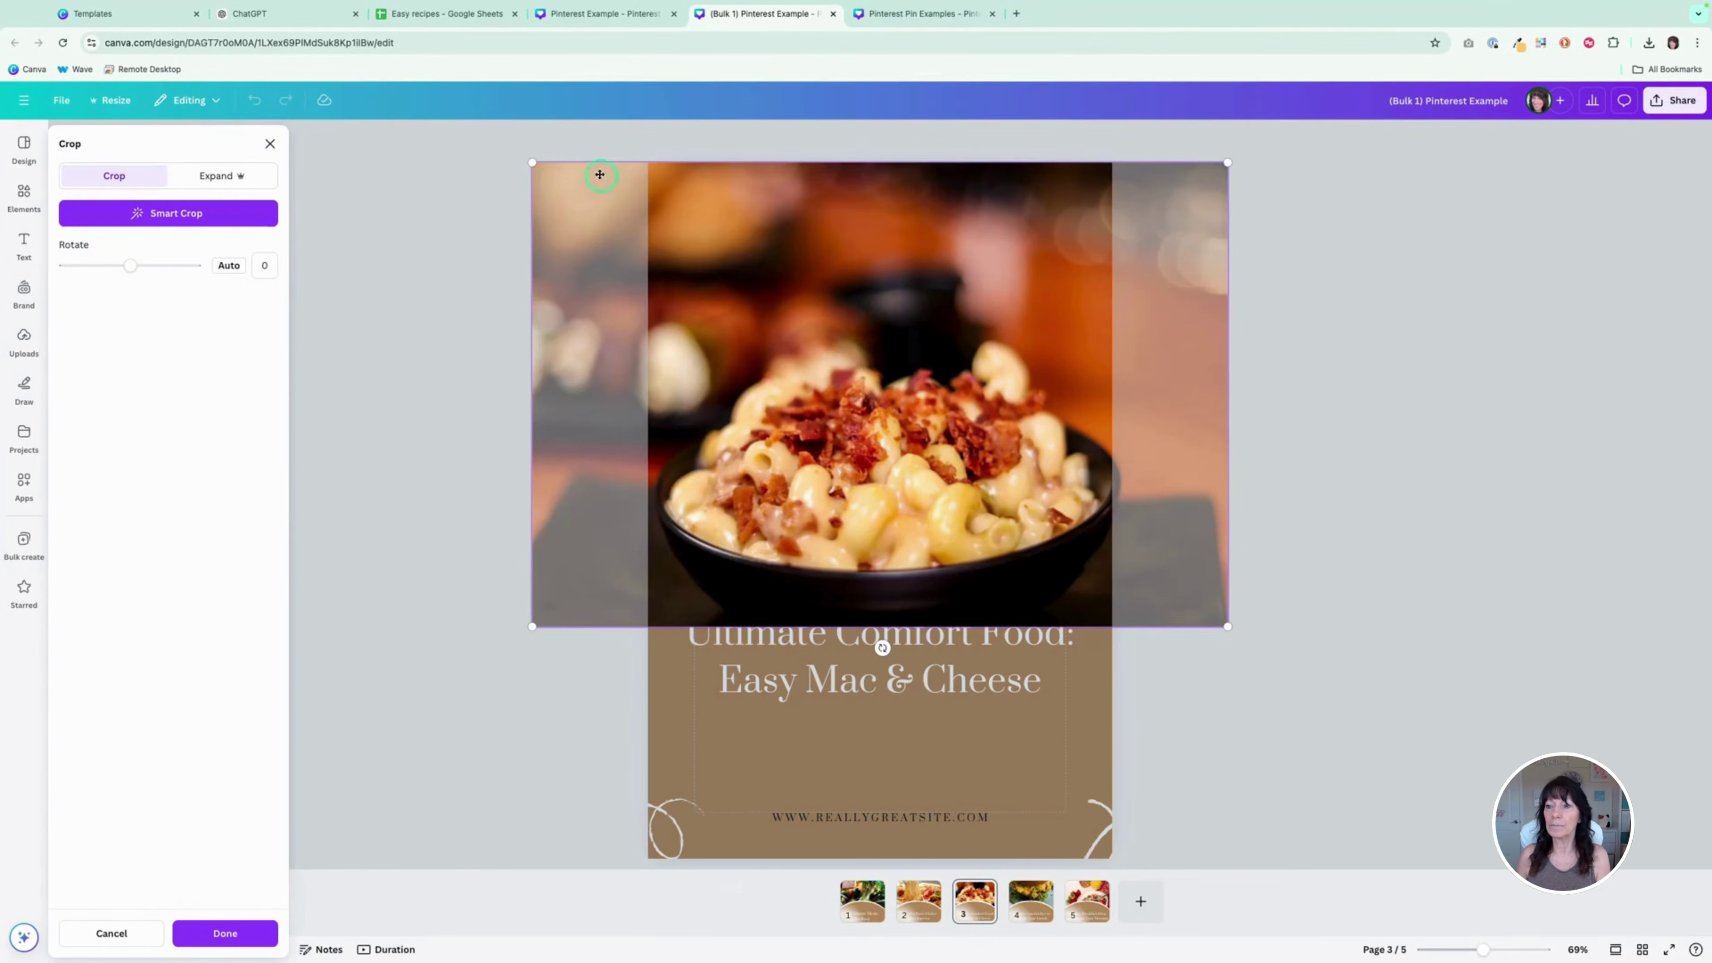
pyautogui.moveTo(533, 163); pyautogui.dragTo(304, 49)
pyautogui.moveTo(858, 343); pyautogui.dragTo(953, 334)
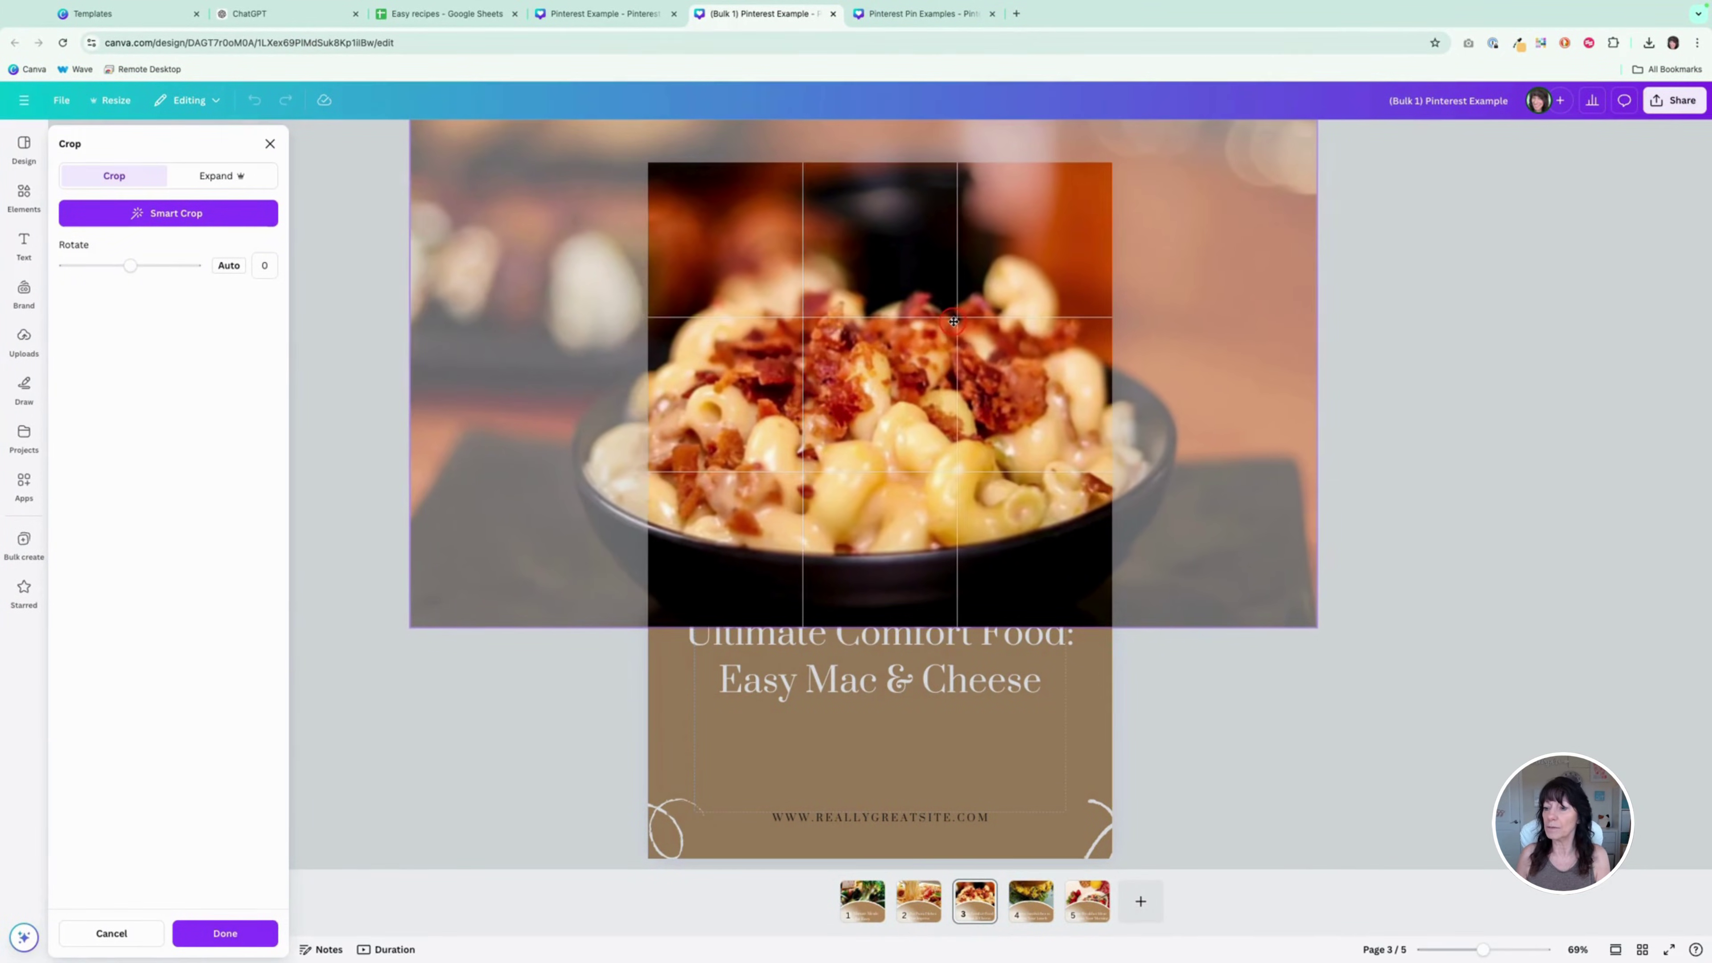
pyautogui.click(1415, 390)
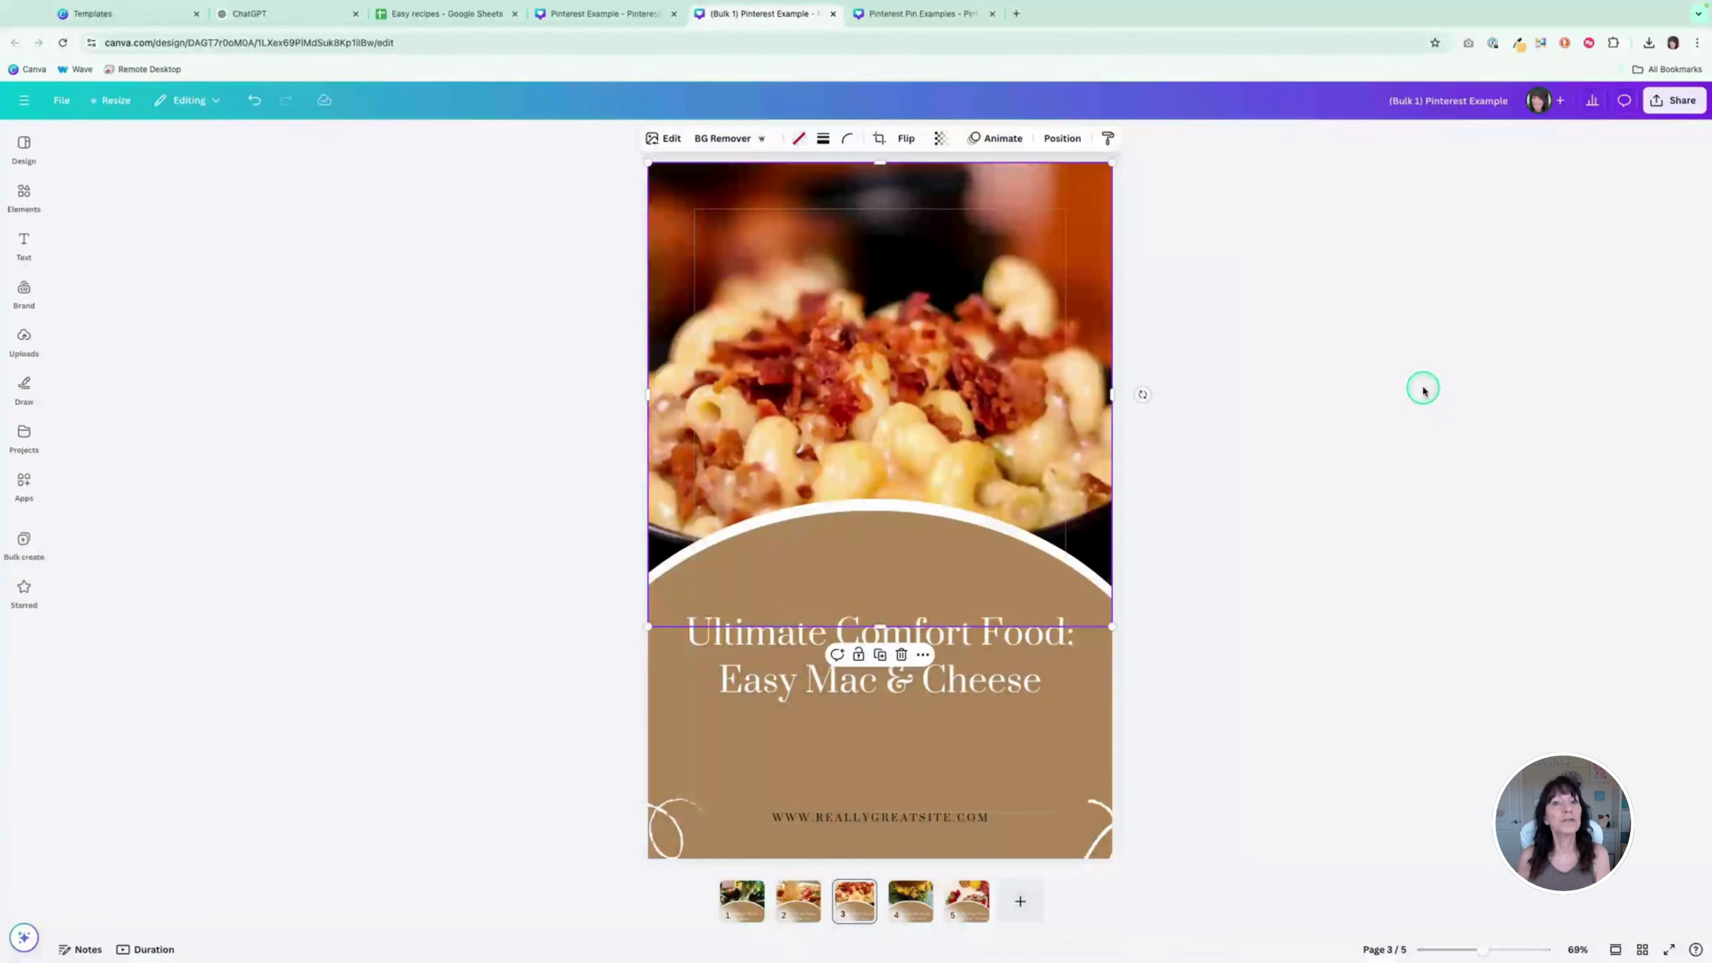
pyautogui.click(1423, 391)
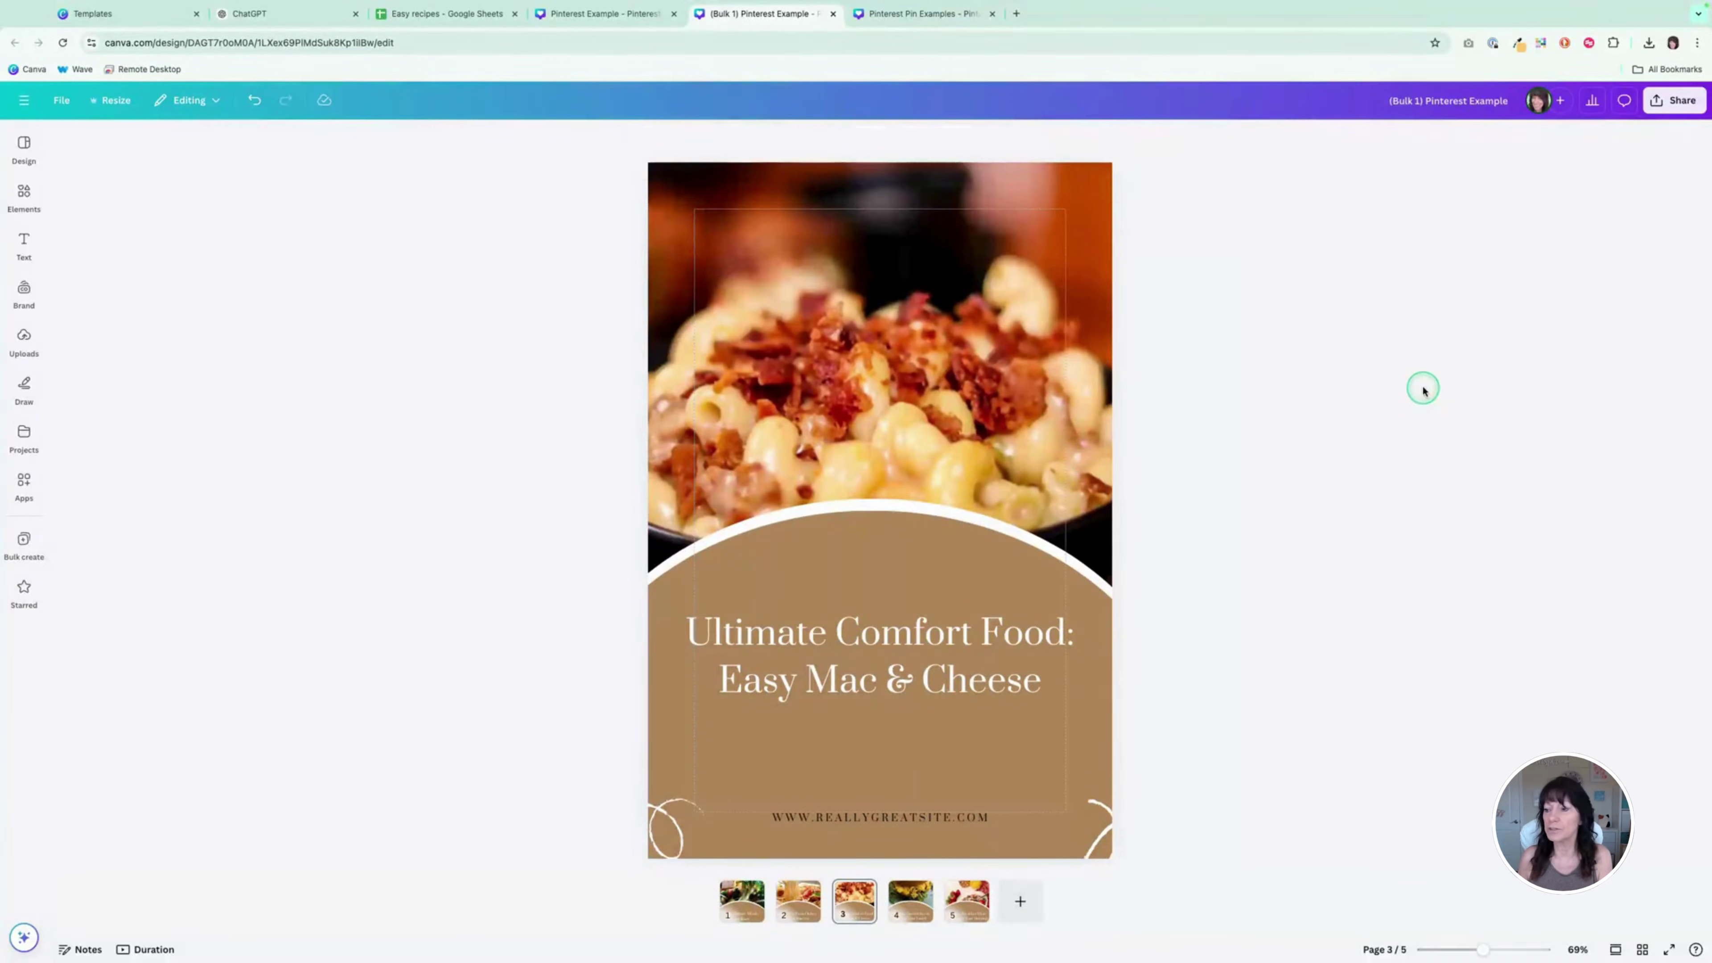
# Step: Switch to Grid view to see all five recipe pins at once
pyautogui.click(1640, 950)
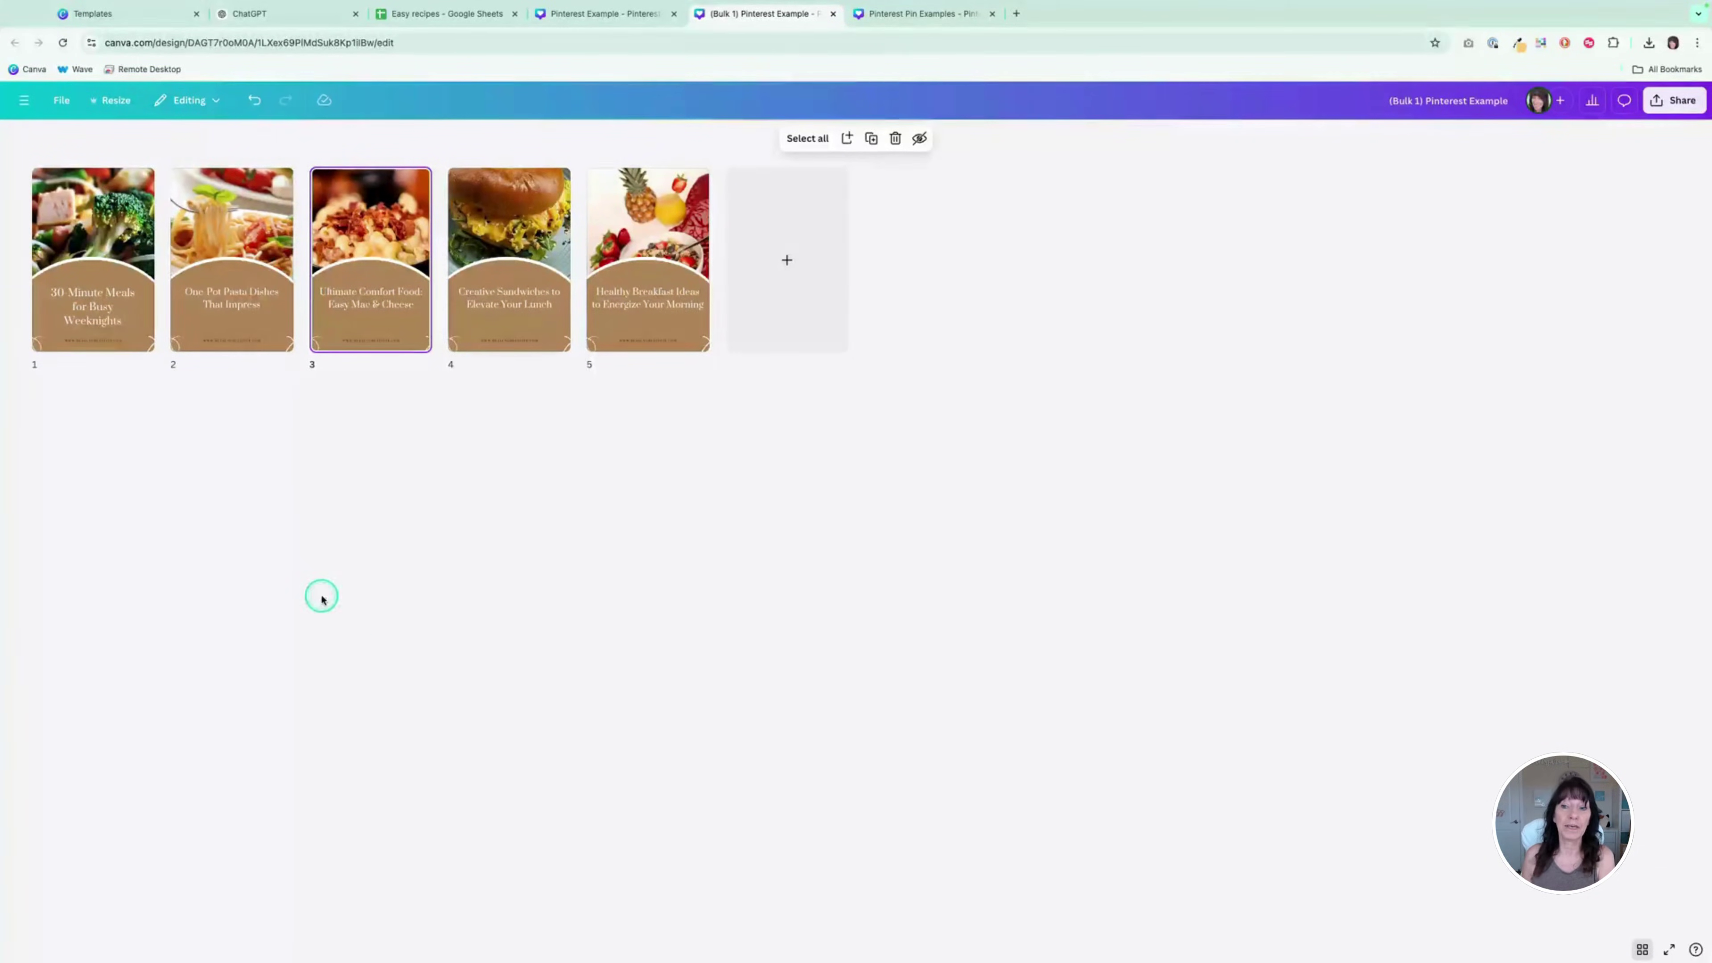
pyautogui.moveTo(444, 317)
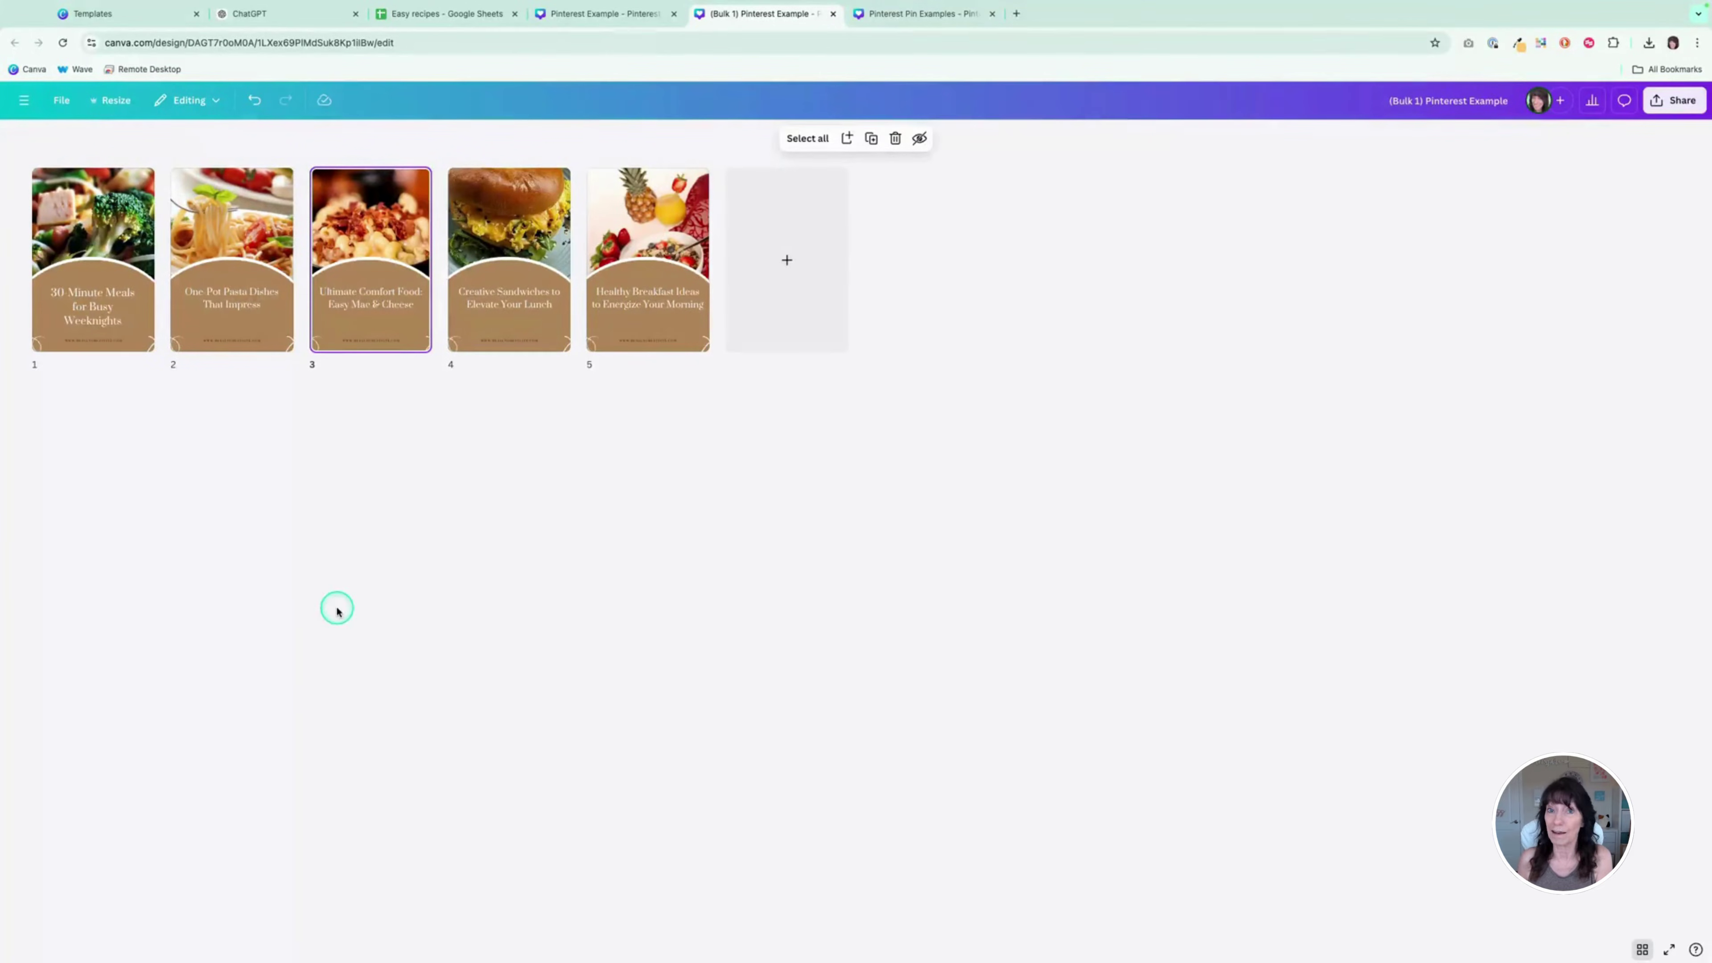
# Step: Switch to the Pinterest Pin Examples design and review its five pages in grid view
pyautogui.click(934, 15)
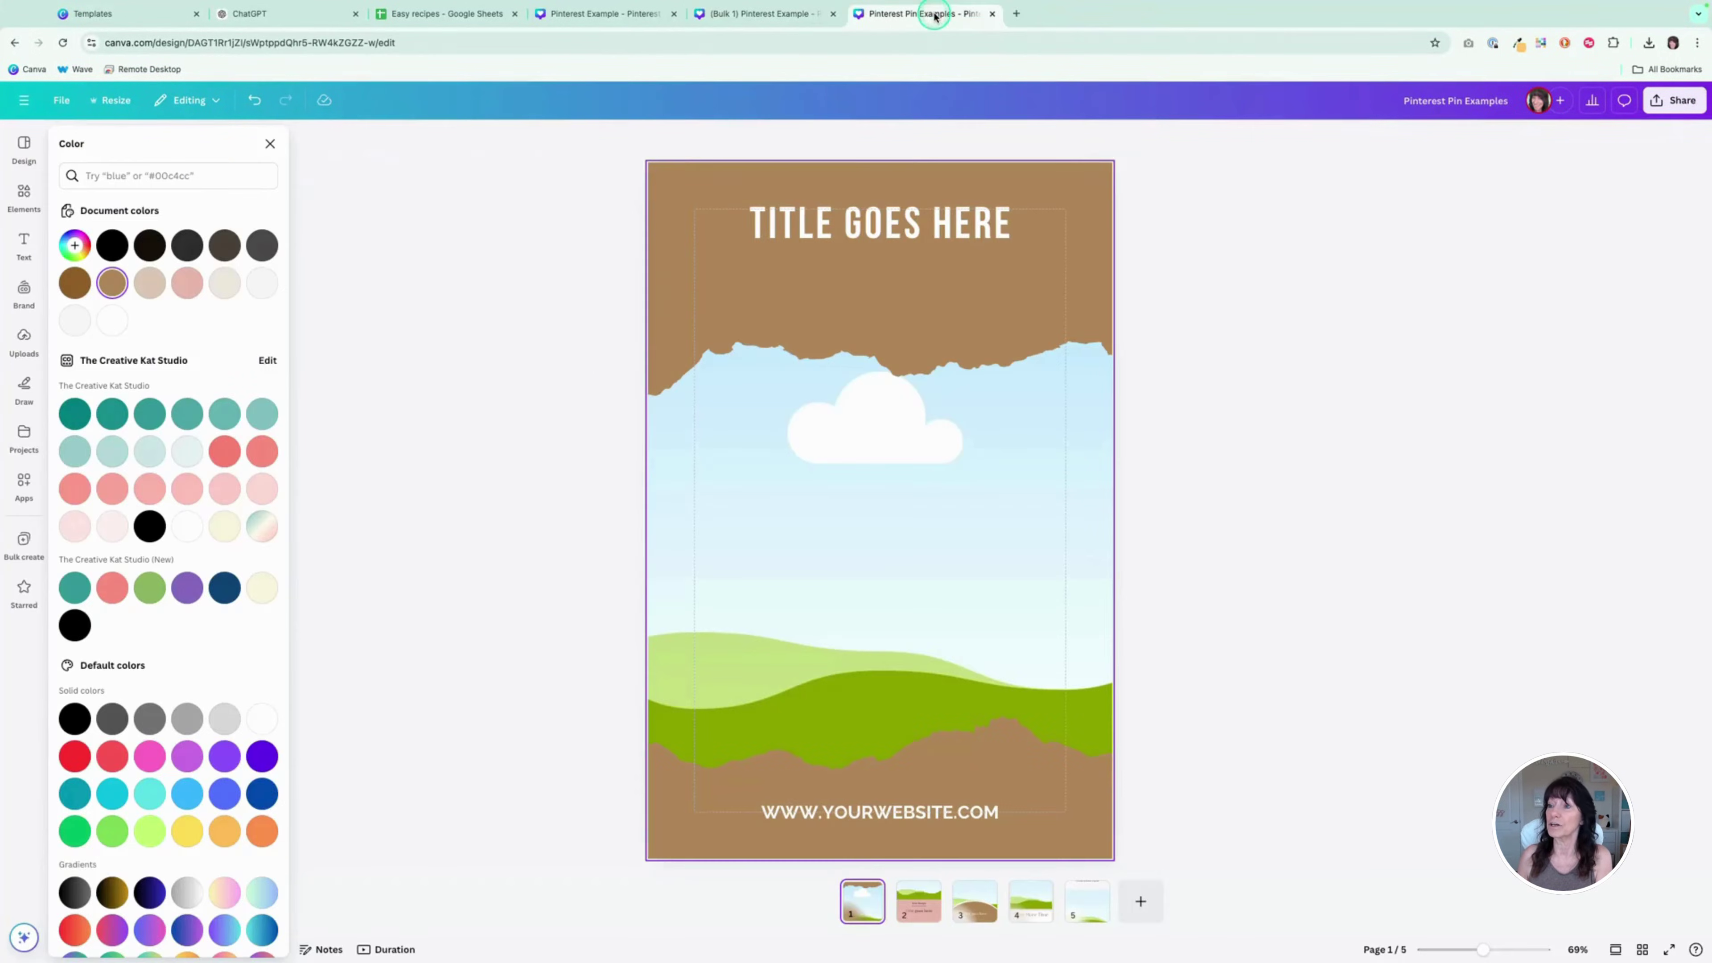
pyautogui.moveTo(1603, 958)
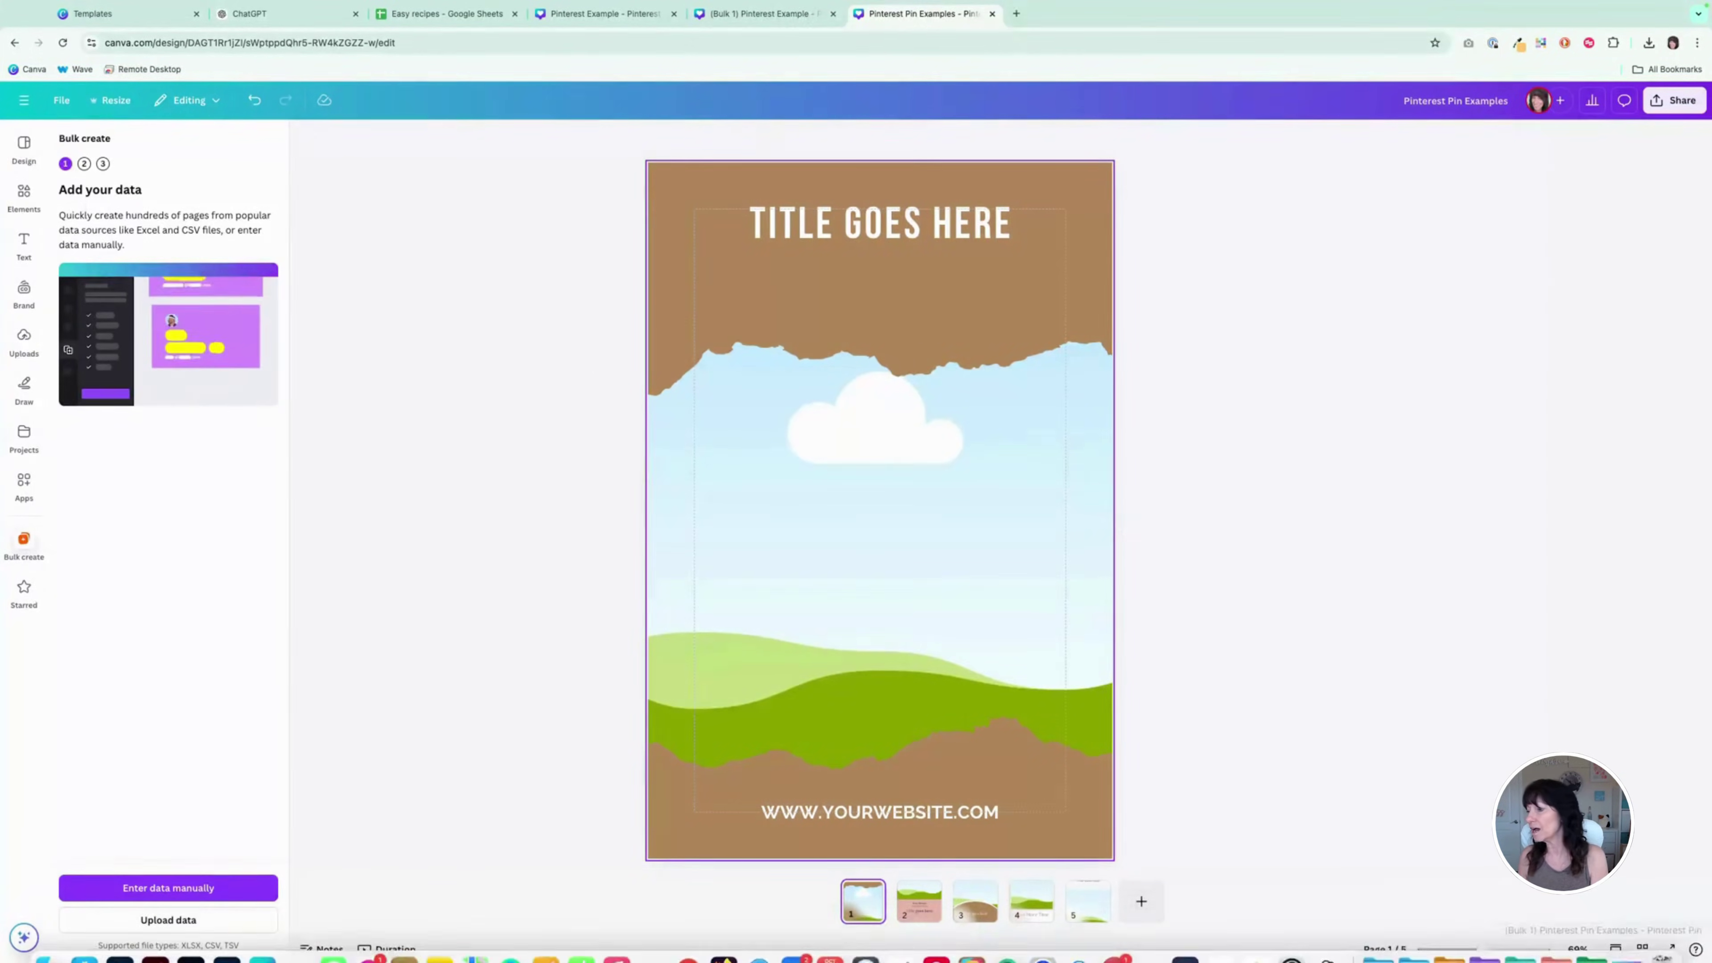
pyautogui.click(1643, 950)
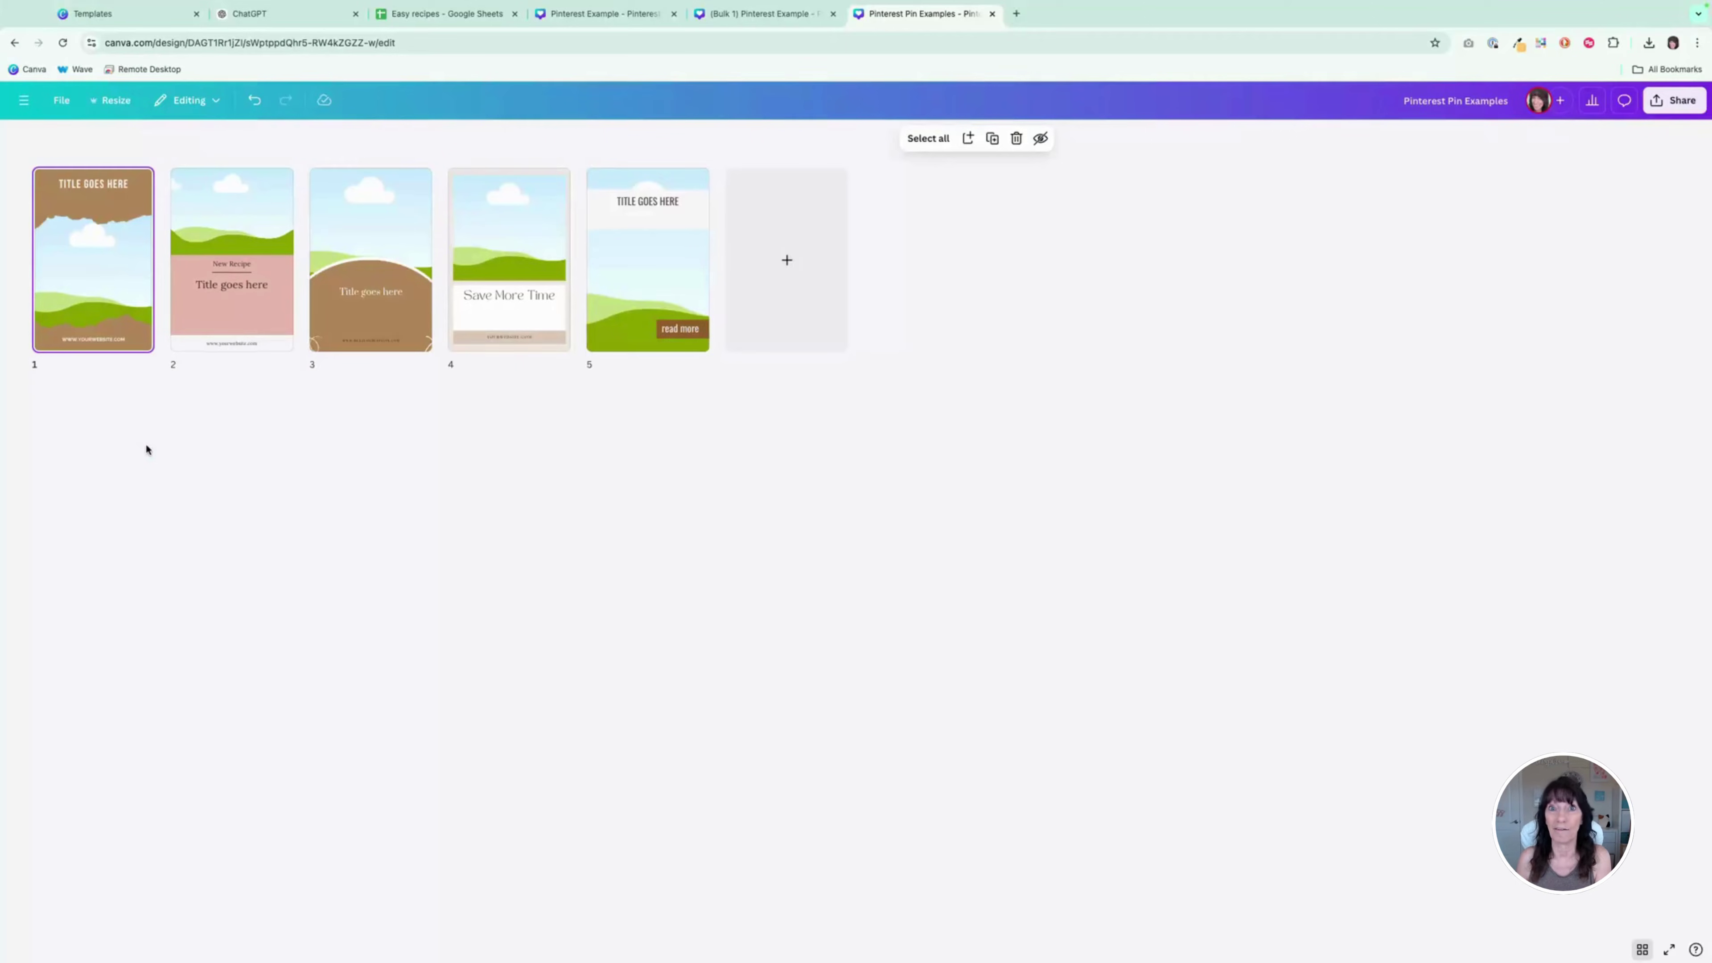
pyautogui.click(1645, 949)
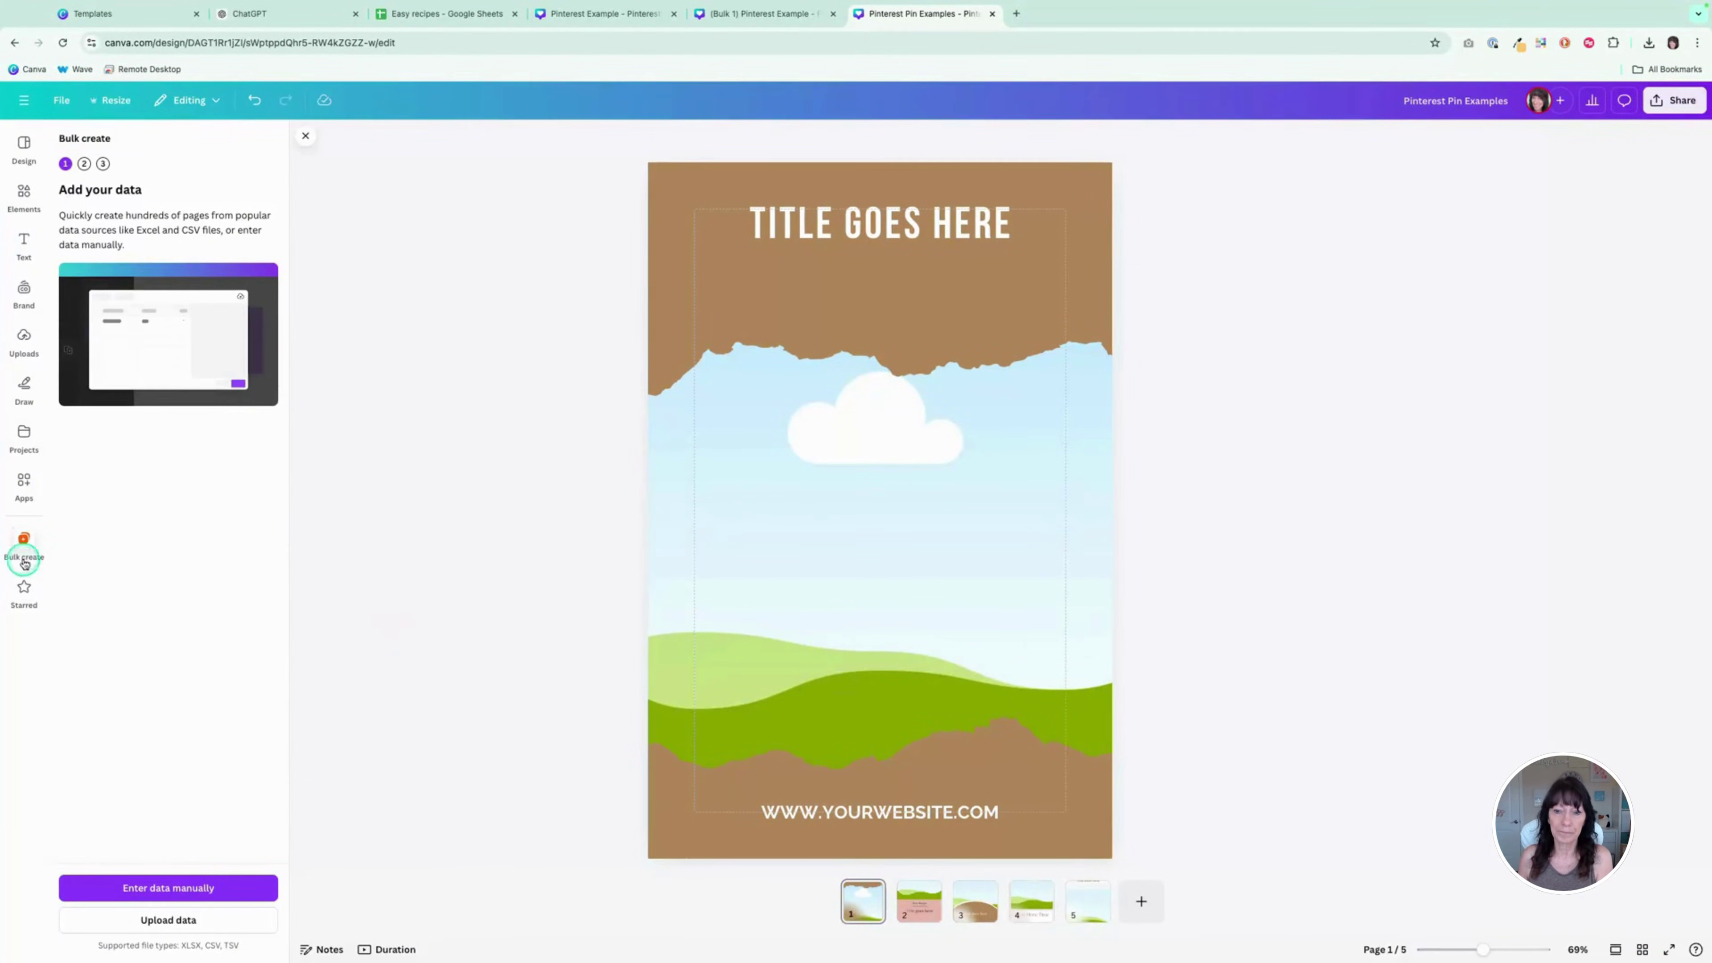
# Step: Reload the design and launch Bulk create from Apps to reach its Add your data step
pyautogui.click(13, 532)
pyautogui.click(13, 532)
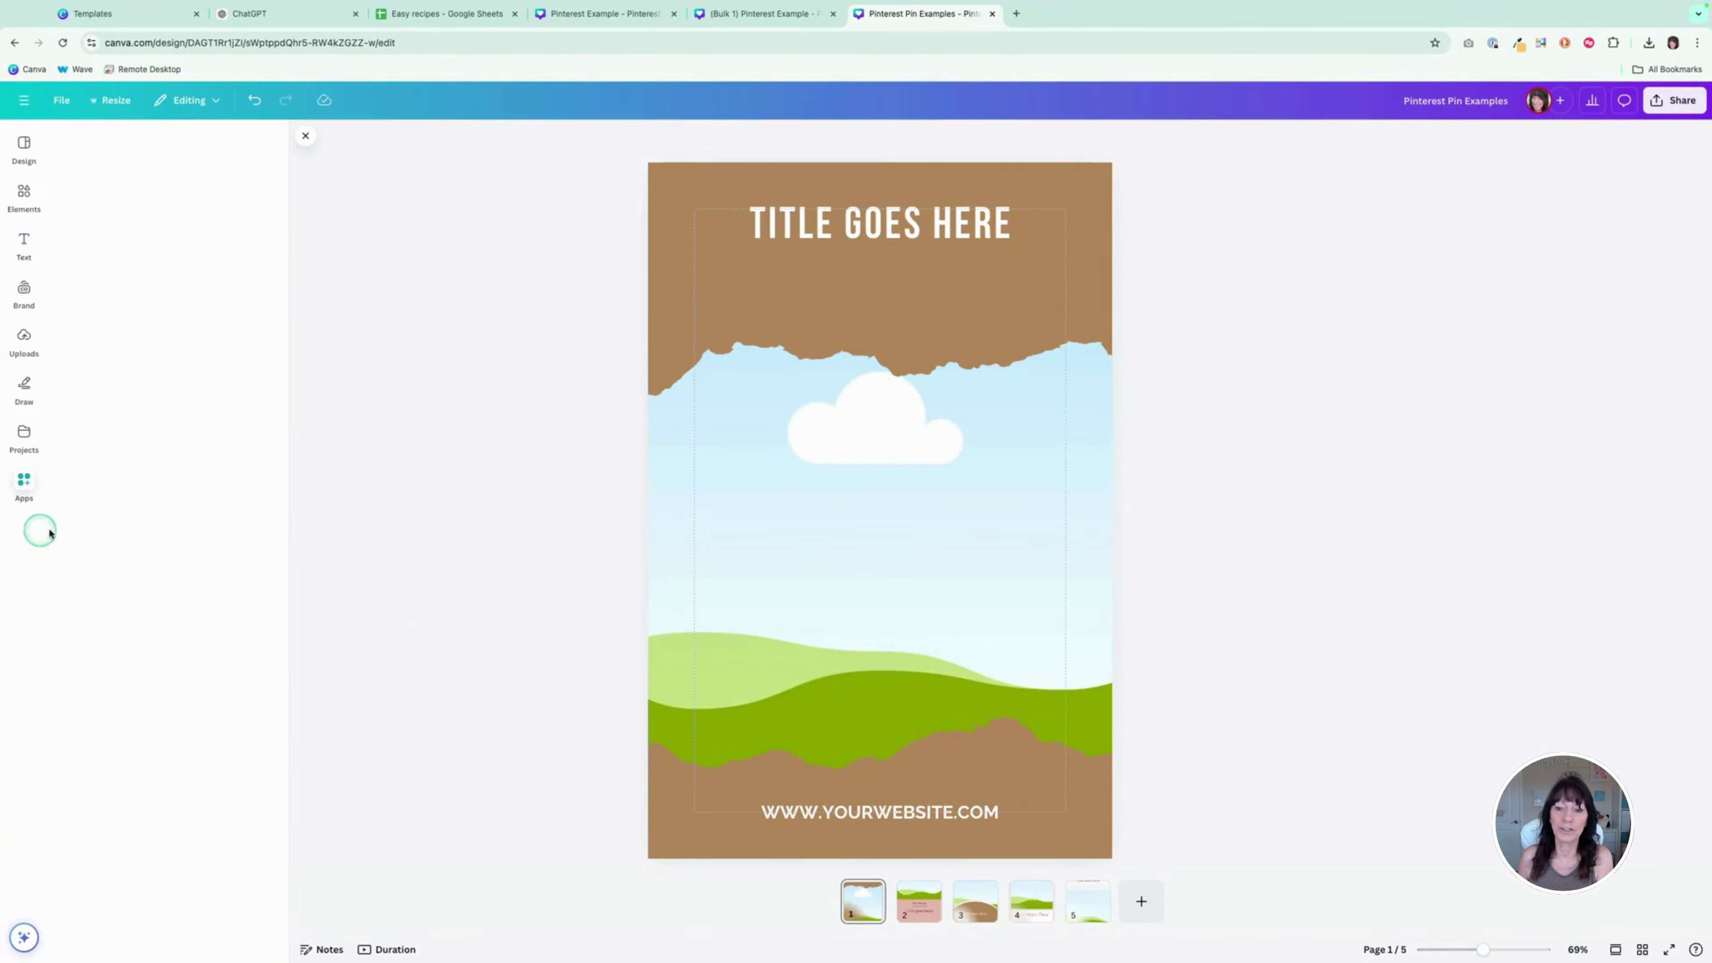
pyautogui.click(23, 481)
pyautogui.click(63, 42)
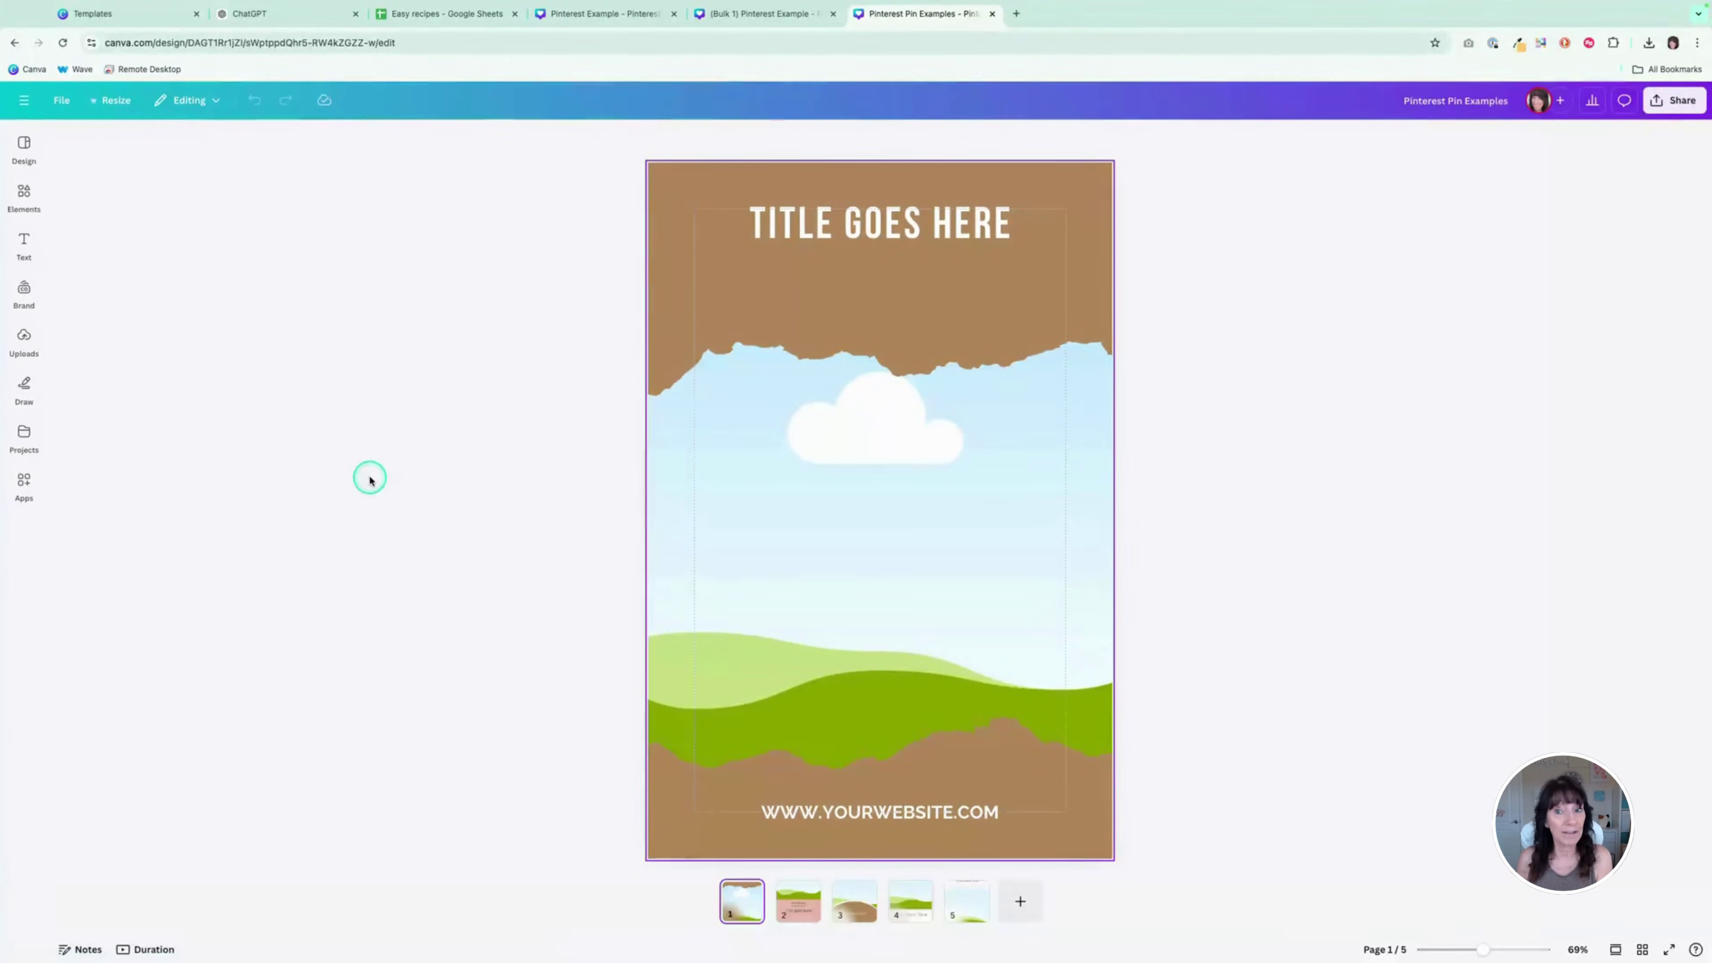
pyautogui.click(12, 483)
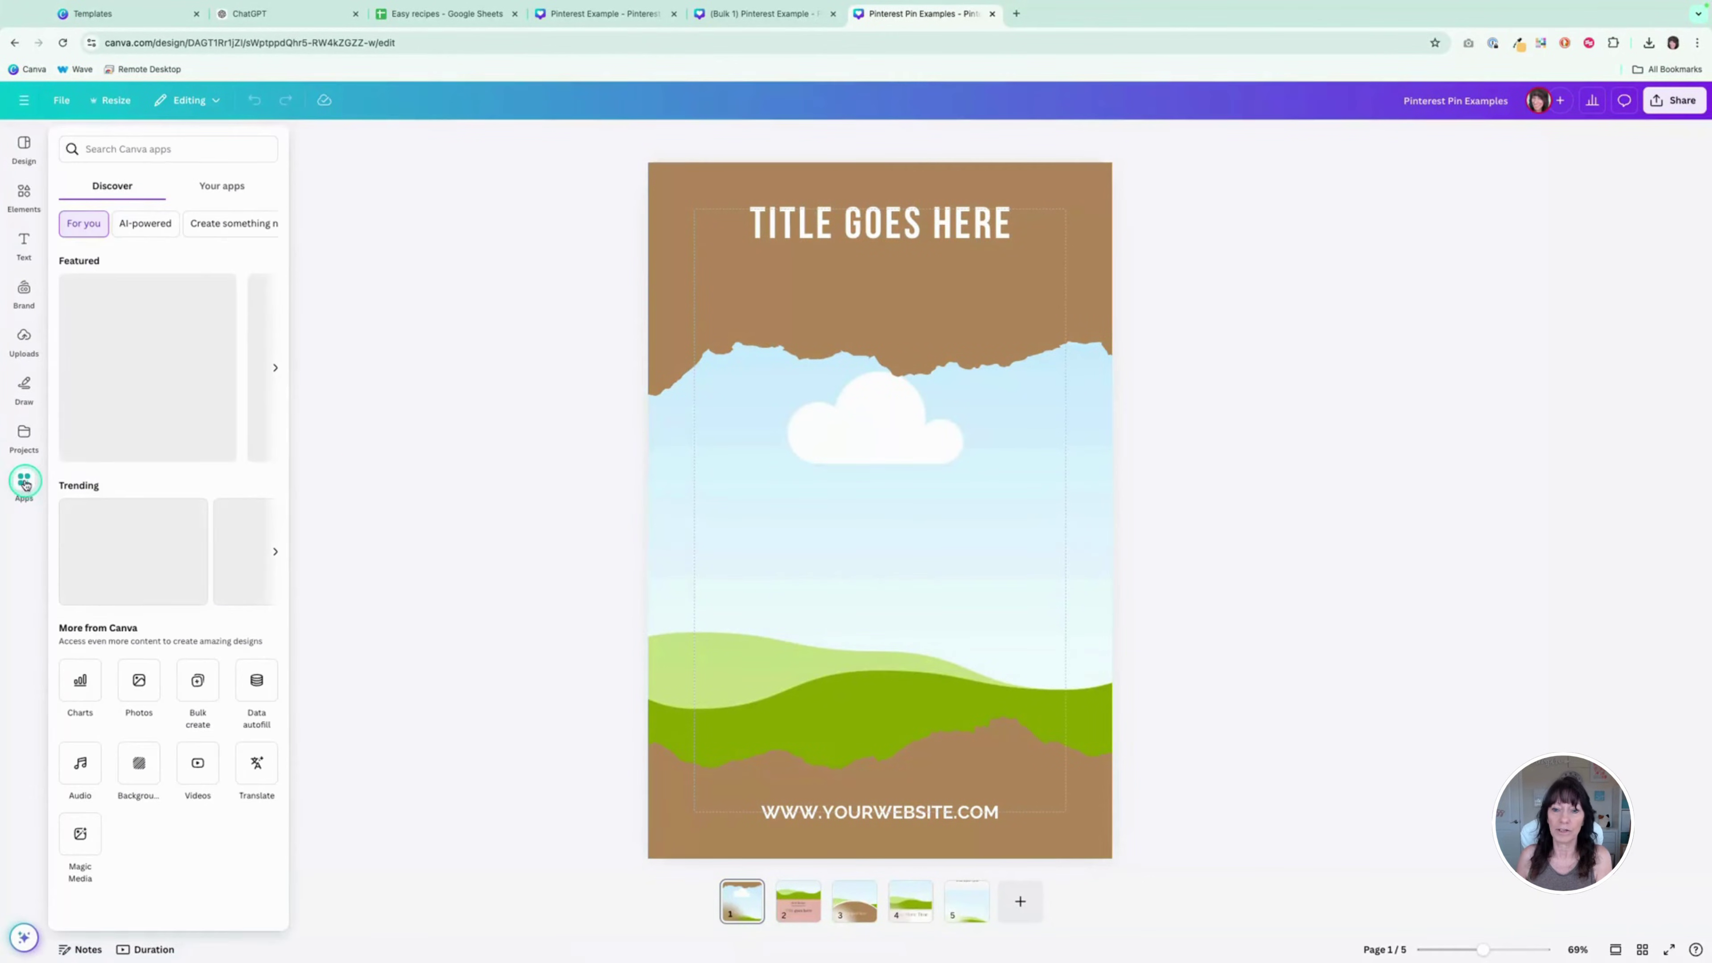
pyautogui.click(196, 688)
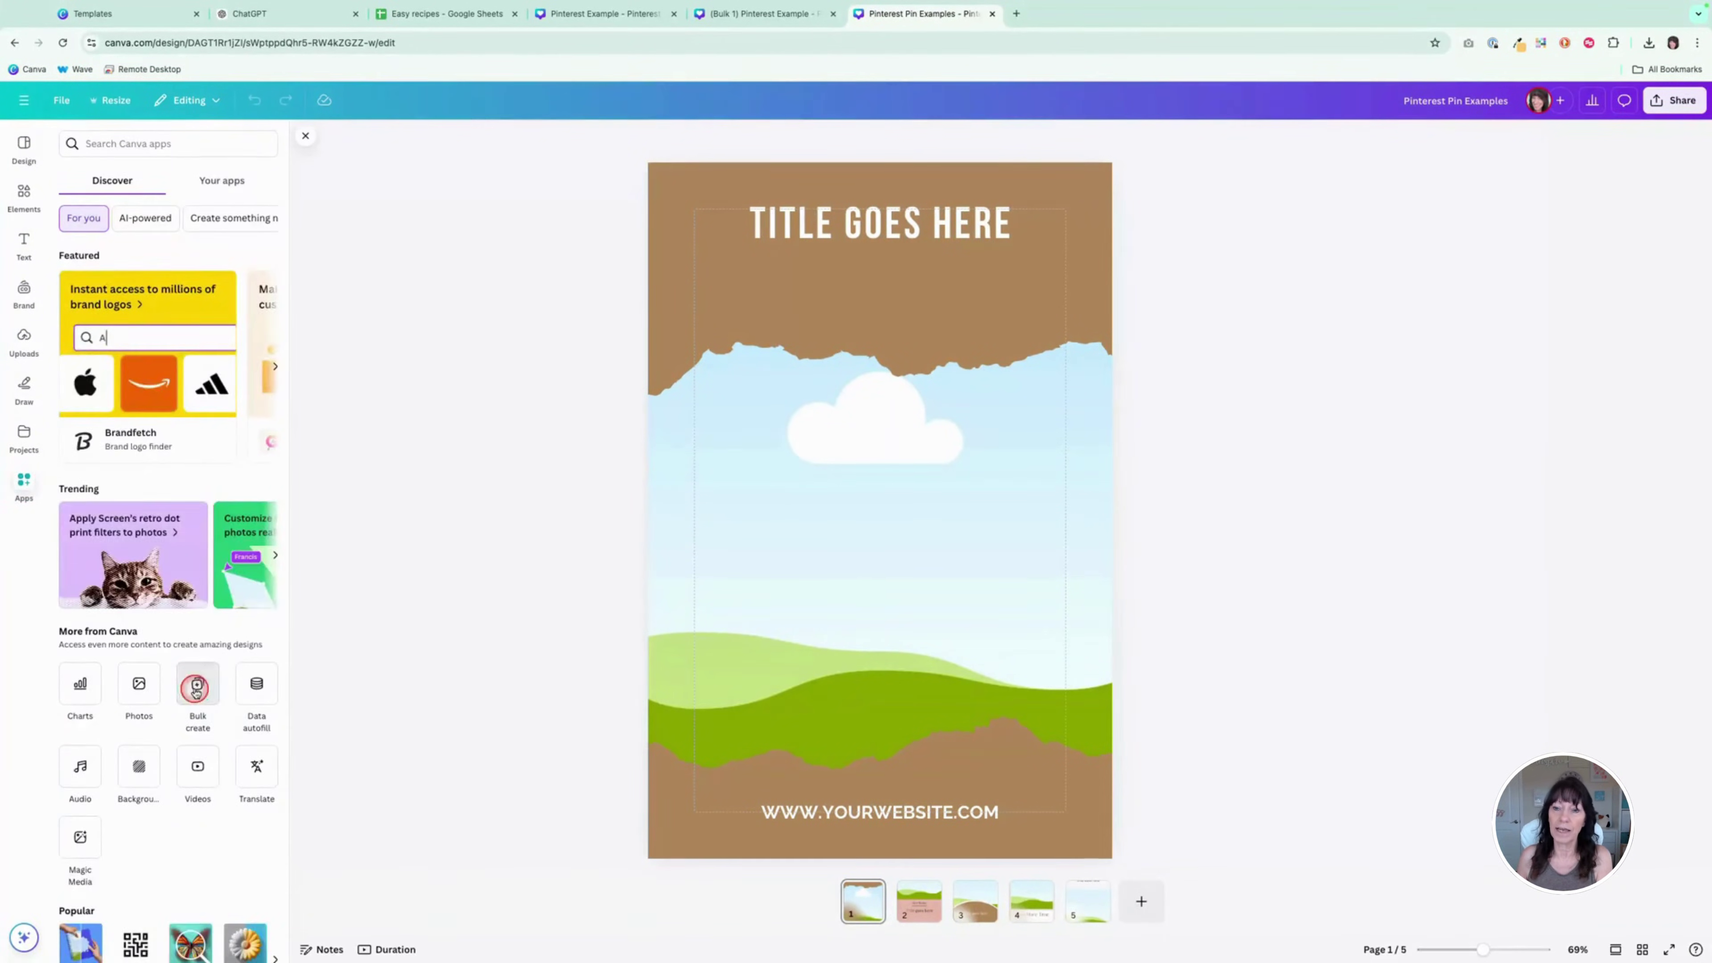
pyautogui.click(161, 924)
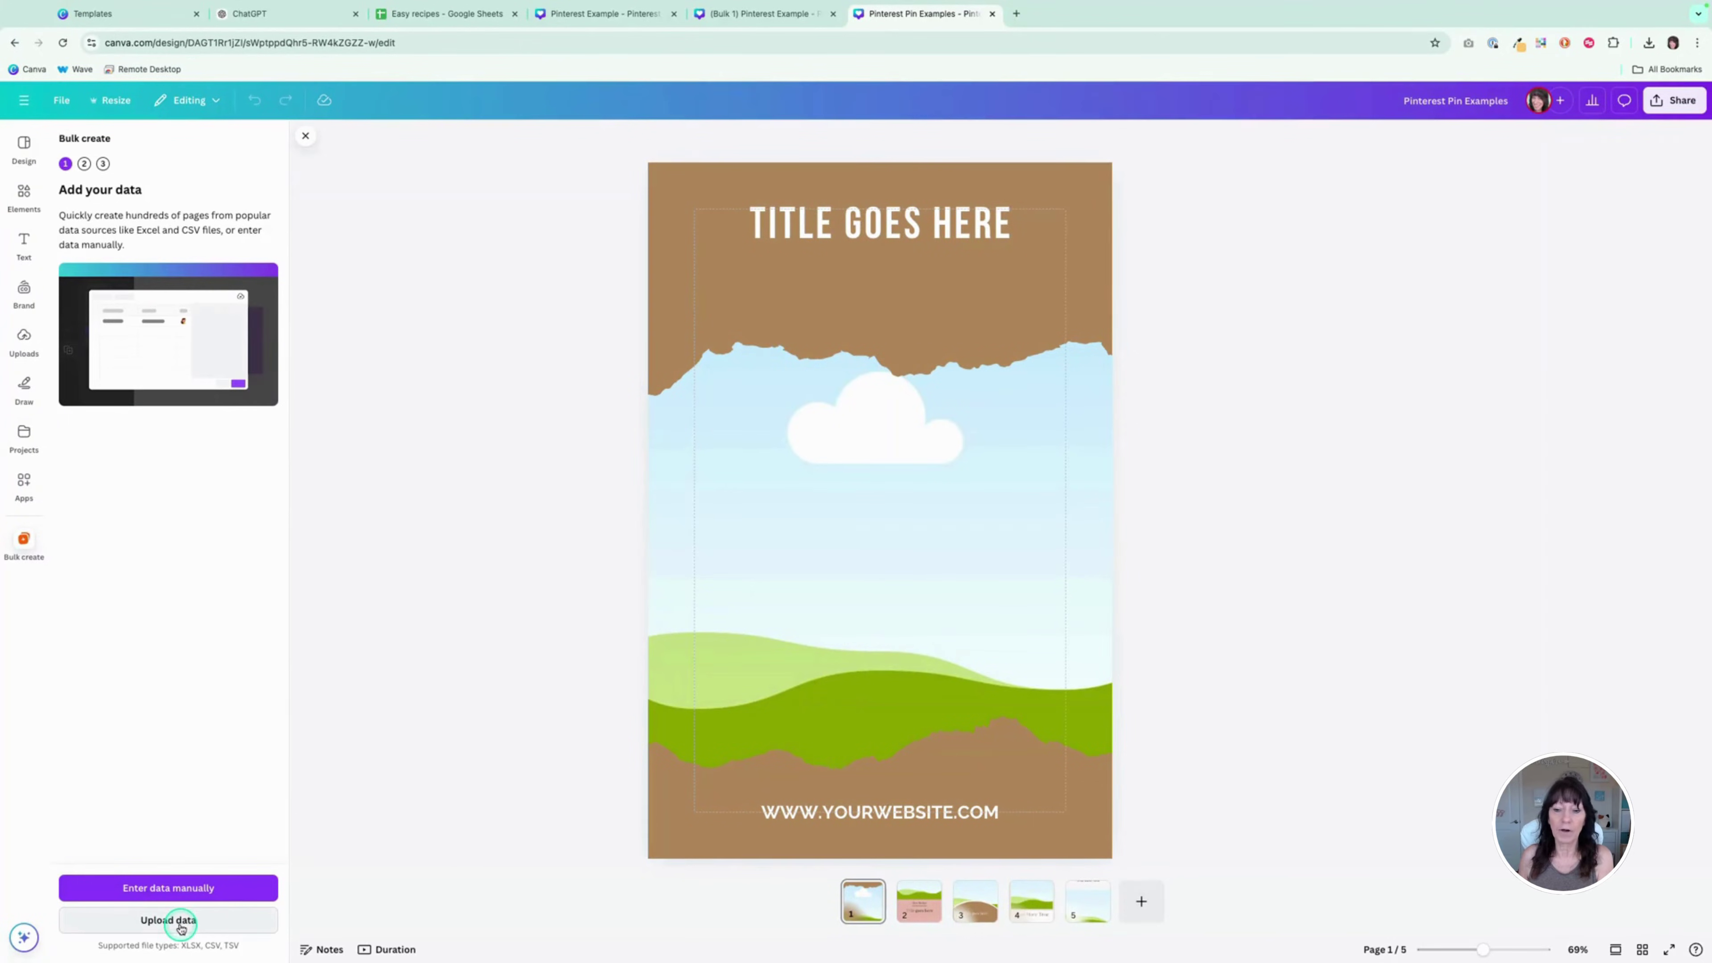
# Step: Upload Easy recipes (1).xlsx as data, keep the Sheet1 range A1 to Z11, and continue
pyautogui.click(212, 925)
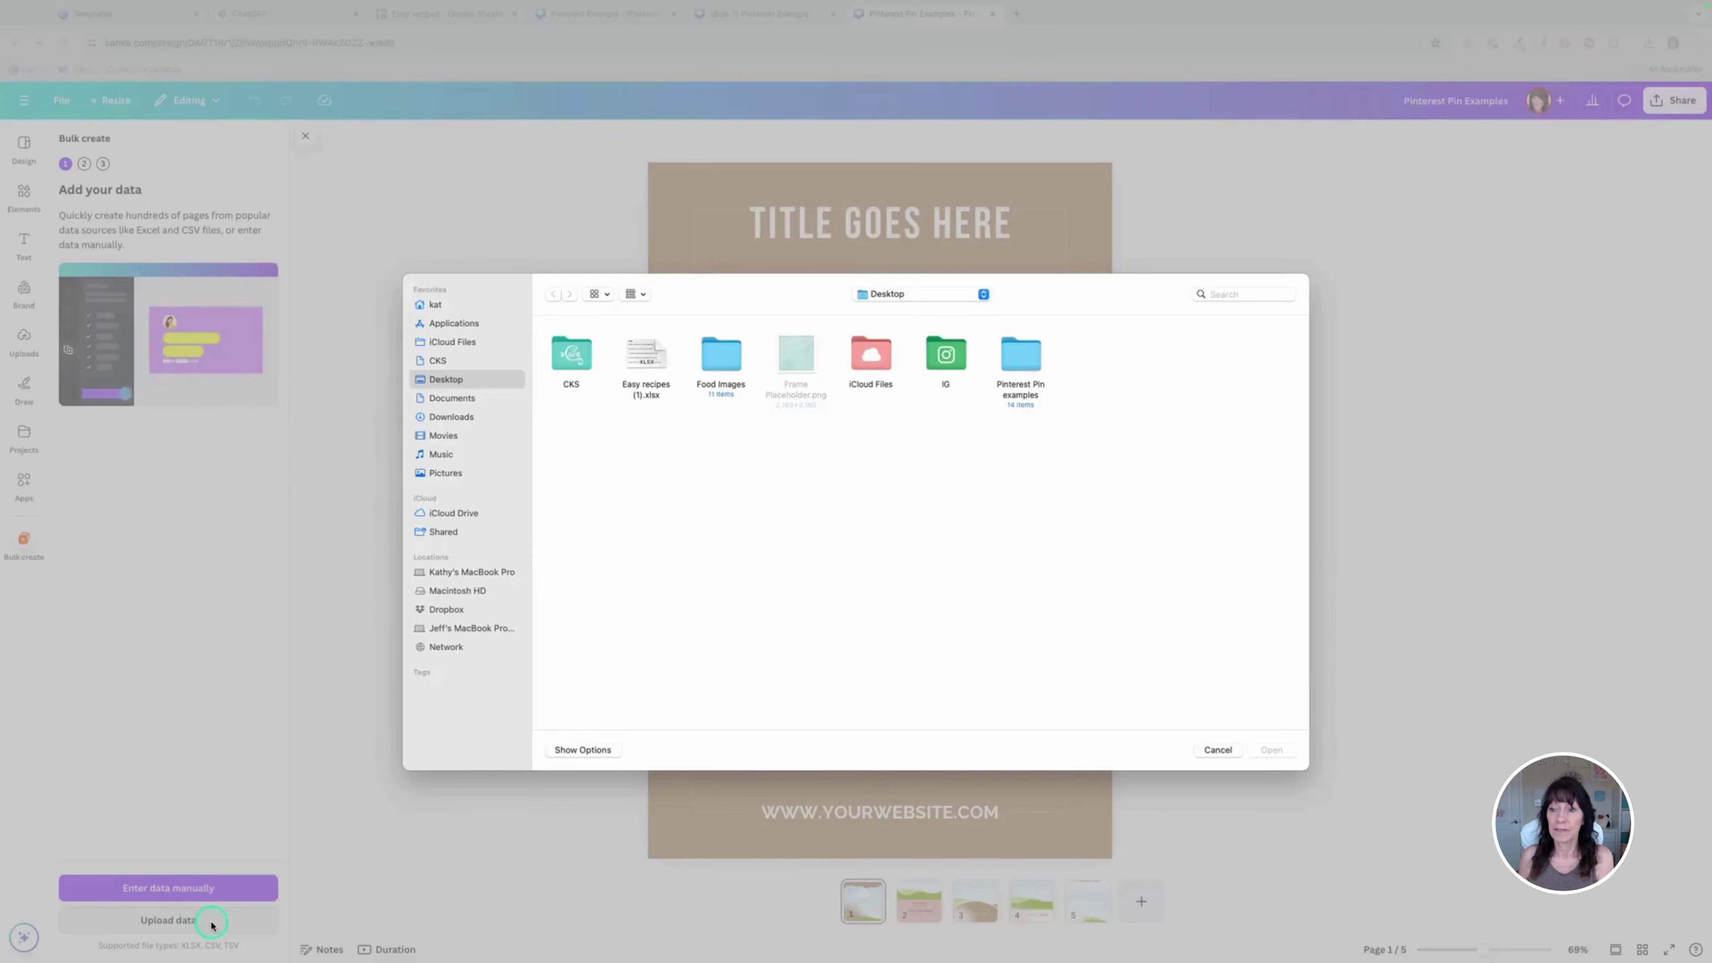
pyautogui.click(644, 358)
pyautogui.doubleClick(641, 360)
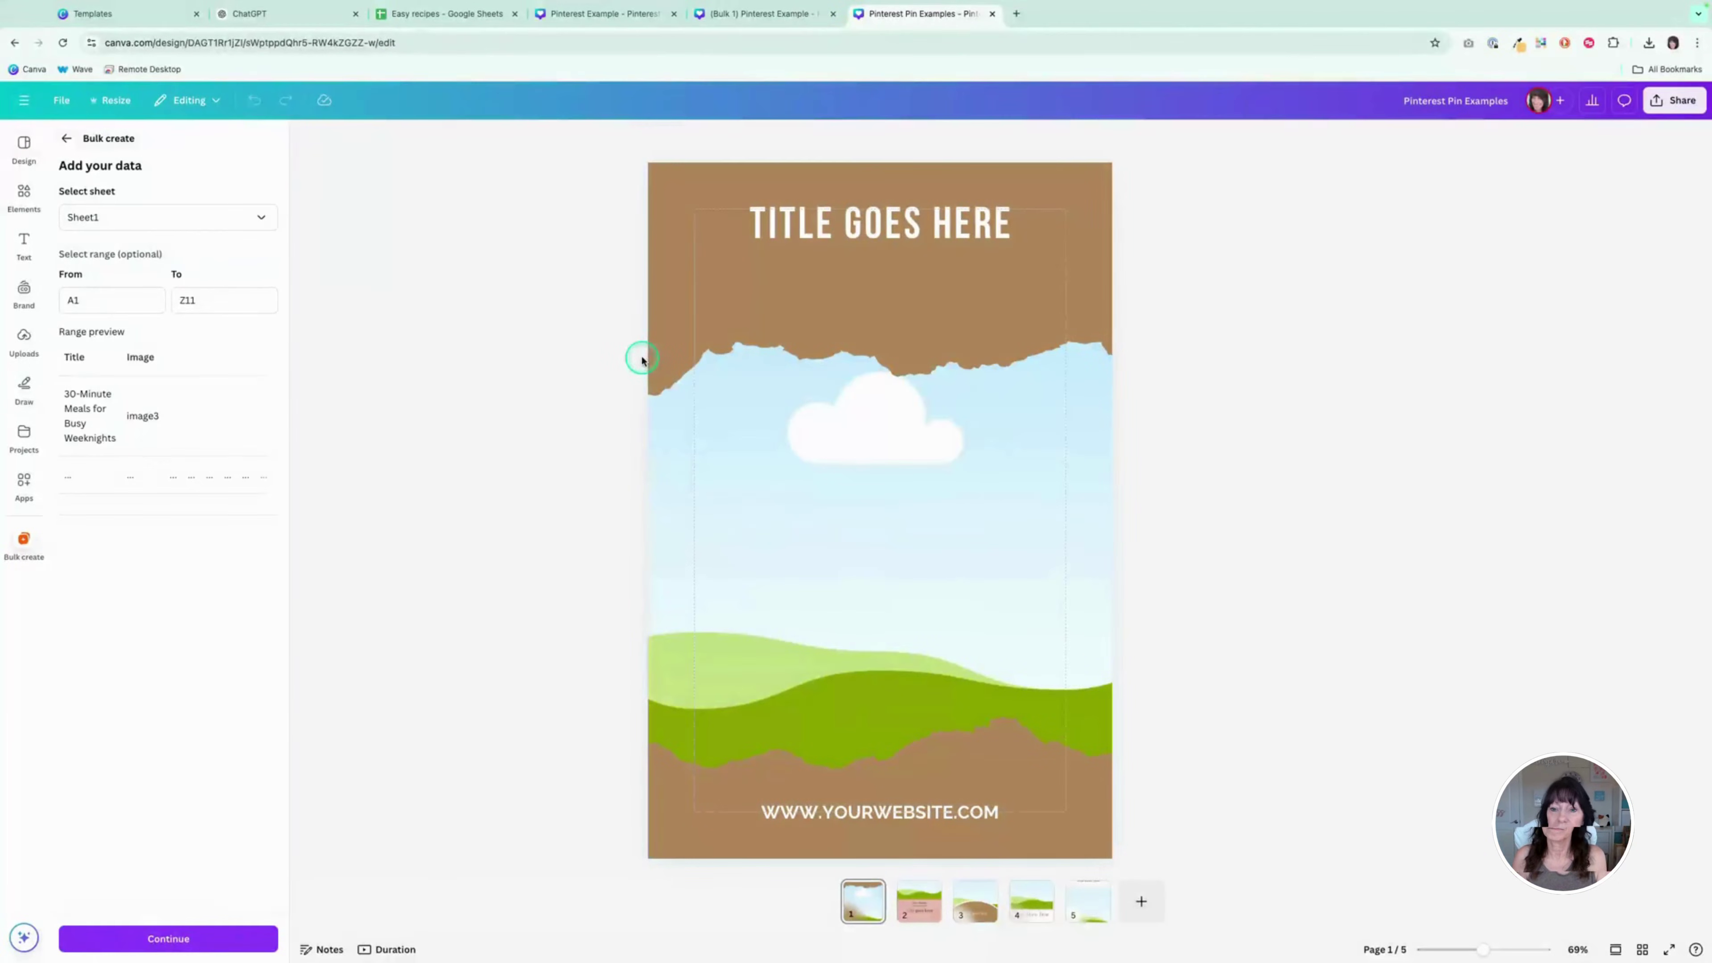
pyautogui.click(194, 304)
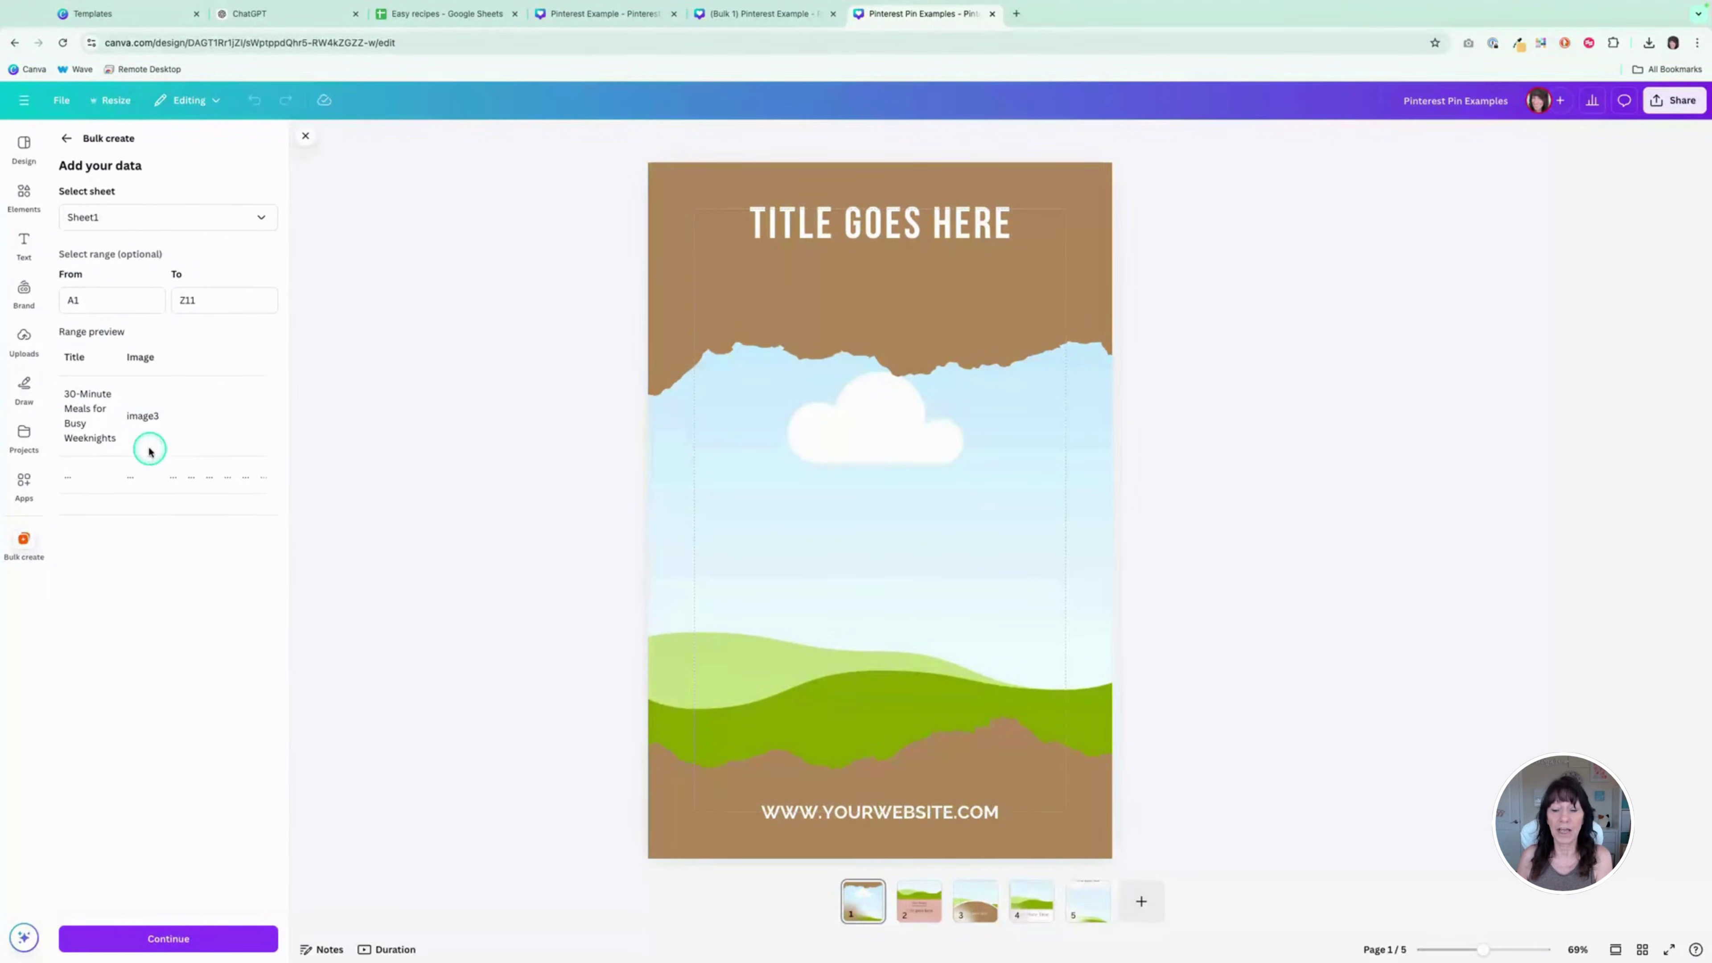
pyautogui.click(170, 940)
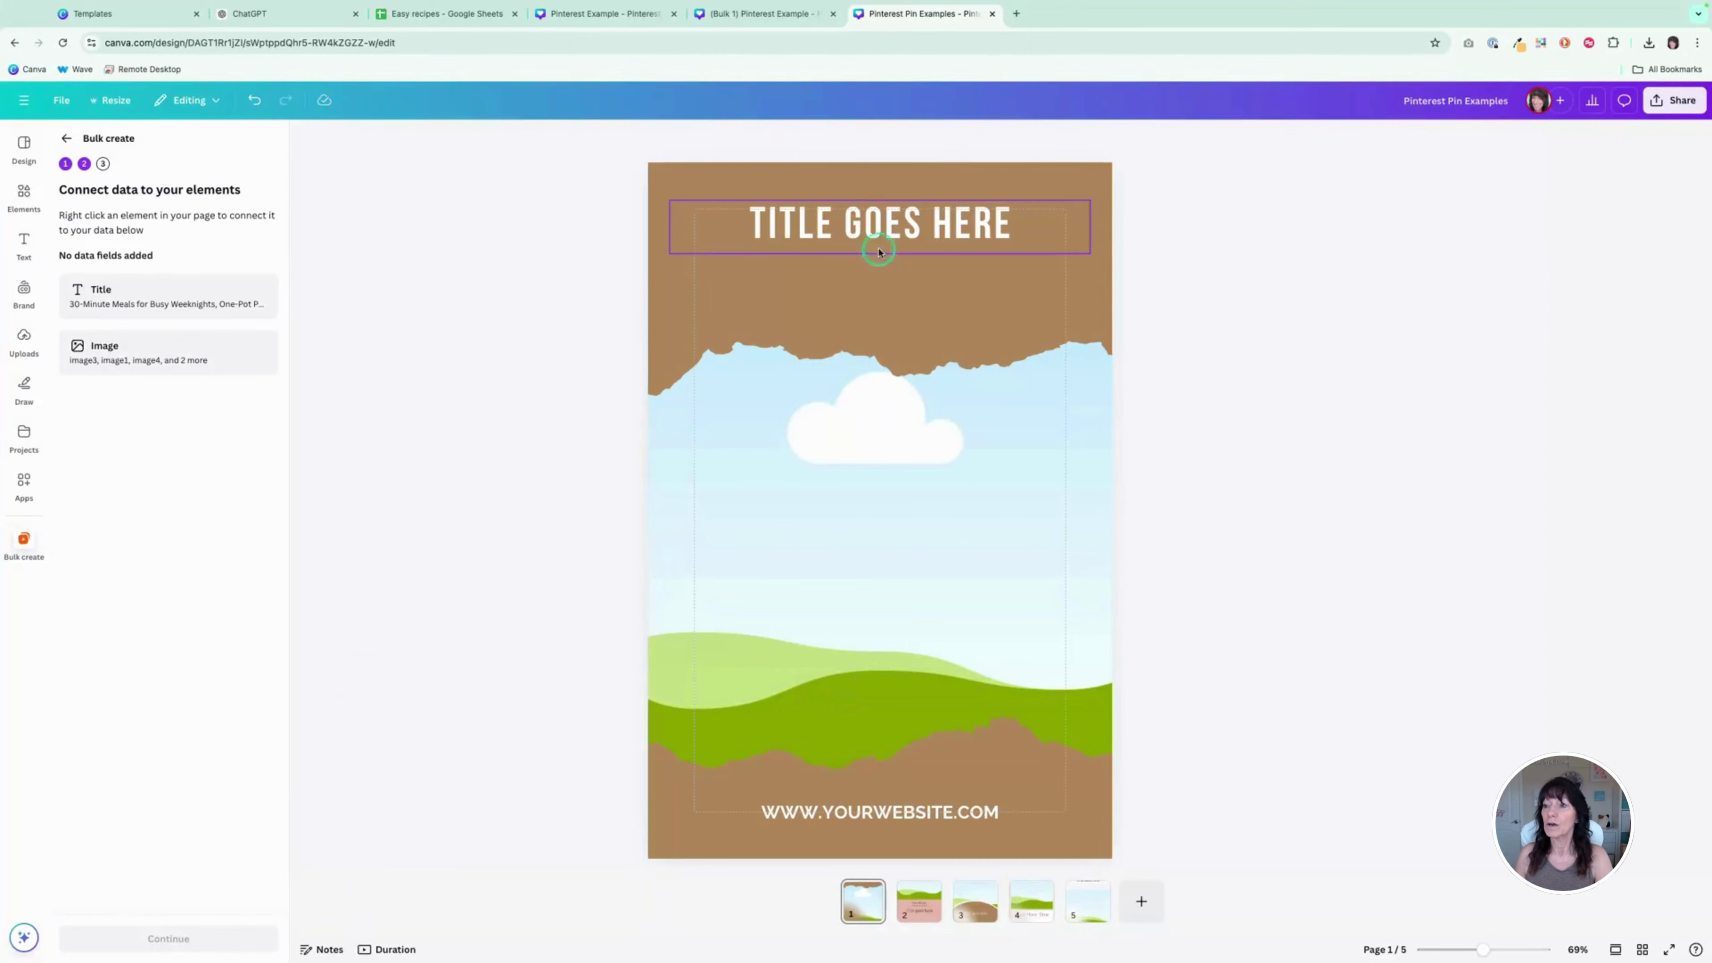
# Step: On pages 1 and 2, connect the title text to Title and the picture to Image
pyautogui.click(877, 228)
pyautogui.click(683, 137)
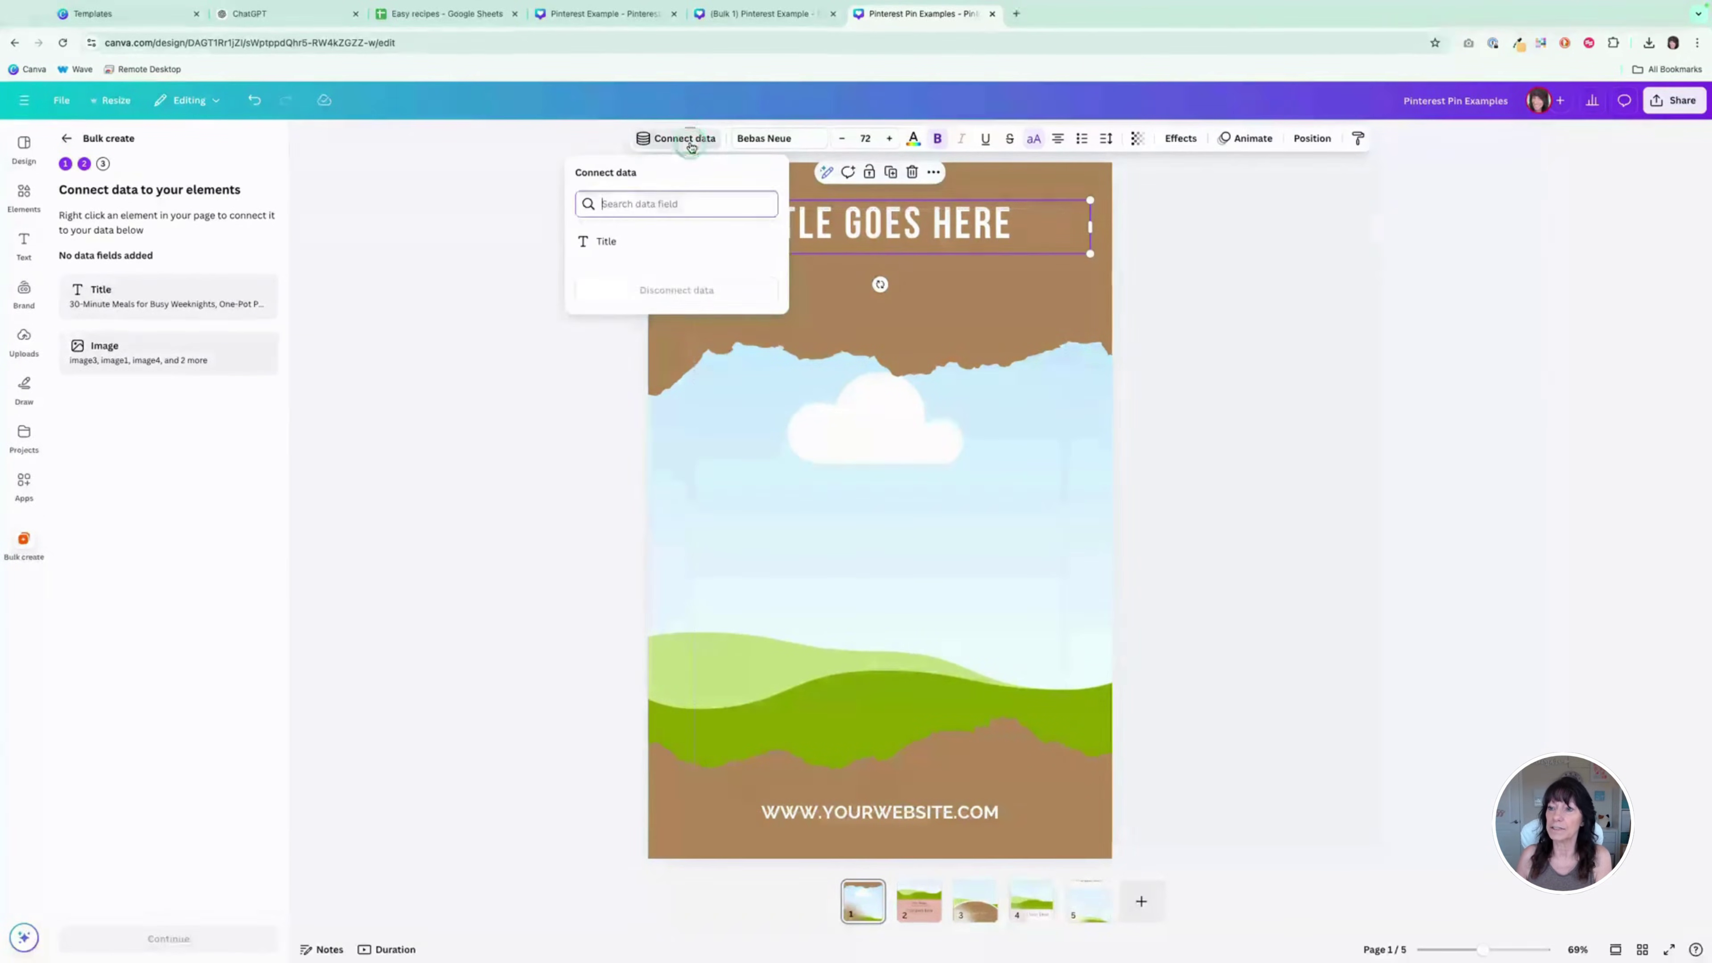
pyautogui.click(617, 241)
pyautogui.click(805, 449)
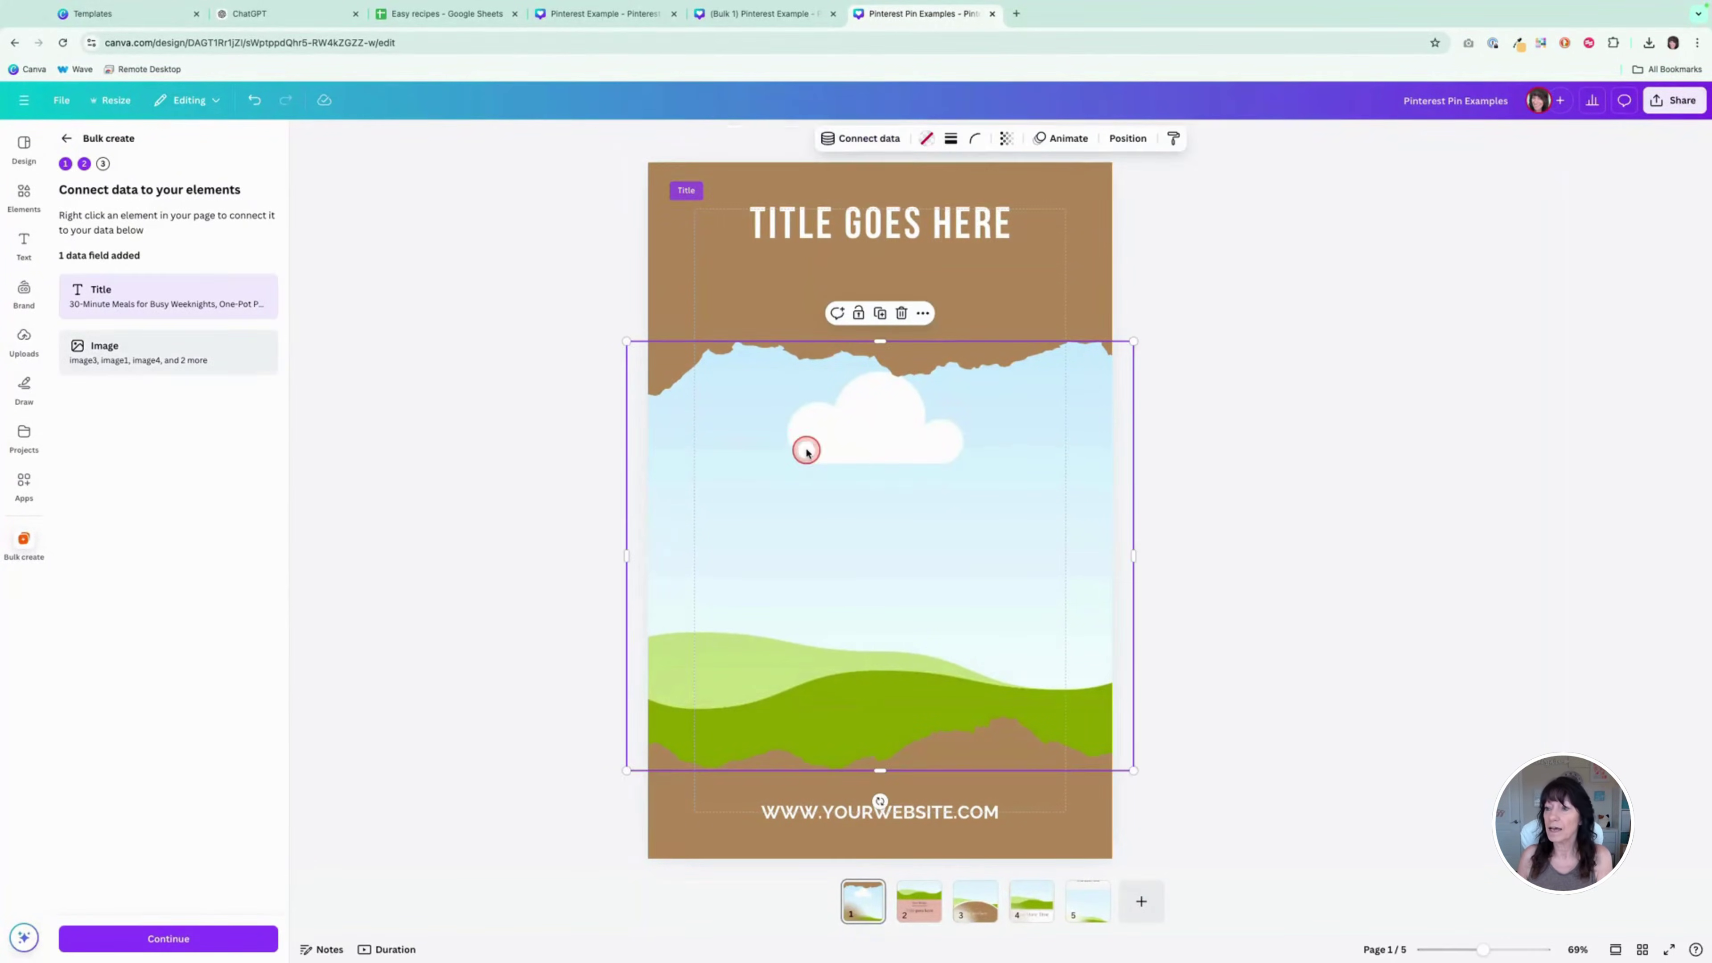
pyautogui.click(868, 142)
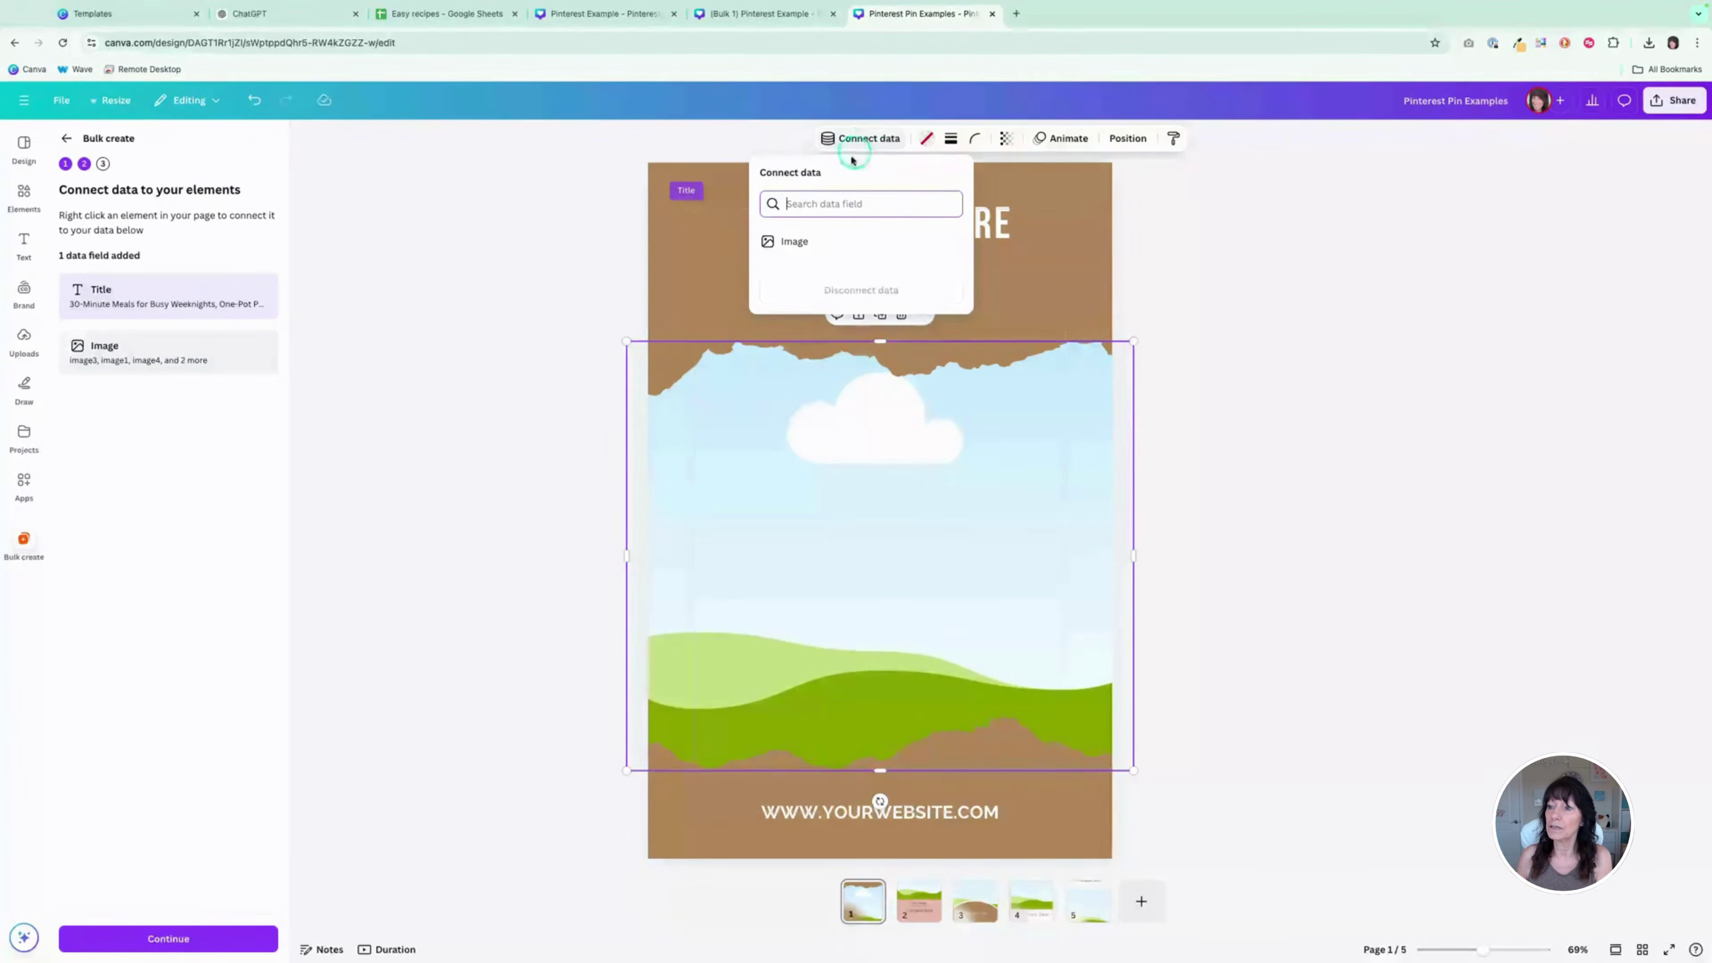
pyautogui.click(789, 244)
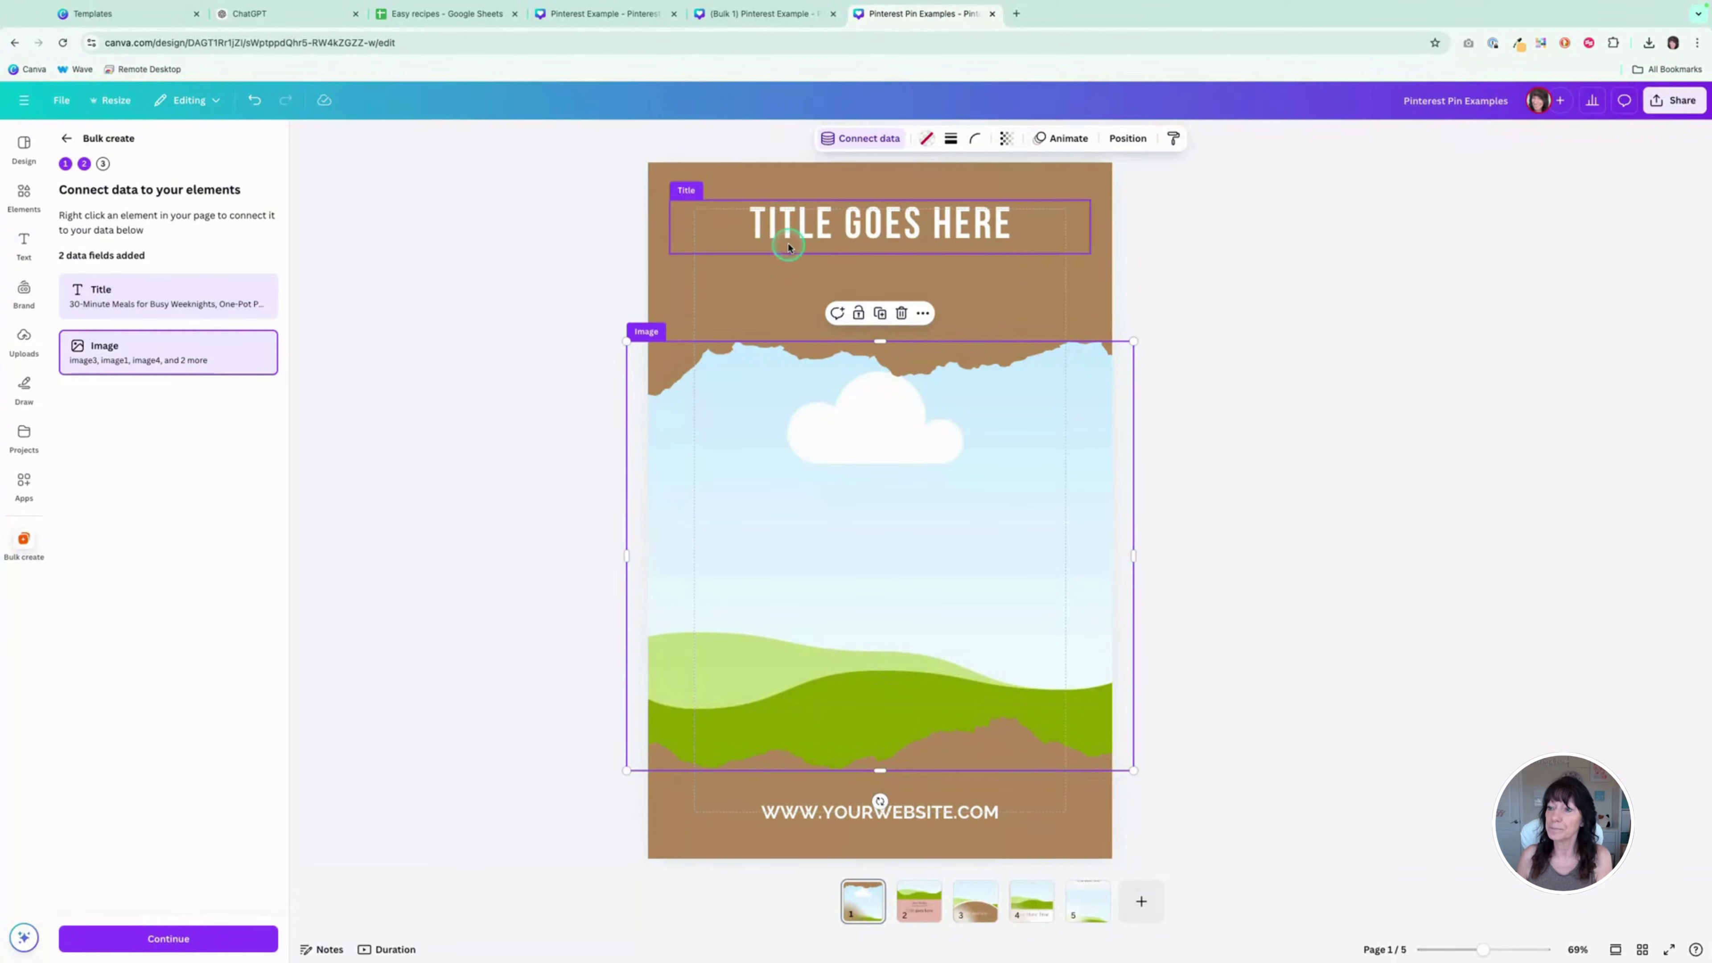
pyautogui.click(918, 910)
pyautogui.click(839, 612)
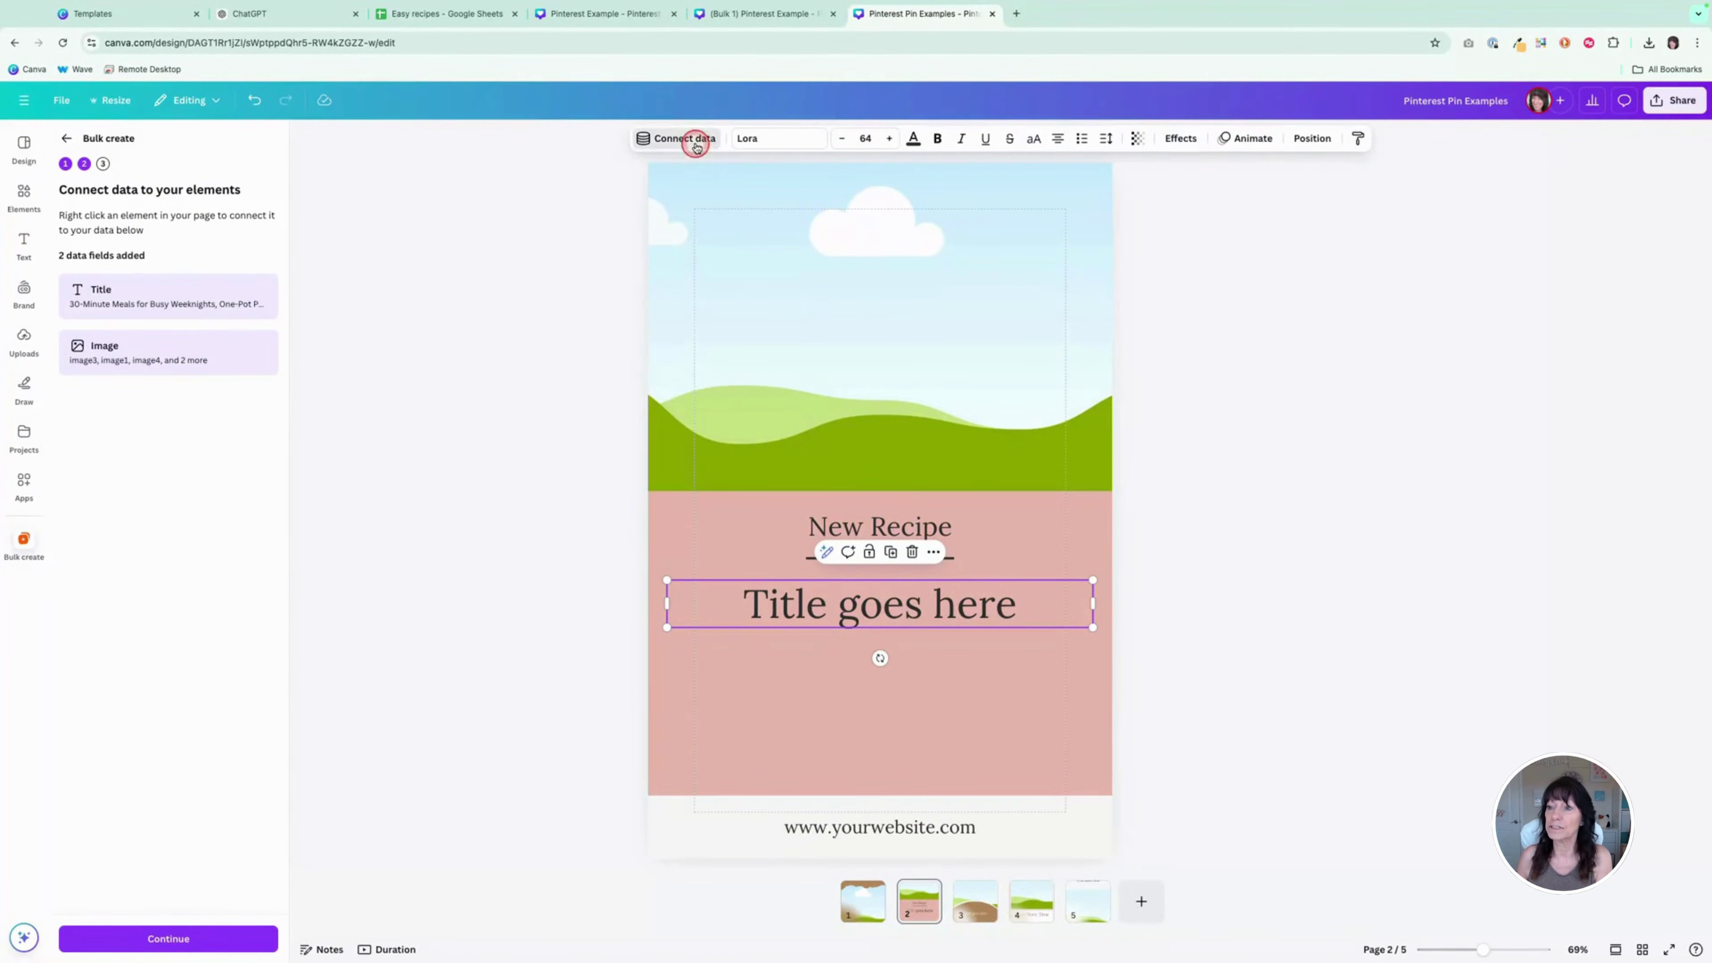
pyautogui.click(680, 138)
pyautogui.click(628, 247)
pyautogui.click(893, 302)
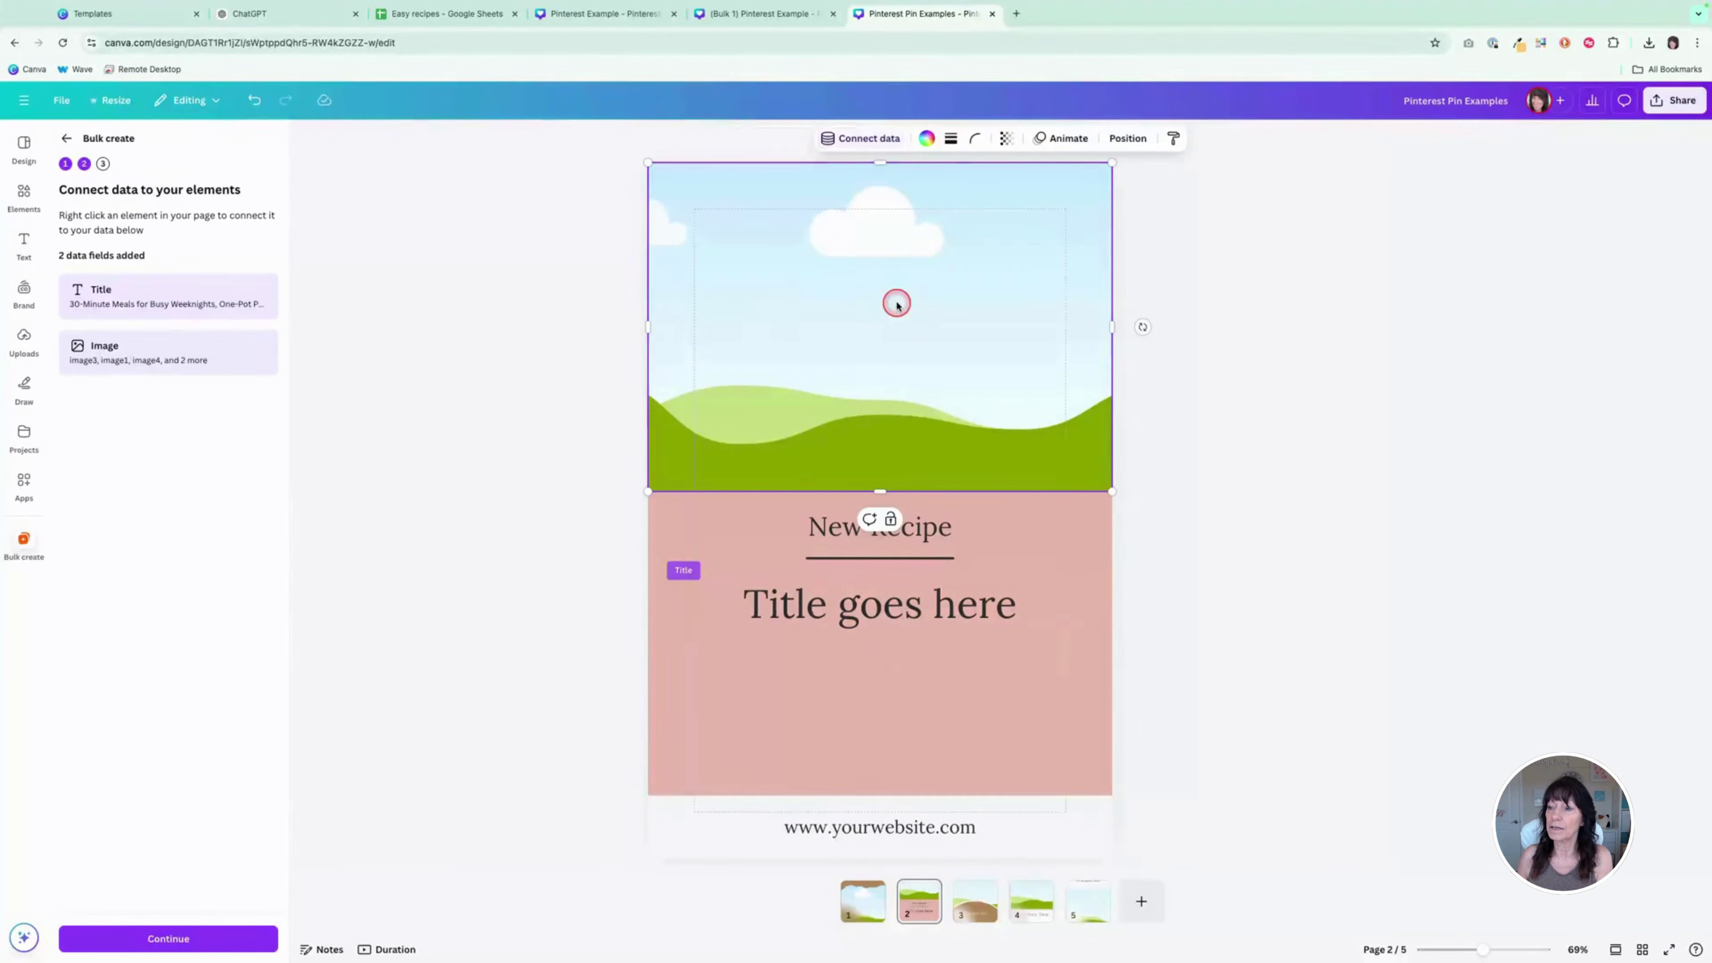
pyautogui.click(876, 140)
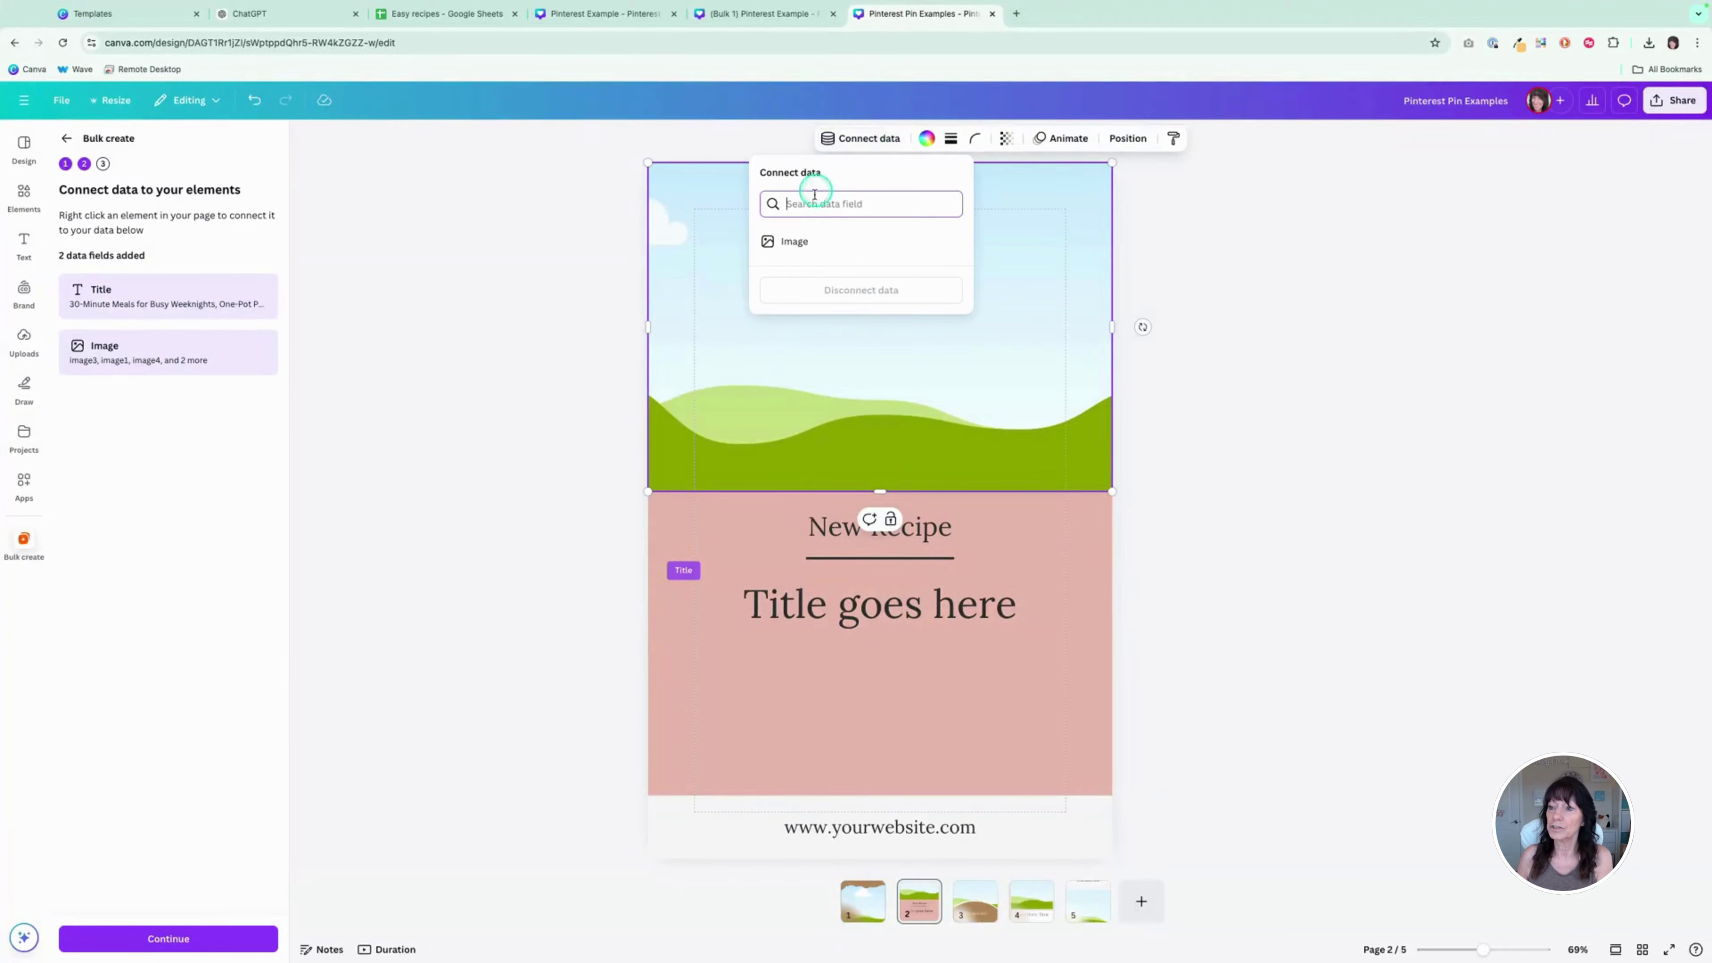
pyautogui.click(814, 241)
# Step: On pages 3 and 4, connect the titles (including Save More Time) to Title and backgrounds to Image
pyautogui.click(976, 910)
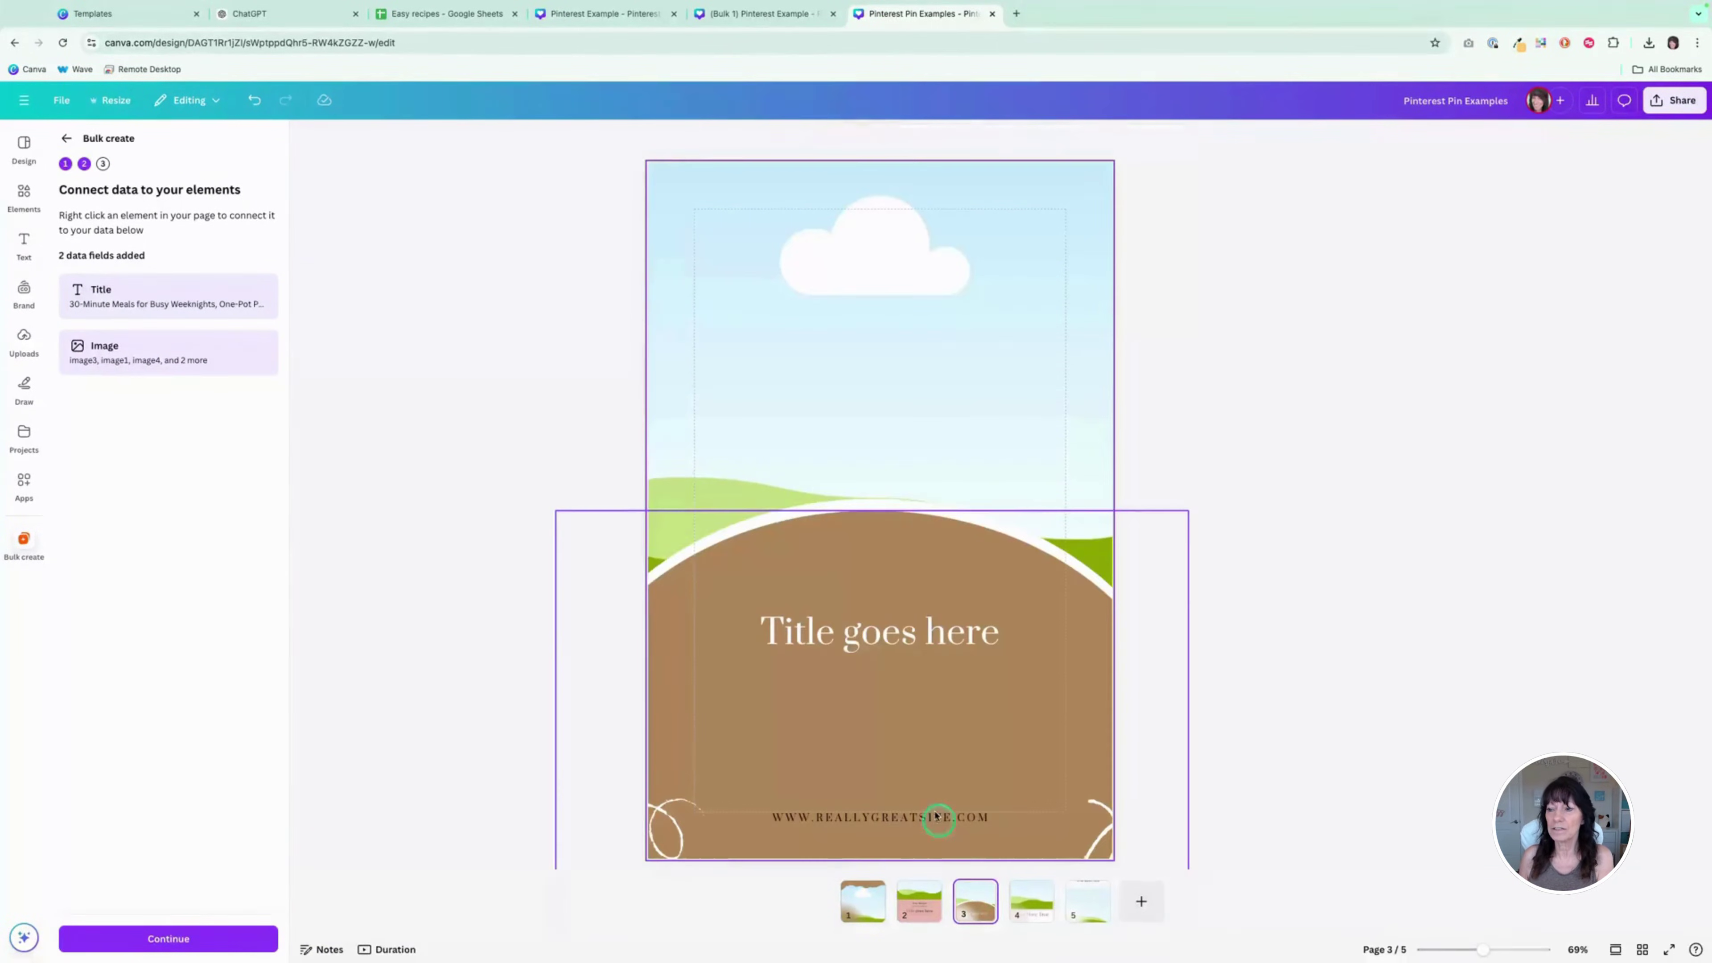
pyautogui.click(852, 637)
pyautogui.click(677, 138)
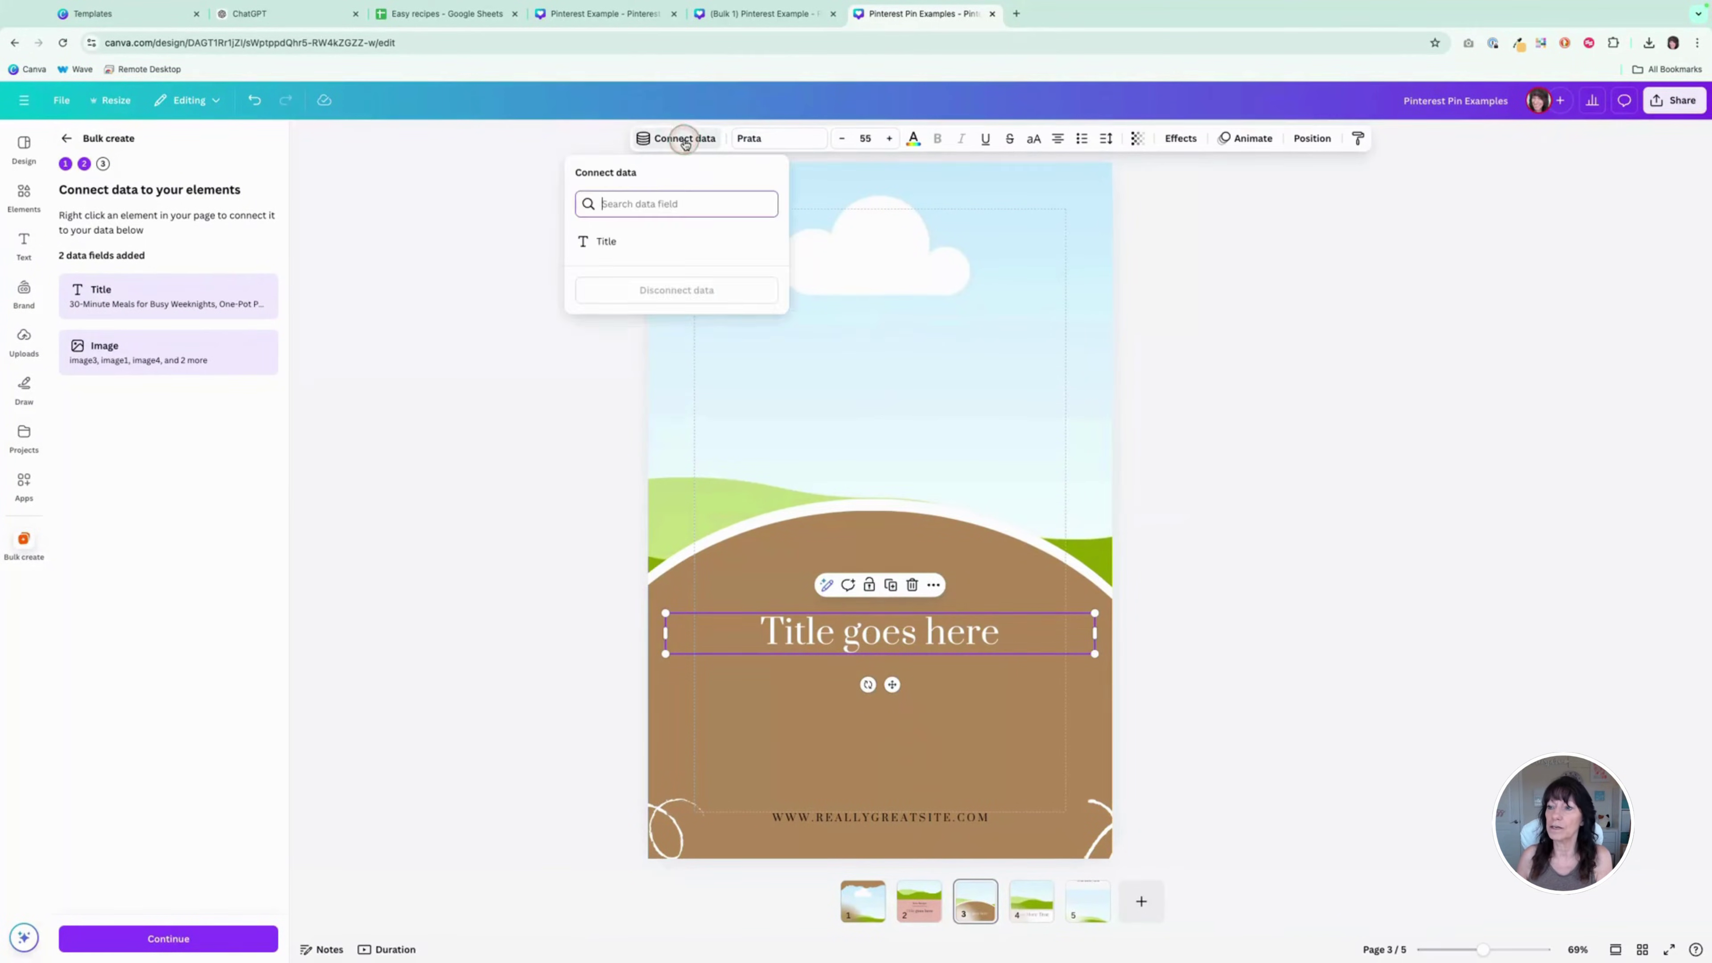
pyautogui.click(660, 237)
pyautogui.click(967, 252)
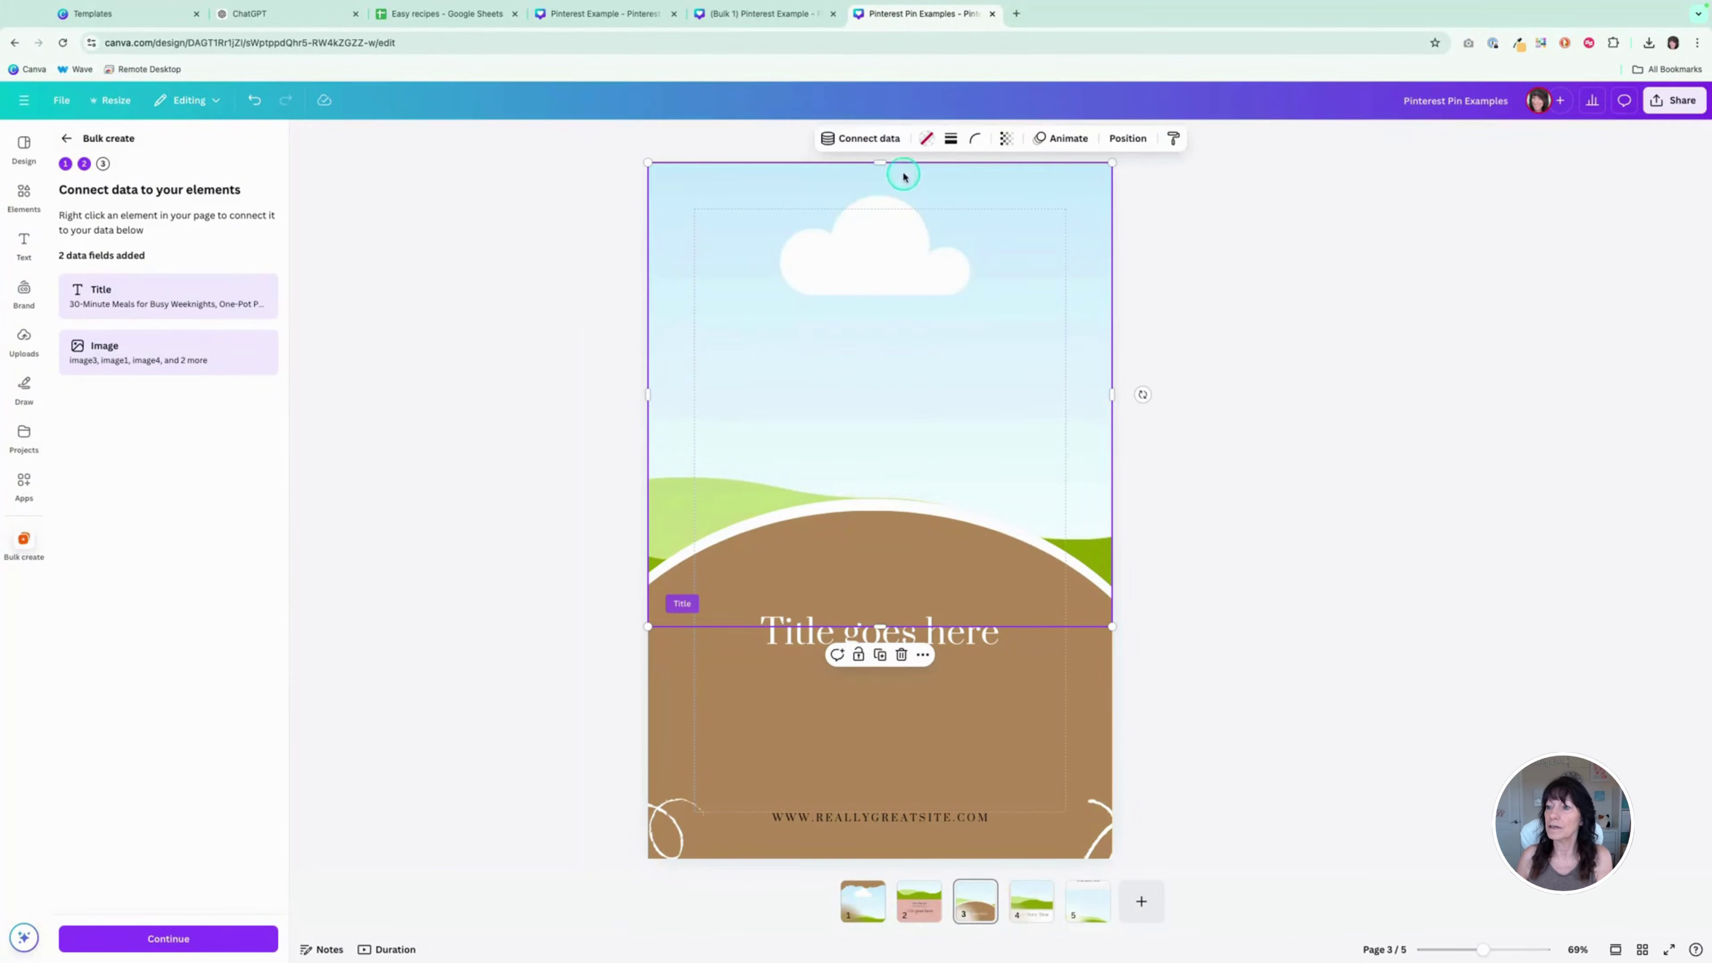
pyautogui.click(869, 138)
pyautogui.click(825, 241)
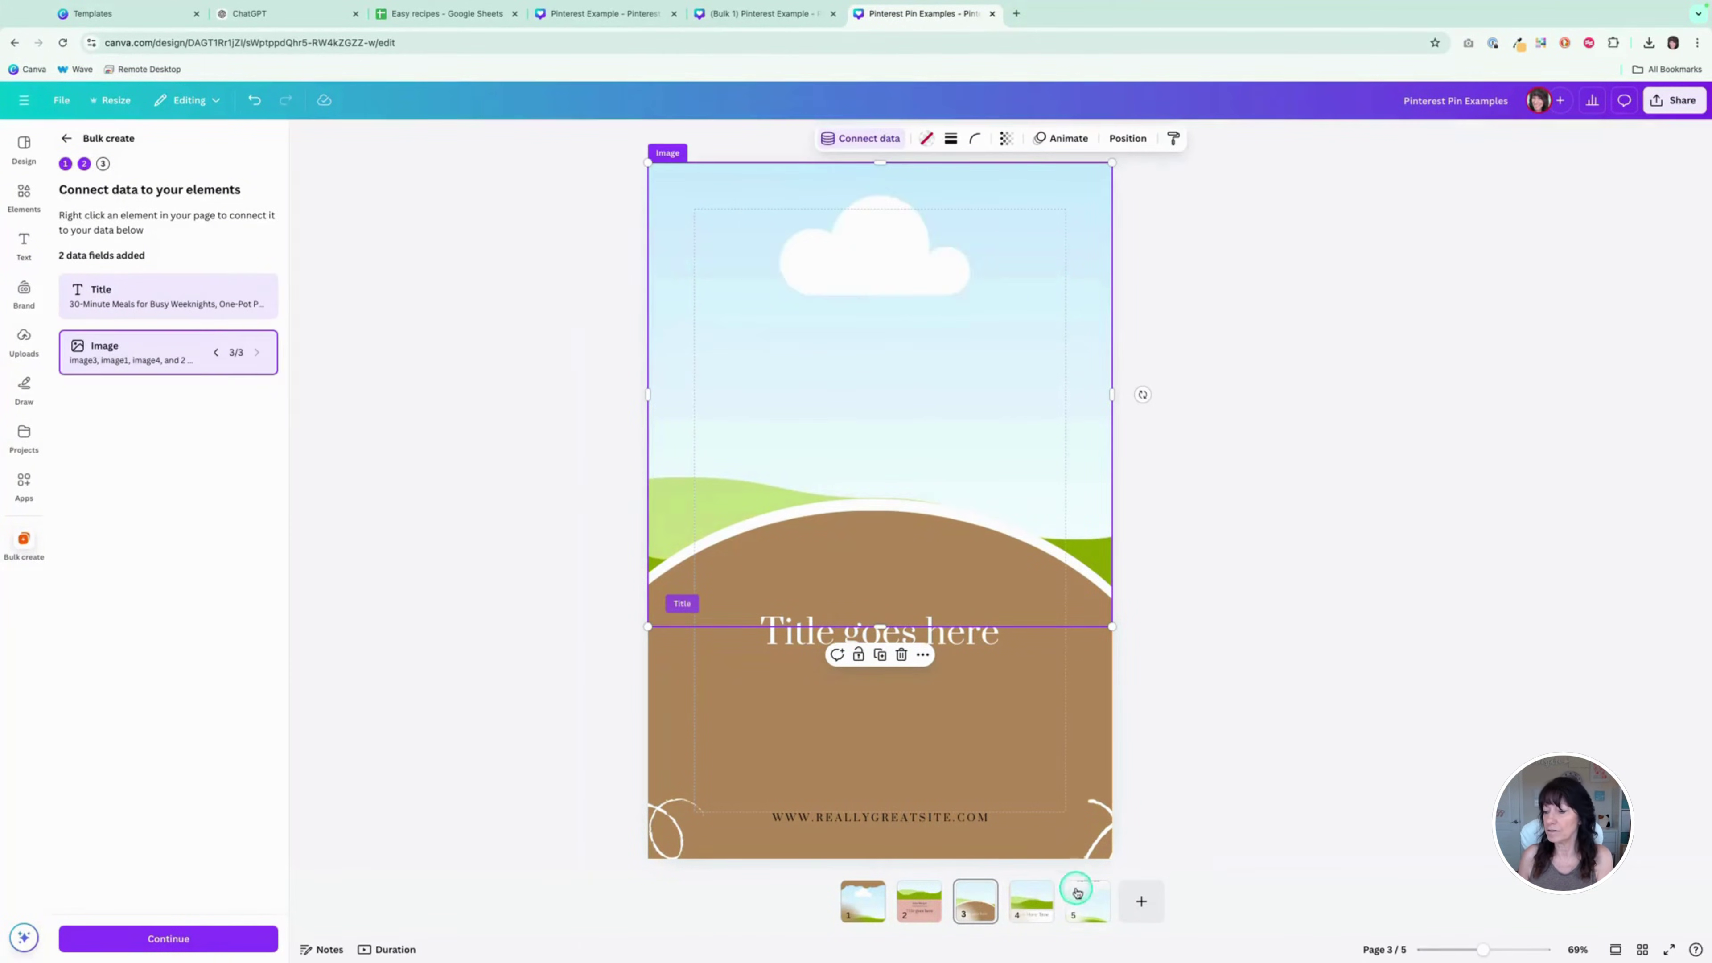
pyautogui.click(1031, 902)
pyautogui.click(883, 651)
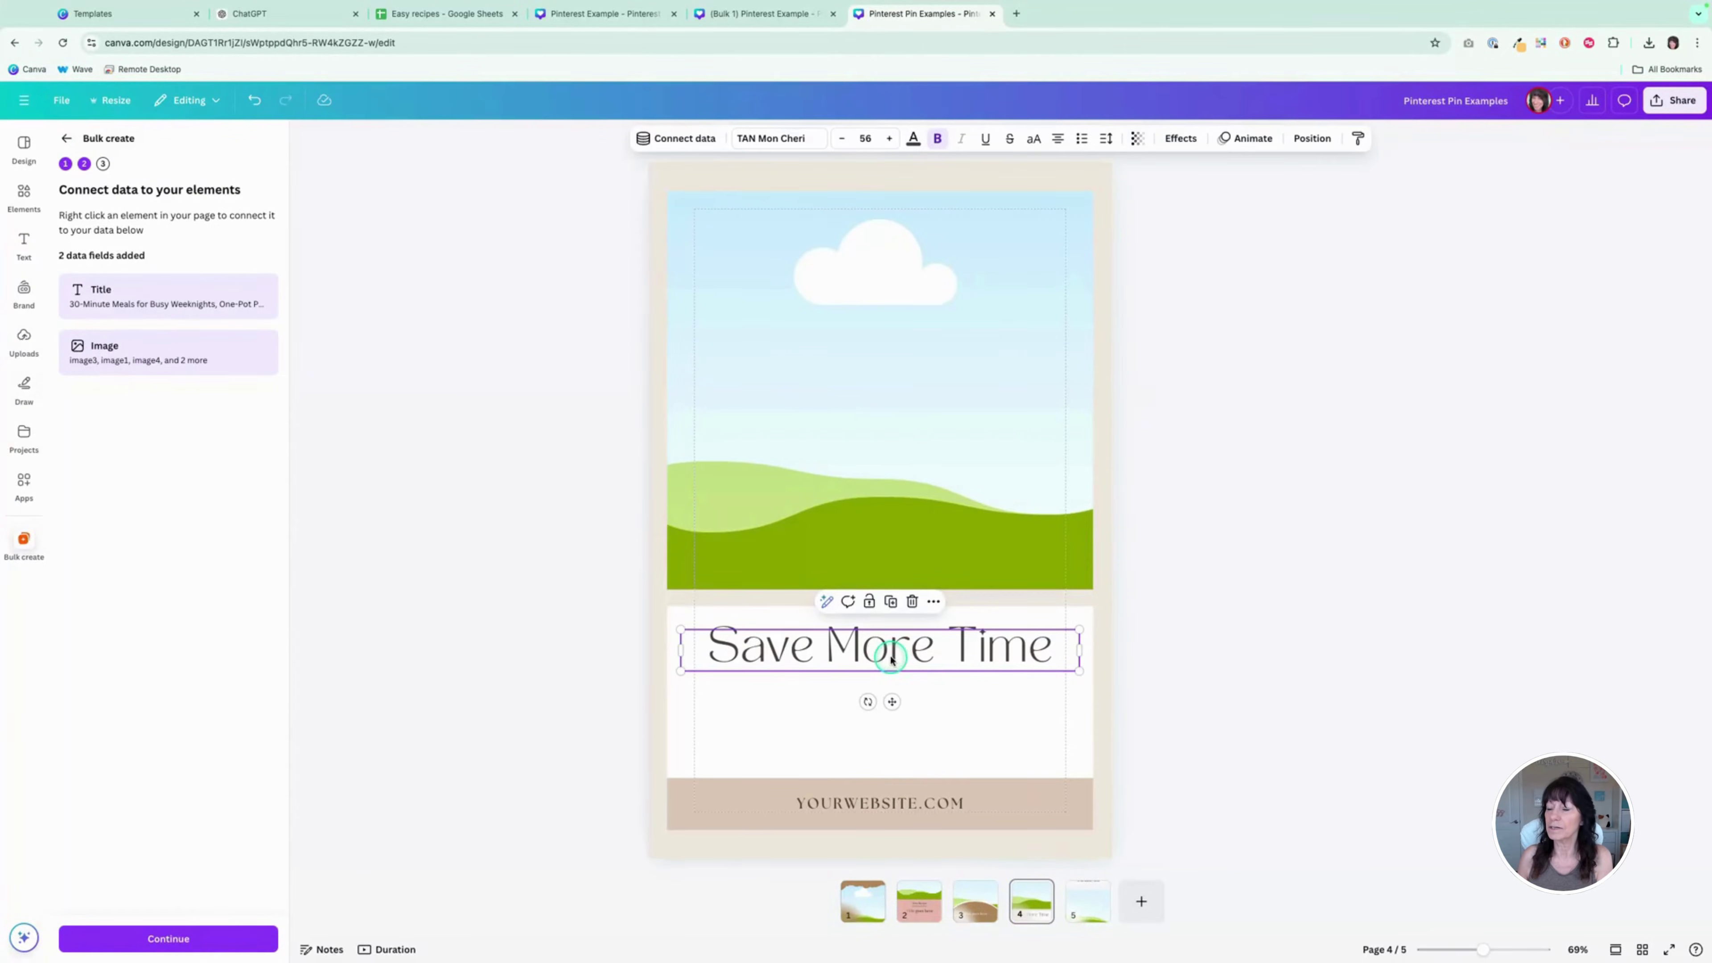
pyautogui.click(683, 139)
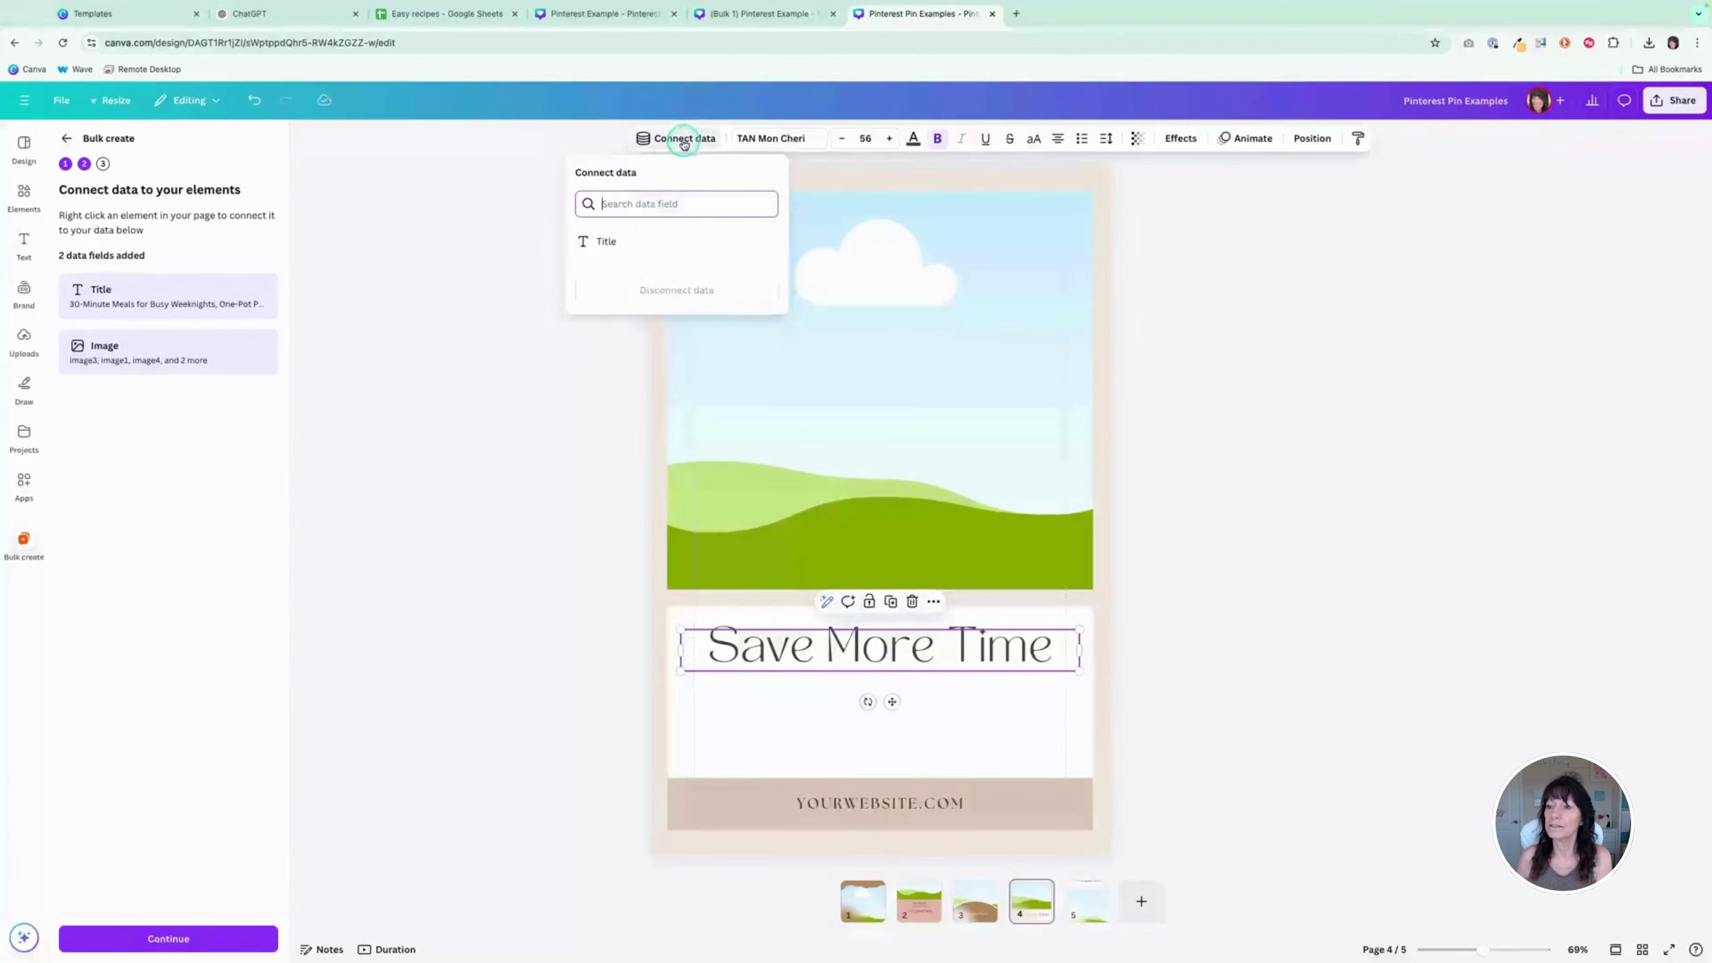
pyautogui.click(642, 237)
pyautogui.click(851, 295)
pyautogui.click(863, 140)
pyautogui.click(804, 241)
# Step: Connect page 5's title to Title and its background to Image, then return to page 1
pyautogui.click(1088, 902)
pyautogui.click(837, 401)
pyautogui.click(844, 302)
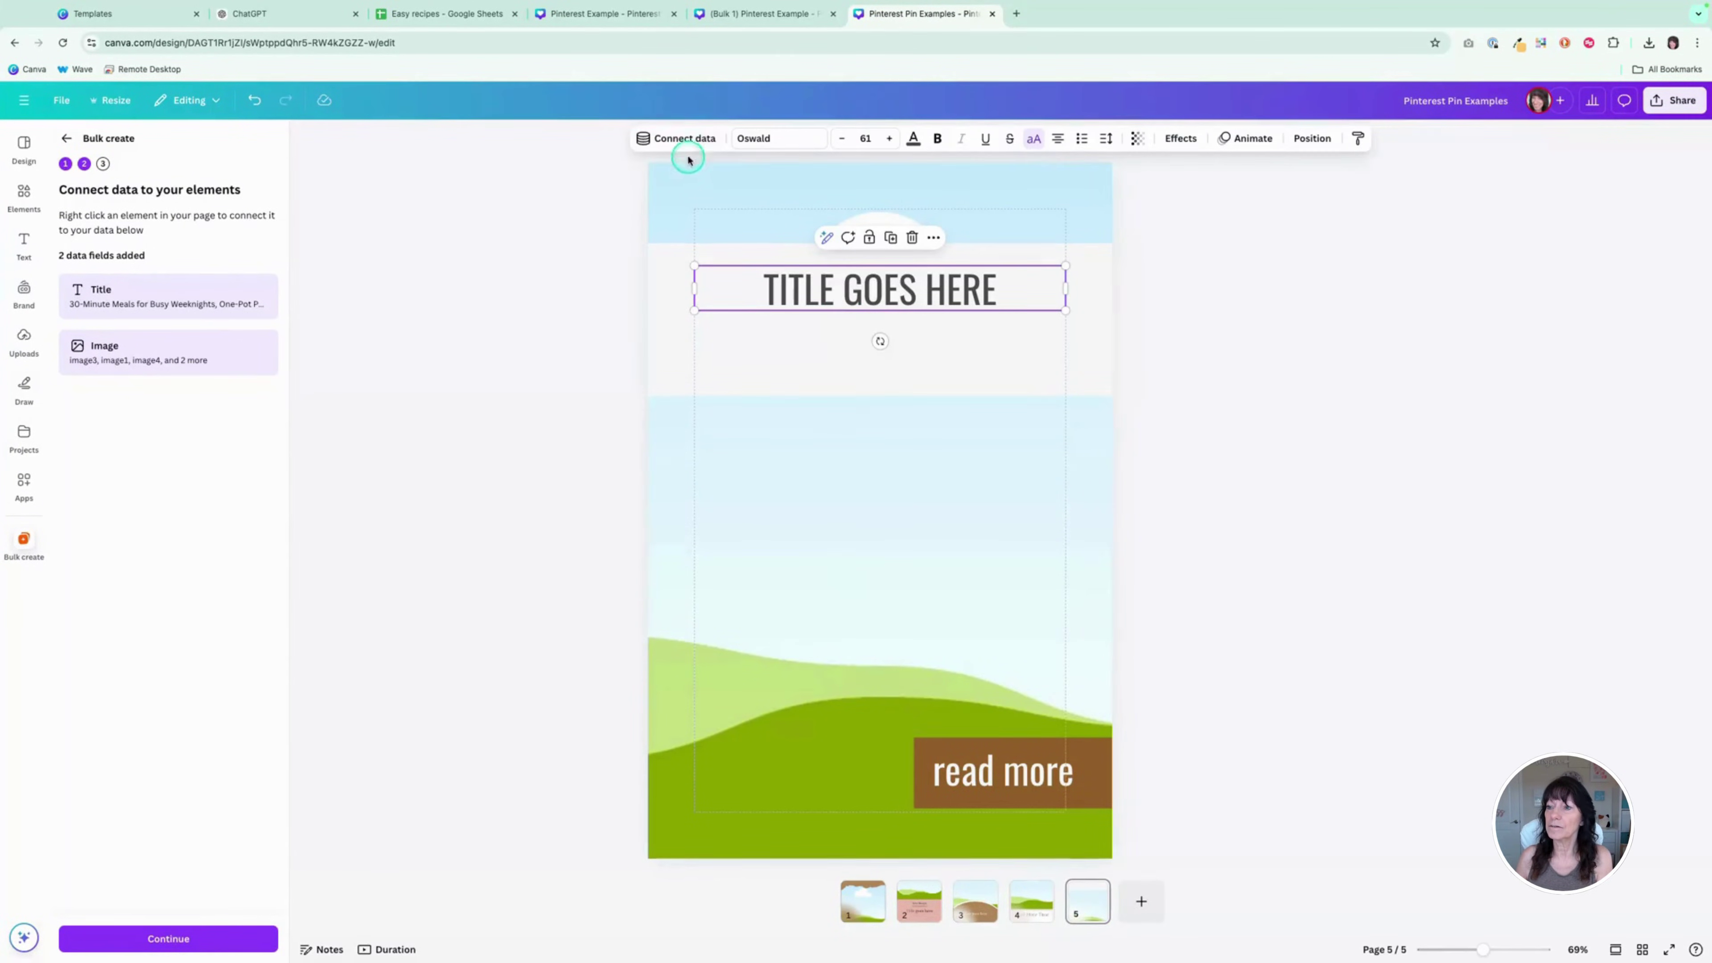
pyautogui.click(682, 140)
pyautogui.click(693, 254)
pyautogui.click(916, 545)
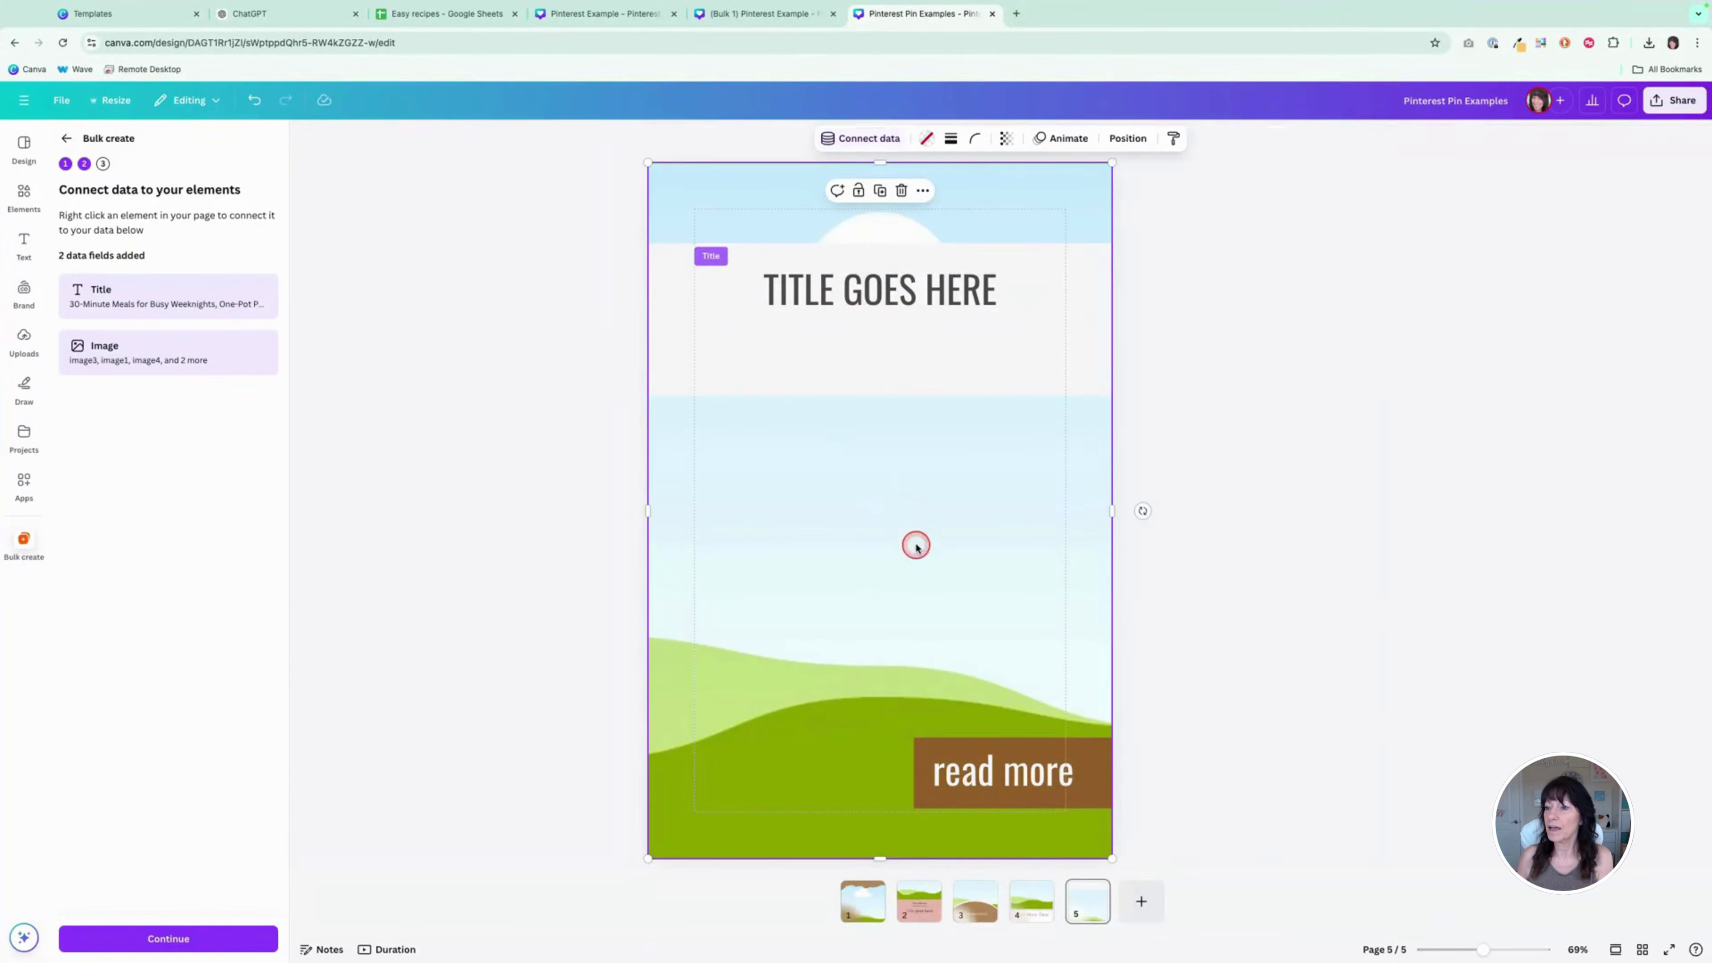
pyautogui.click(869, 142)
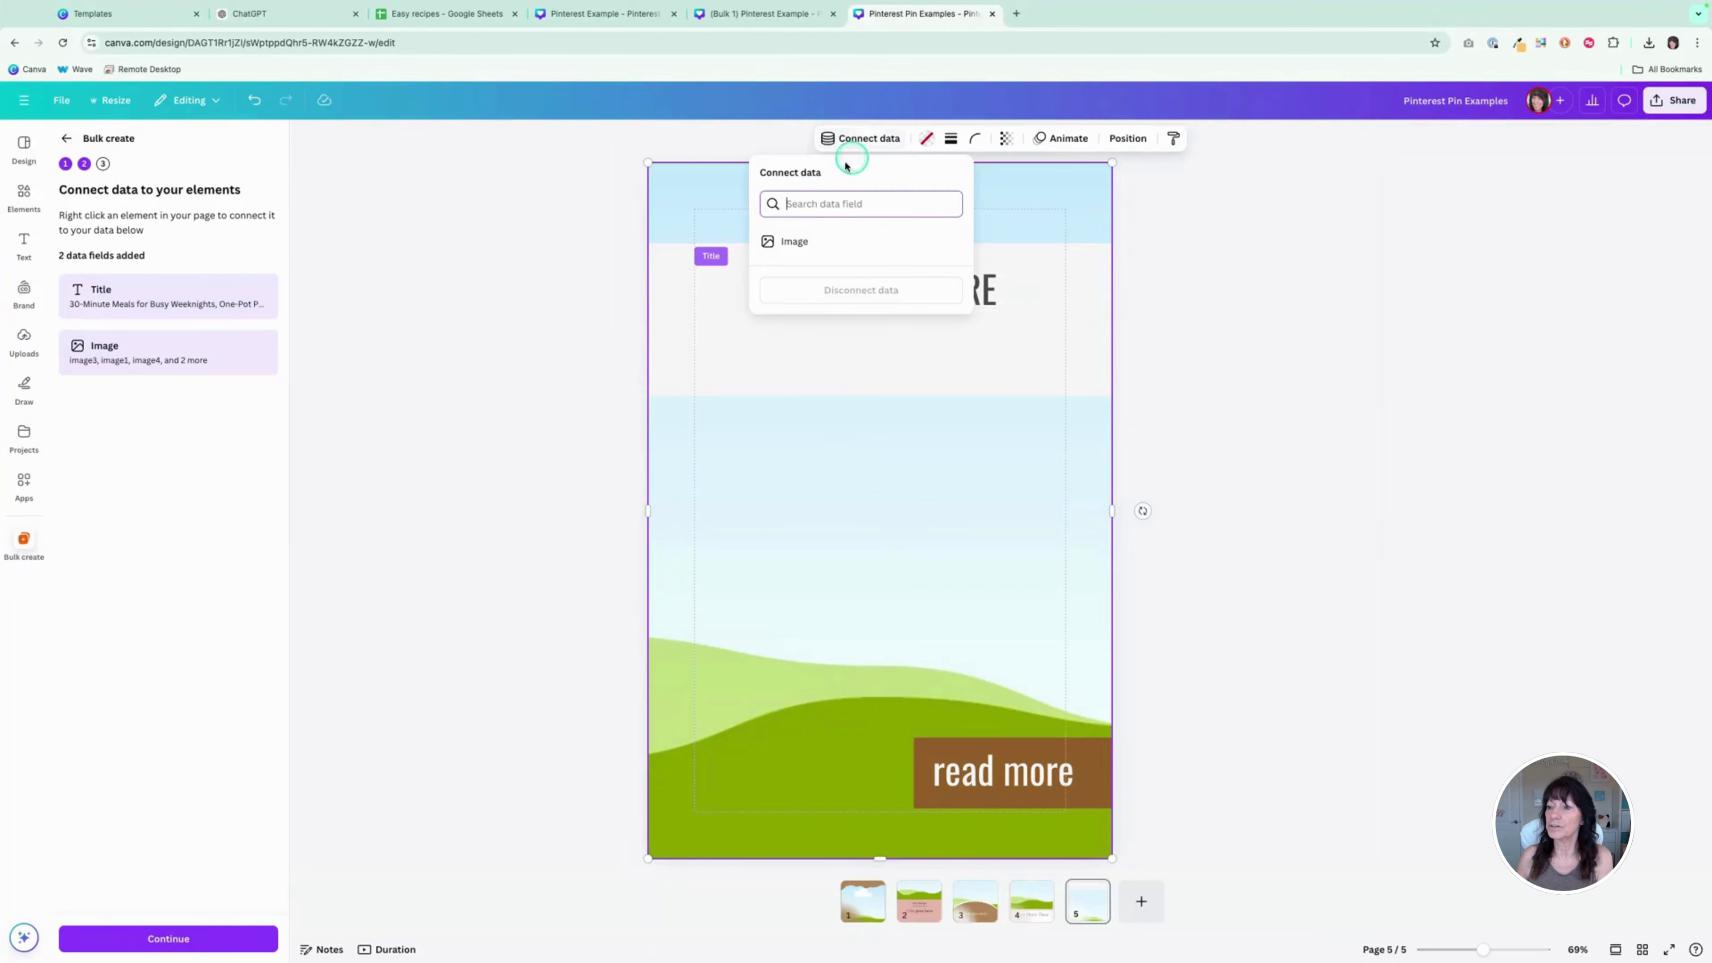
pyautogui.click(785, 241)
pyautogui.click(700, 529)
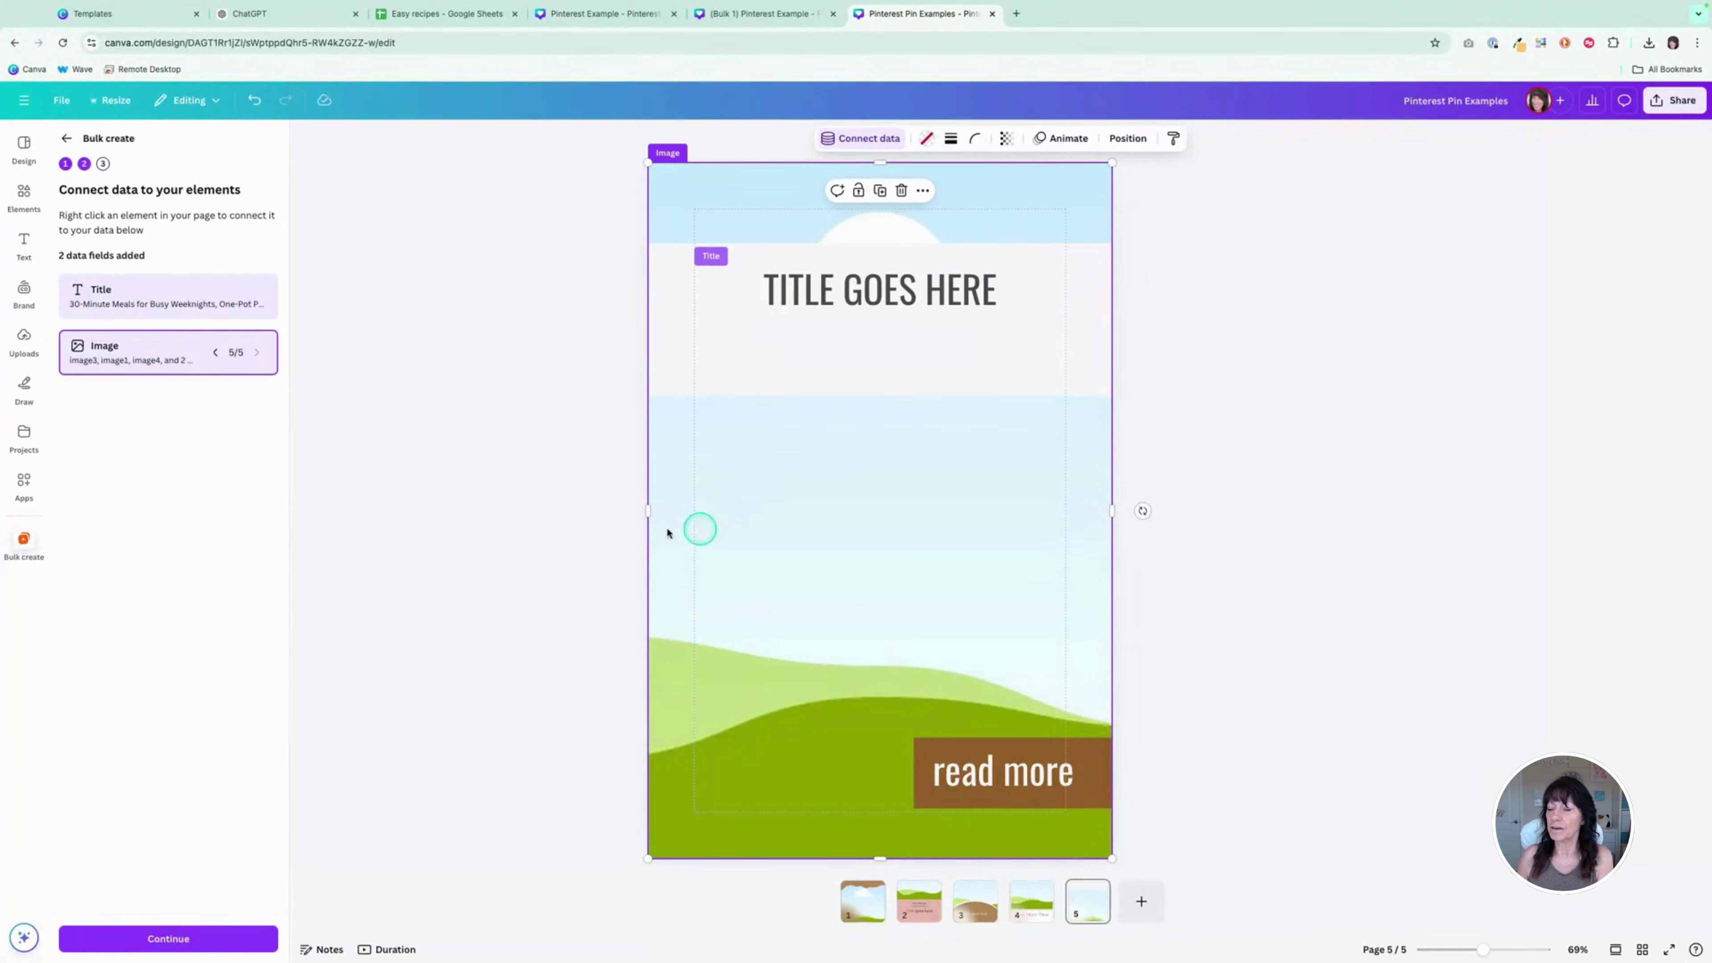
pyautogui.click(1037, 899)
pyautogui.click(982, 907)
pyautogui.click(916, 905)
pyautogui.click(857, 909)
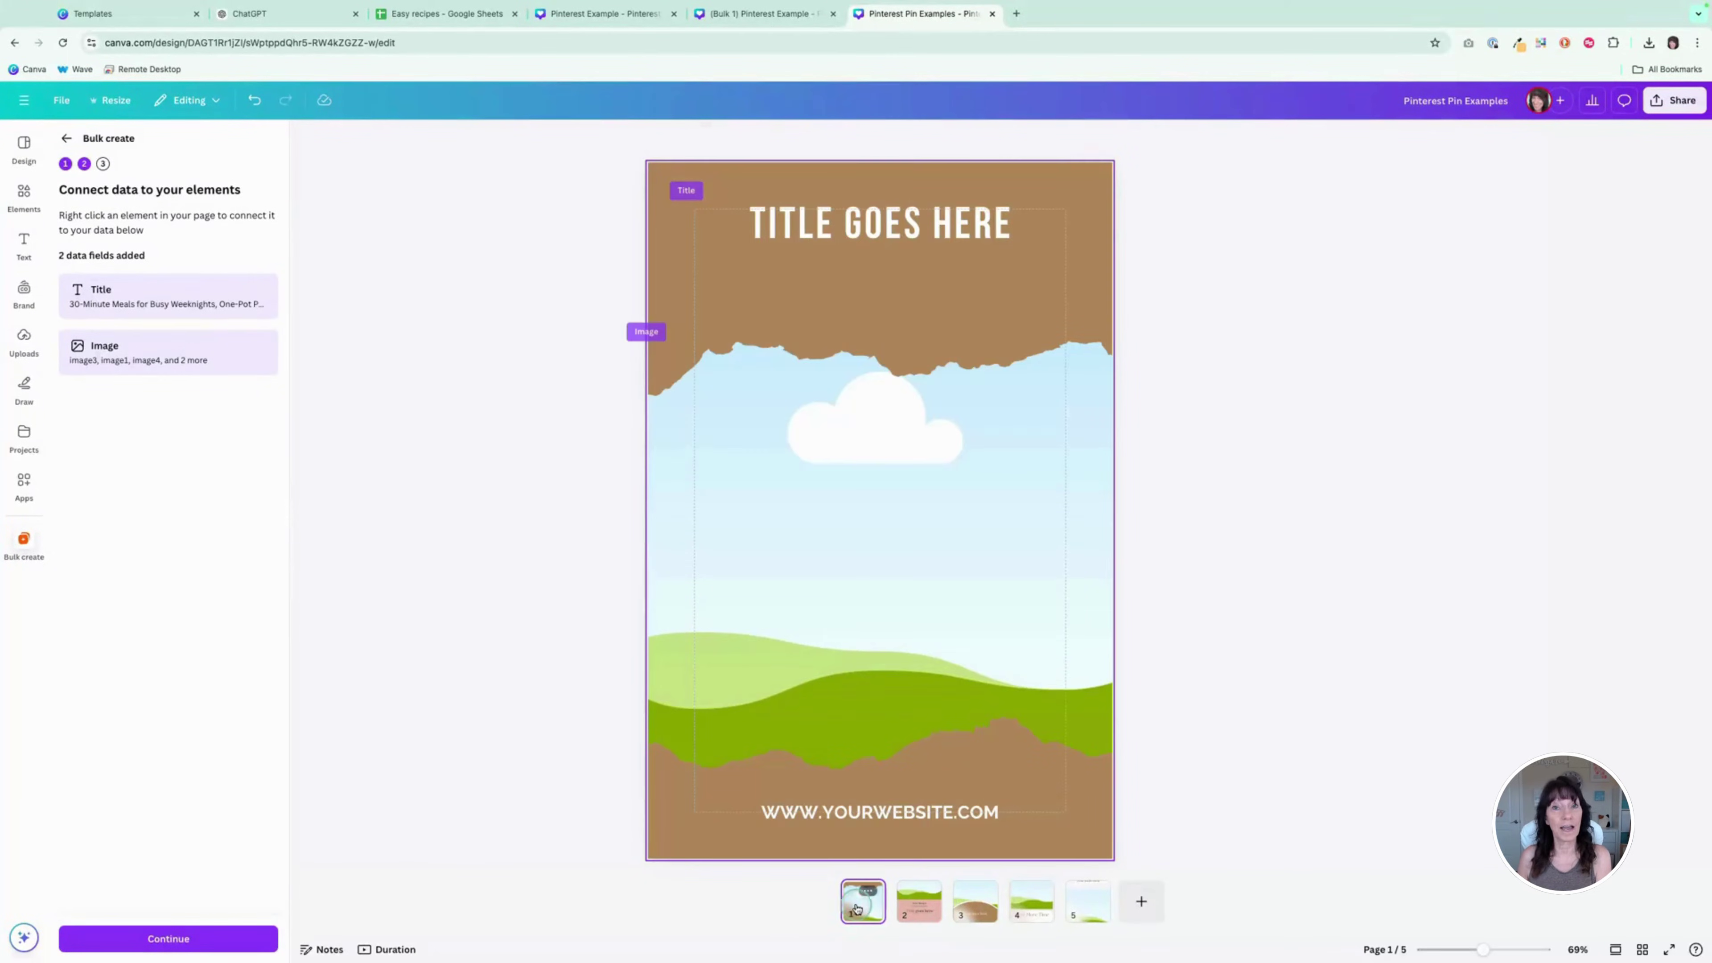
pyautogui.click(481, 682)
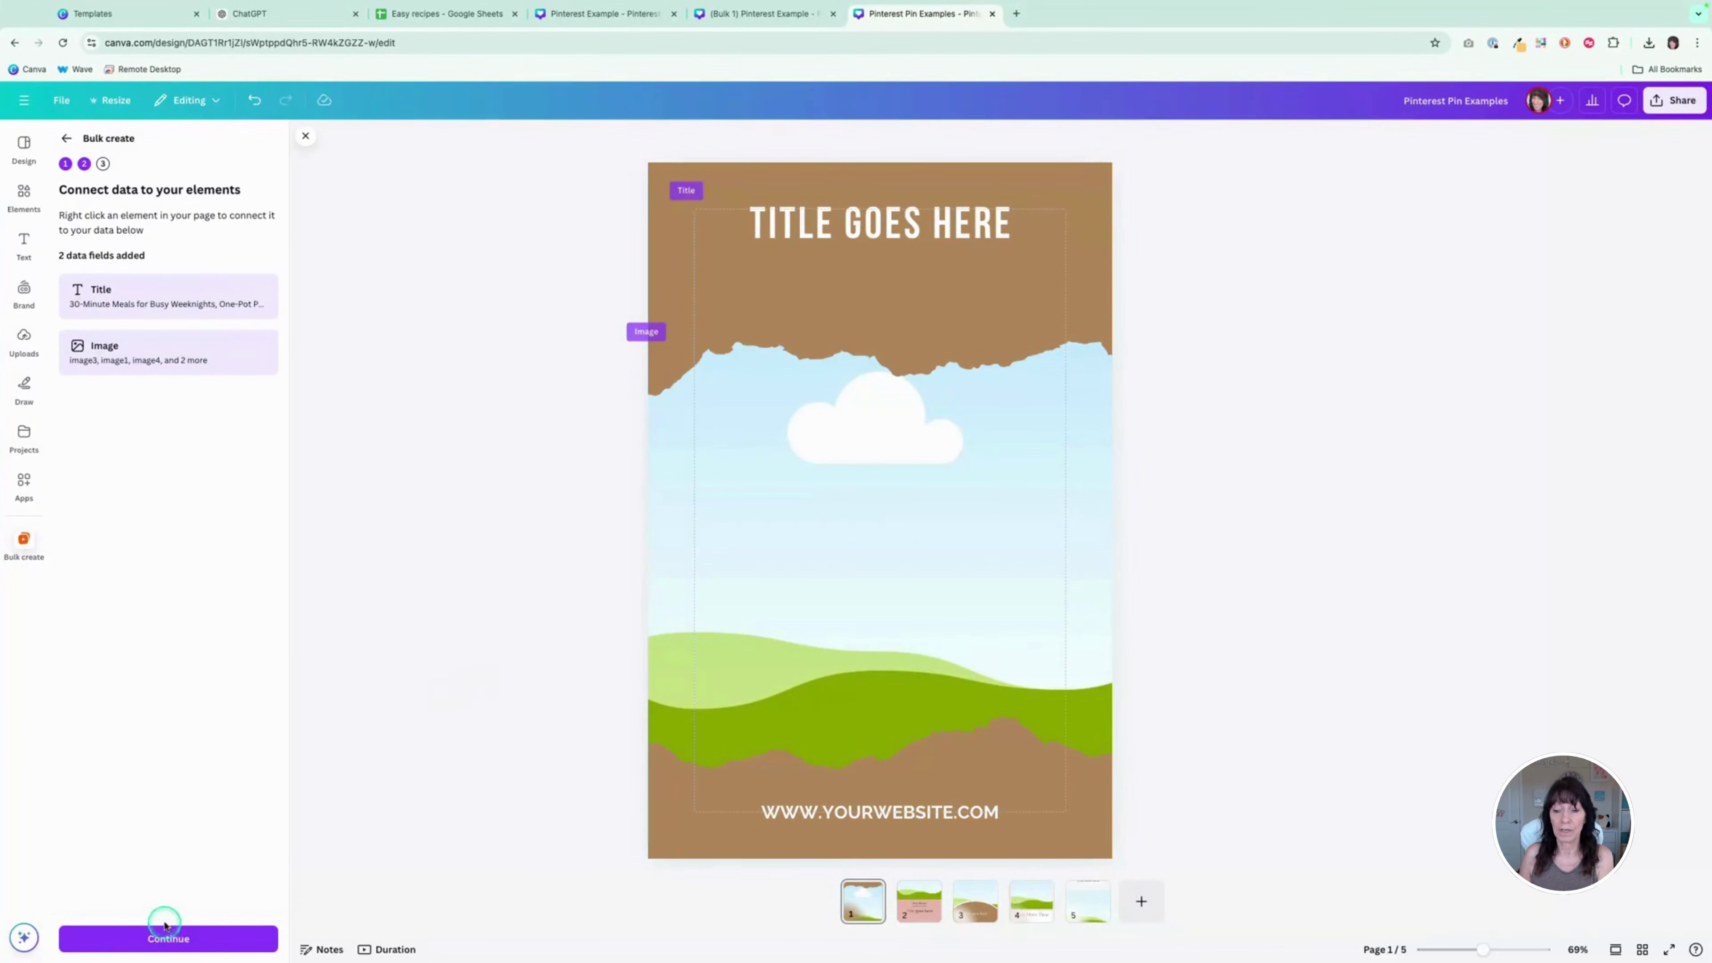
# Step: Keep all five recipe rows selected under Apply data and generate 5 designs
pyautogui.click(216, 943)
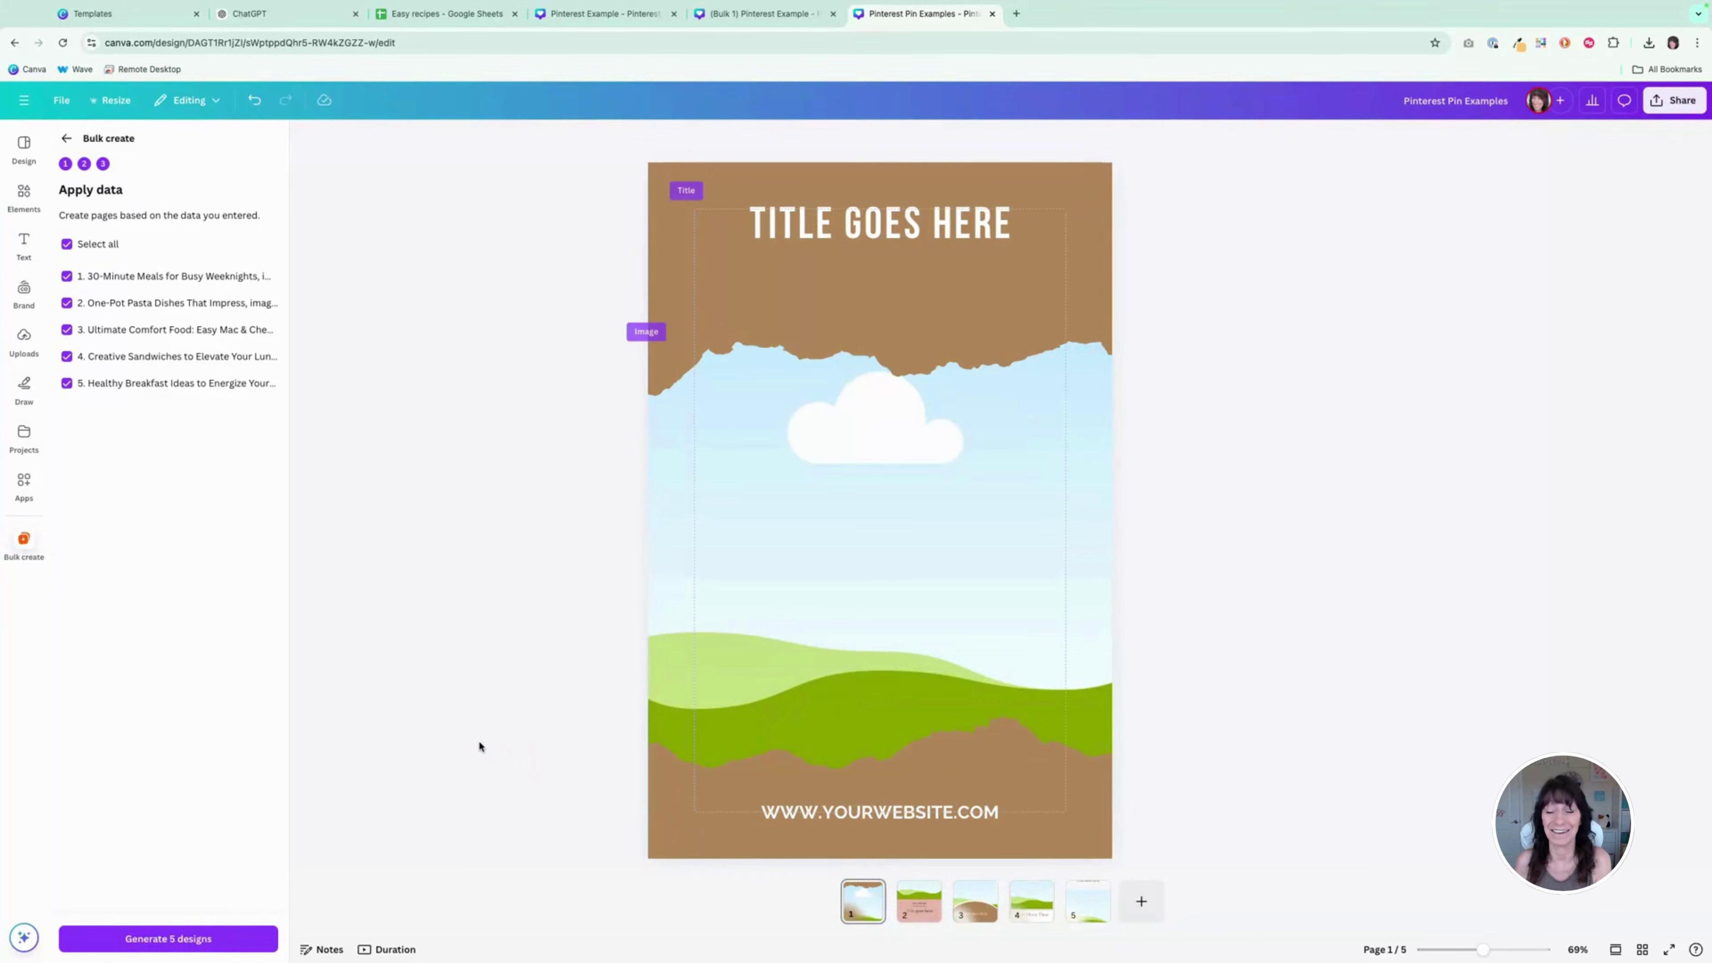
pyautogui.click(218, 945)
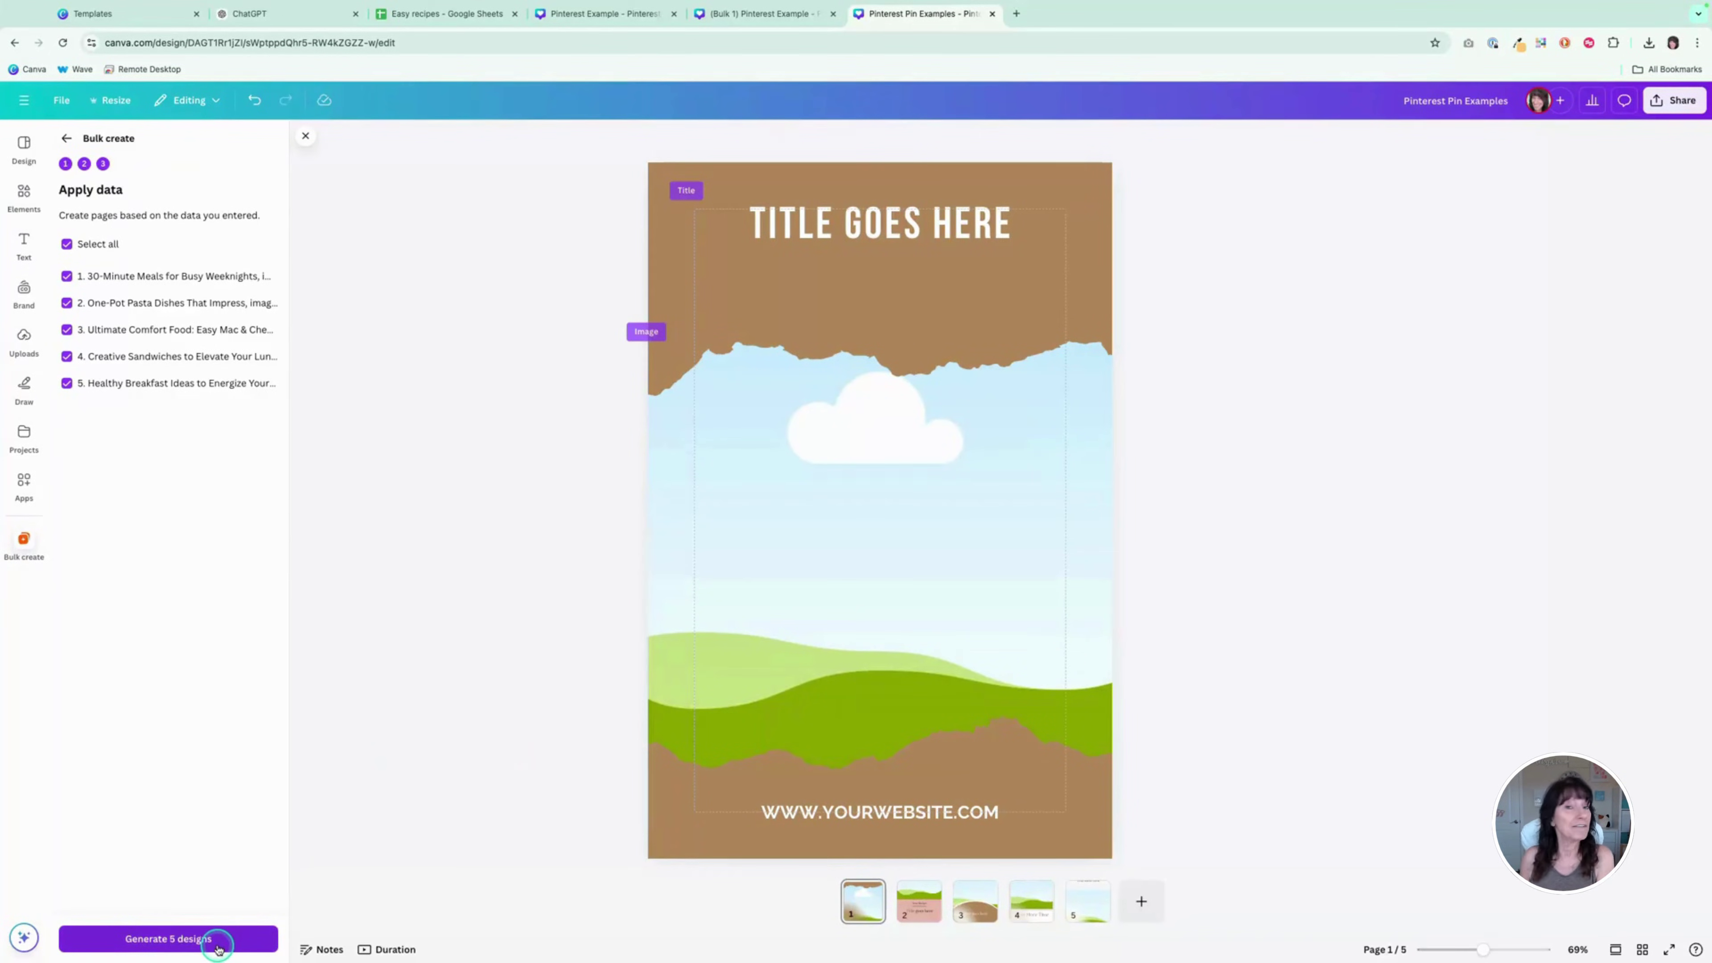
pyautogui.click(219, 945)
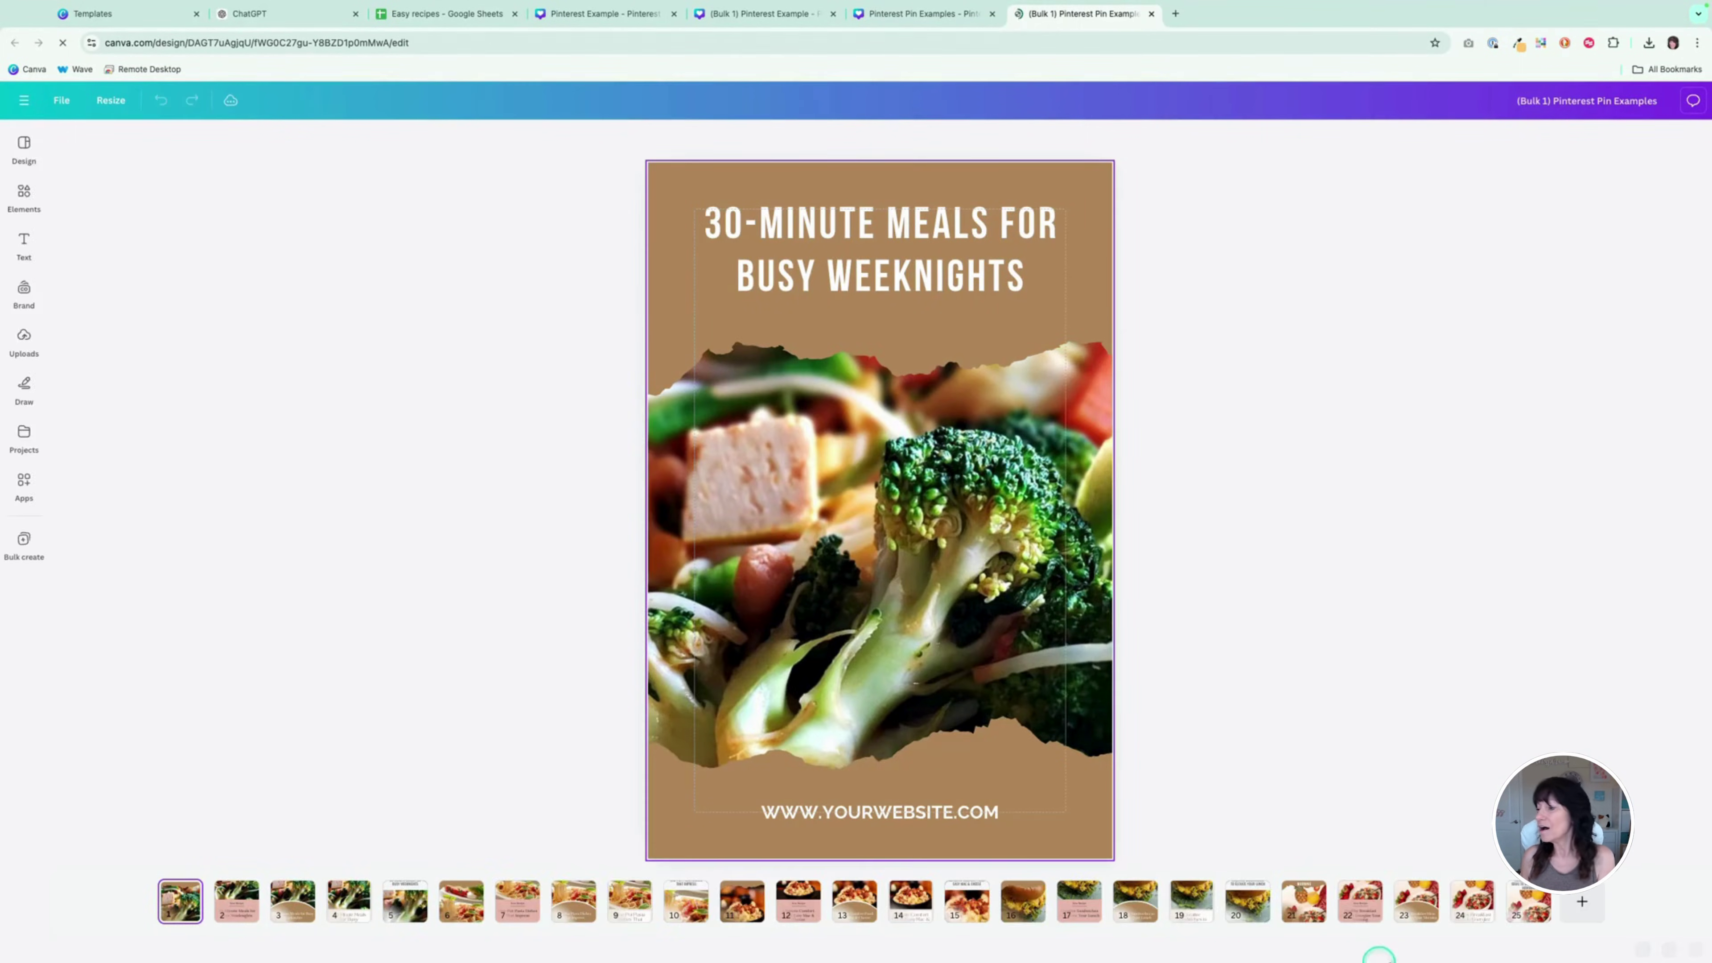
pyautogui.click(1642, 950)
pyautogui.click(114, 297)
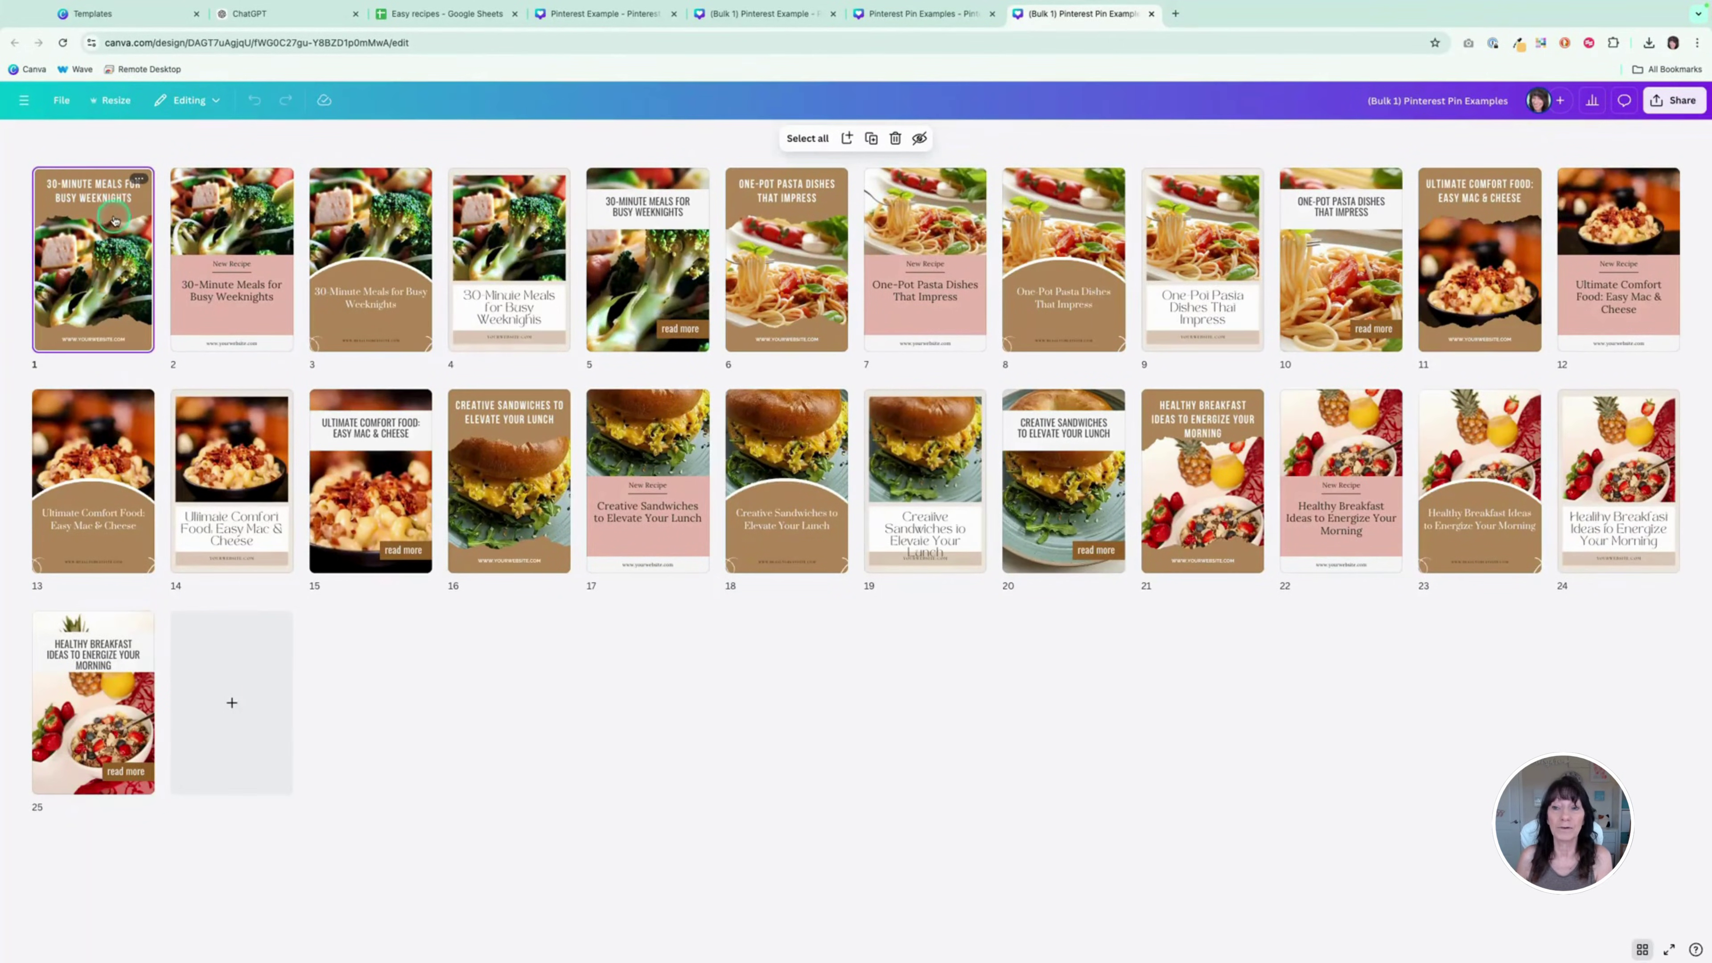
pyautogui.moveTo(116, 228); pyautogui.dragTo(825, 203)
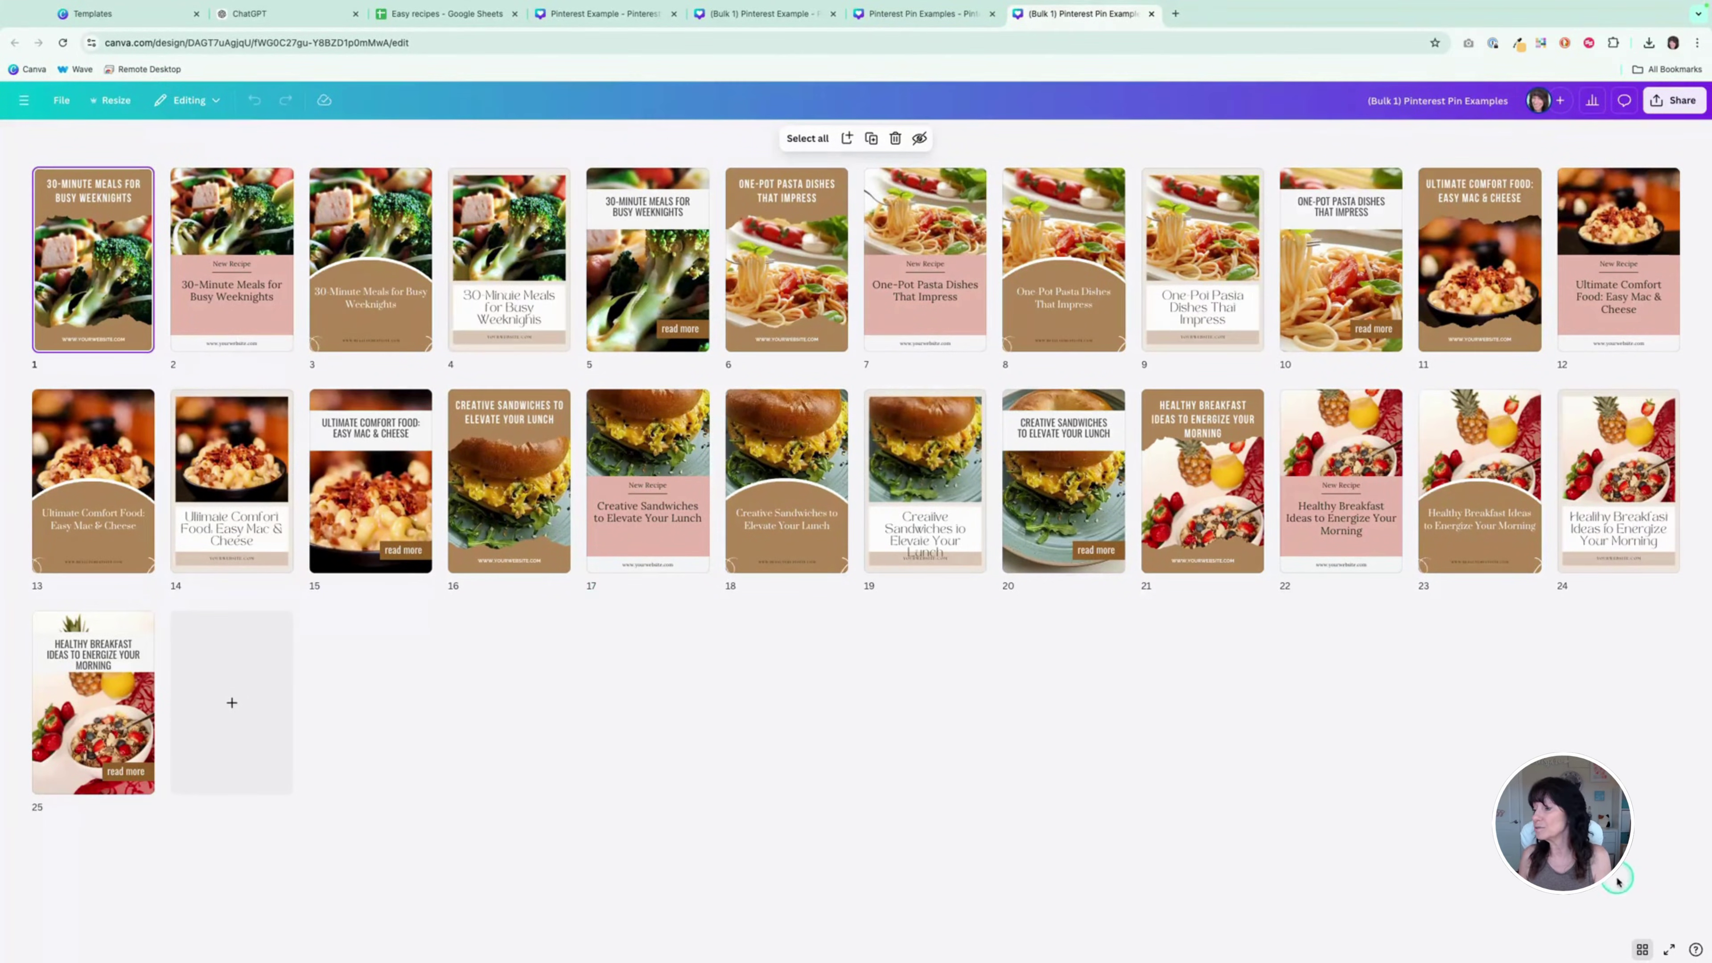
pyautogui.click(1631, 941)
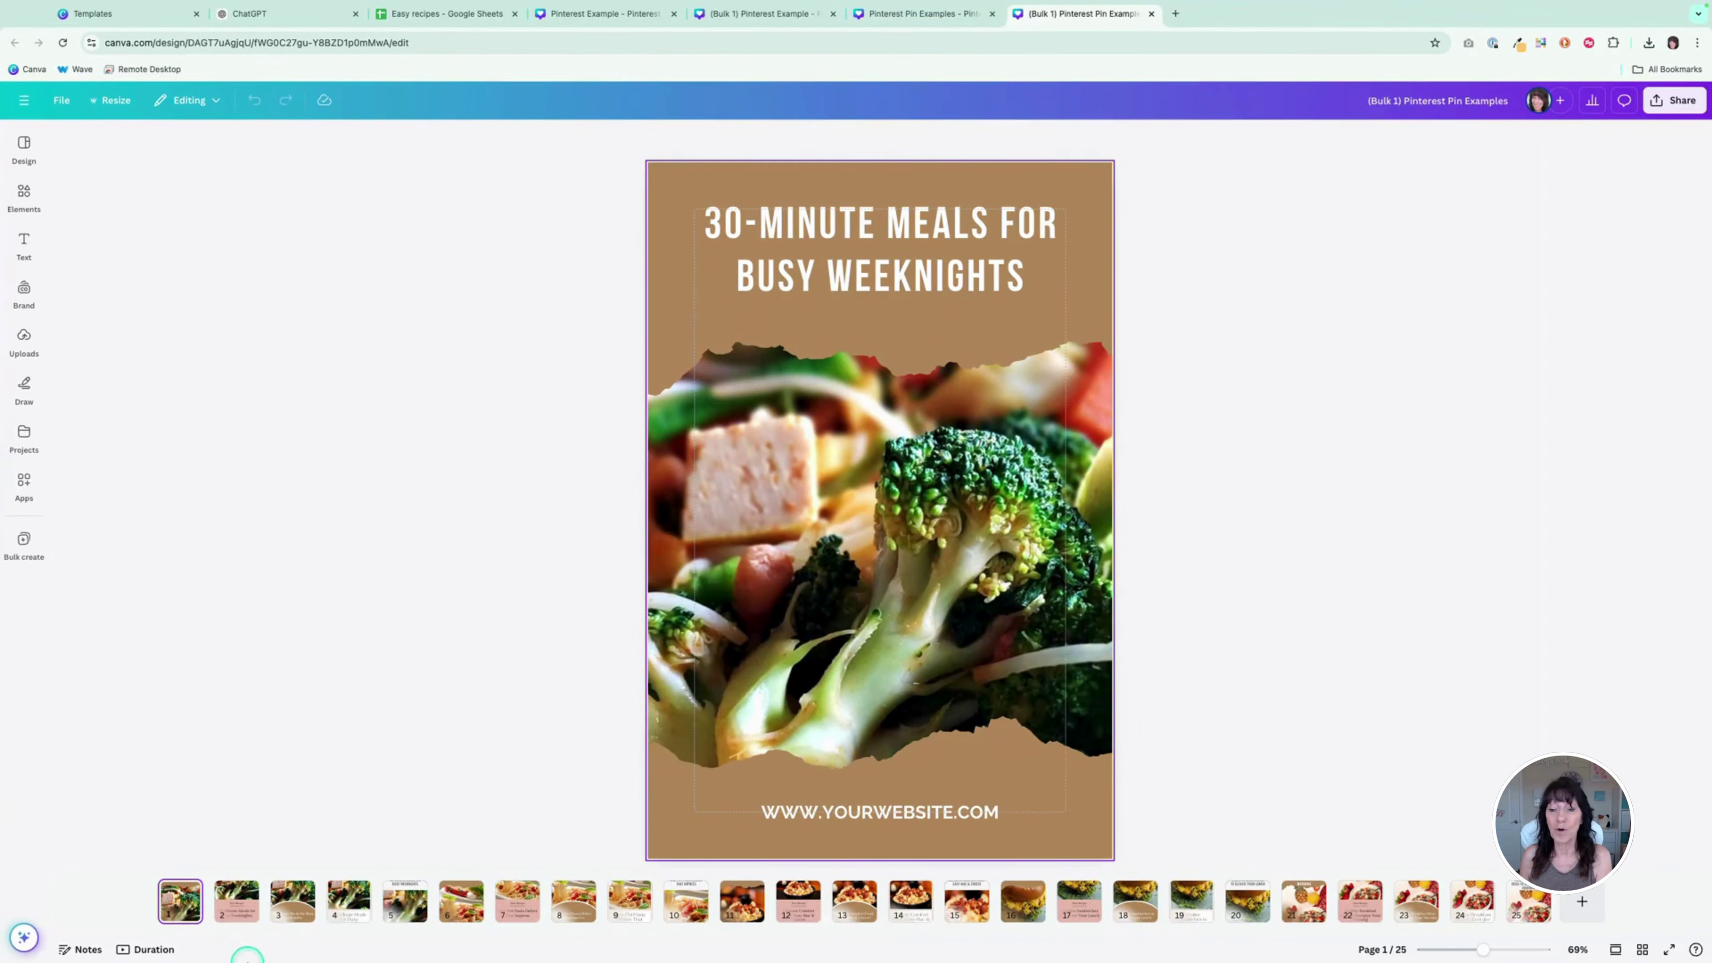
# Step: Look through the generated pins on pages 2 to 5, ending on page 7
pyautogui.click(237, 901)
pyautogui.click(313, 902)
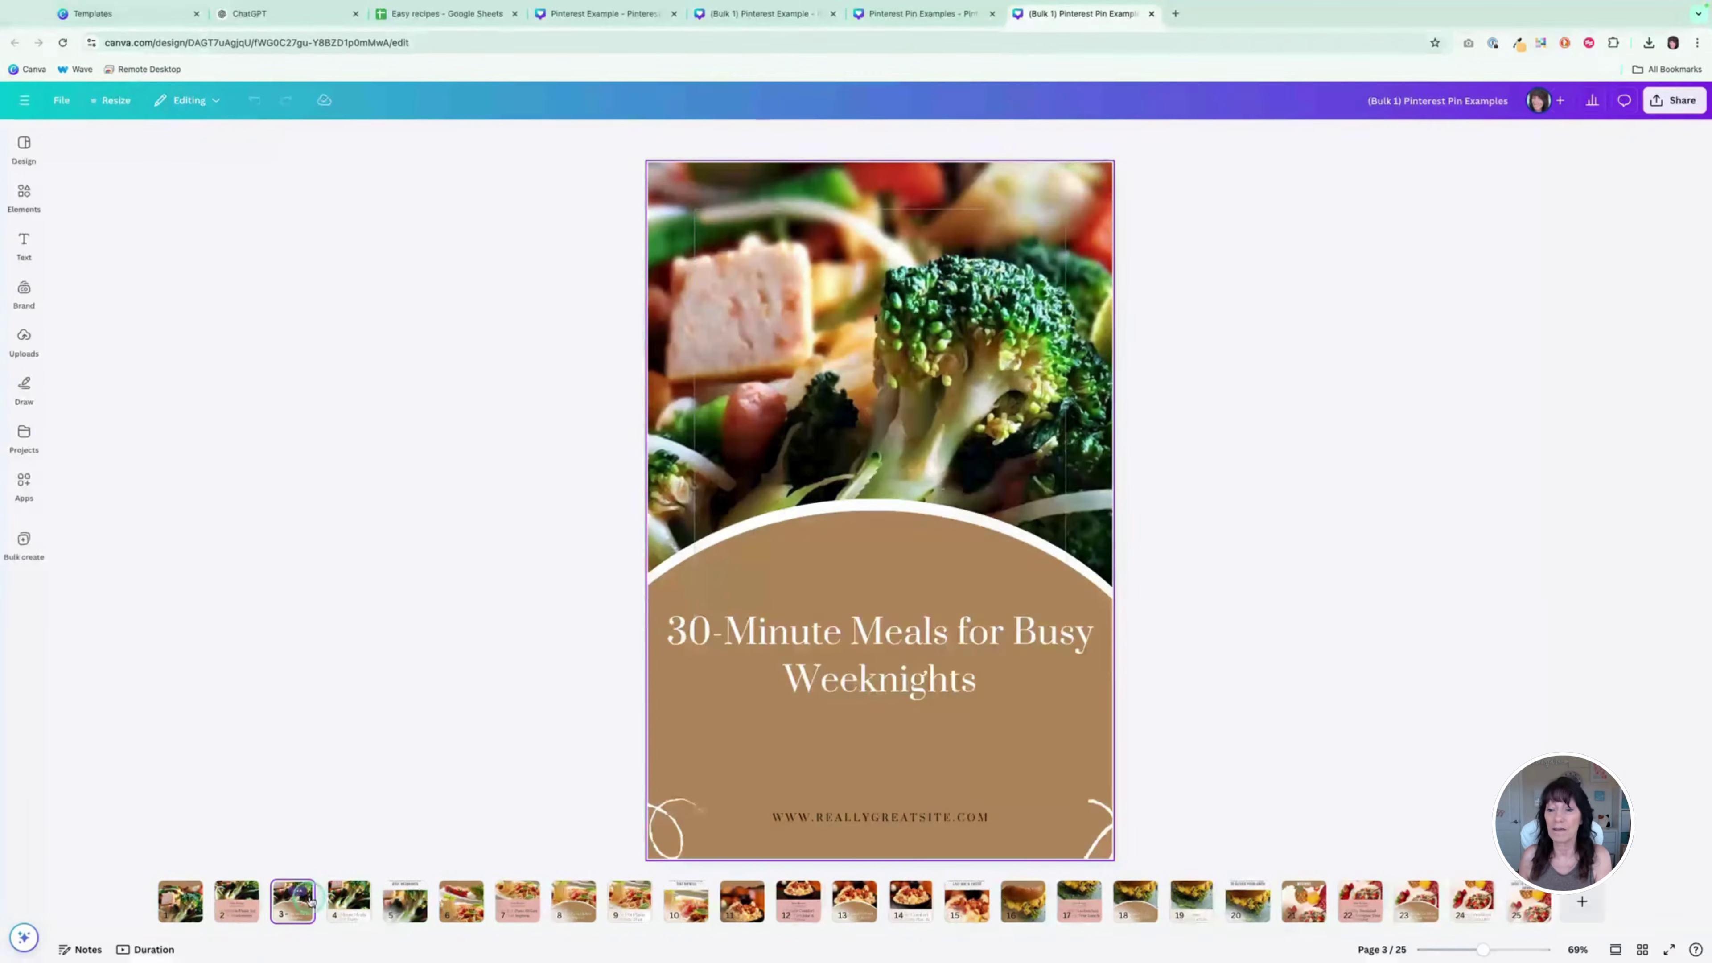
pyautogui.click(348, 901)
pyautogui.click(402, 907)
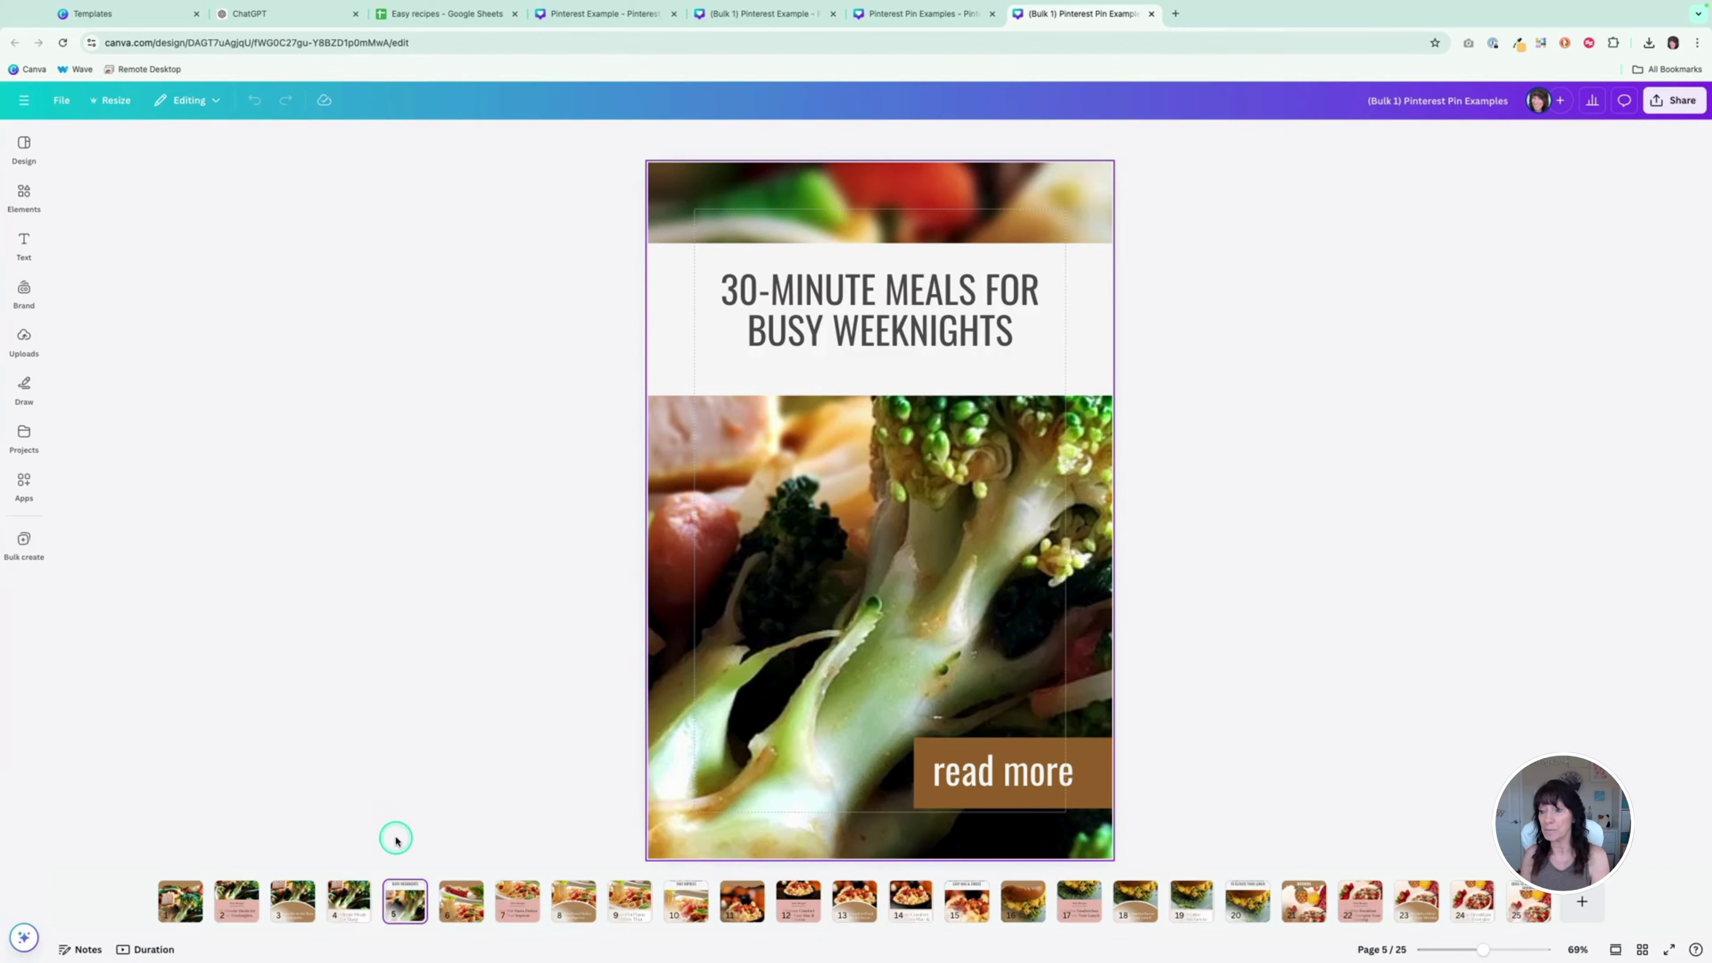
pyautogui.click(516, 907)
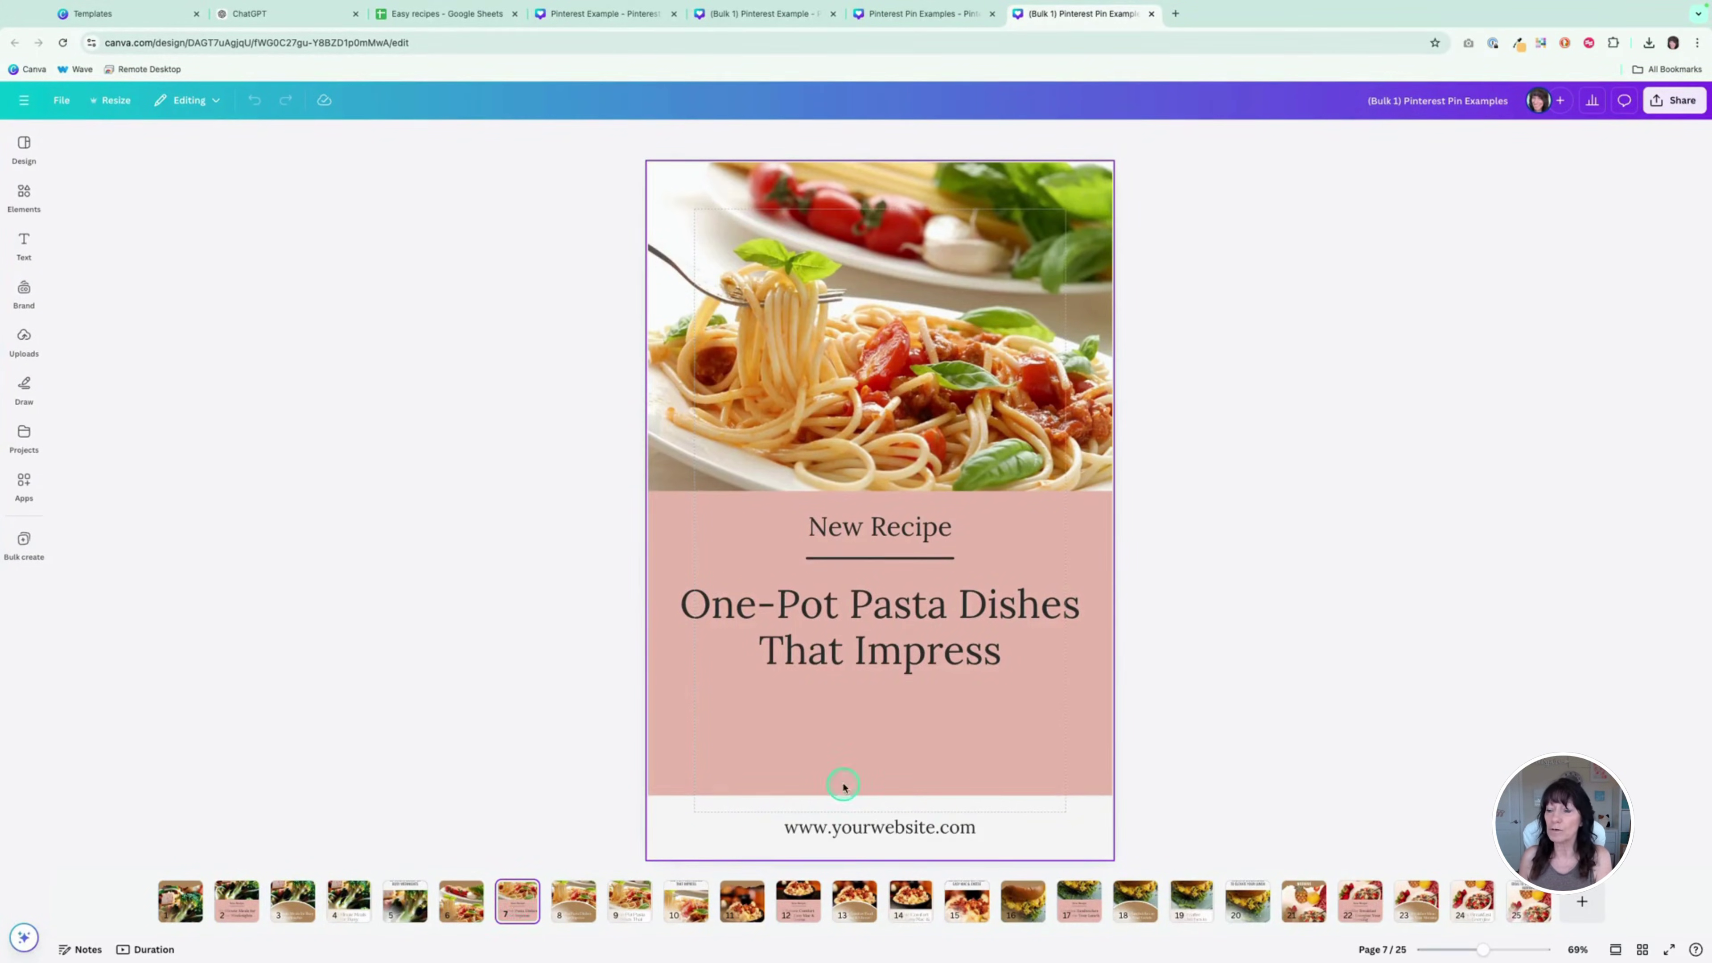
# Step: Enlarge page 7's One-Pot Pasta Dishes title to size 72 and nudge it slightly lower
pyautogui.click(923, 634)
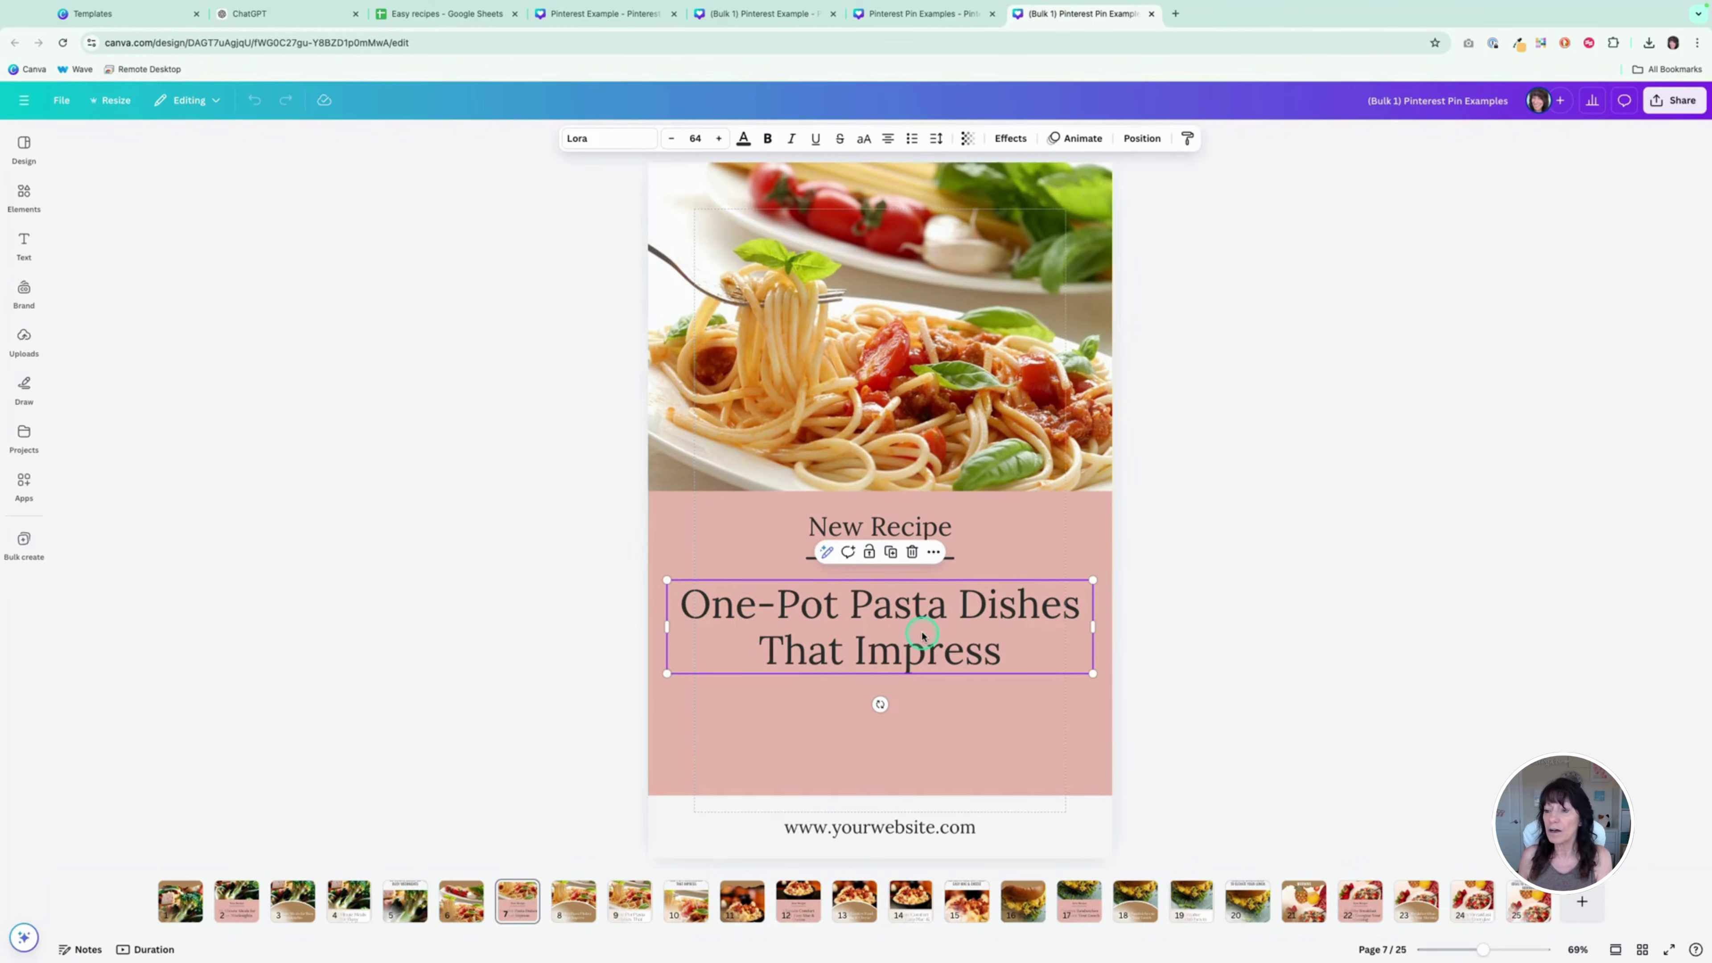
pyautogui.click(695, 138)
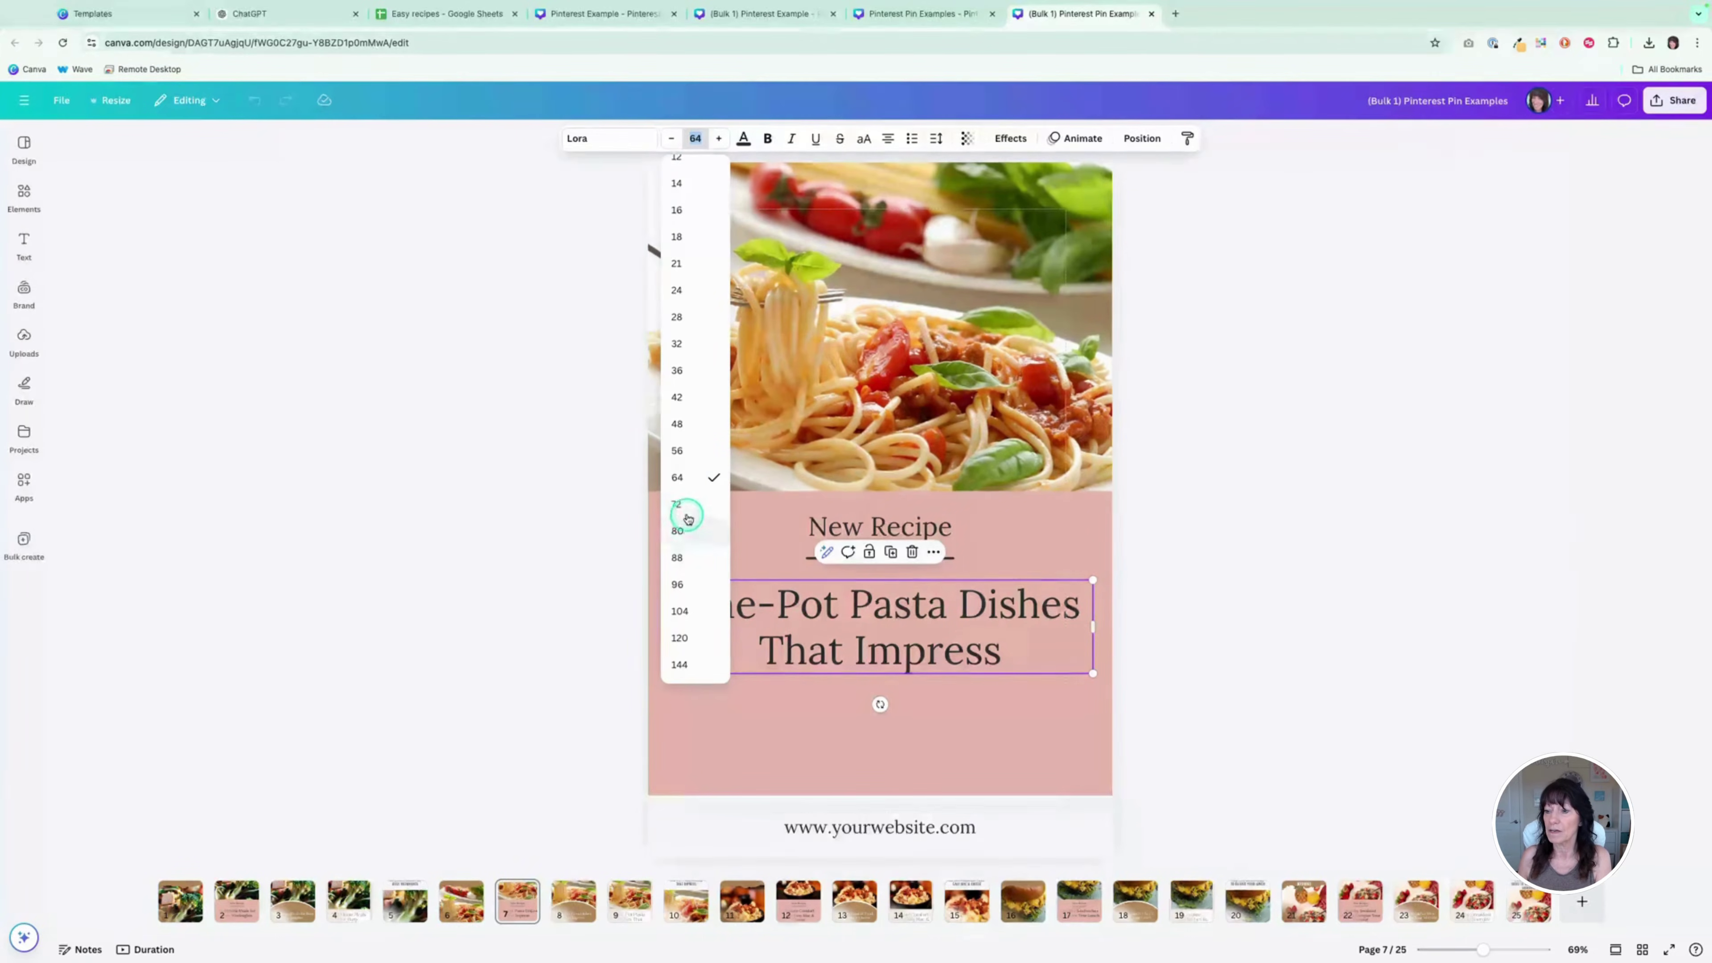
pyautogui.click(680, 507)
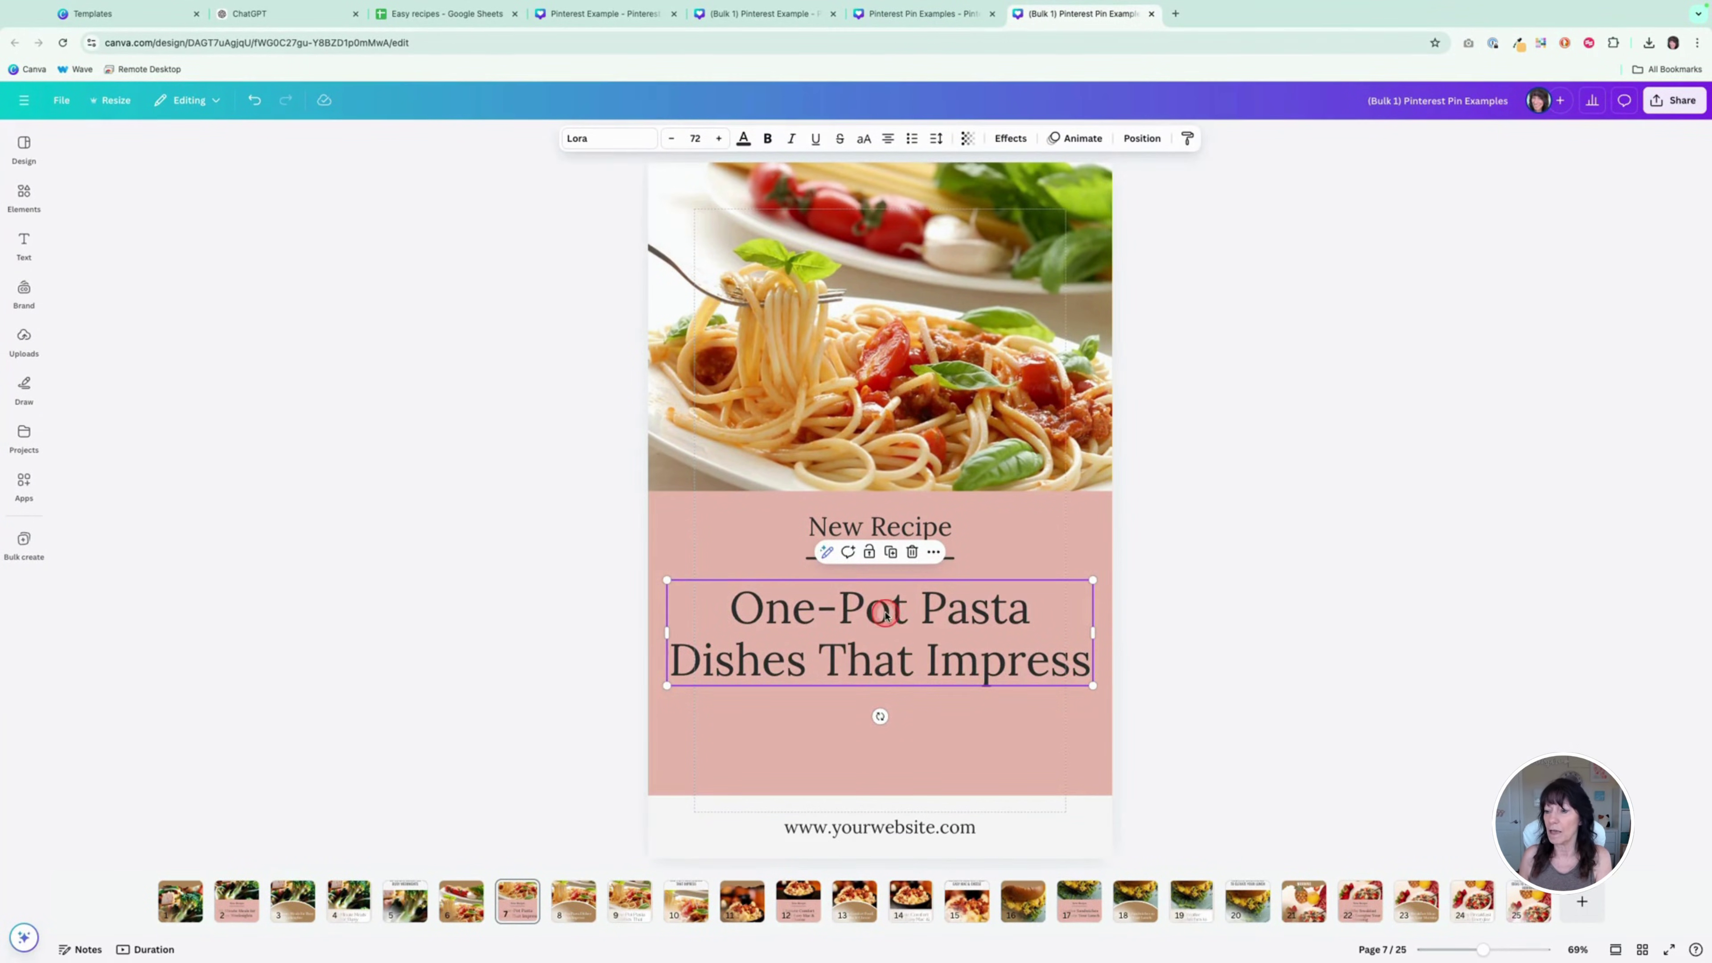
pyautogui.moveTo(885, 614); pyautogui.dragTo(886, 634)
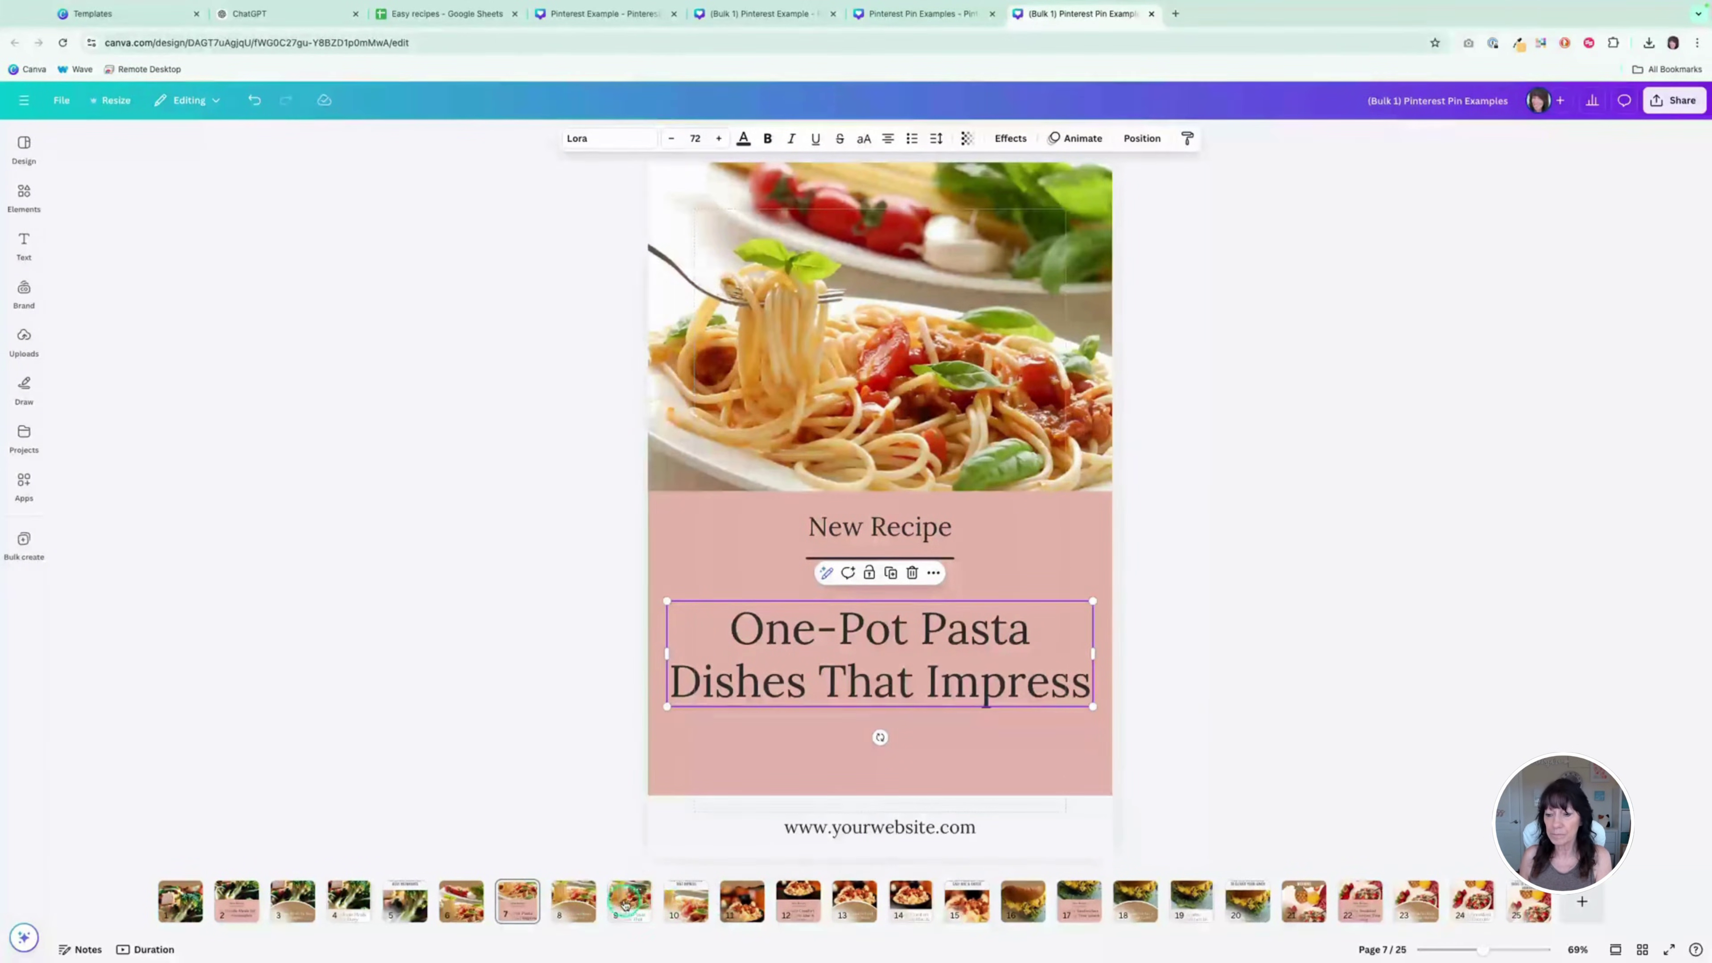
pyautogui.click(574, 901)
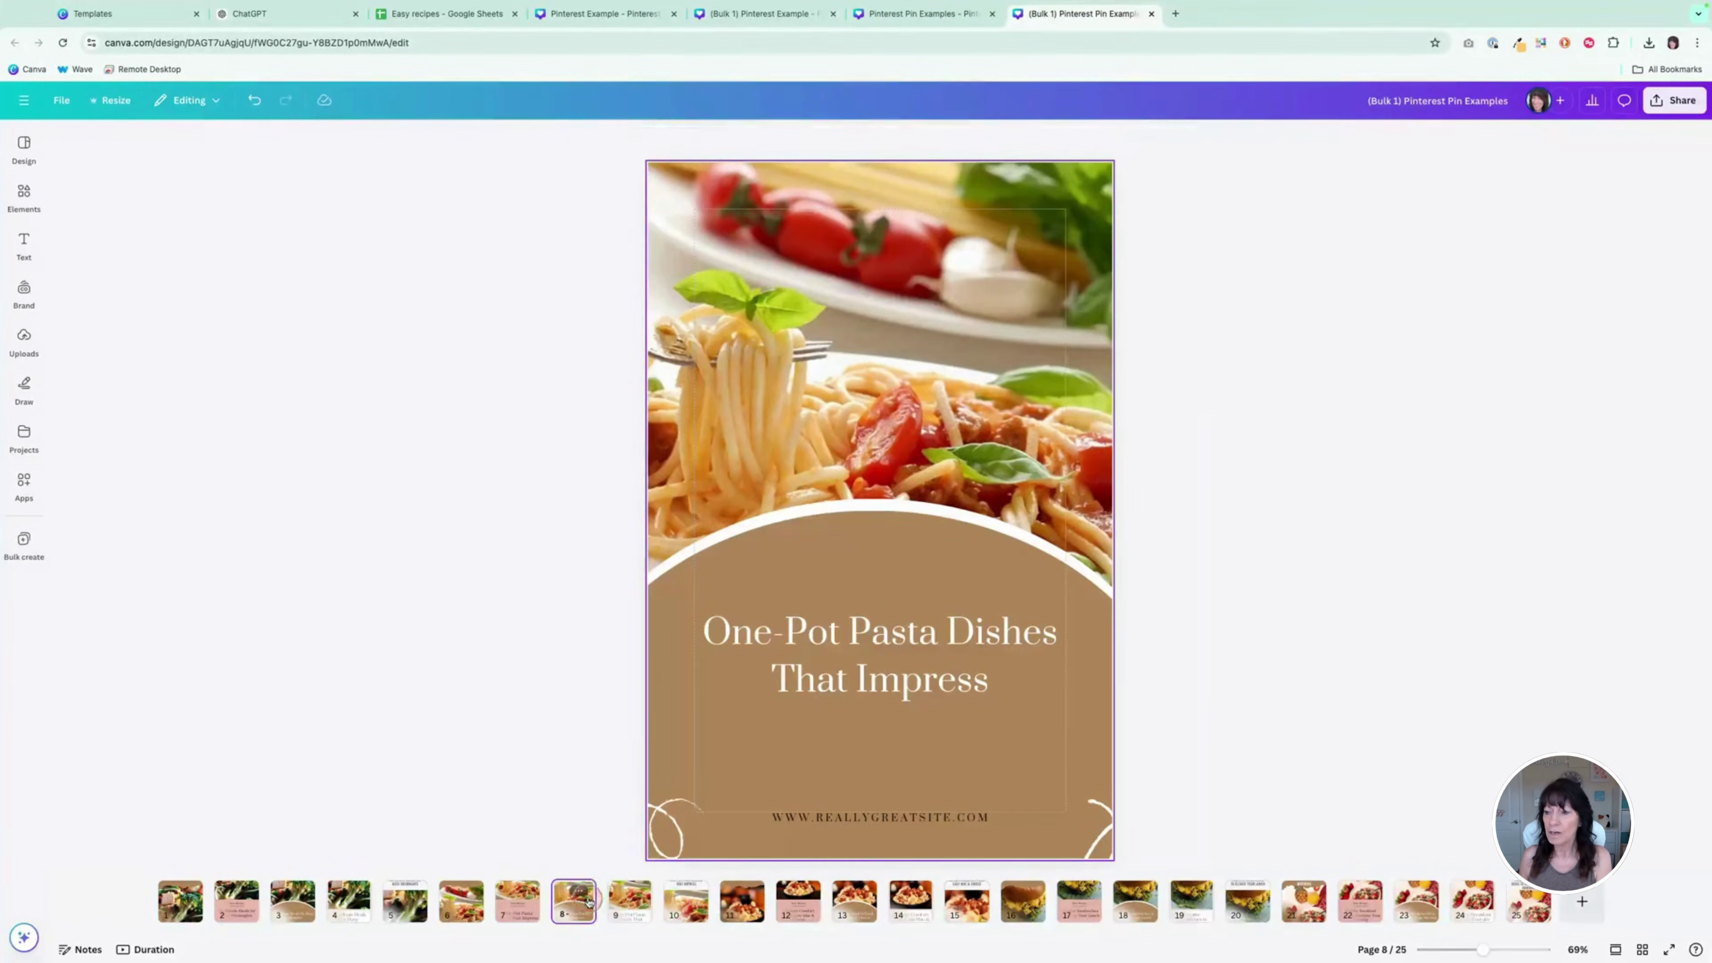
# Step: Crop page 8's pasta photo so it appears larger within its frame
pyautogui.click(865, 366)
pyautogui.doubleClick(867, 365)
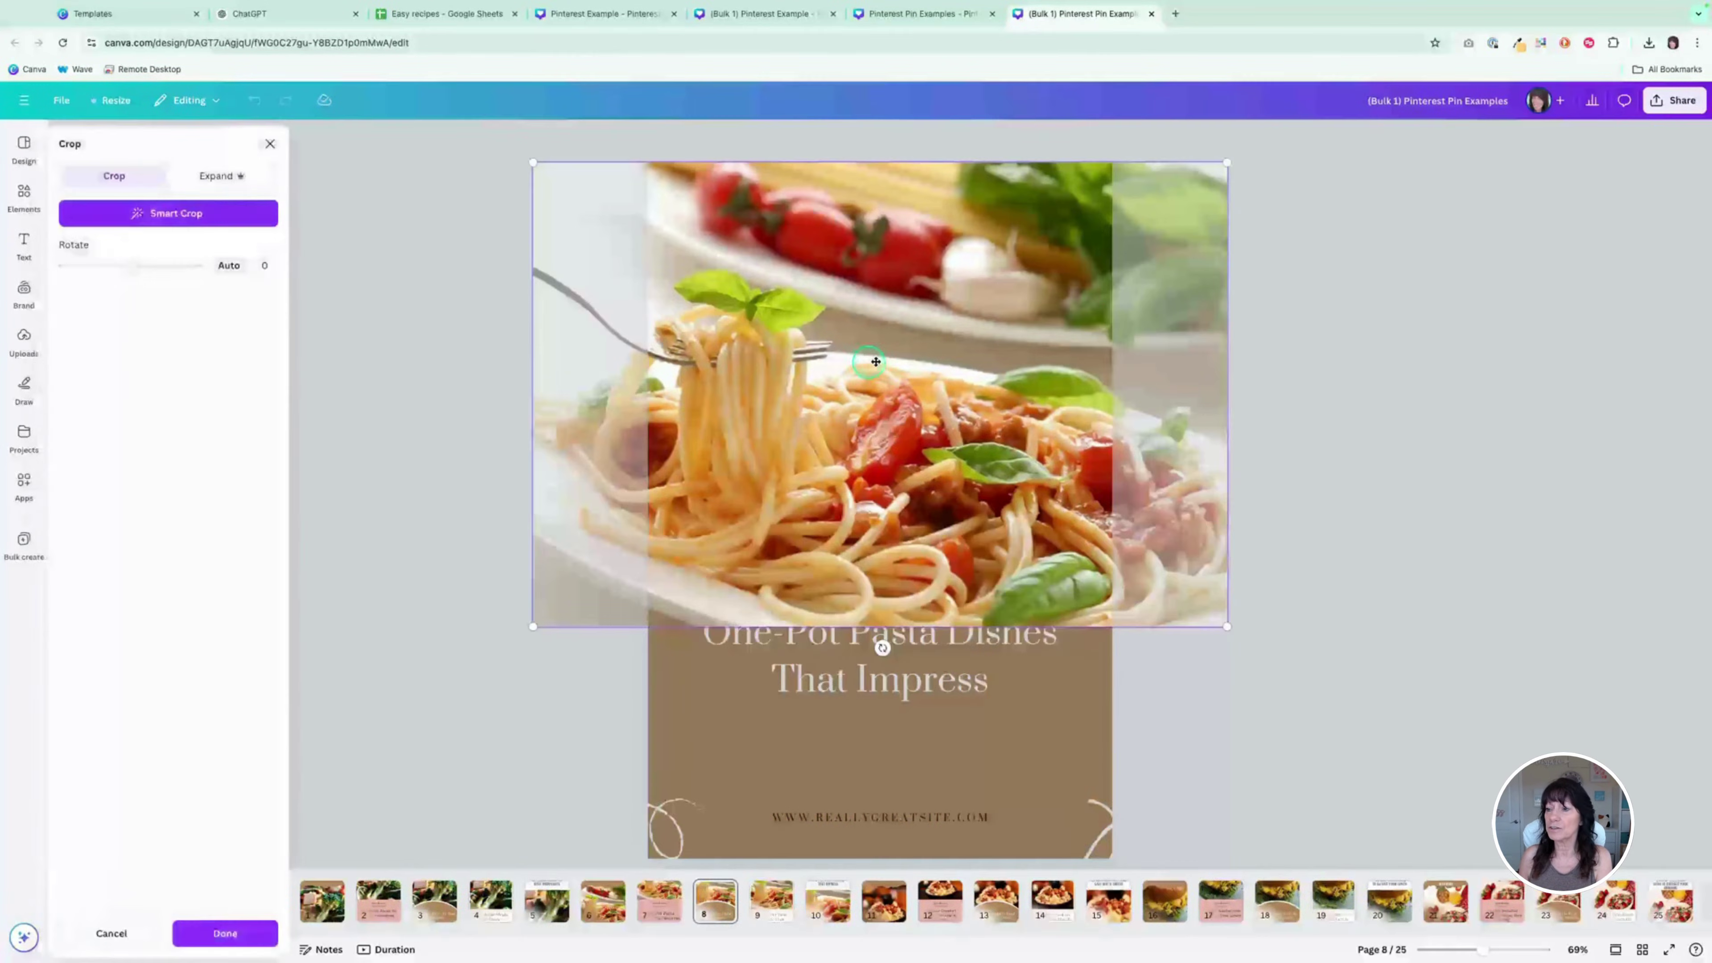
pyautogui.moveTo(1228, 162); pyautogui.dragTo(1381, 180)
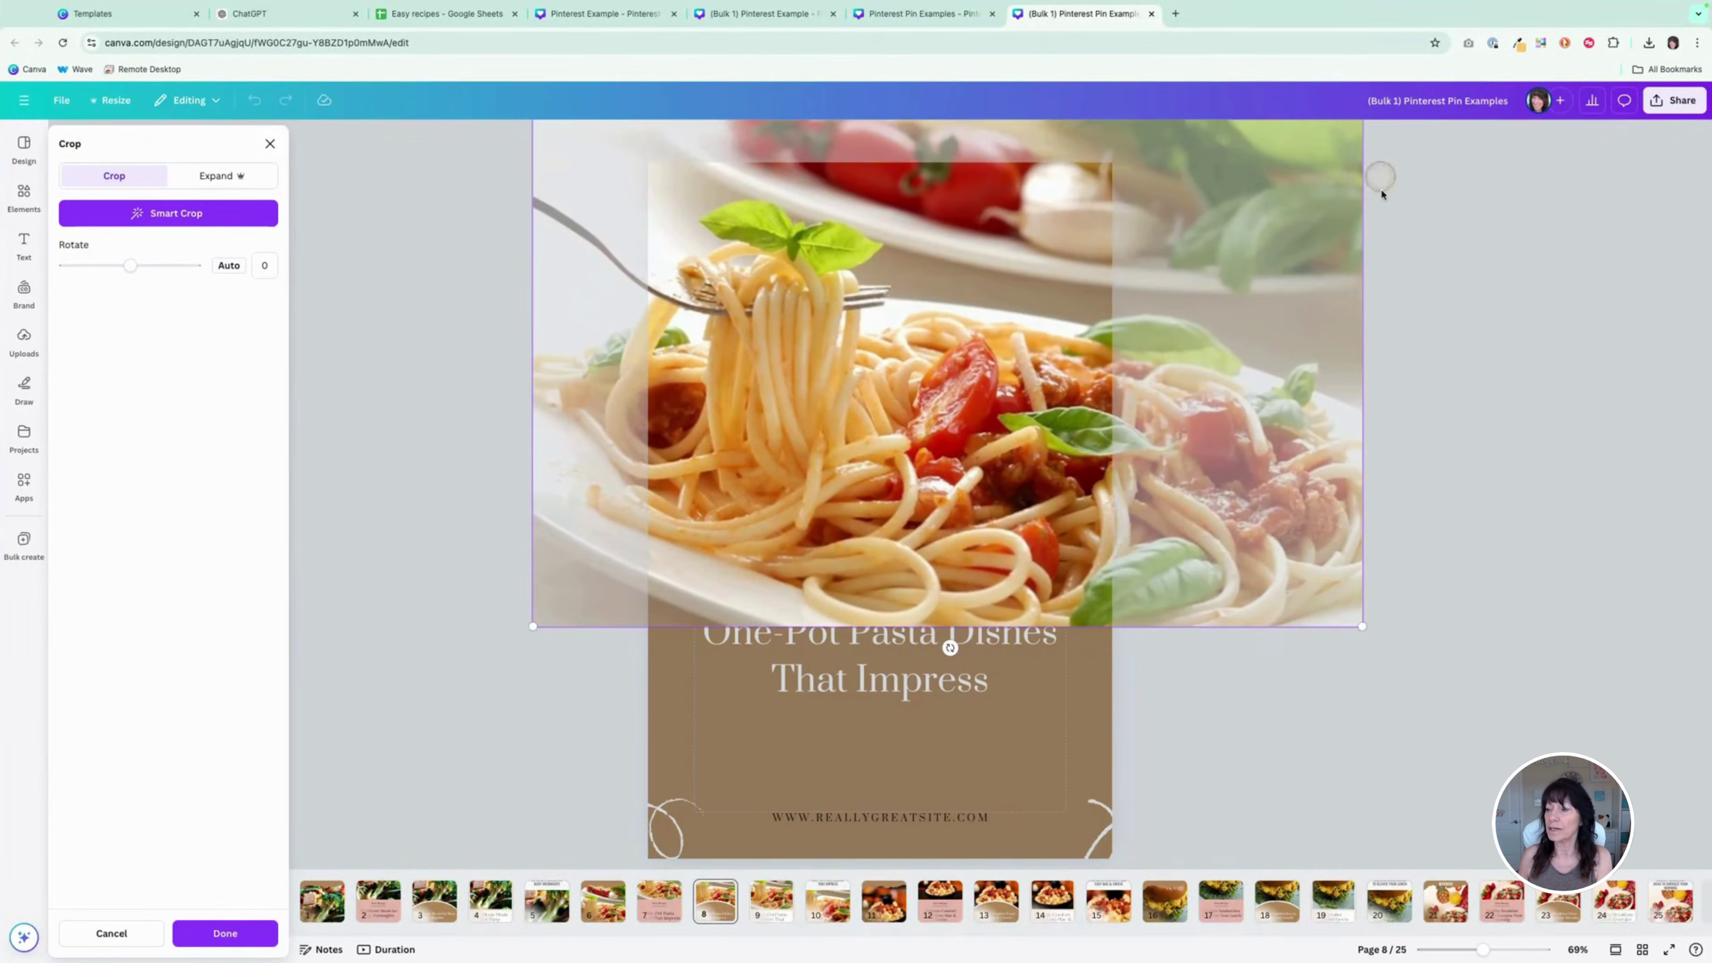
pyautogui.click(1414, 351)
pyautogui.click(923, 655)
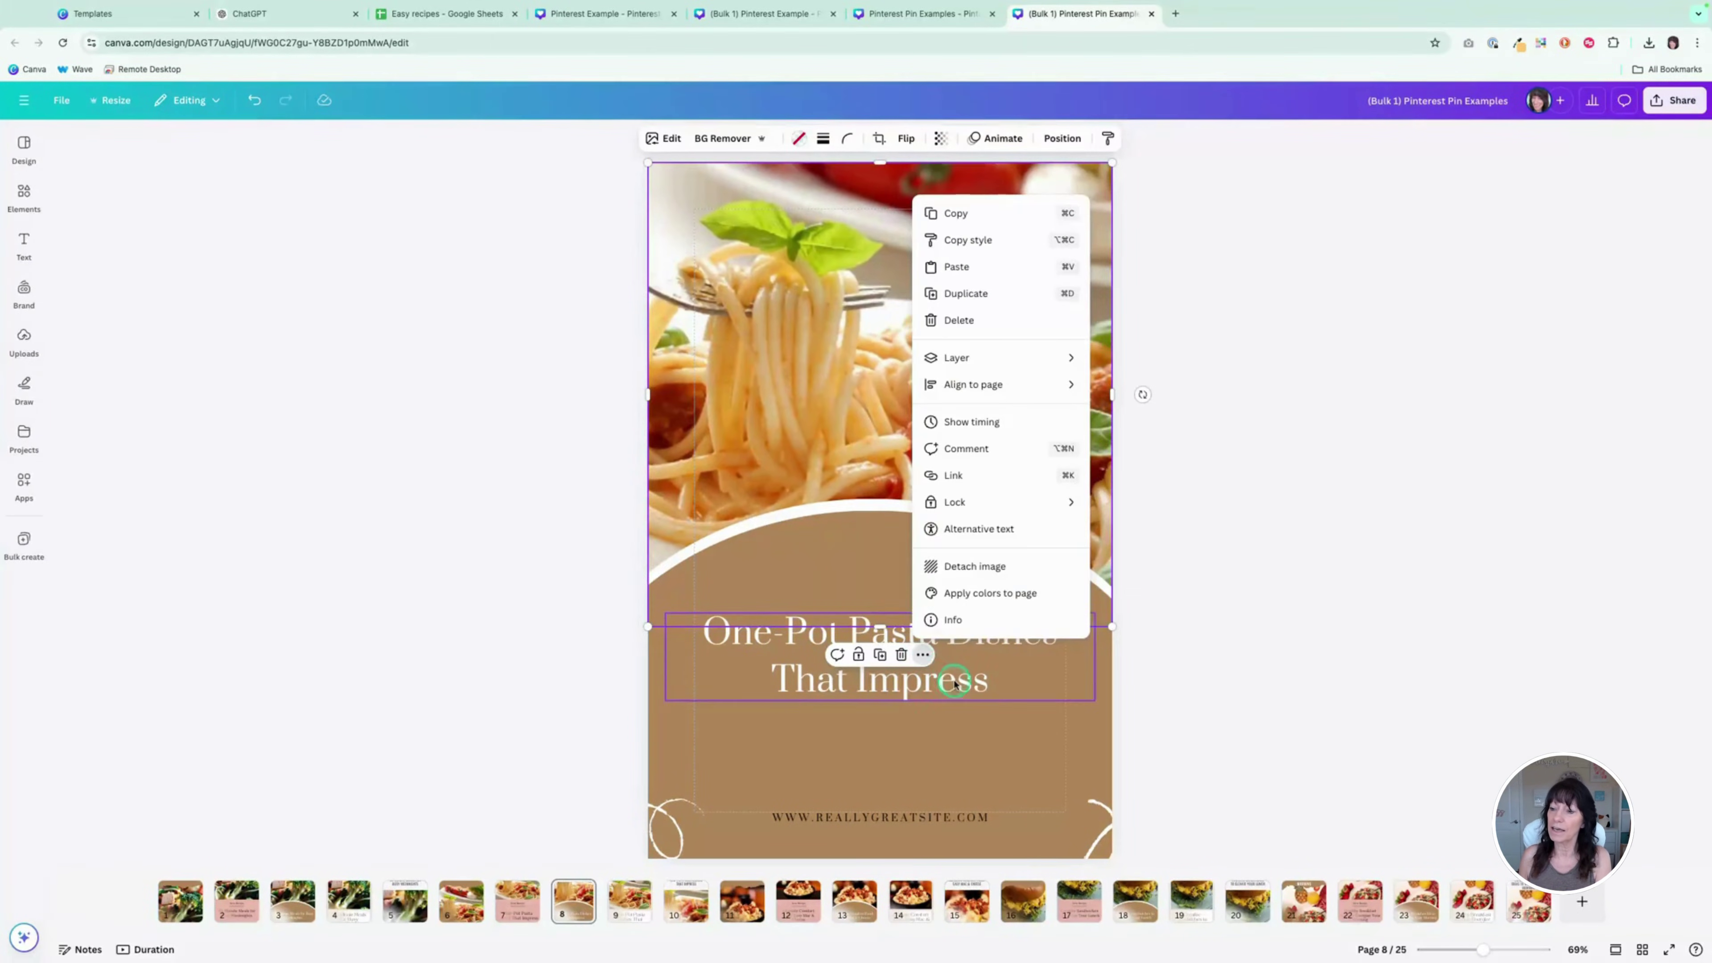
# Step: Set the One-Pot Pasta Dishes title to size 72 and move it up on the brown panel
pyautogui.click(957, 685)
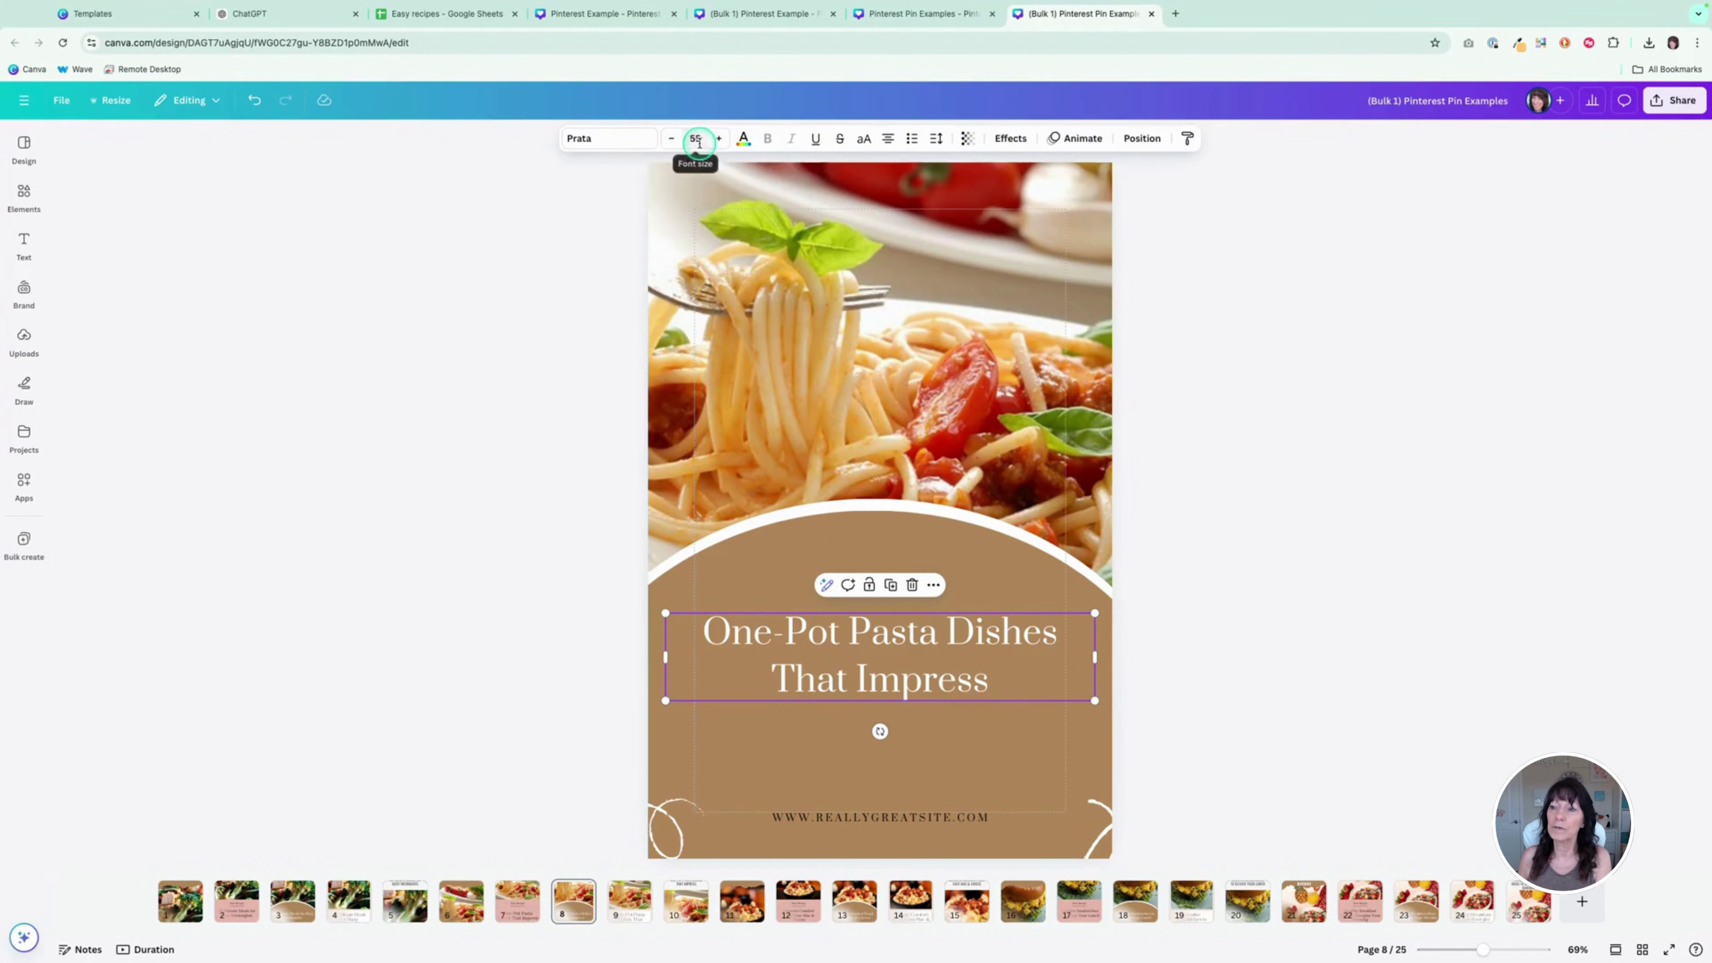
pyautogui.click(695, 138)
pyautogui.click(678, 599)
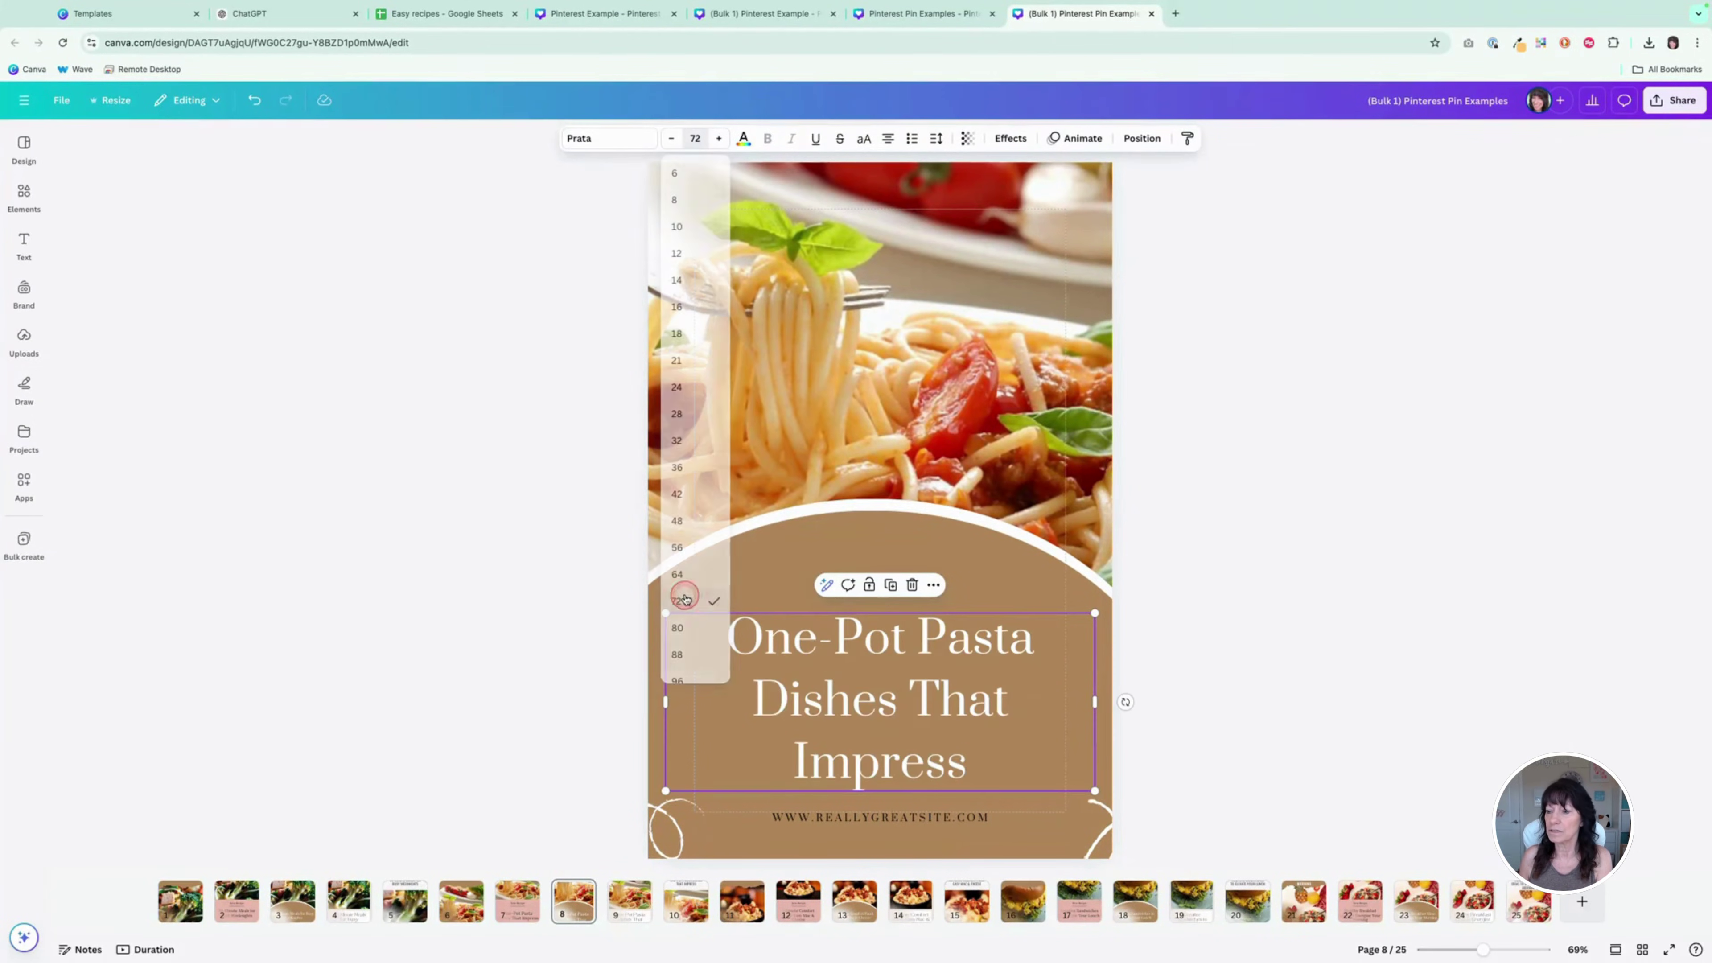
pyautogui.click(1285, 670)
pyautogui.click(850, 705)
pyautogui.moveTo(850, 705); pyautogui.dragTo(849, 688)
pyautogui.click(1318, 670)
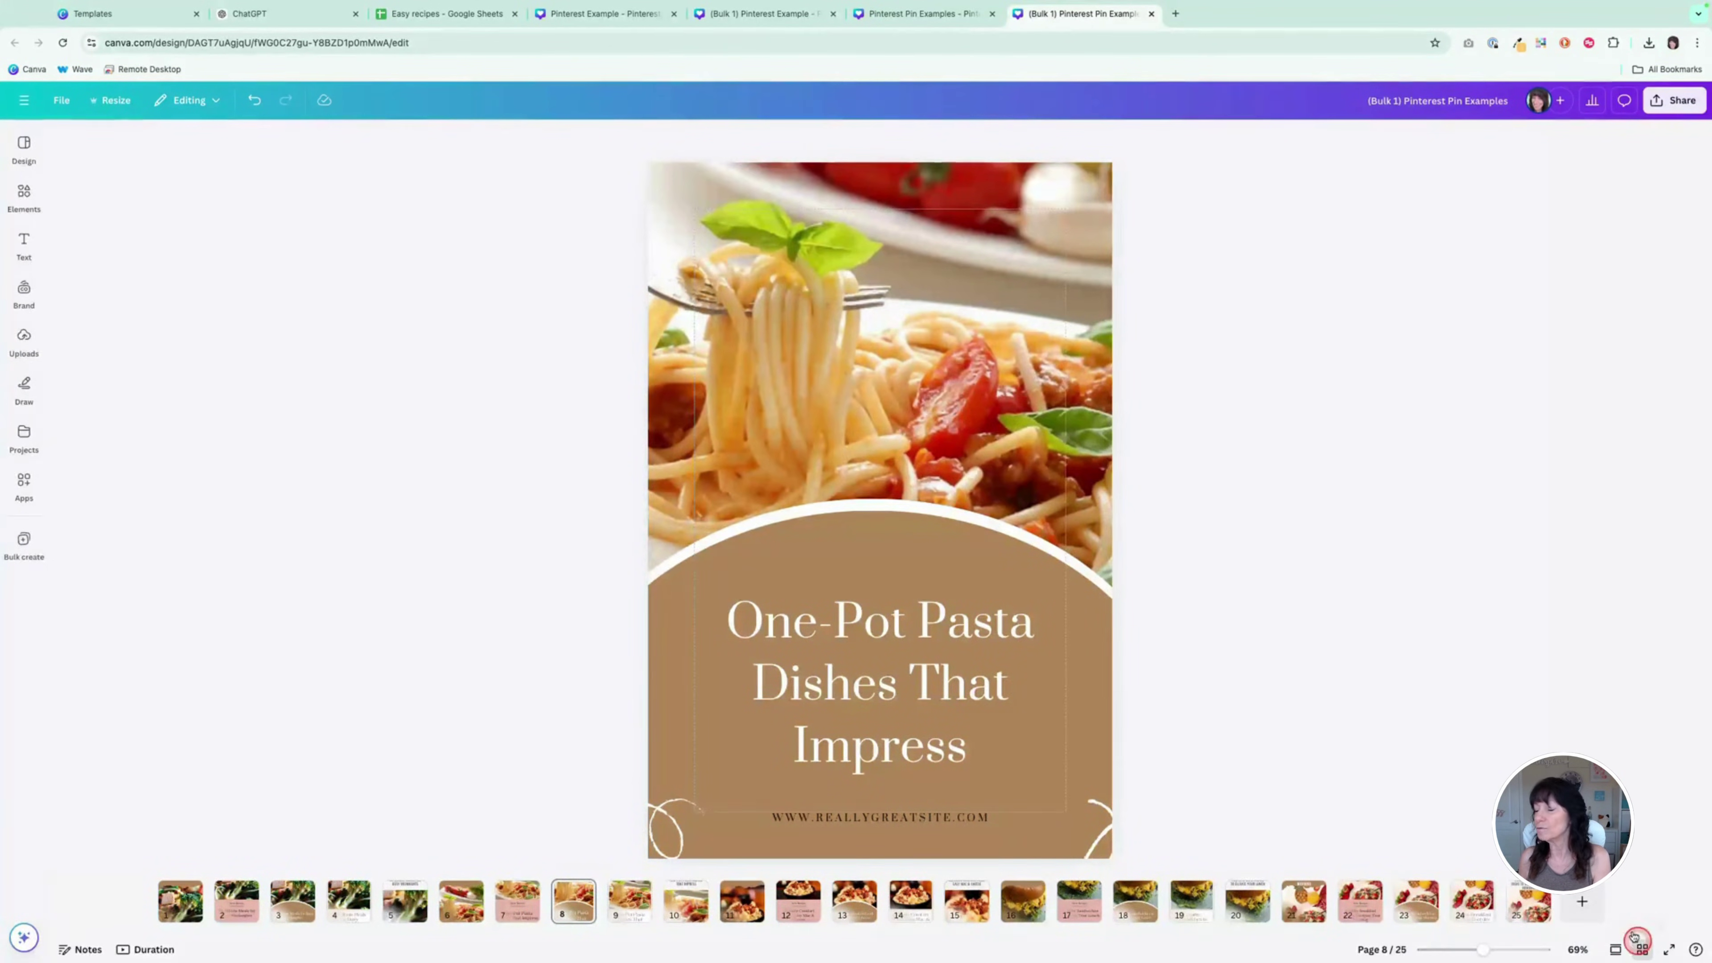
# Step: Review all 25 generated pins in grid view, then switch to the Pinterest Example template design
pyautogui.click(1640, 948)
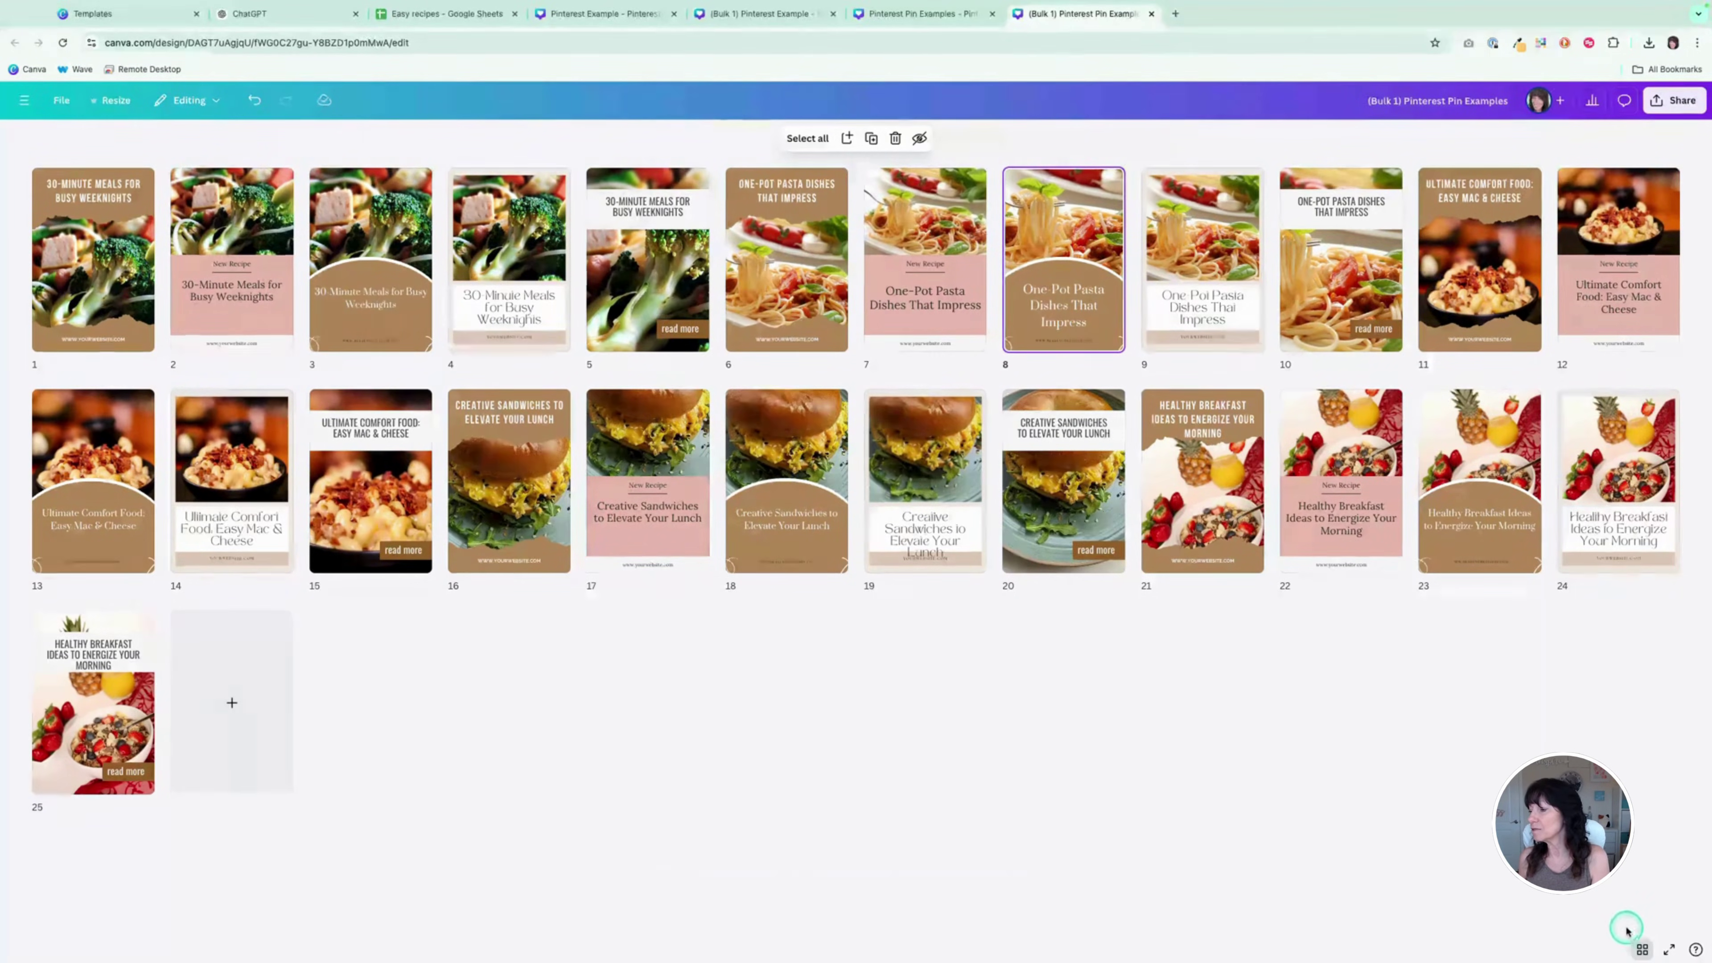
pyautogui.click(1643, 947)
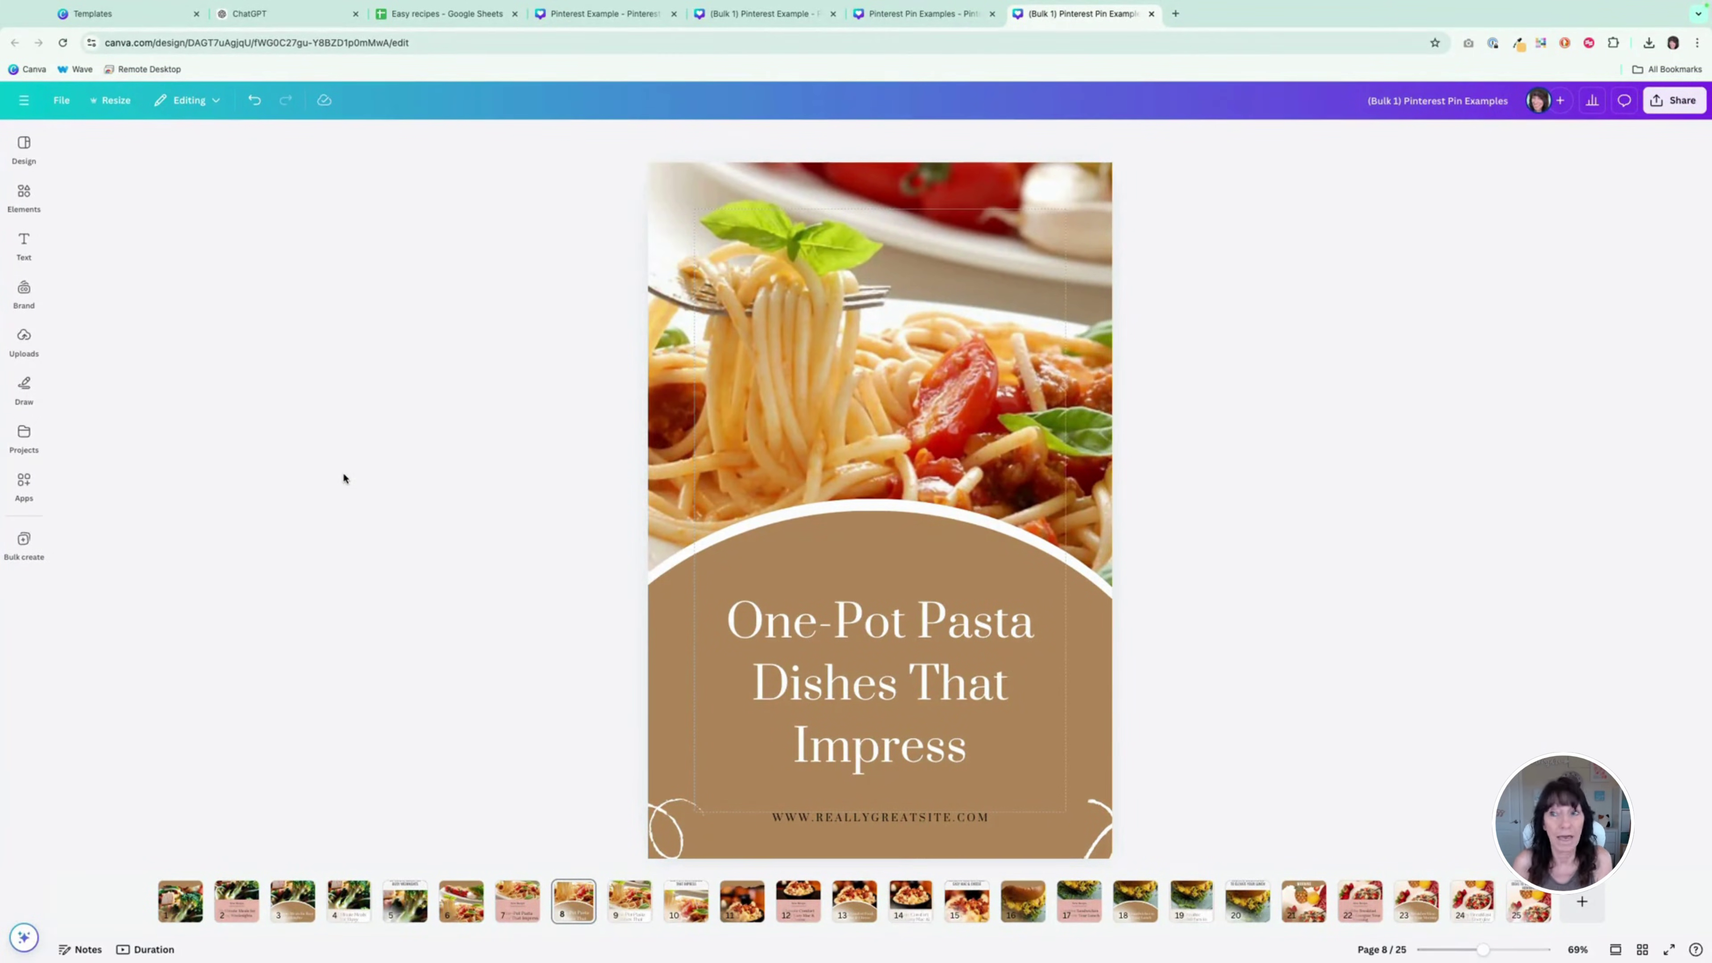
pyautogui.click(605, 14)
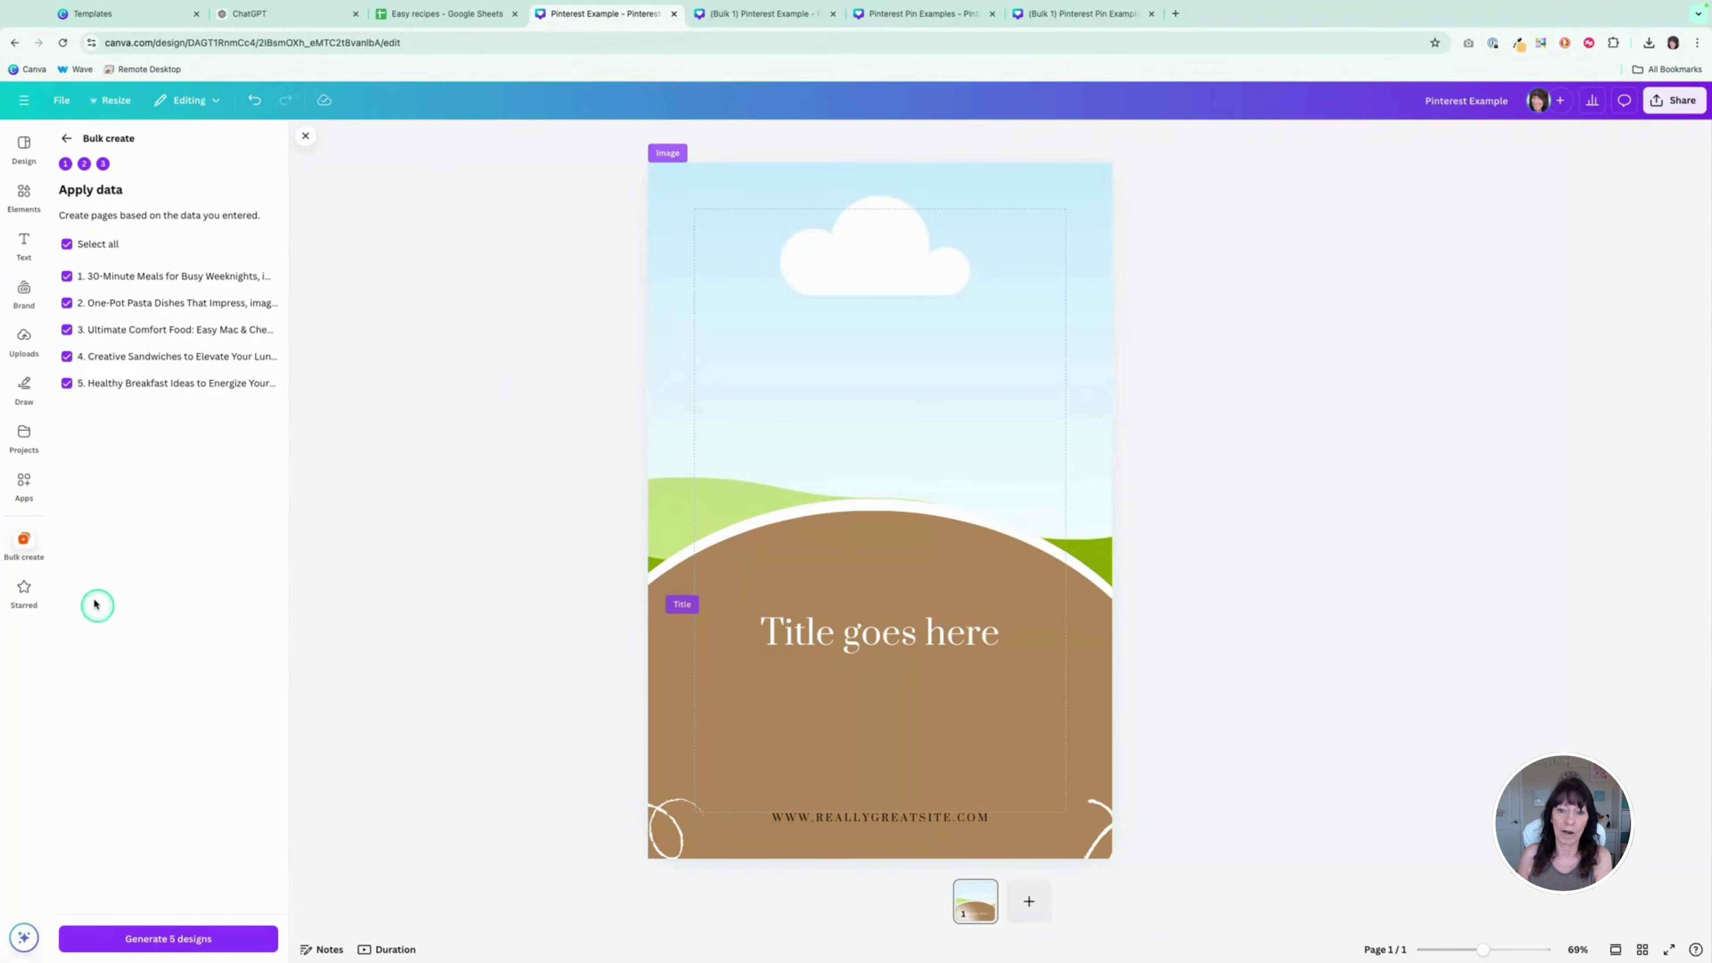
# Step: Reopen Bulk create from Apps, step back to Add your data, and choose Enter data manually
pyautogui.click(22, 540)
pyautogui.click(19, 536)
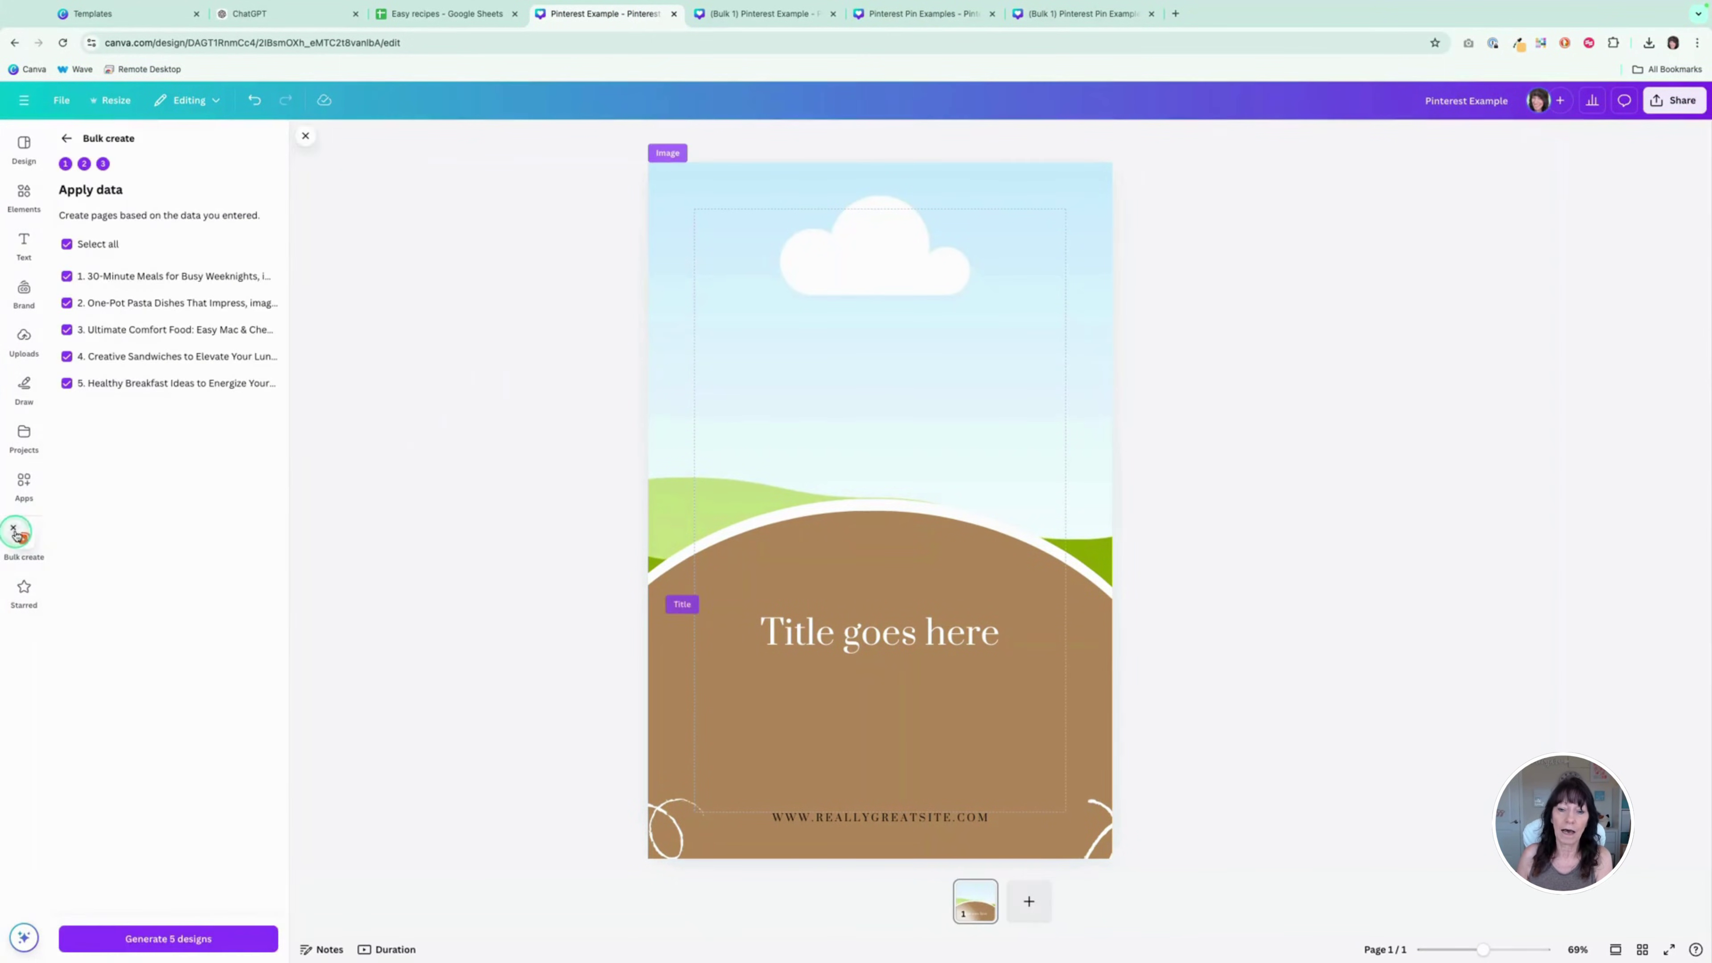
pyautogui.click(12, 529)
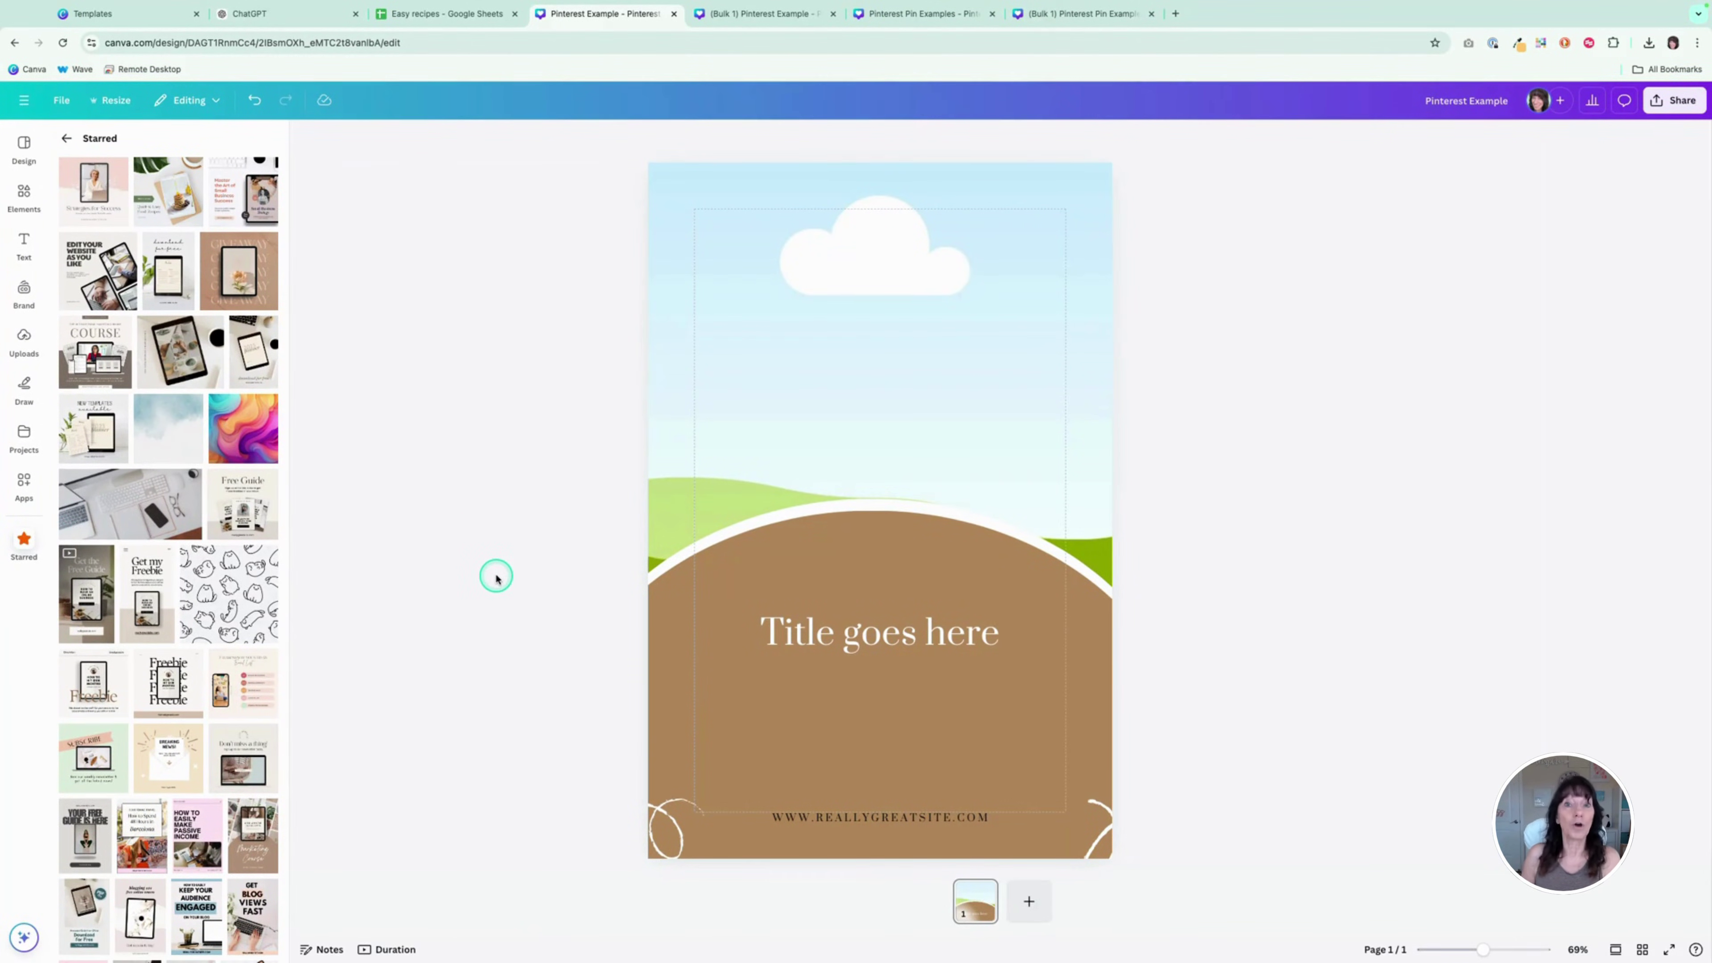
pyautogui.click(22, 485)
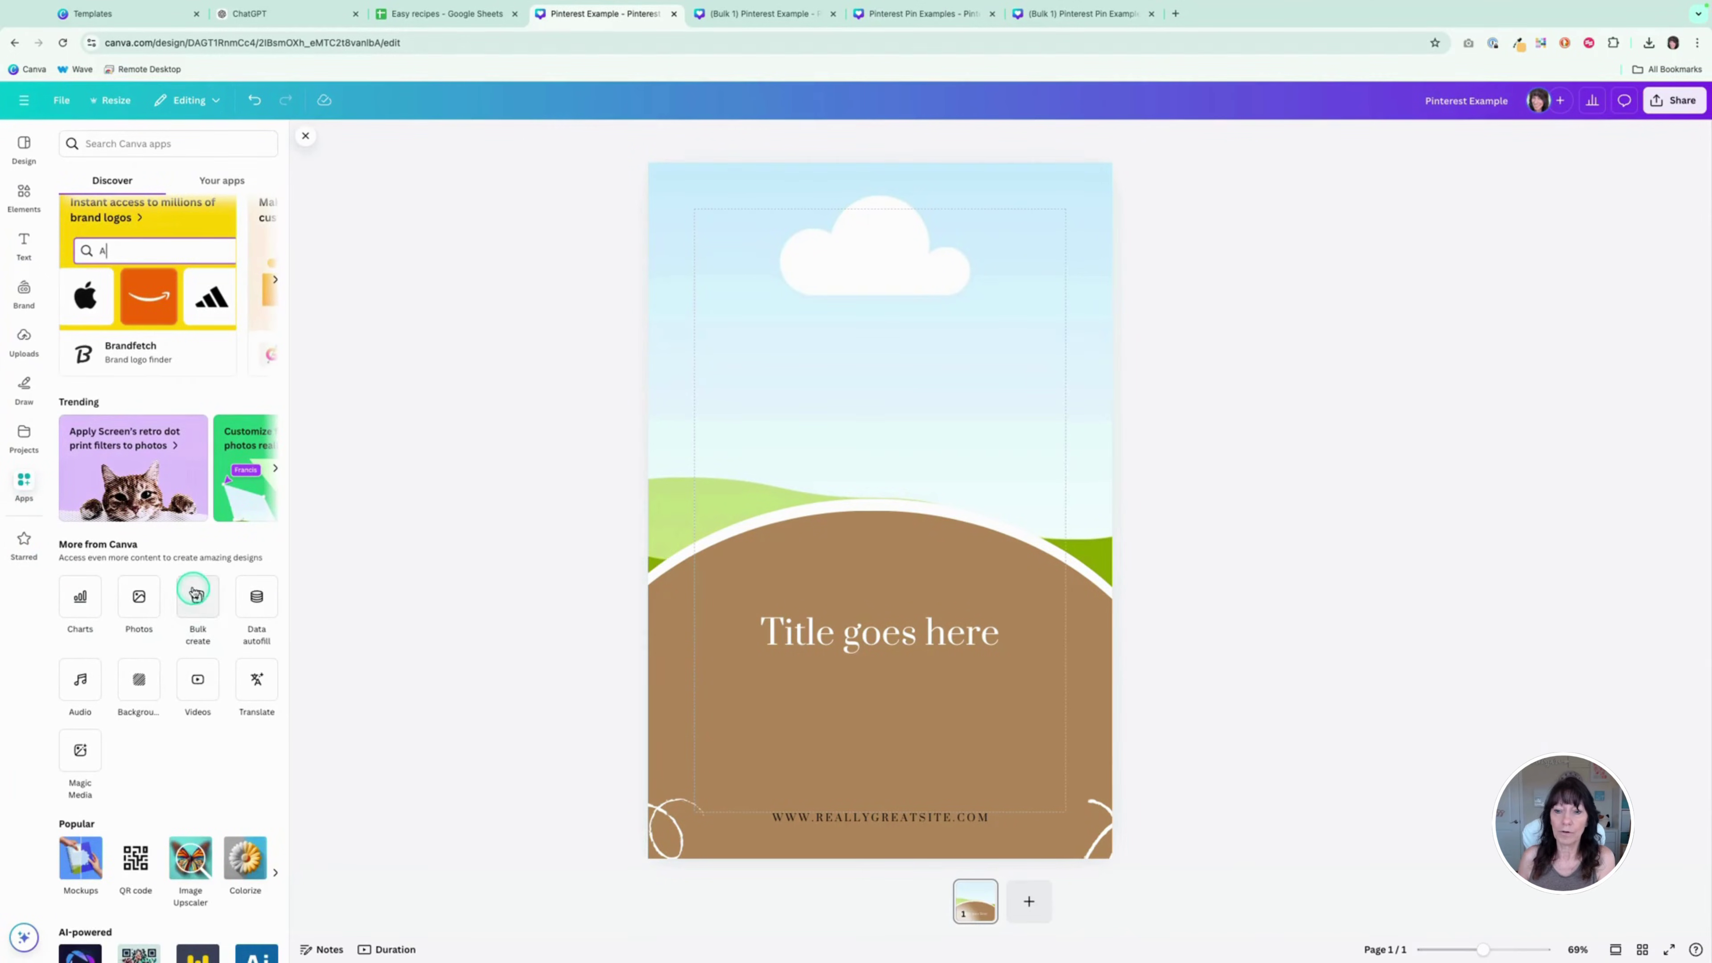
pyautogui.click(196, 603)
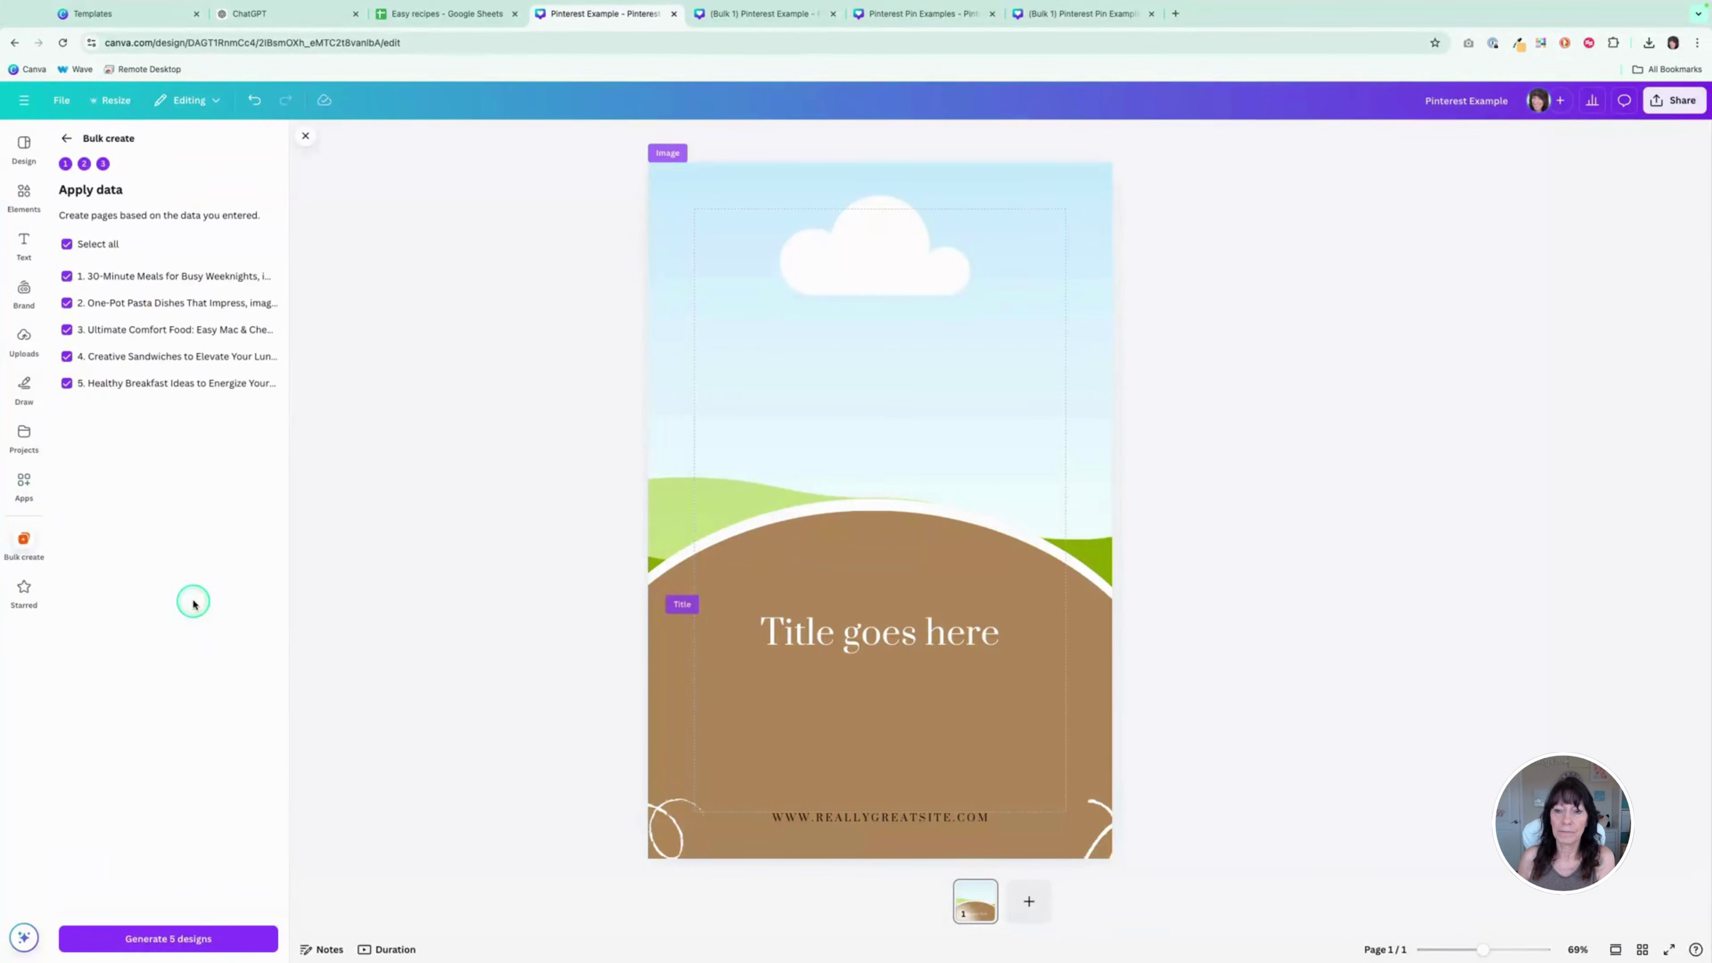
pyautogui.click(68, 138)
pyautogui.click(63, 140)
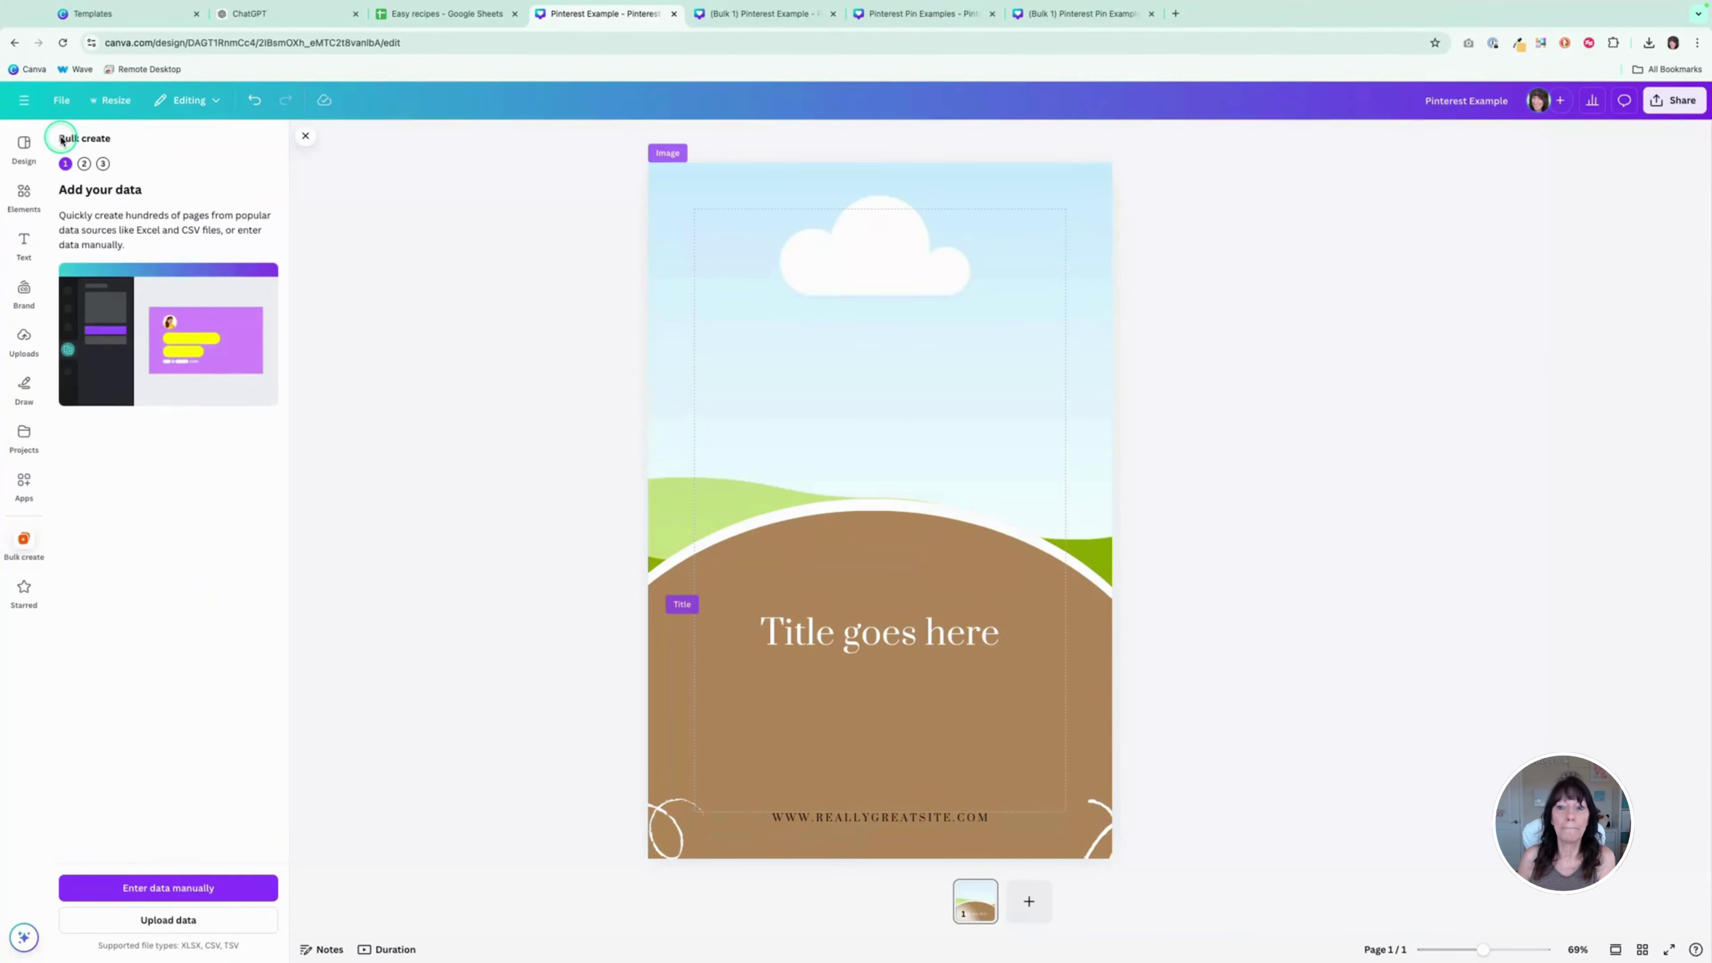
pyautogui.click(209, 889)
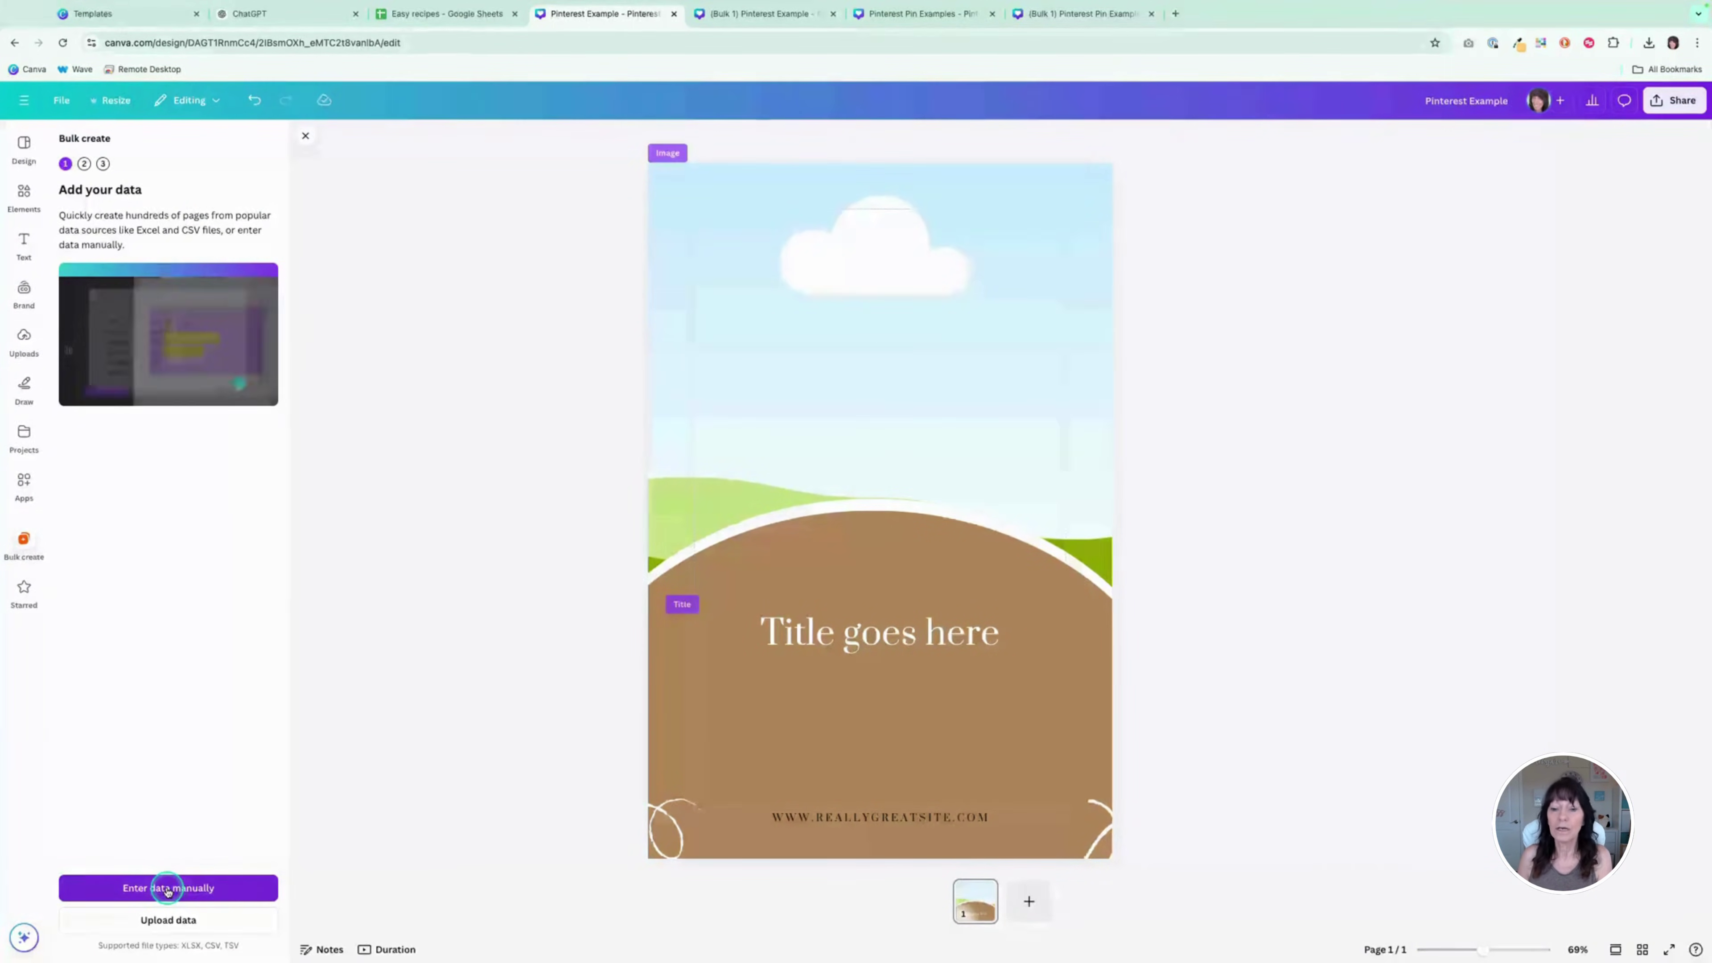
pyautogui.click(168, 889)
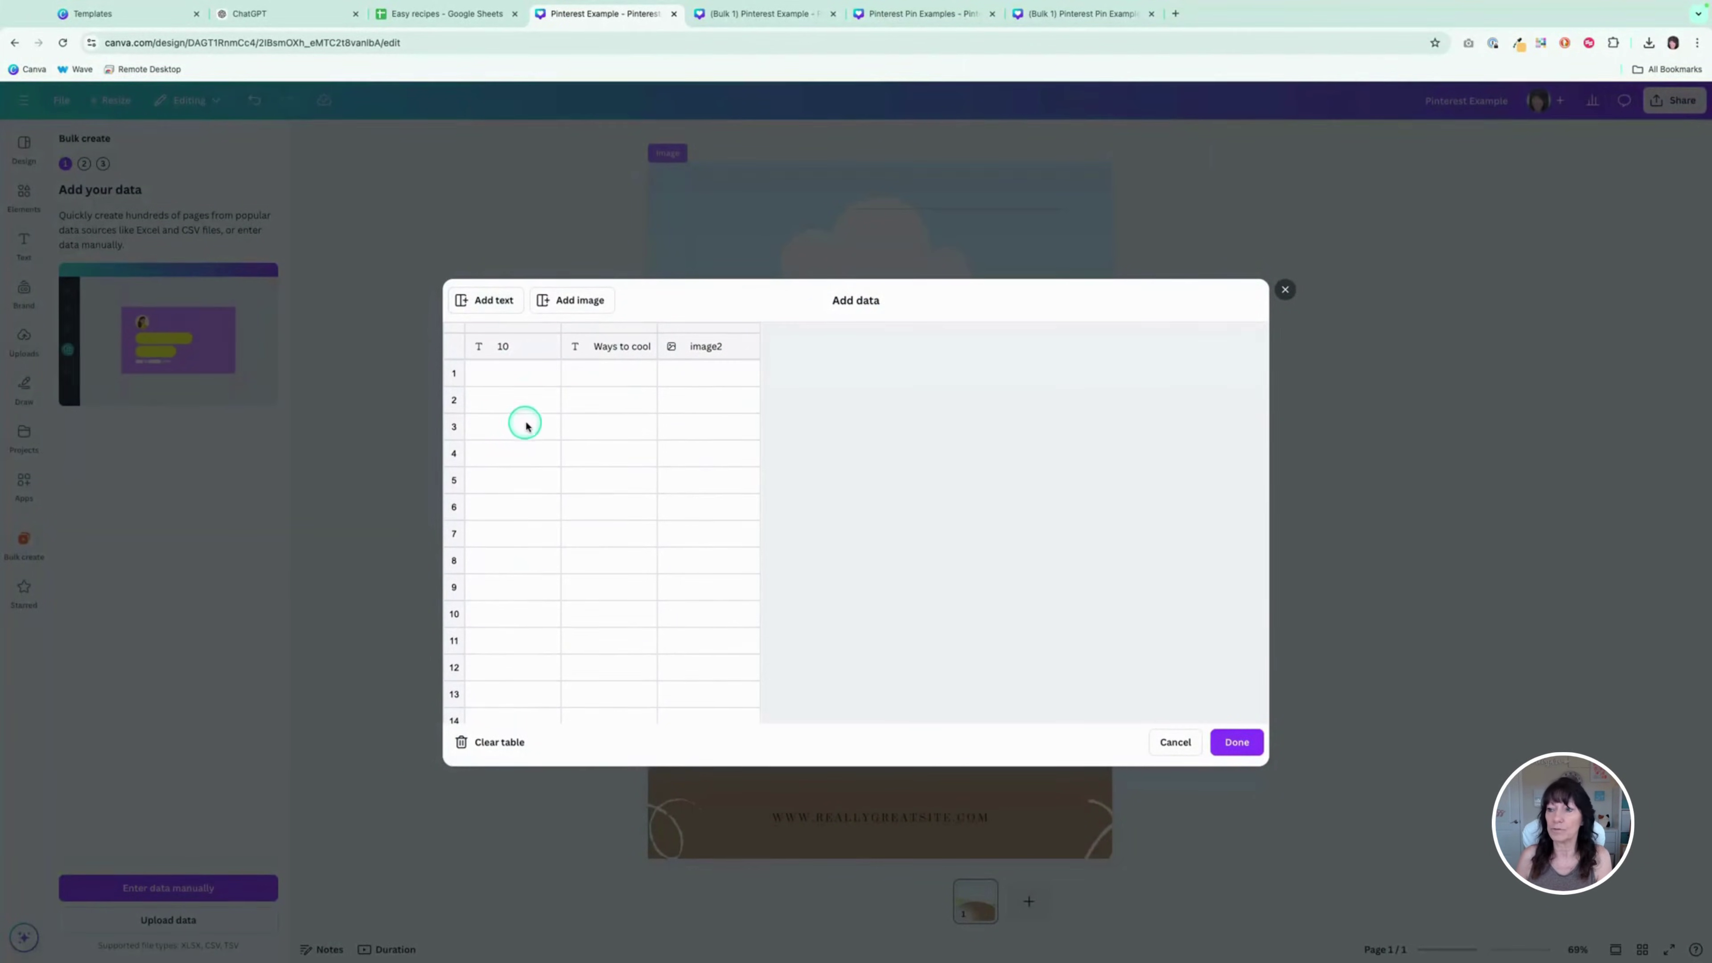
# Step: Rename header 10 to Title, delete the Ways to cool column, and rename image2 to Image
pyautogui.click(534, 350)
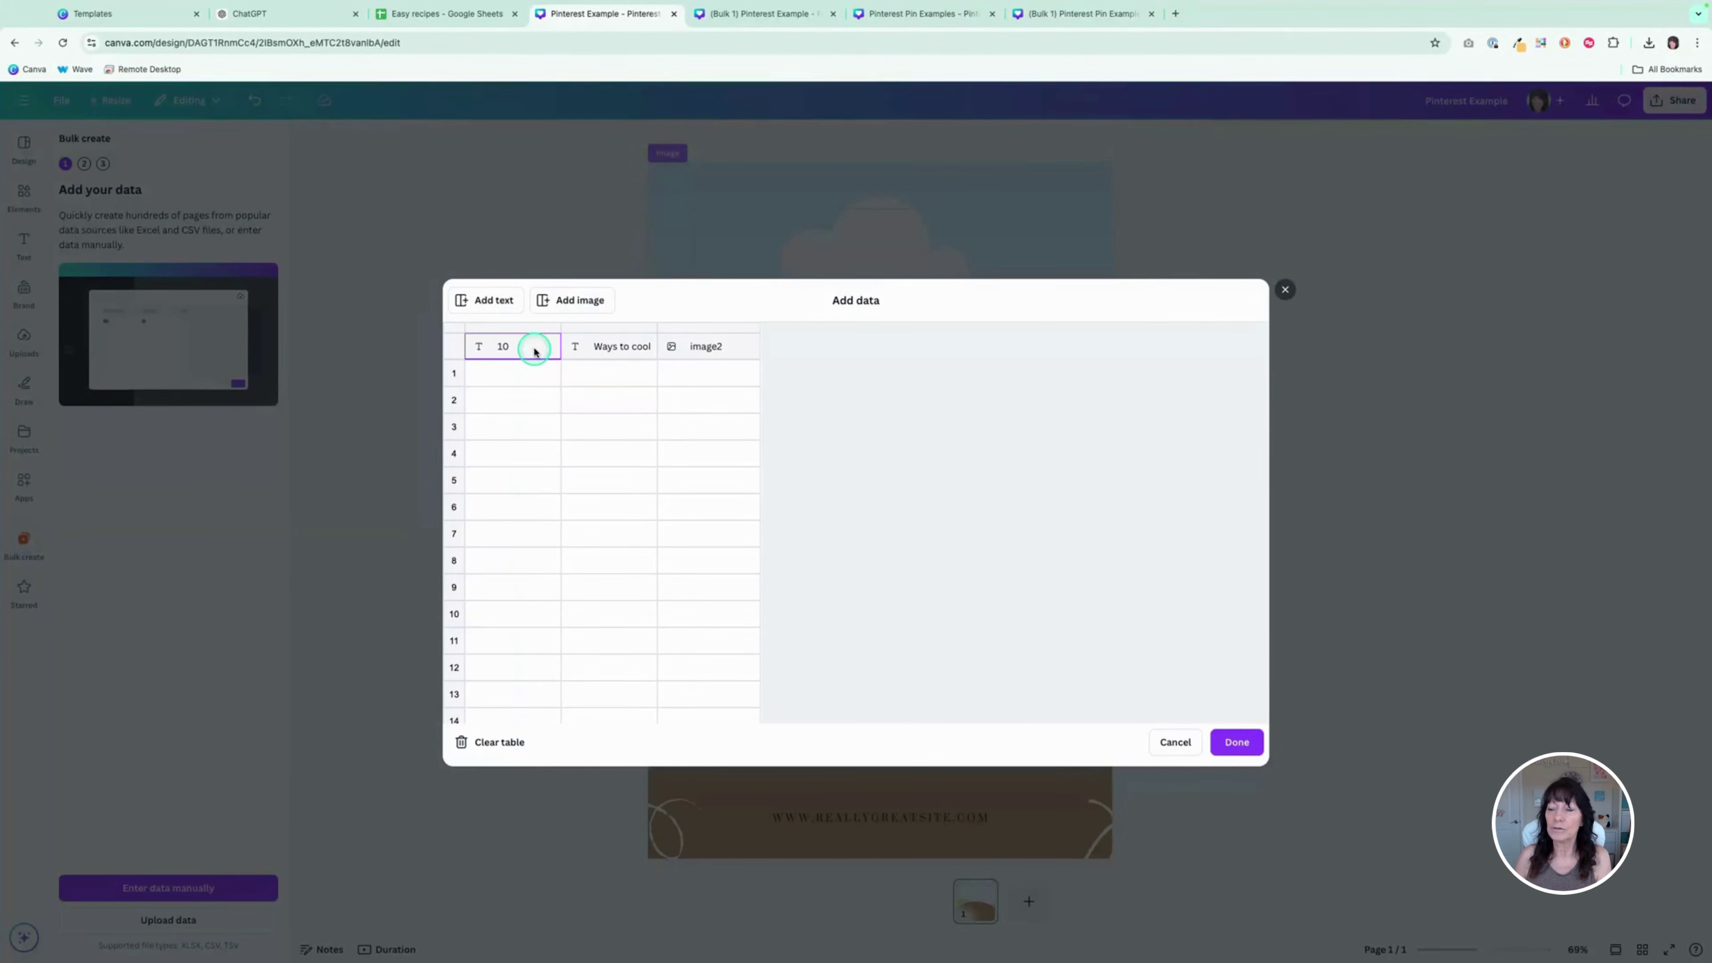
pyautogui.click(1286, 291)
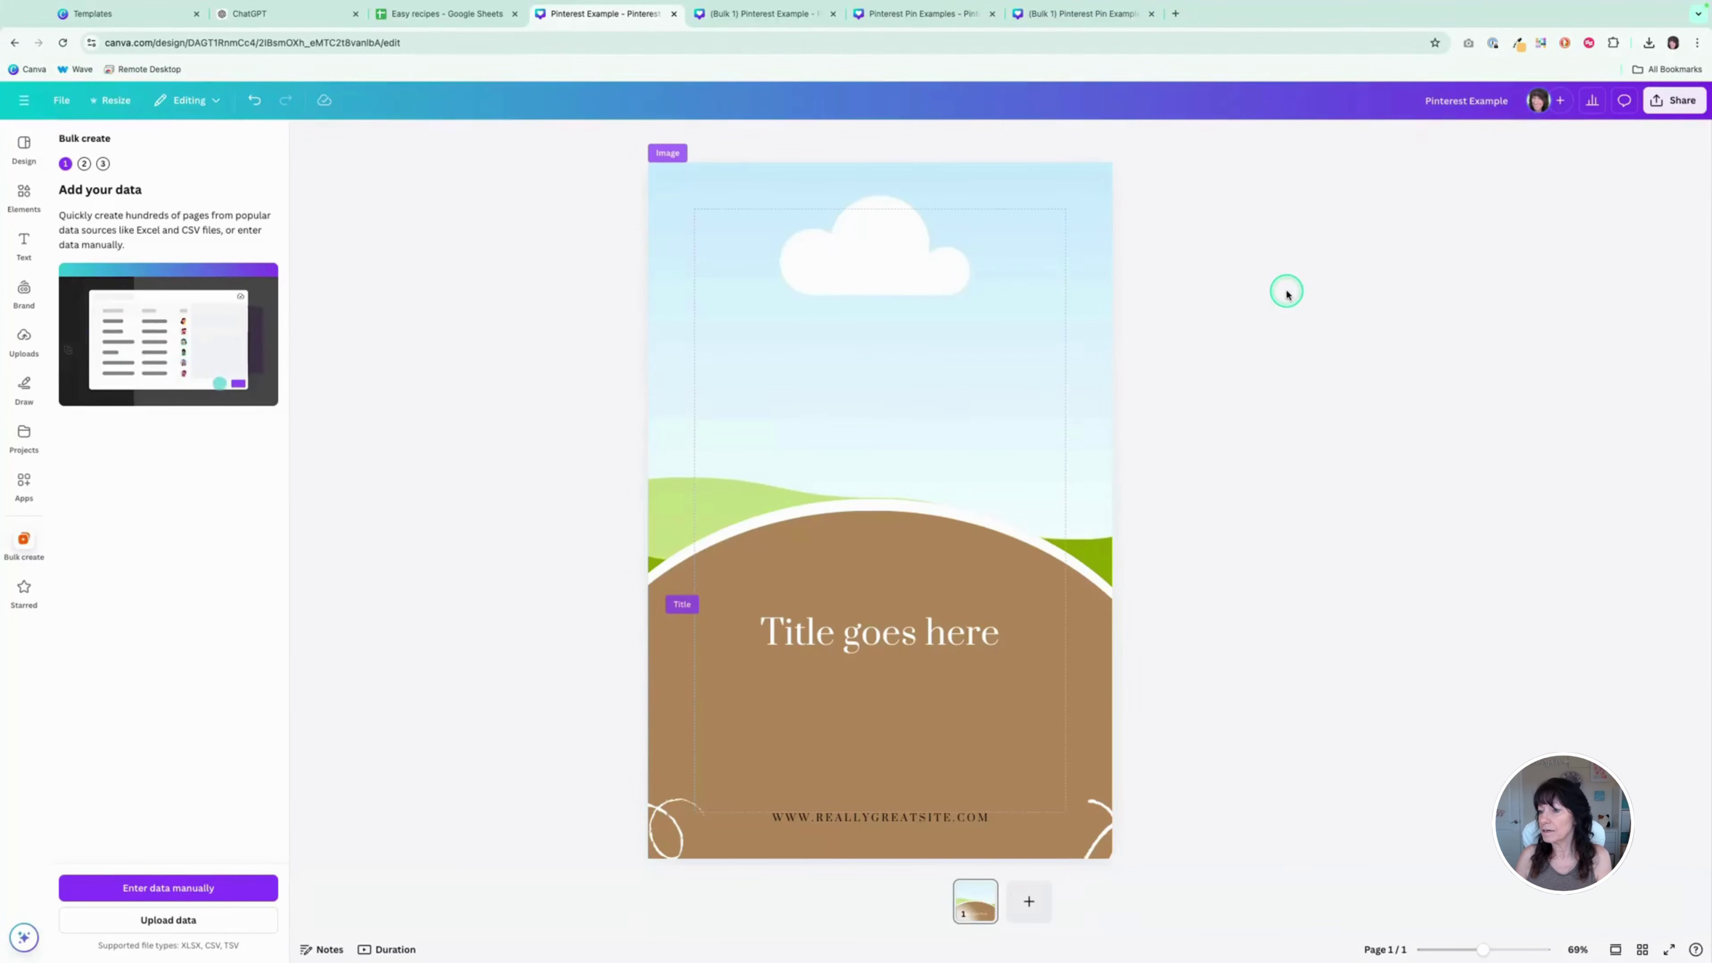
pyautogui.click(179, 883)
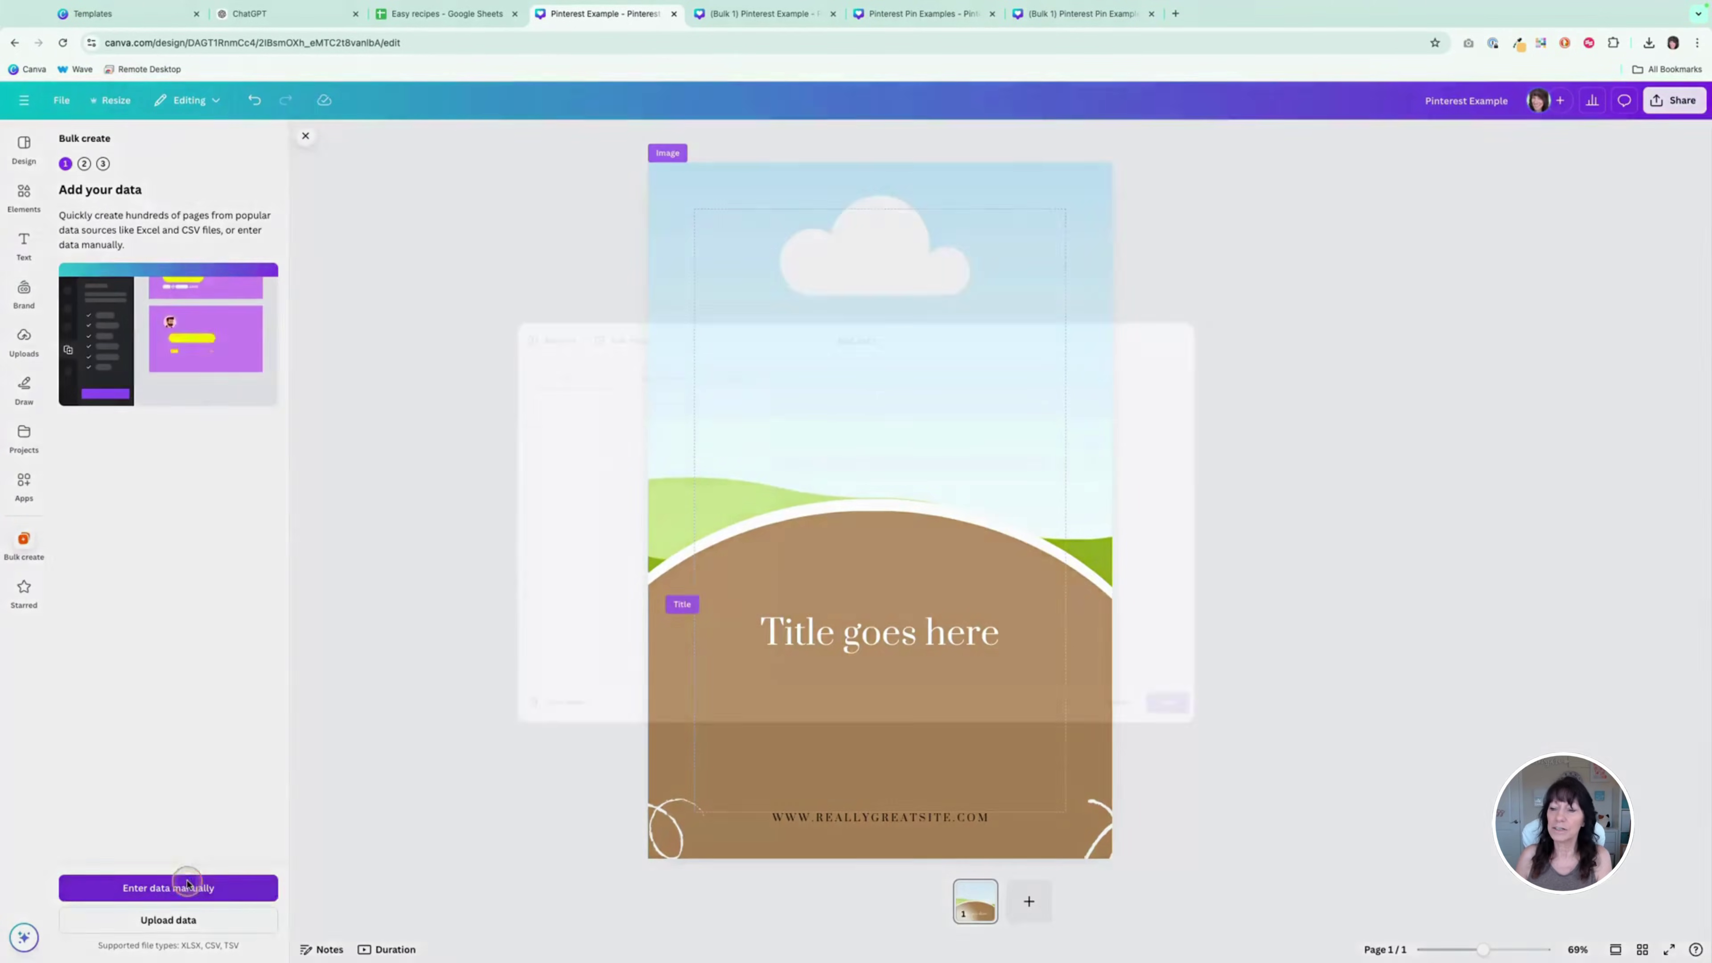
pyautogui.click(521, 346)
pyautogui.moveTo(522, 346)
pyautogui.mouseDown()
pyautogui.moveTo(455, 337)
pyautogui.moveTo(502, 347)
pyautogui.mouseUp()
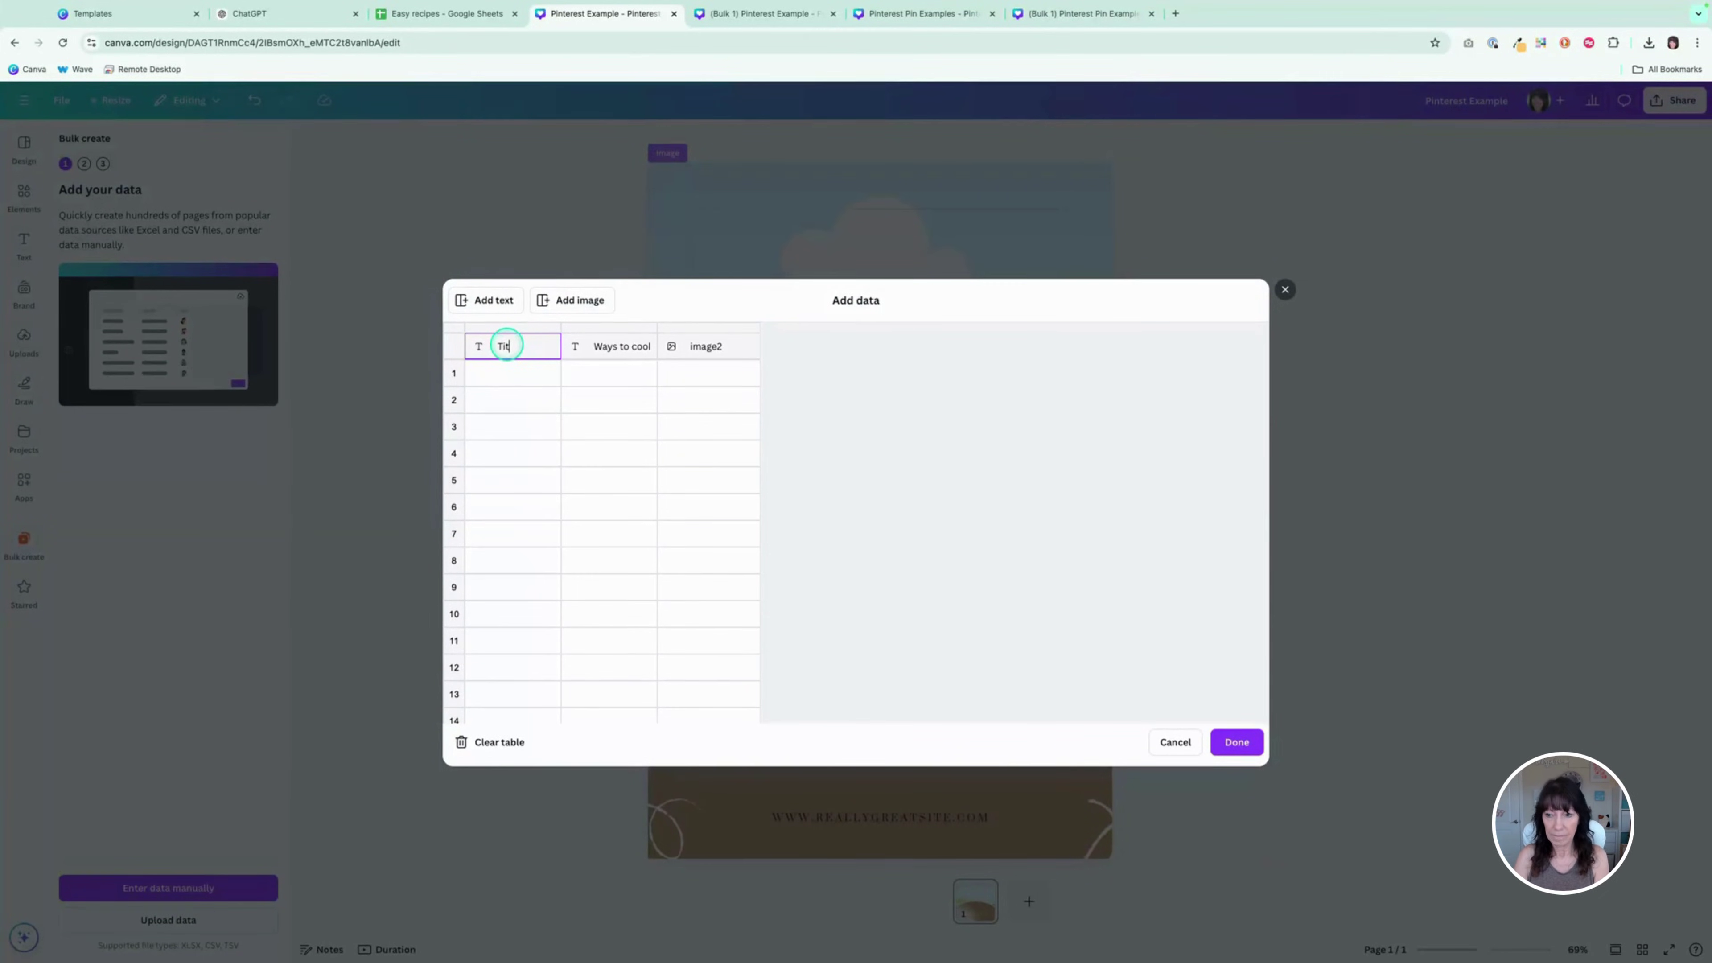
pyautogui.click(602, 349)
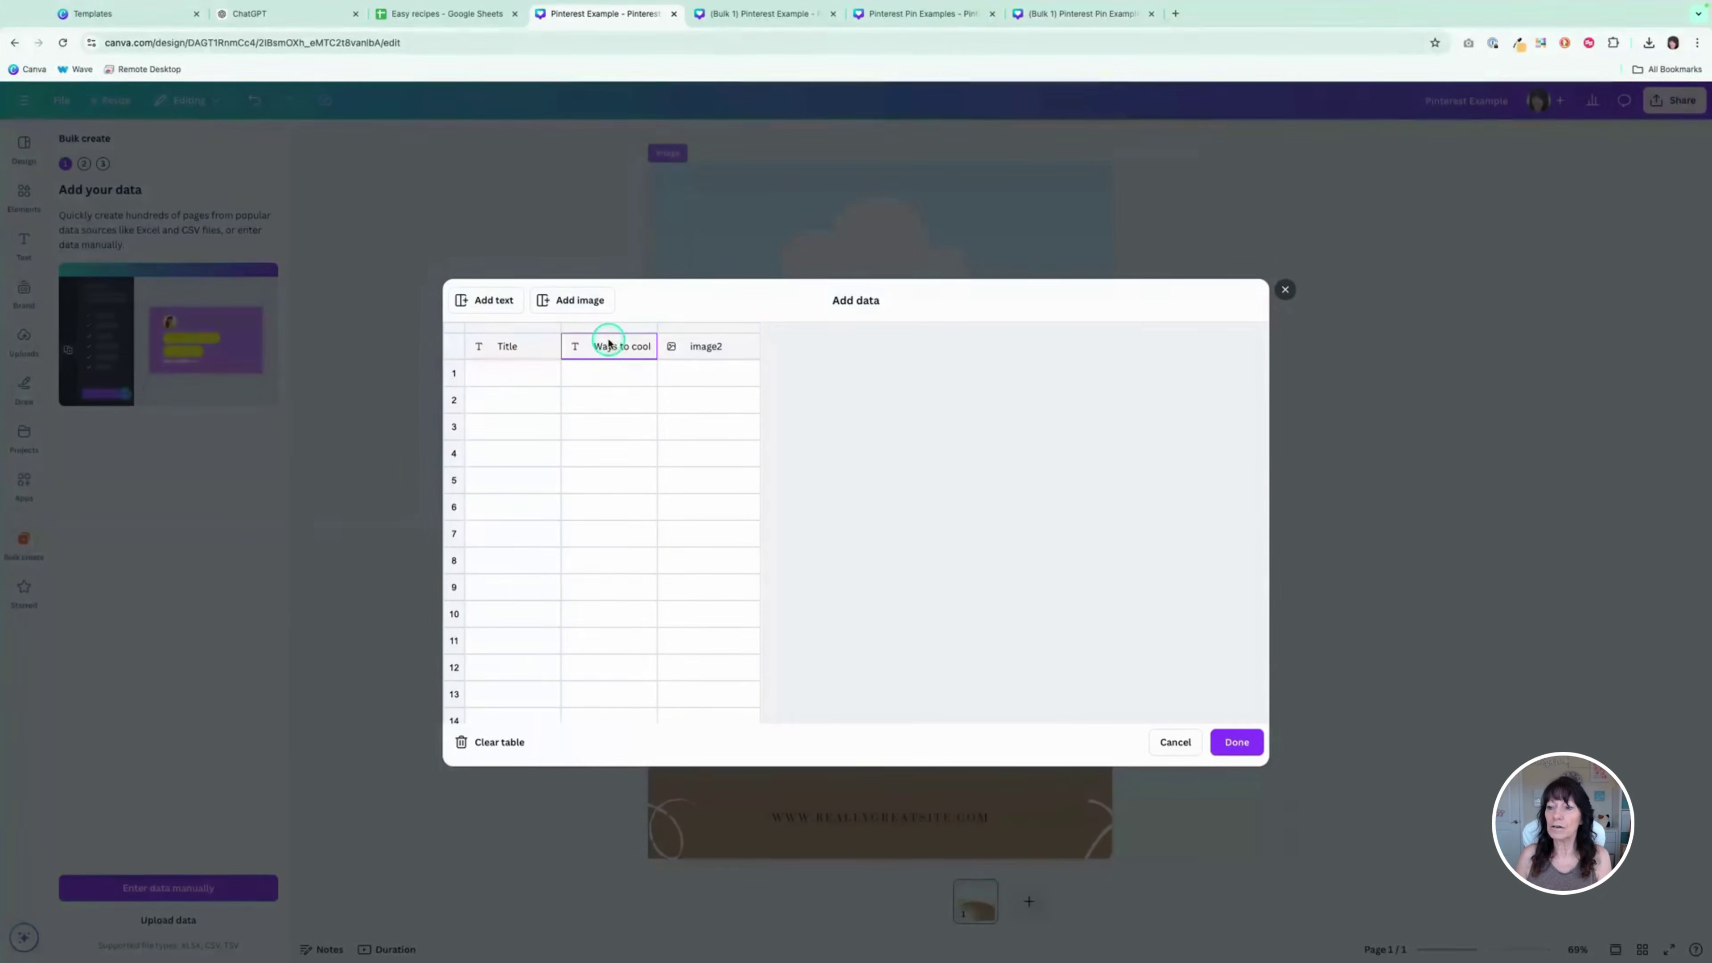
pyautogui.rightClick(617, 344)
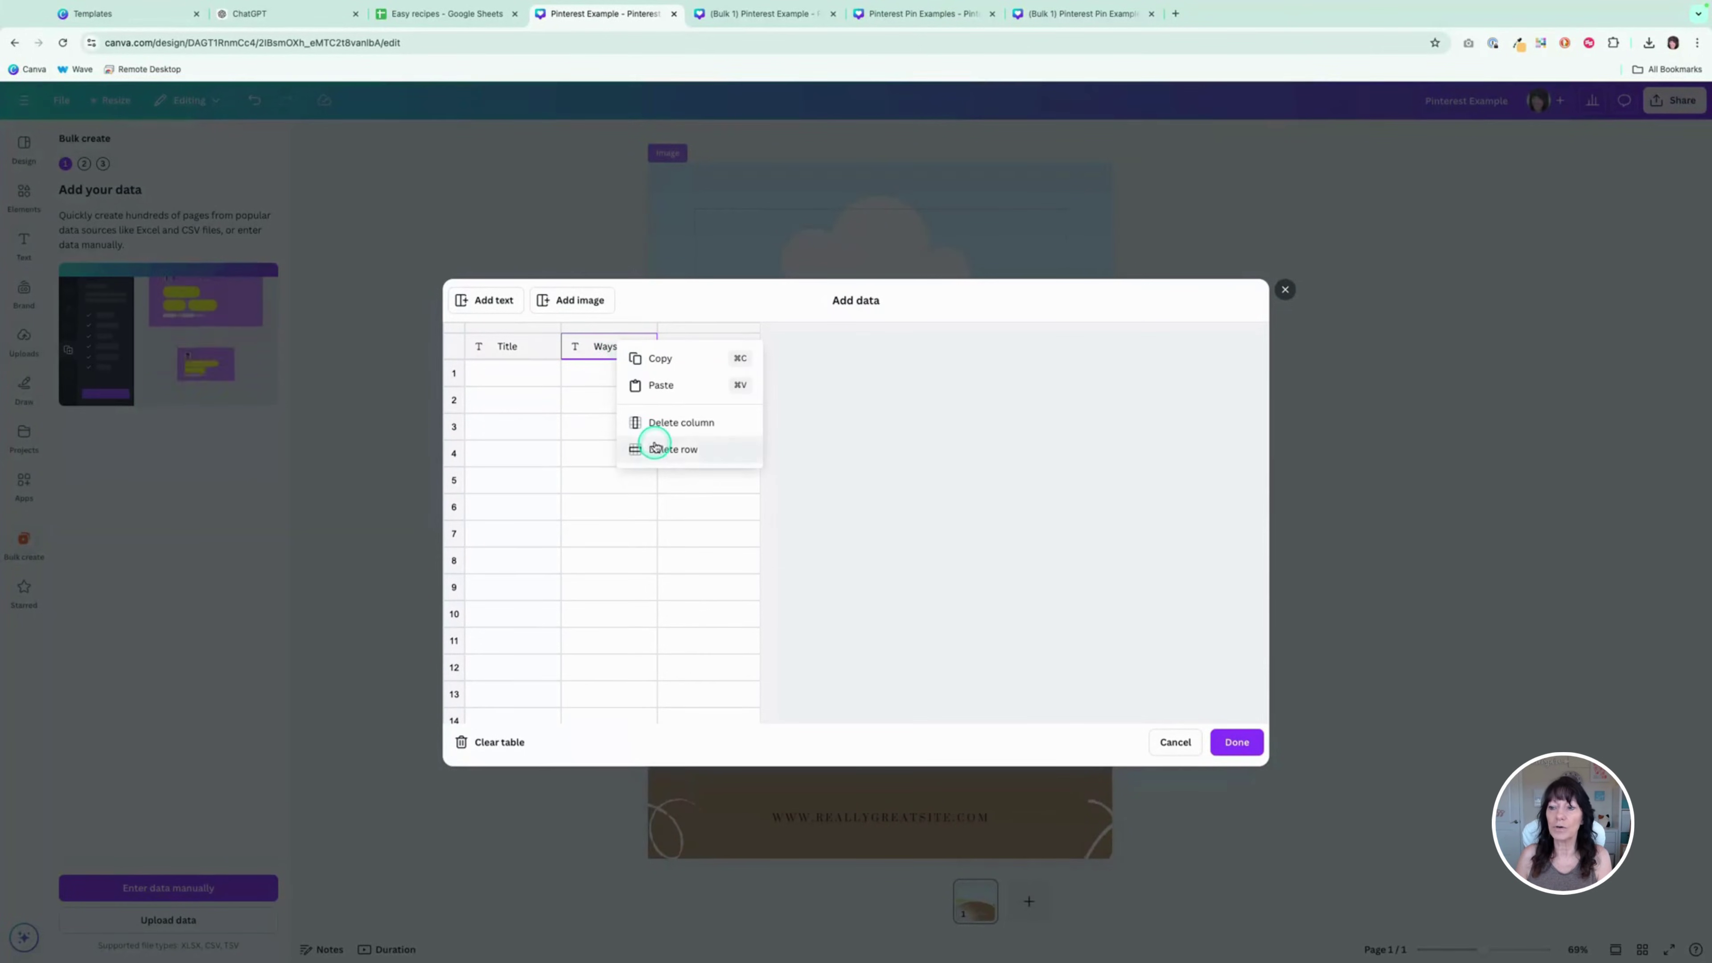
pyautogui.click(657, 423)
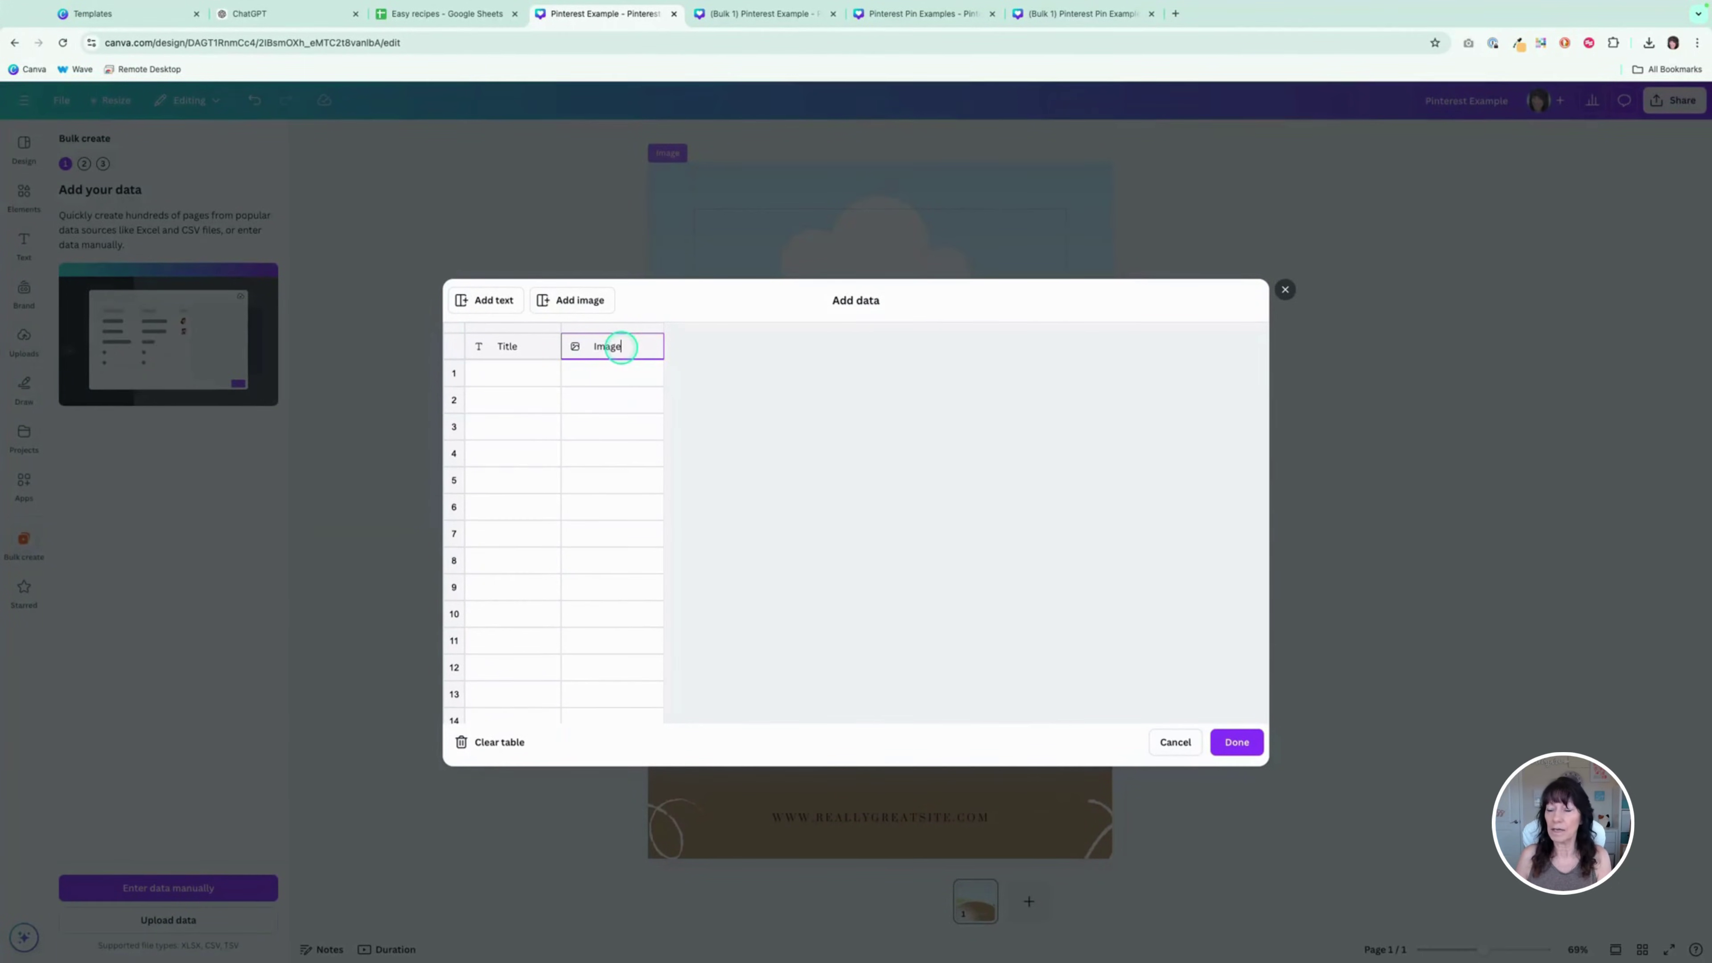
pyautogui.click(508, 375)
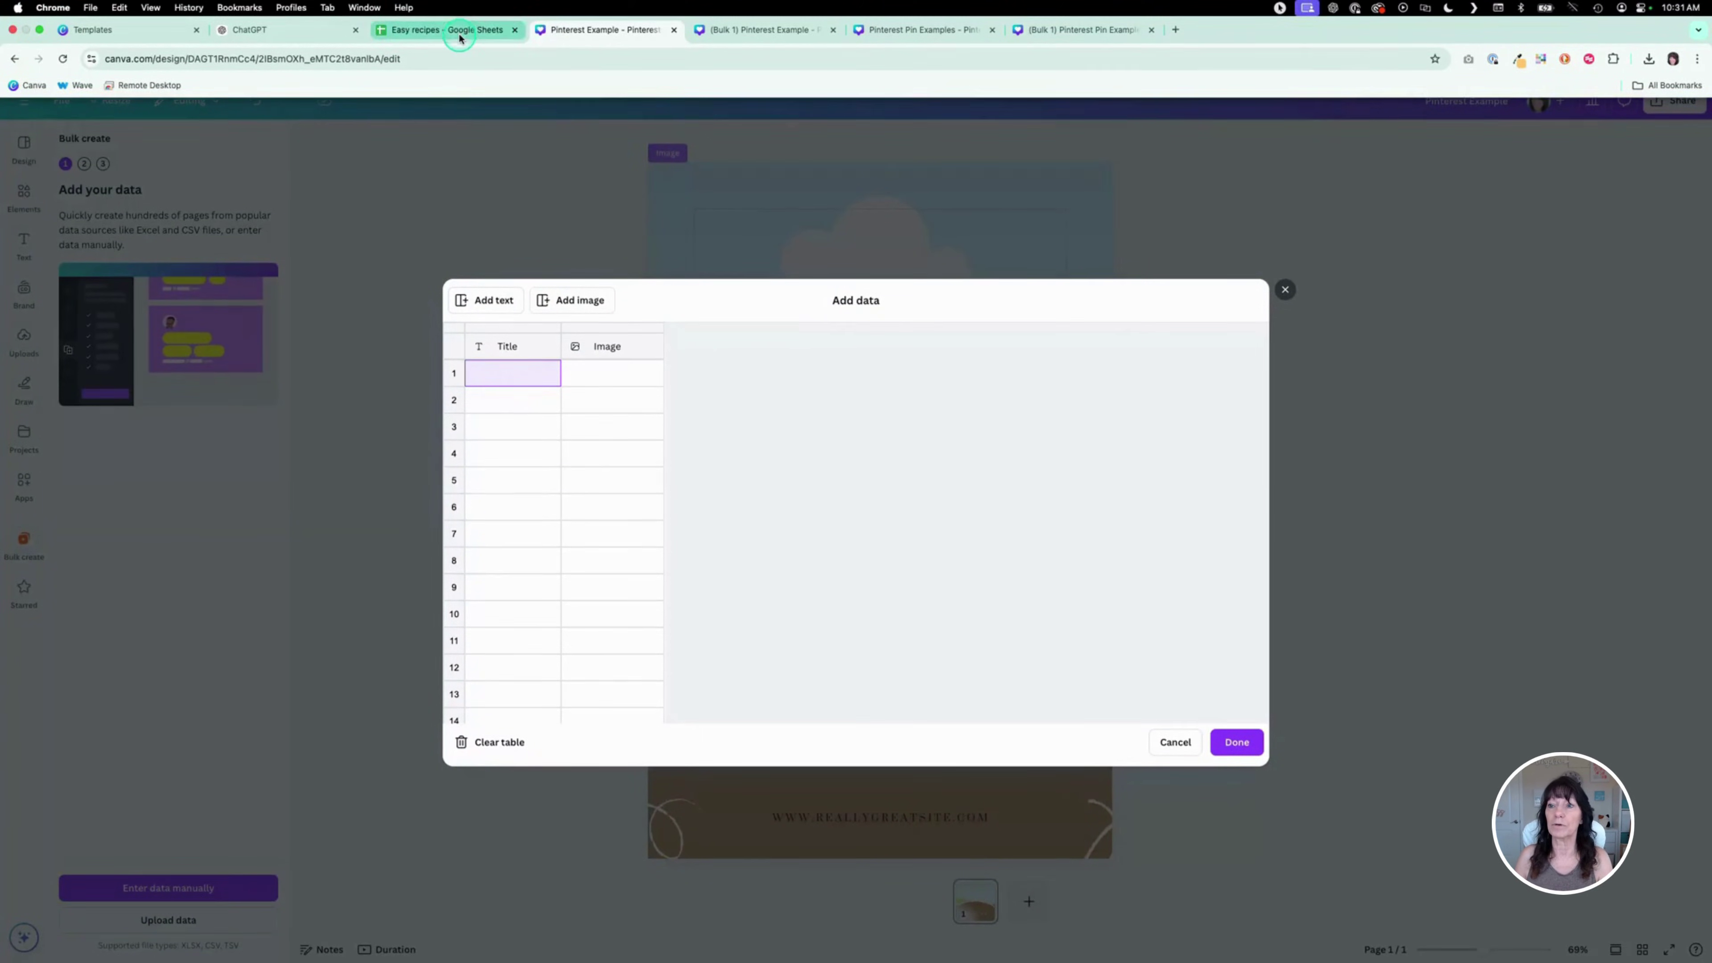
# Step: Copy the 30-Minute Meals title from cell A2 into the first Title cell of Canva's table
pyautogui.click(460, 34)
pyautogui.click(295, 243)
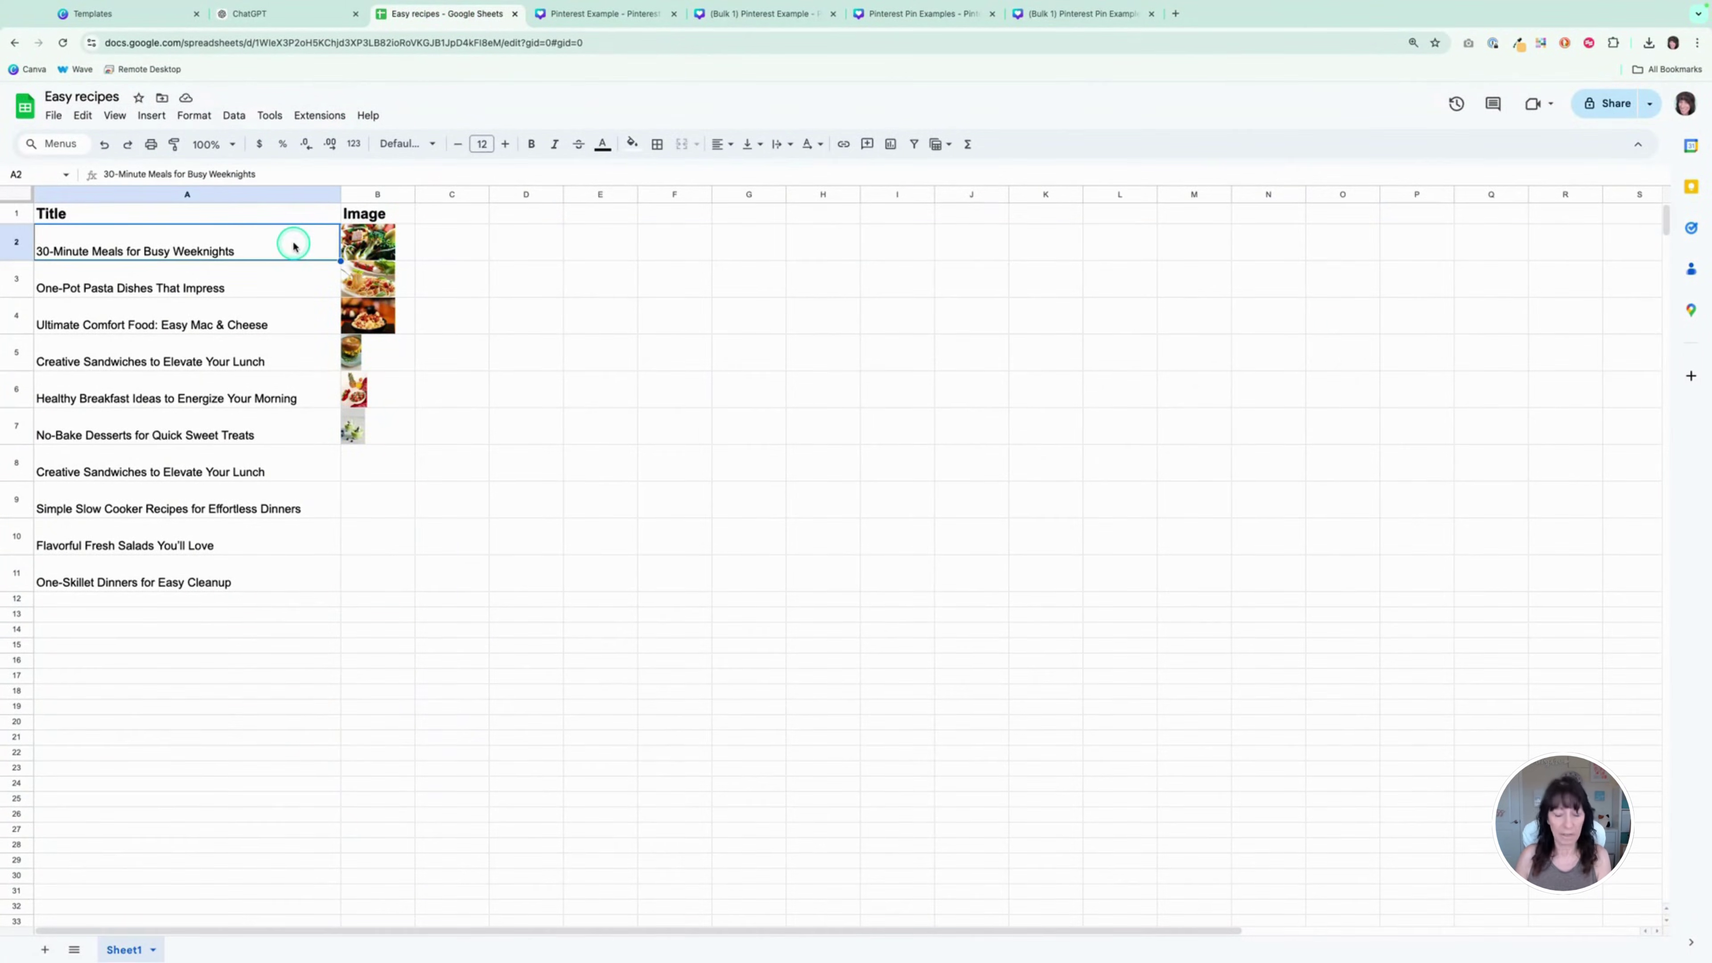
pyautogui.hotkey('ctrl', 'a')
pyautogui.doubleClick(287, 248)
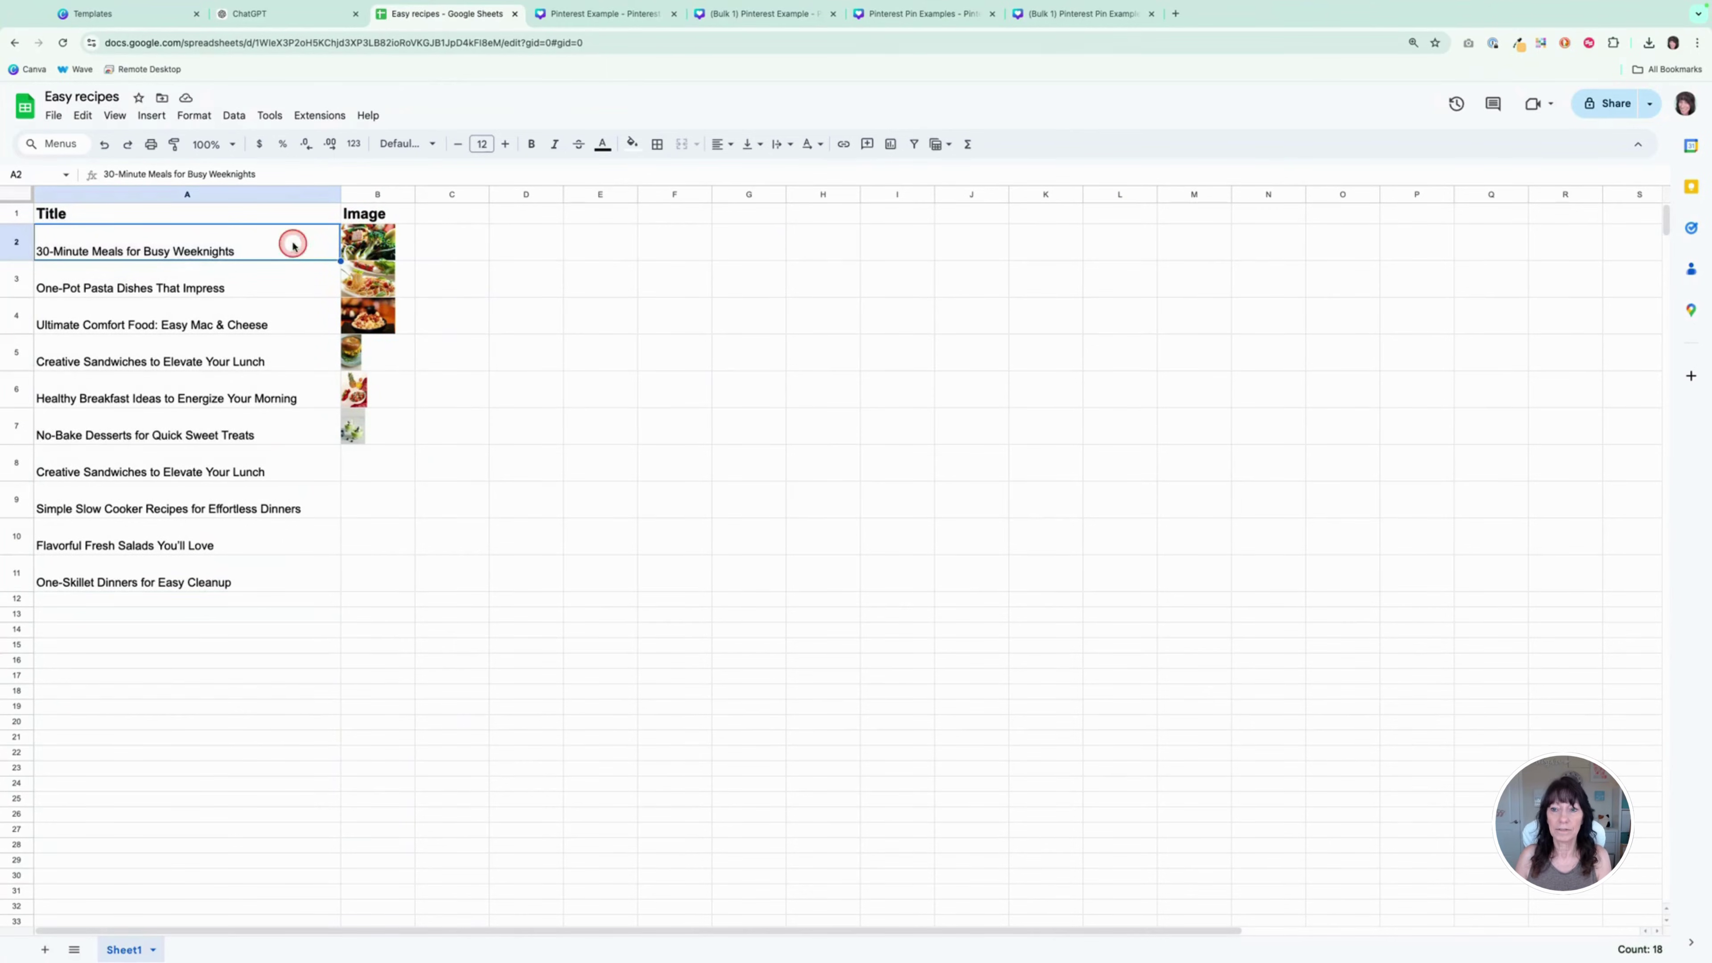
pyautogui.hotkey('ctrl', 'a')
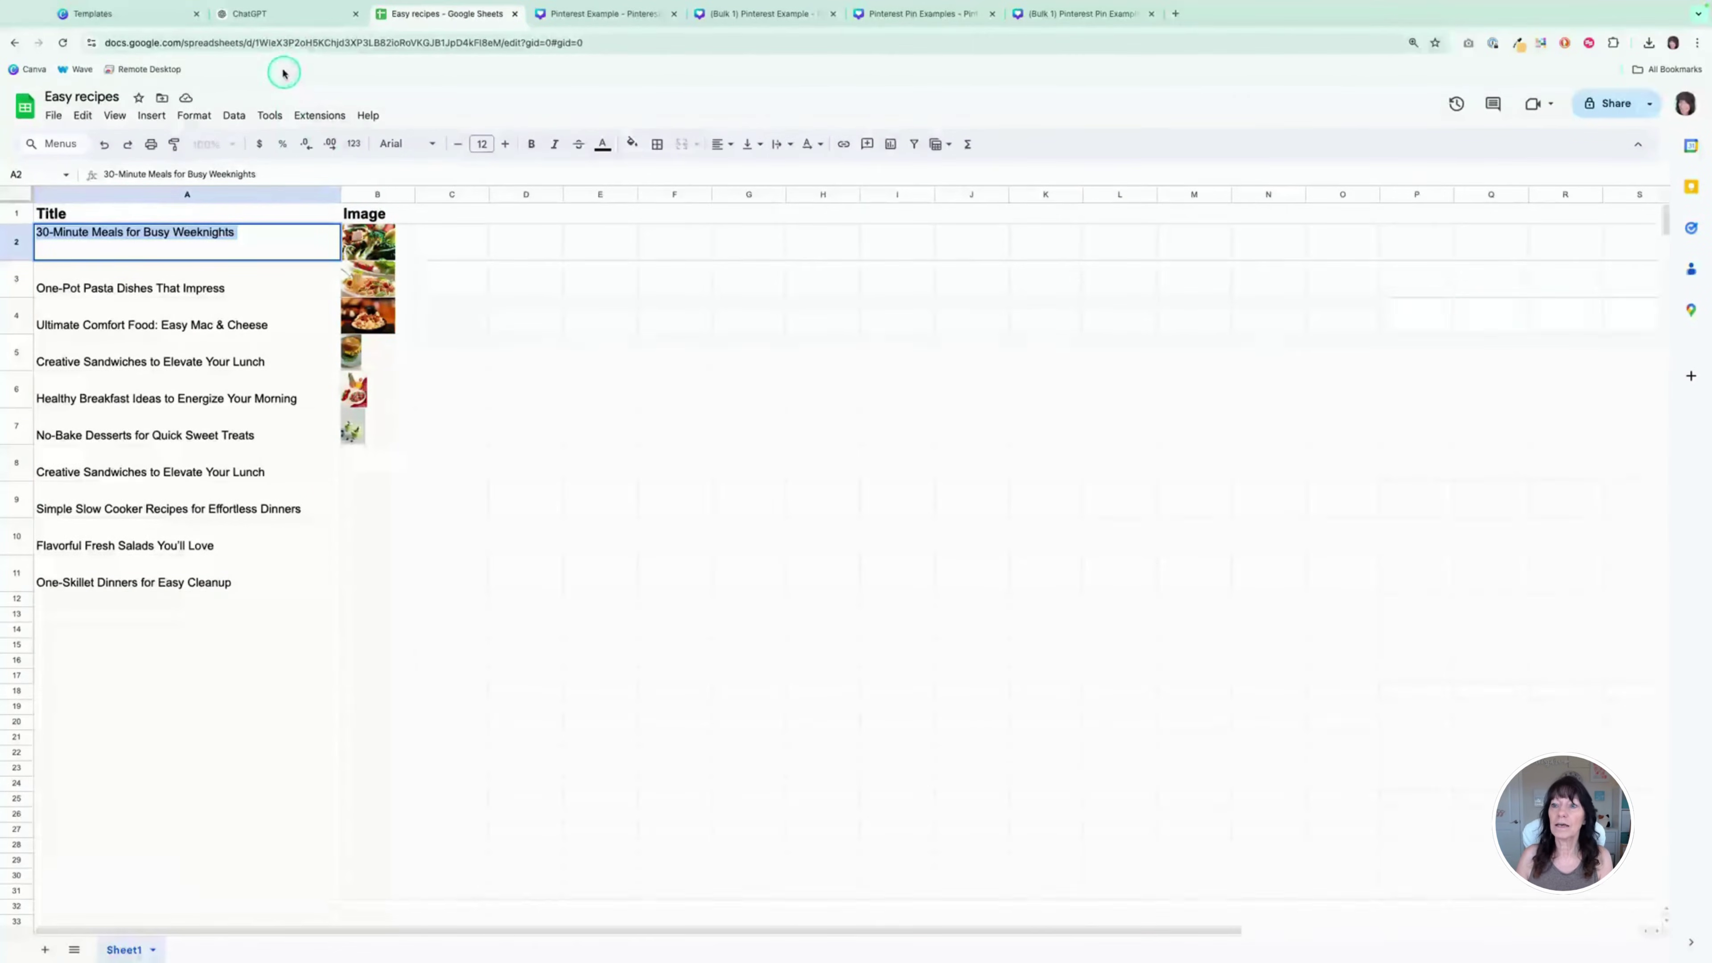
pyautogui.click(599, 13)
pyautogui.click(496, 385)
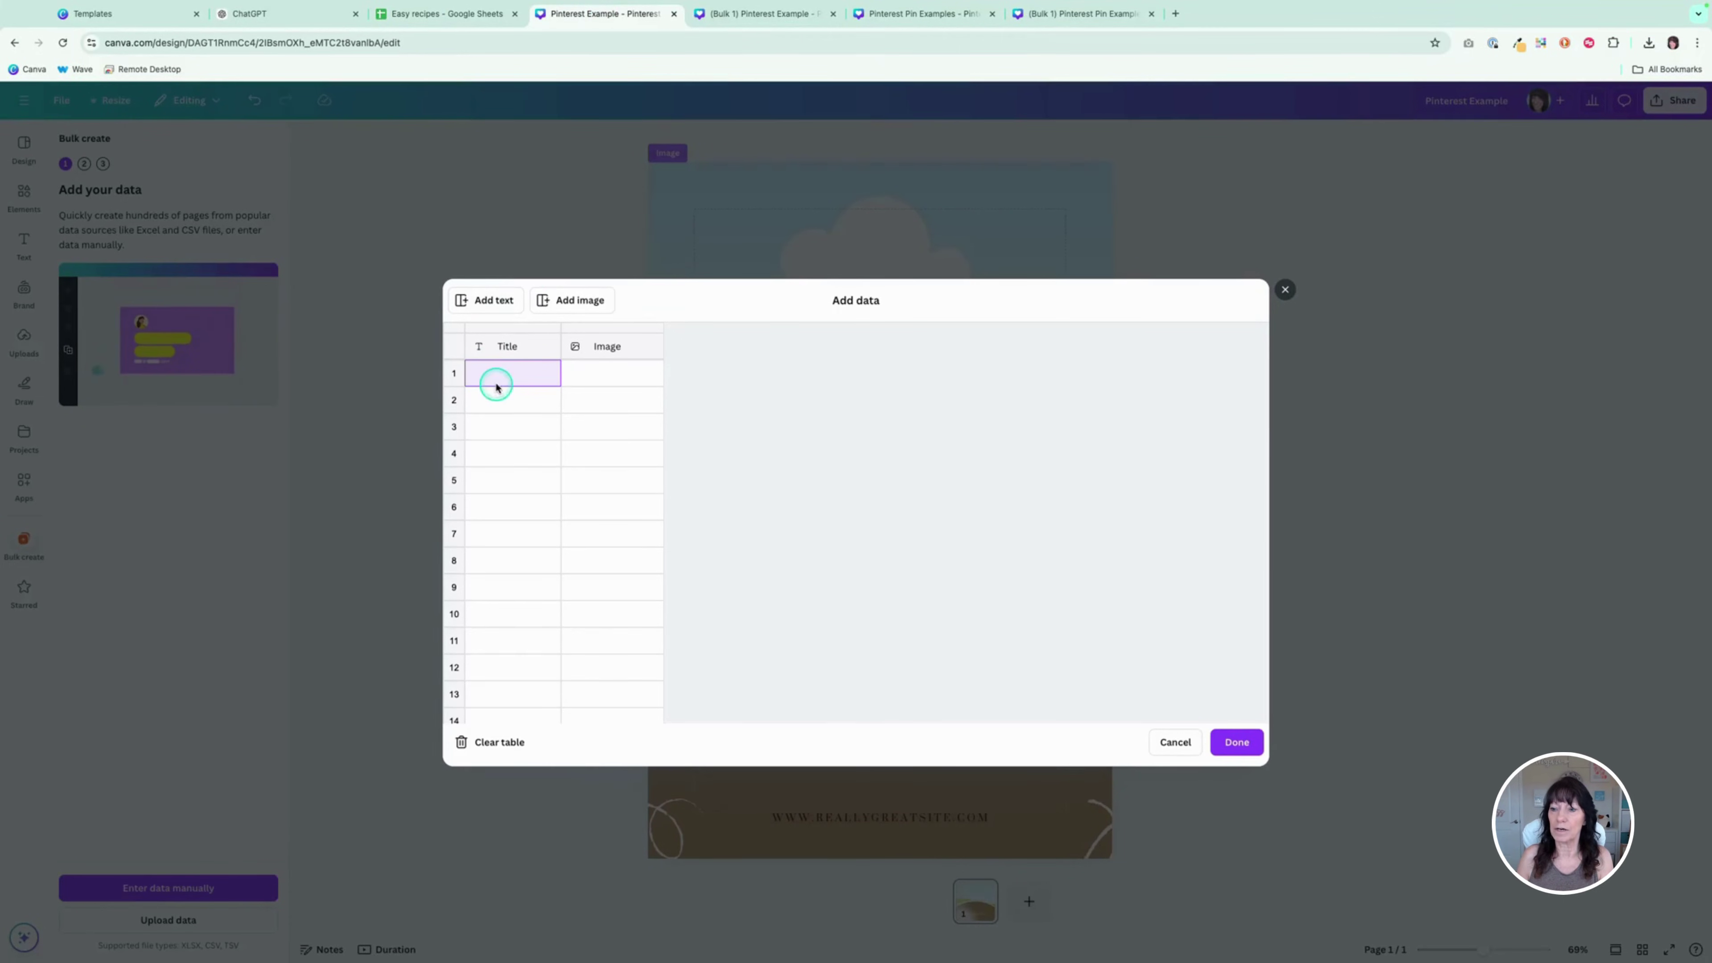
pyautogui.click(497, 376)
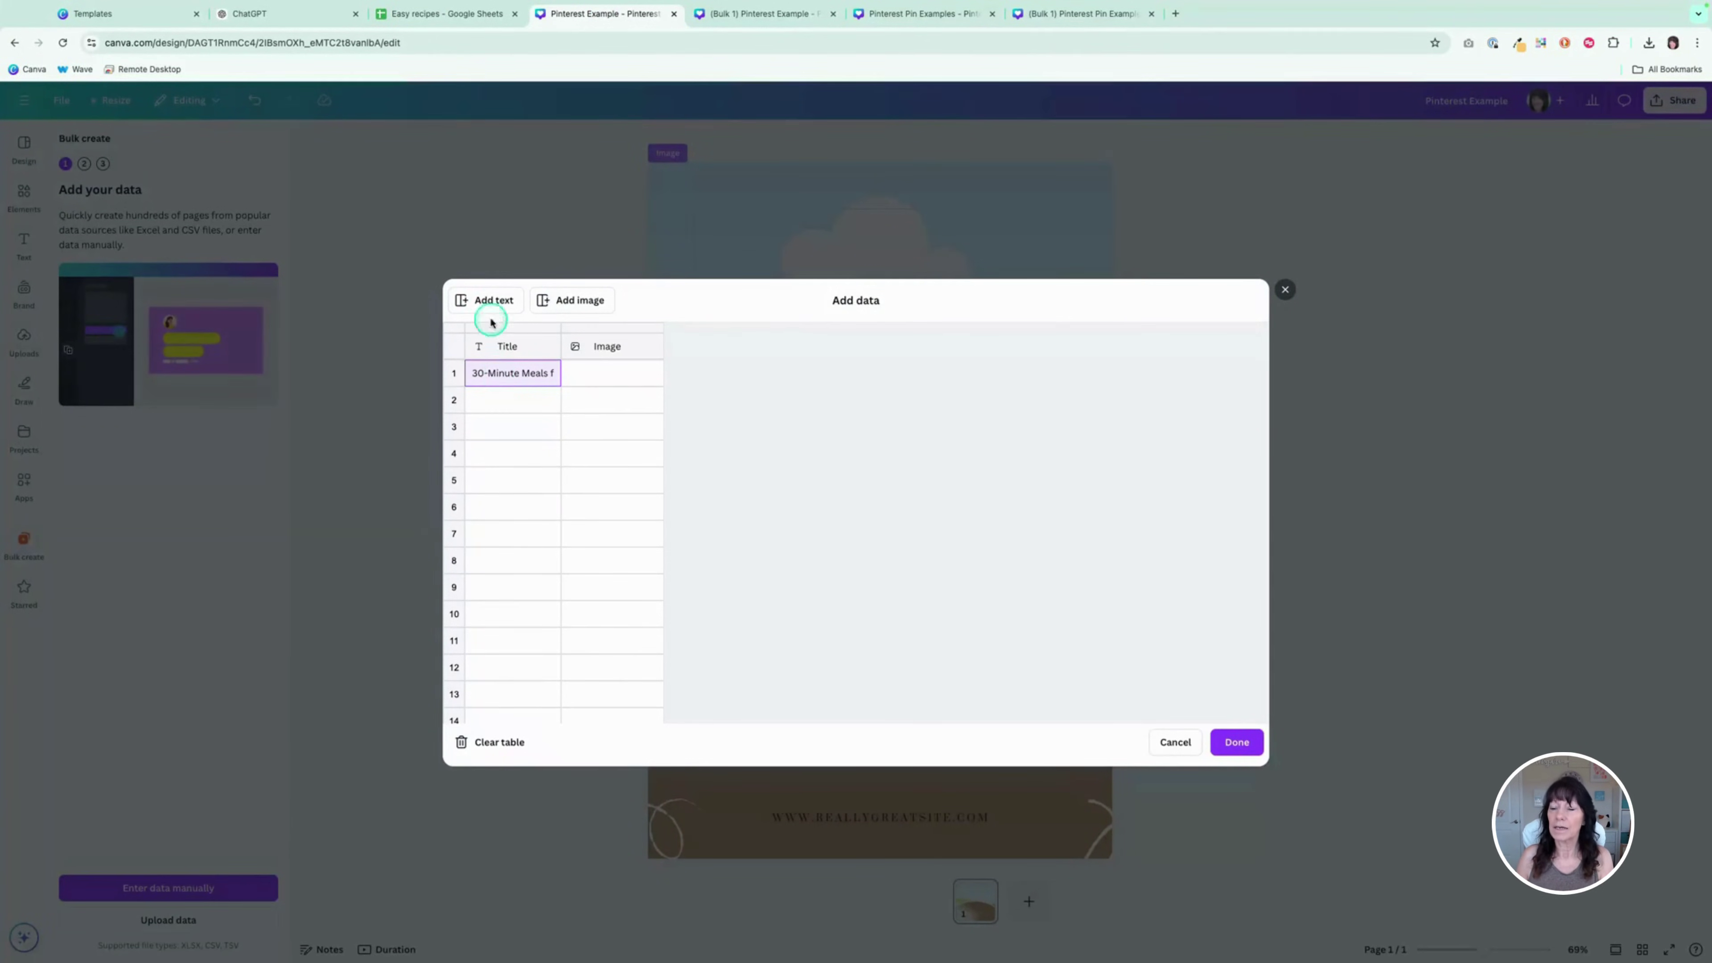
# Step: Copy the One-Pot Pasta title from cell A3 into Title row 2
pyautogui.click(448, 13)
pyautogui.click(235, 285)
pyautogui.doubleClick(236, 286)
pyautogui.hotkey('ctrl', 'a')
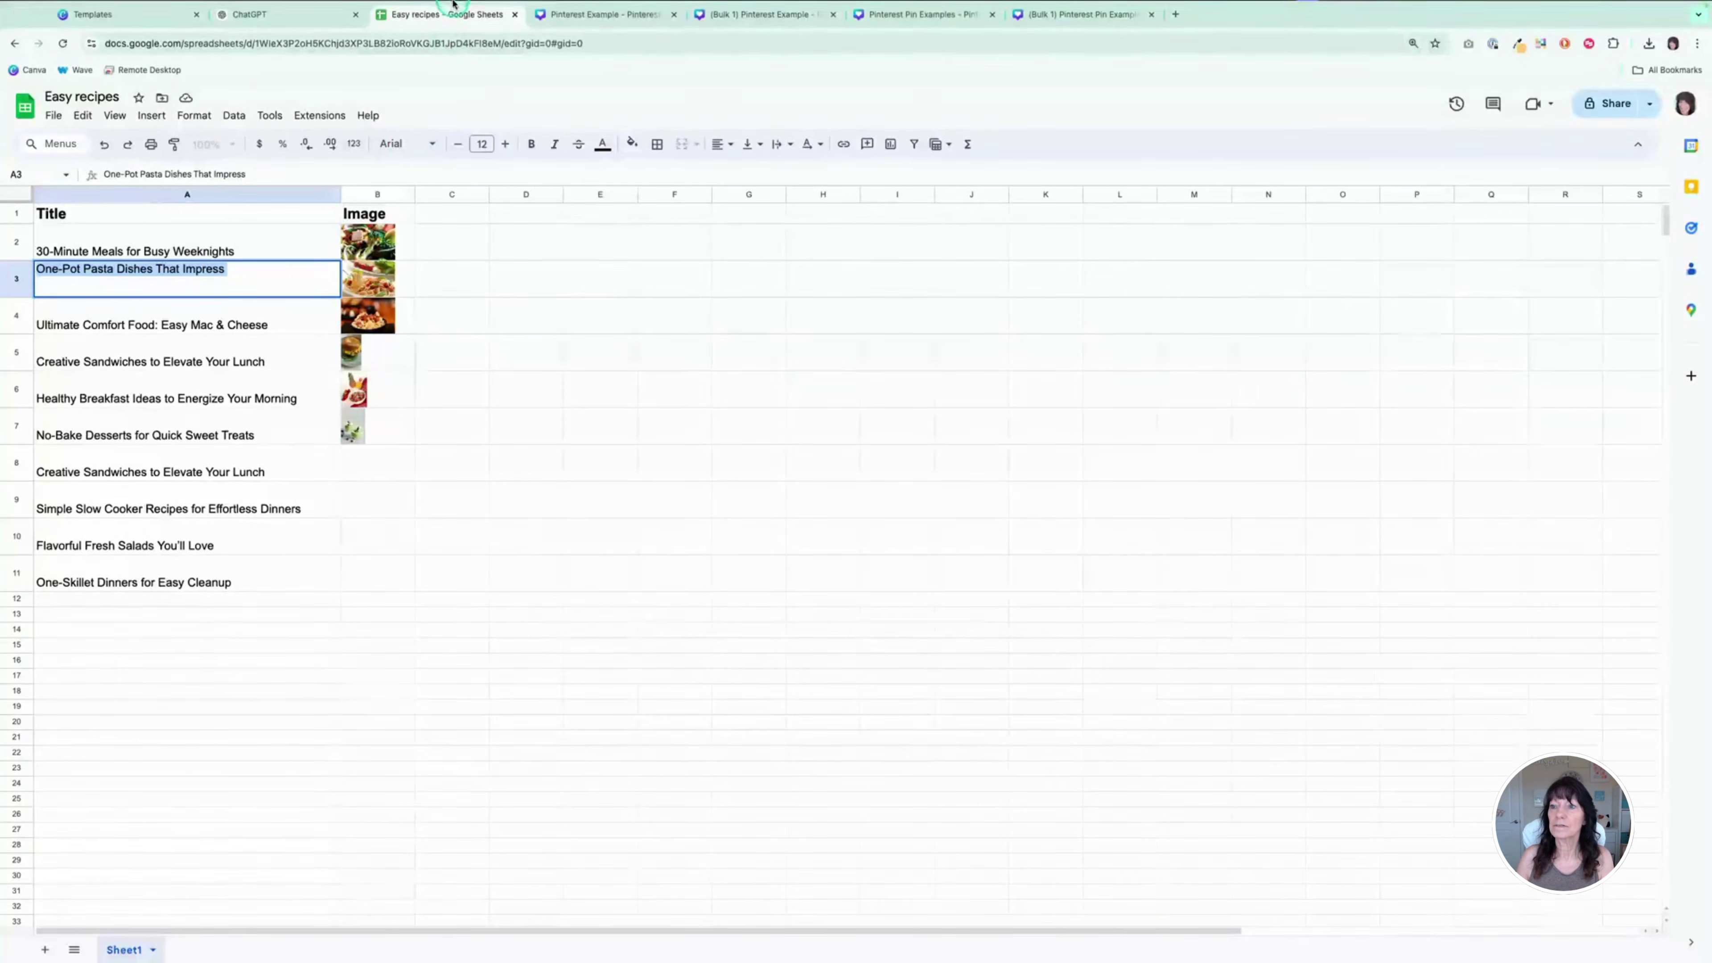
pyautogui.click(607, 14)
pyautogui.click(516, 401)
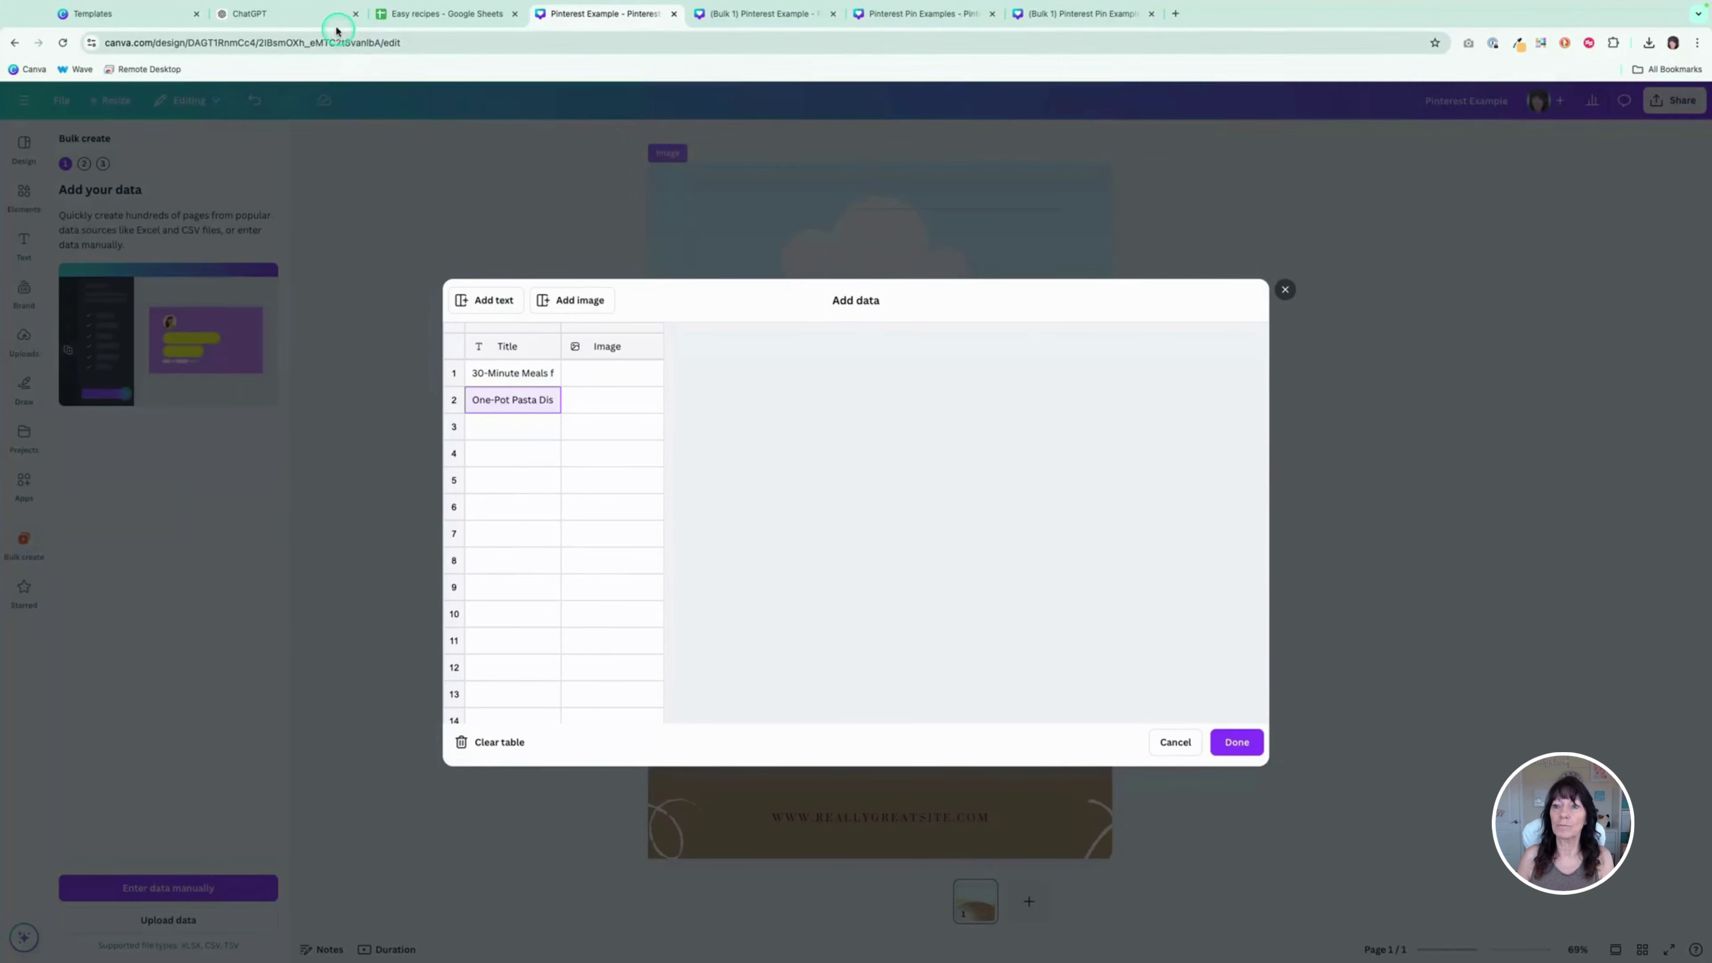
# Step: Copy the Ultimate Comfort Food title from cell A4 and paste it into Title row 3
pyautogui.click(445, 14)
pyautogui.click(279, 327)
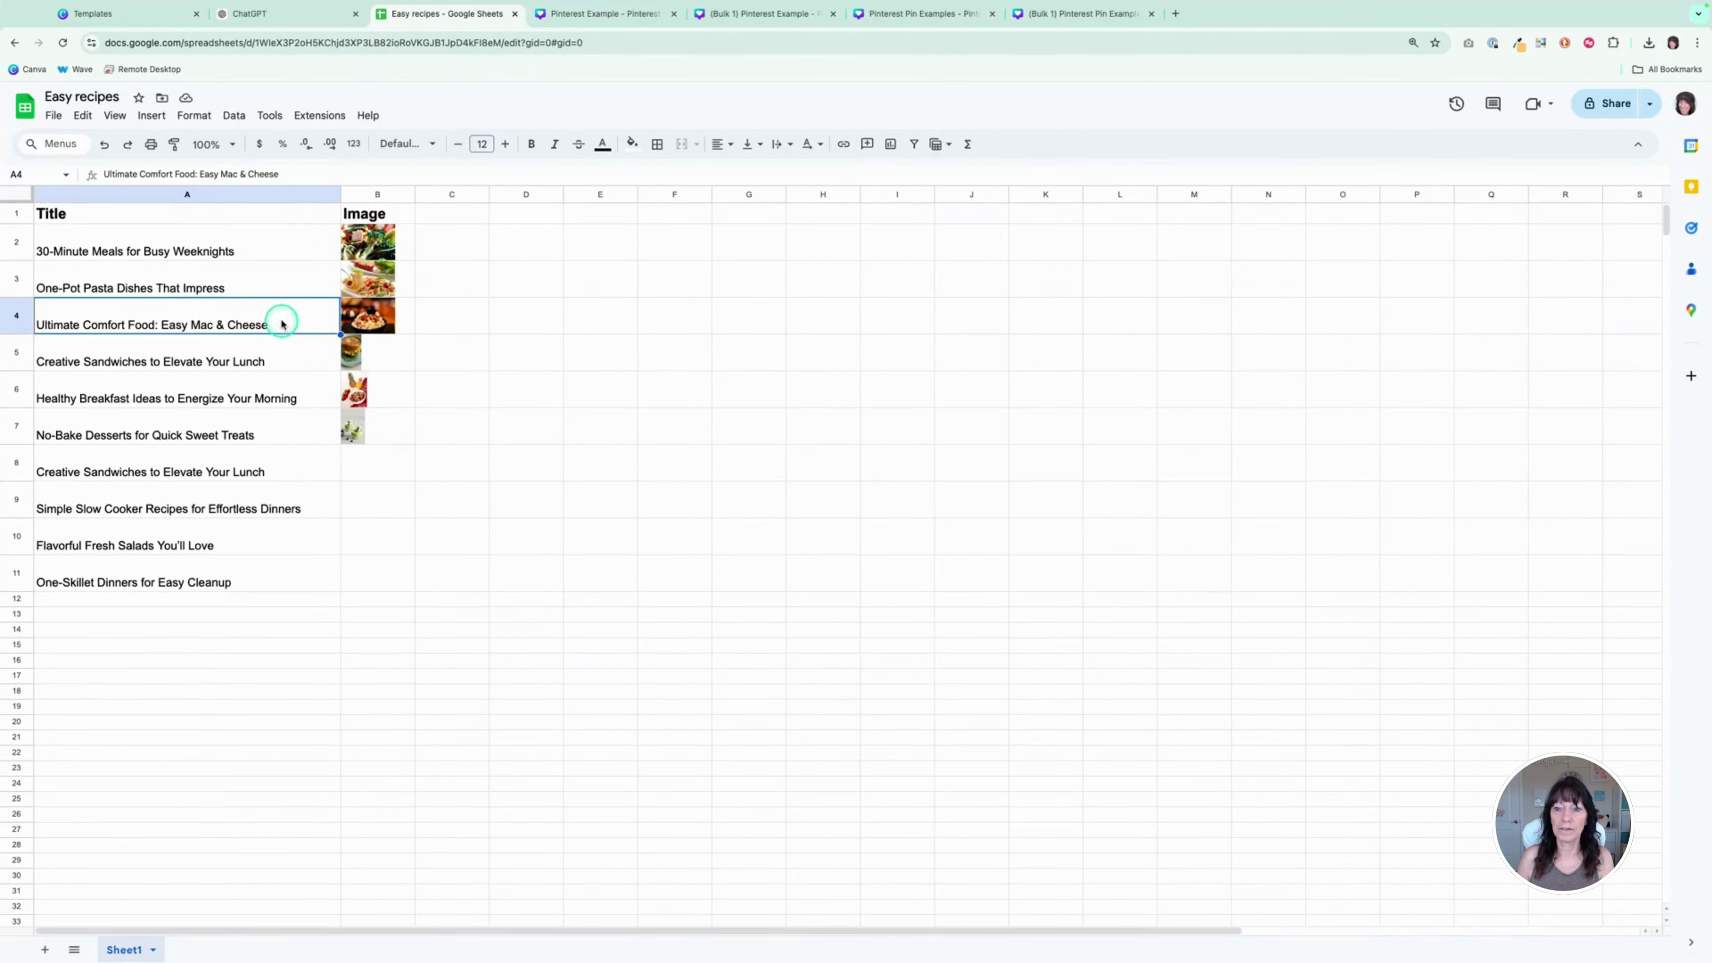
pyautogui.tripleClick(282, 324)
pyautogui.click(603, 13)
pyautogui.click(532, 427)
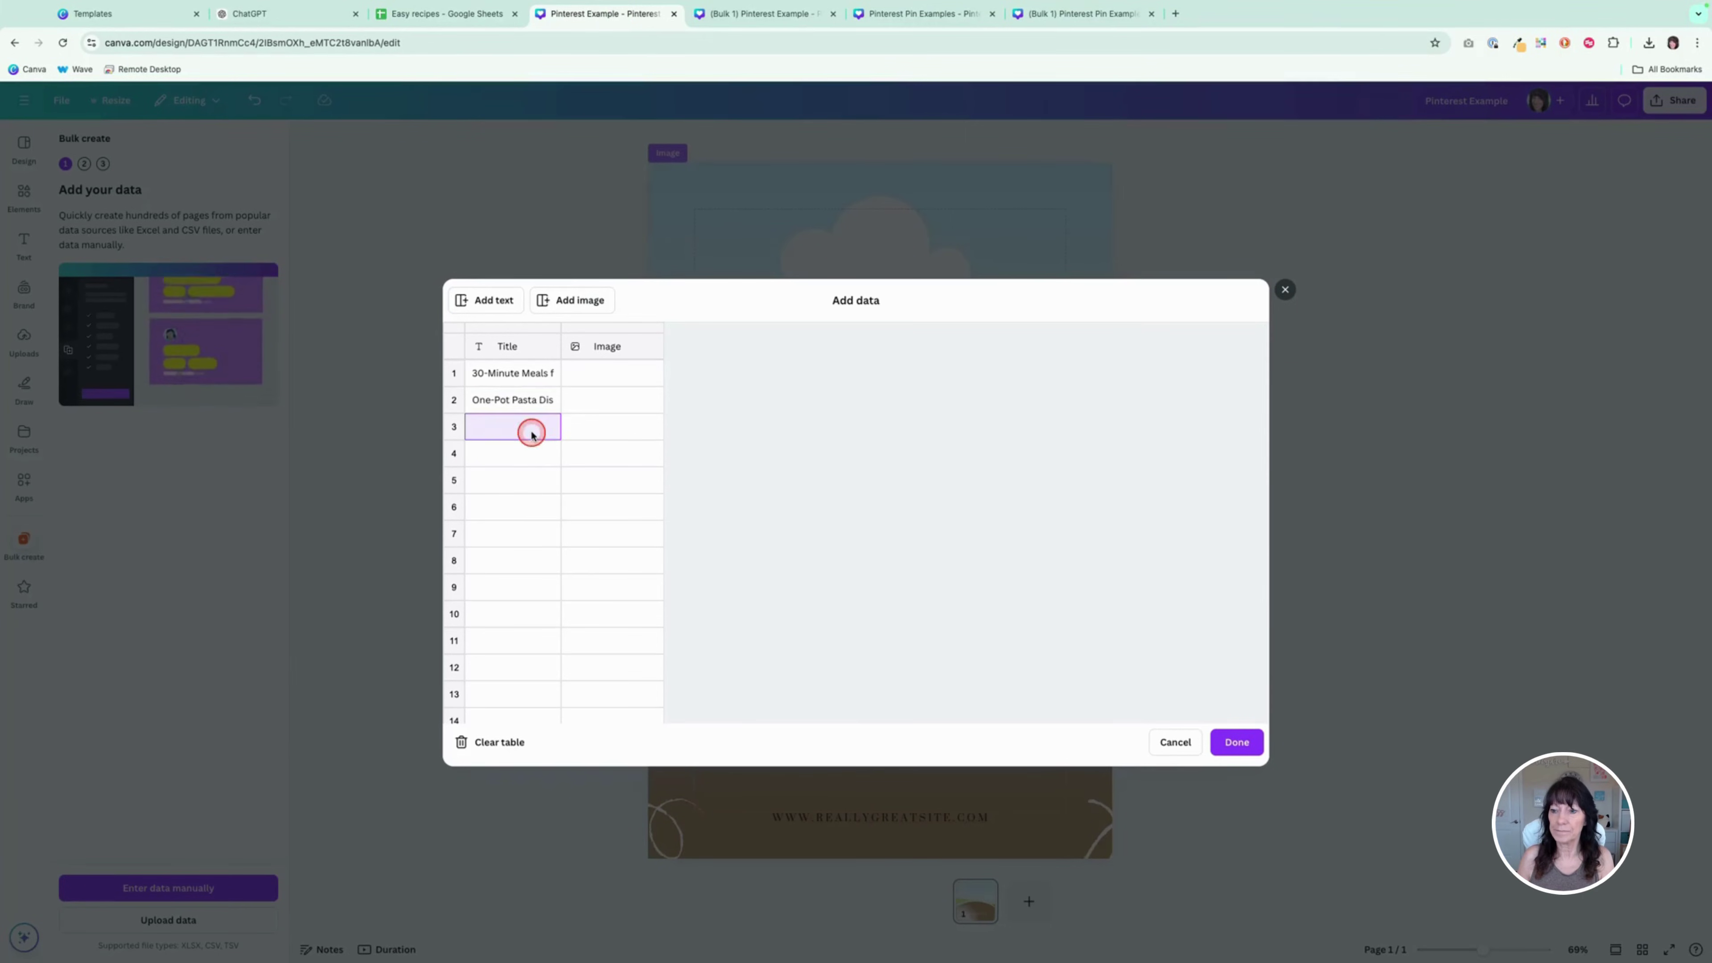
pyautogui.press('super+v')
pyautogui.click(619, 378)
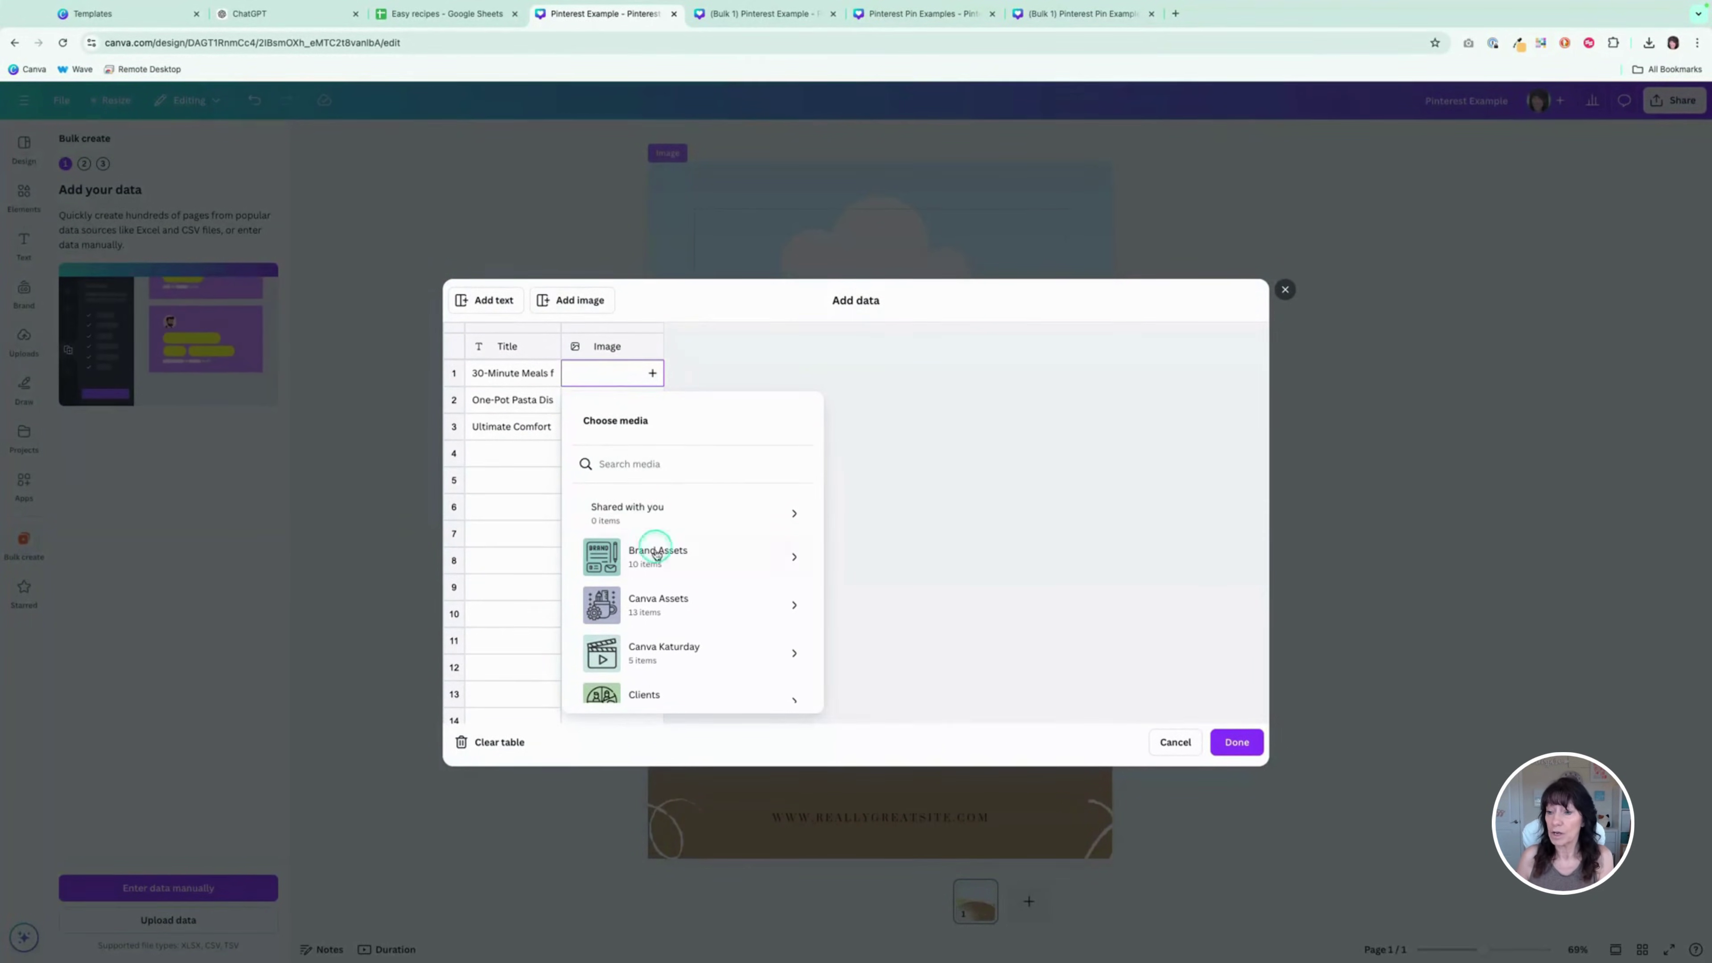
# Step: Assign image3.jpg to the first recipe row and image1.jpg to the second
pyautogui.scroll(-3, 657, 557)
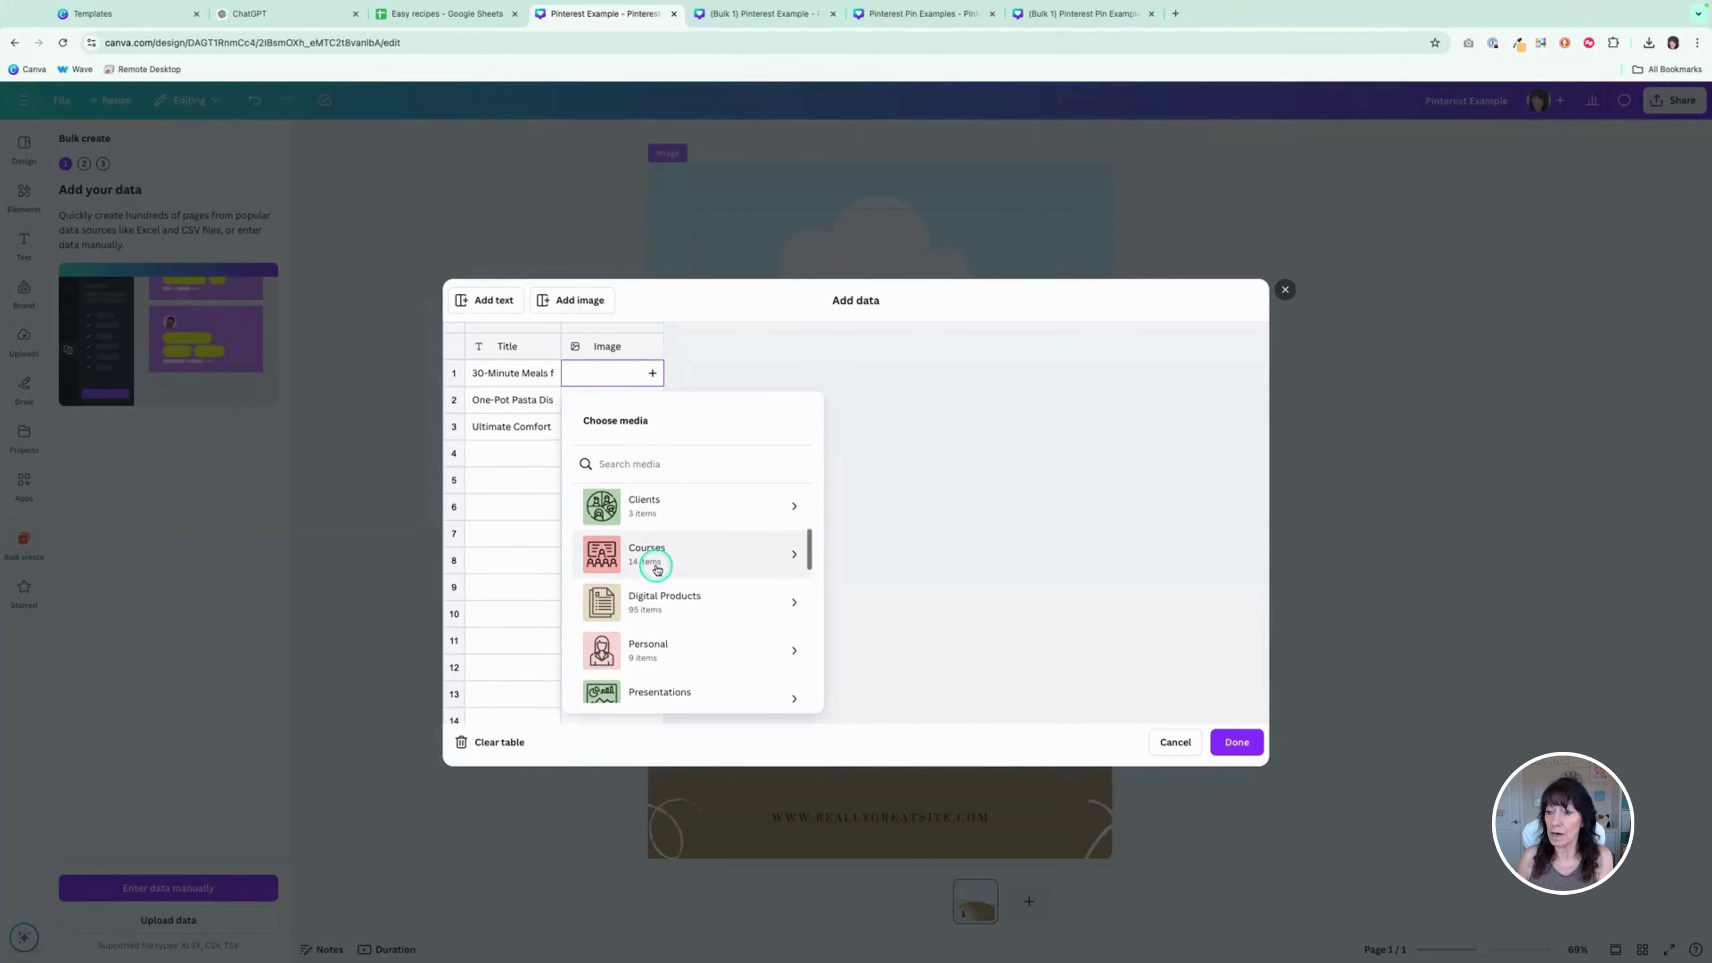
pyautogui.scroll(-5, 657, 570)
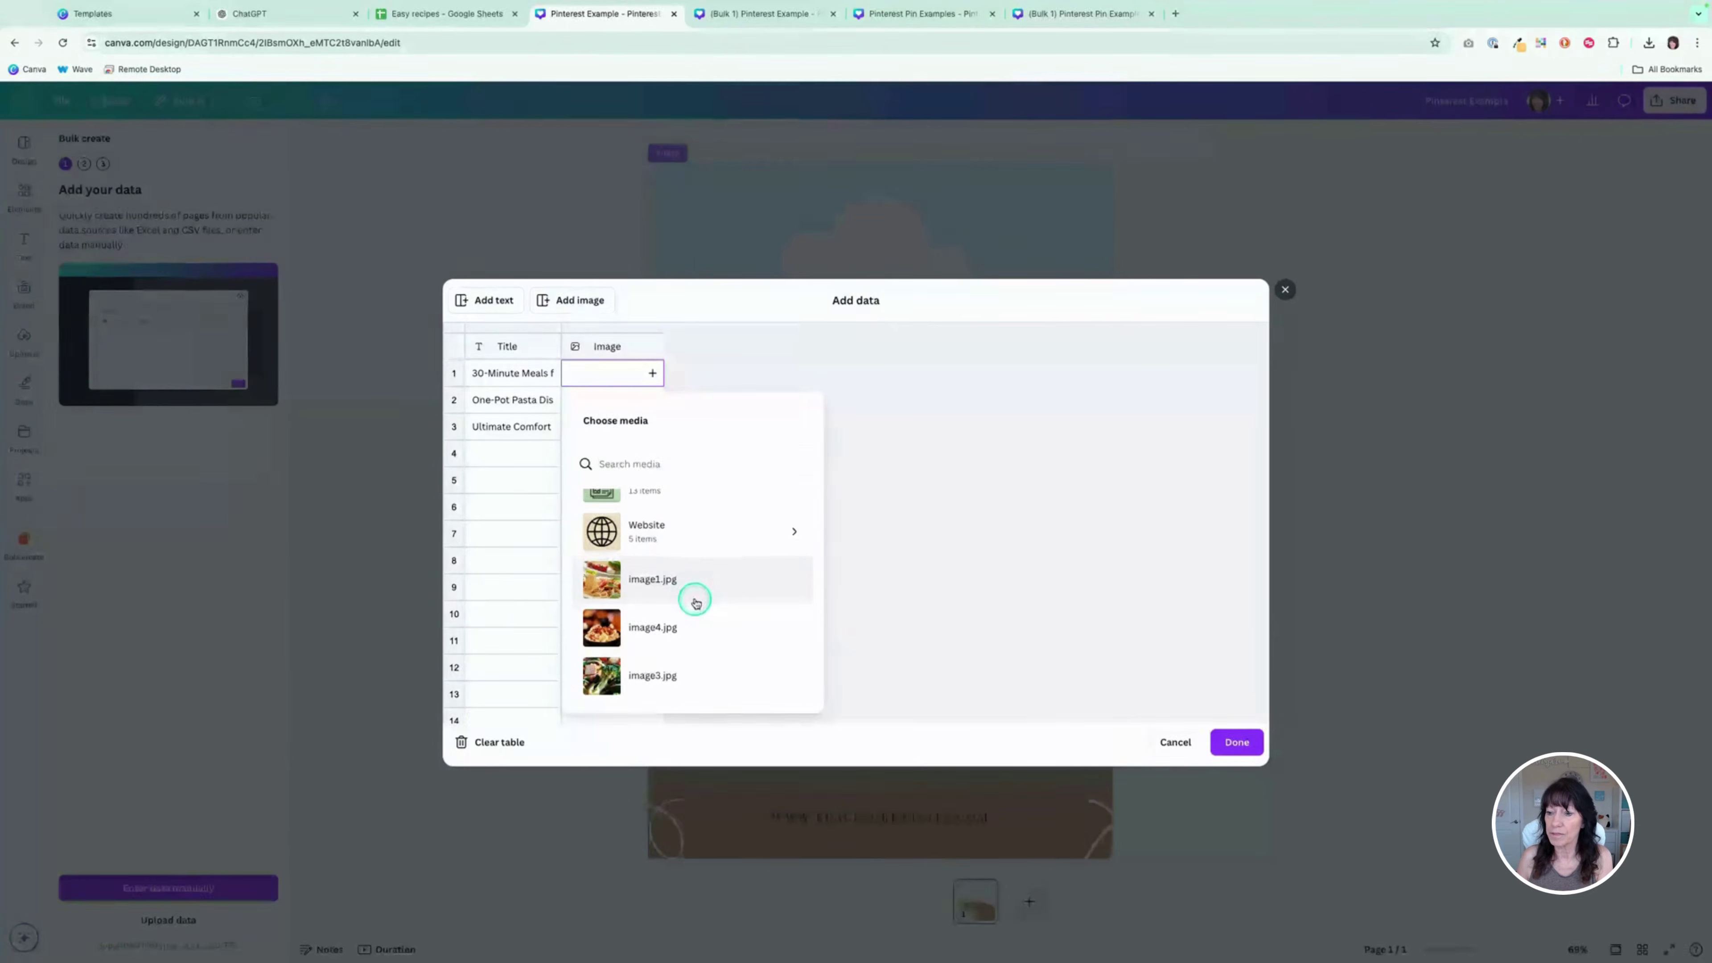
pyautogui.scroll(-3, 694, 604)
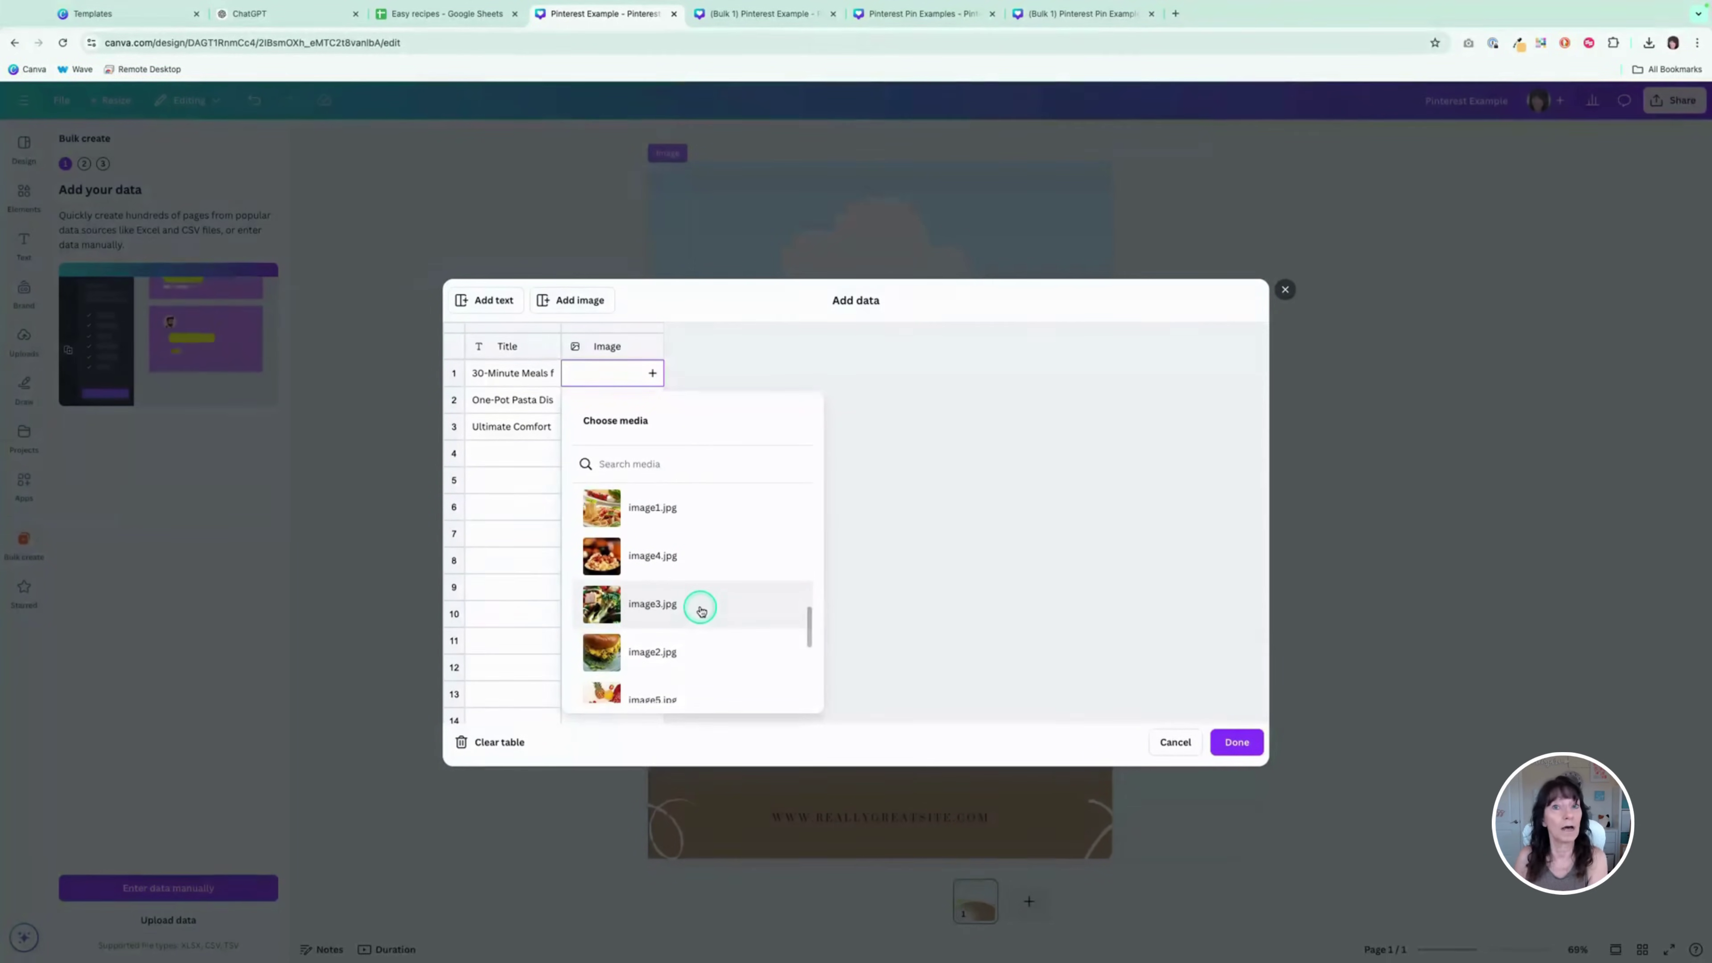
pyautogui.click(701, 609)
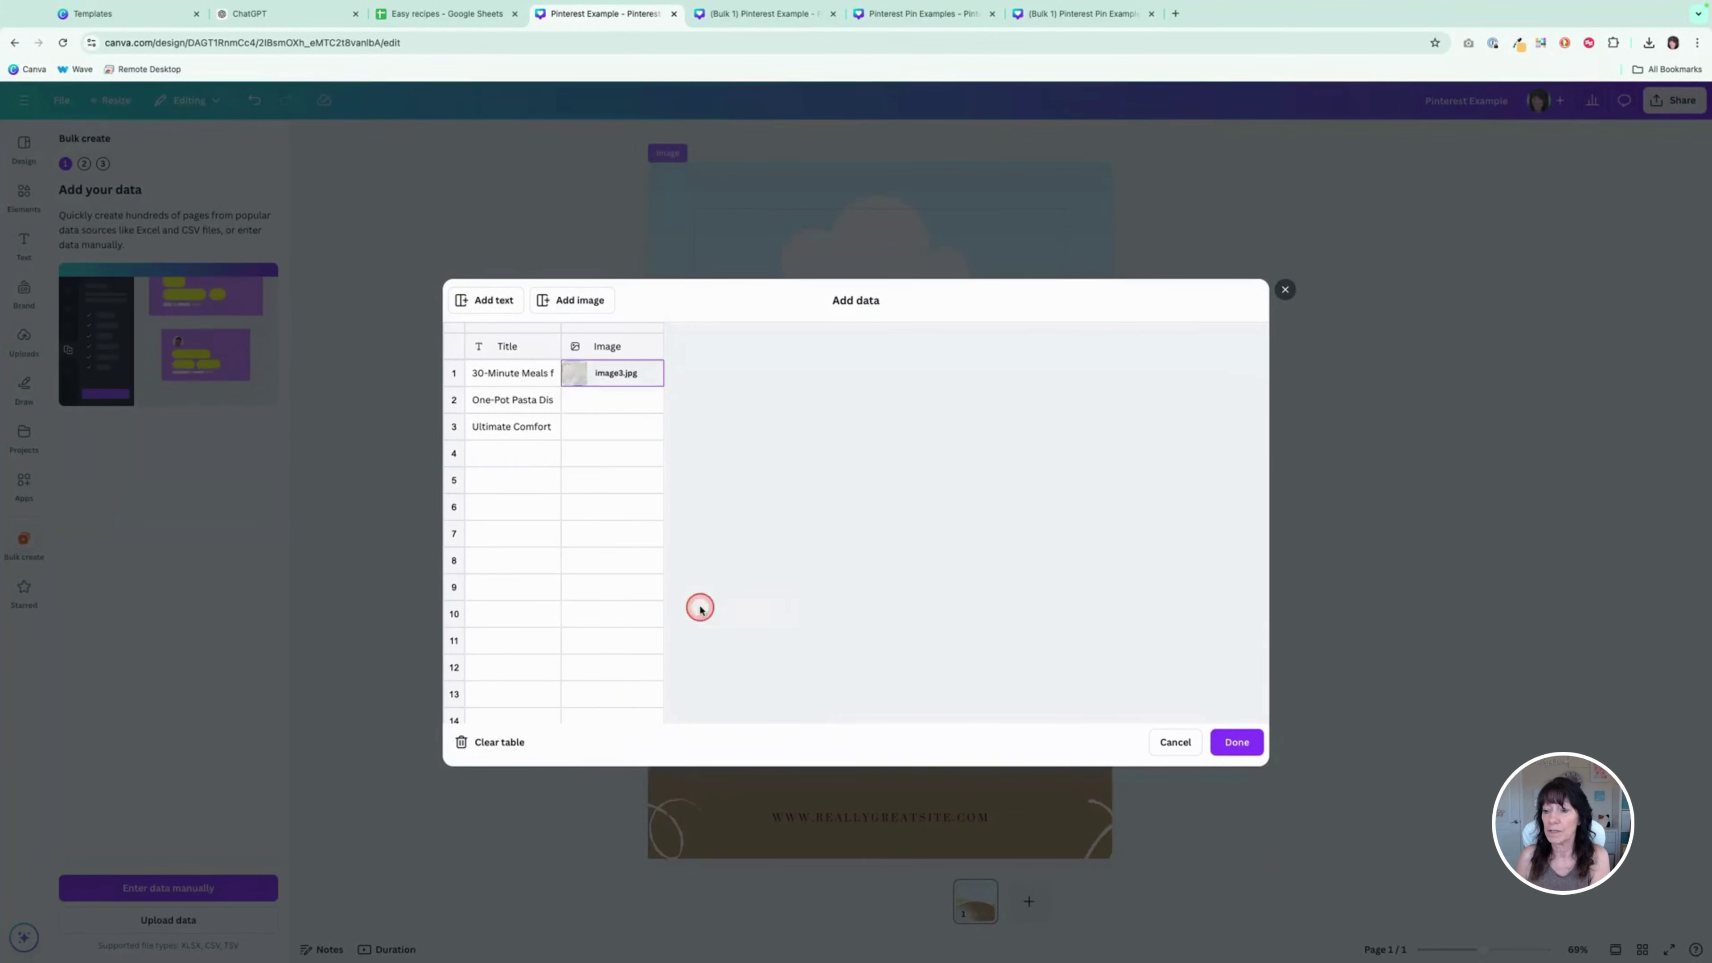
pyautogui.click(612, 400)
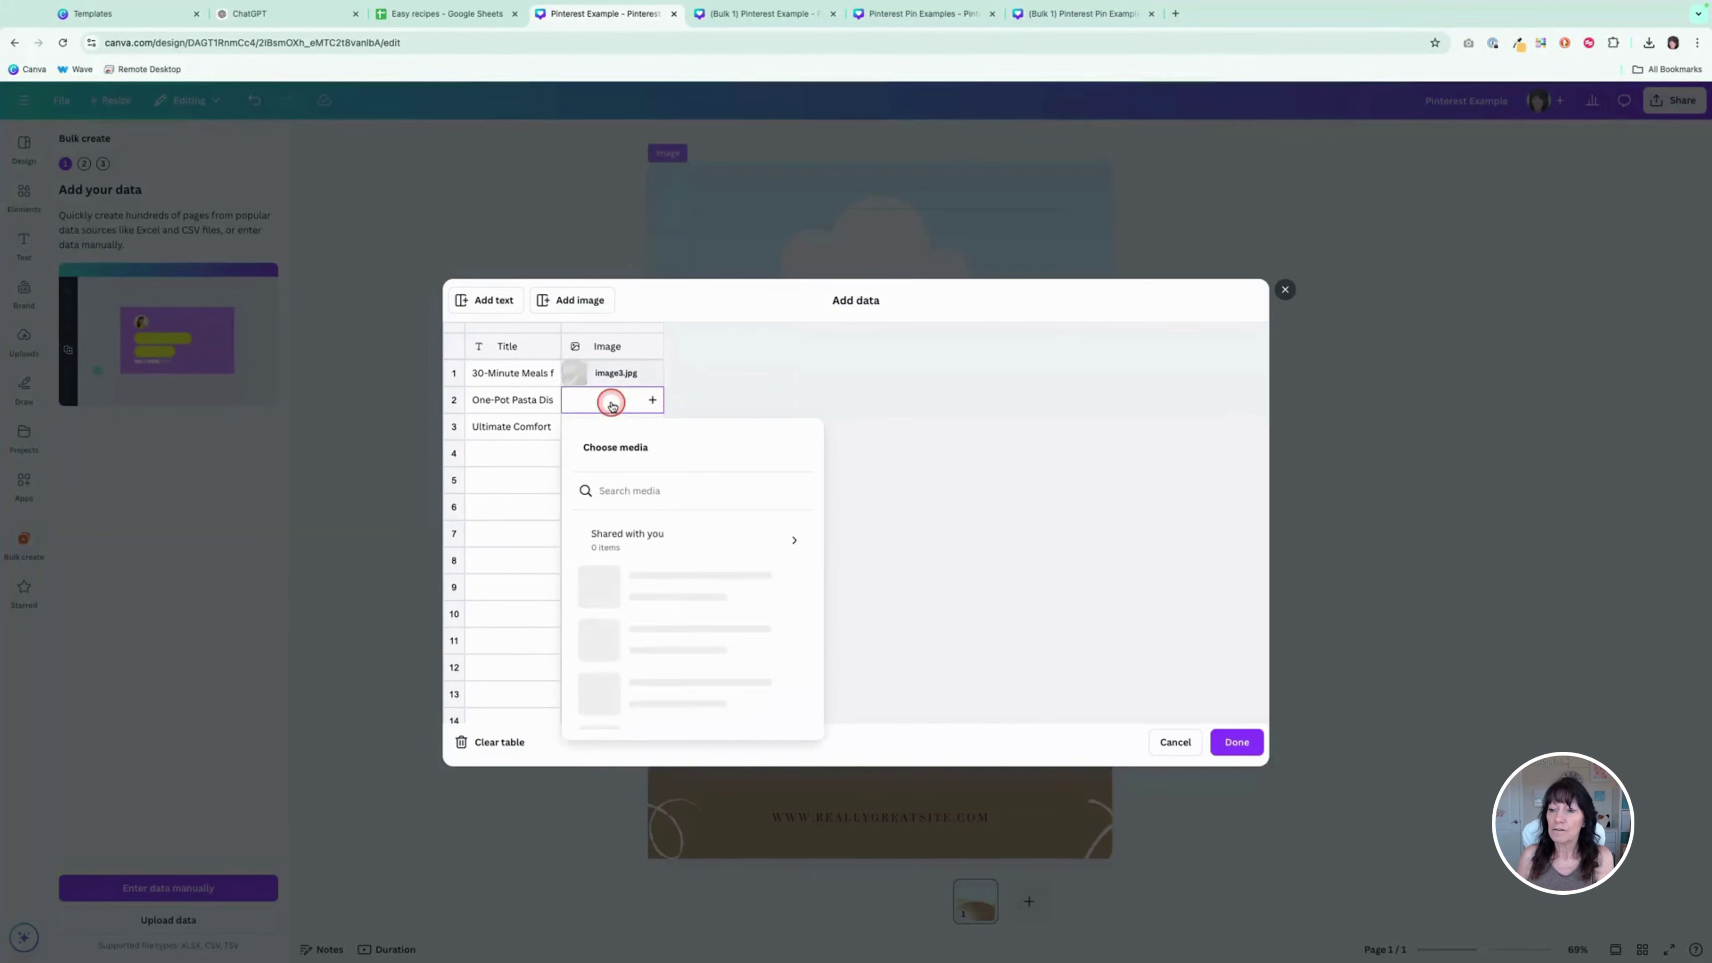
pyautogui.scroll(-10, 682, 673)
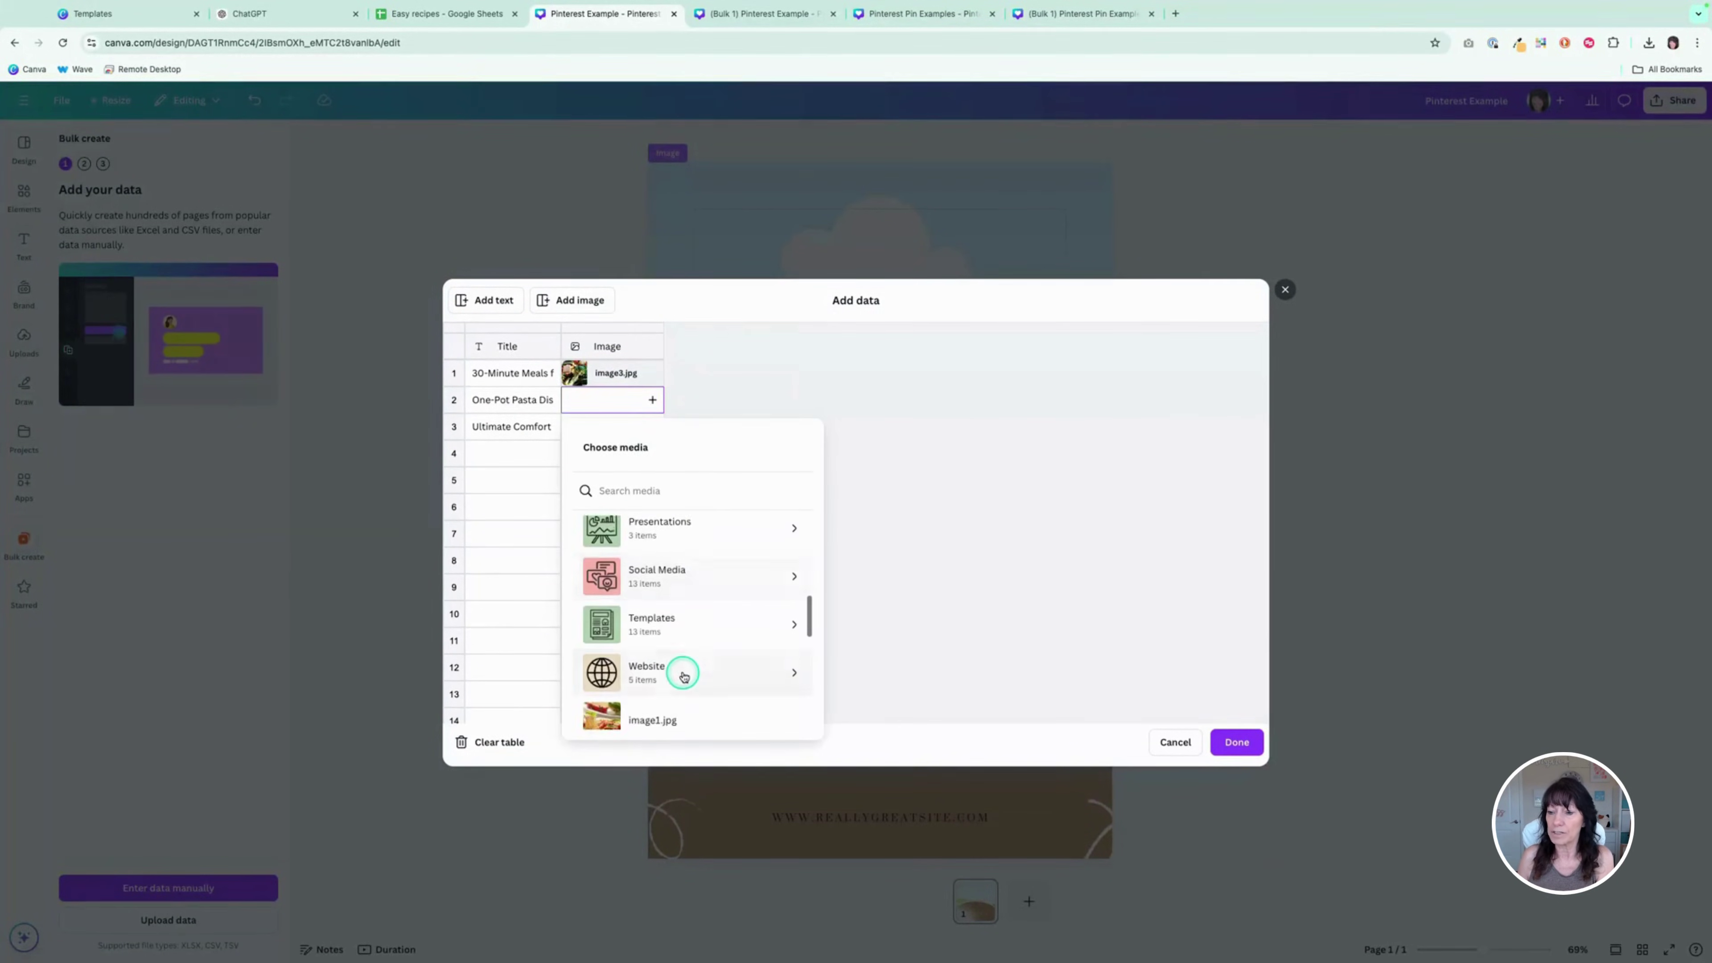
pyautogui.scroll(1, 682, 675)
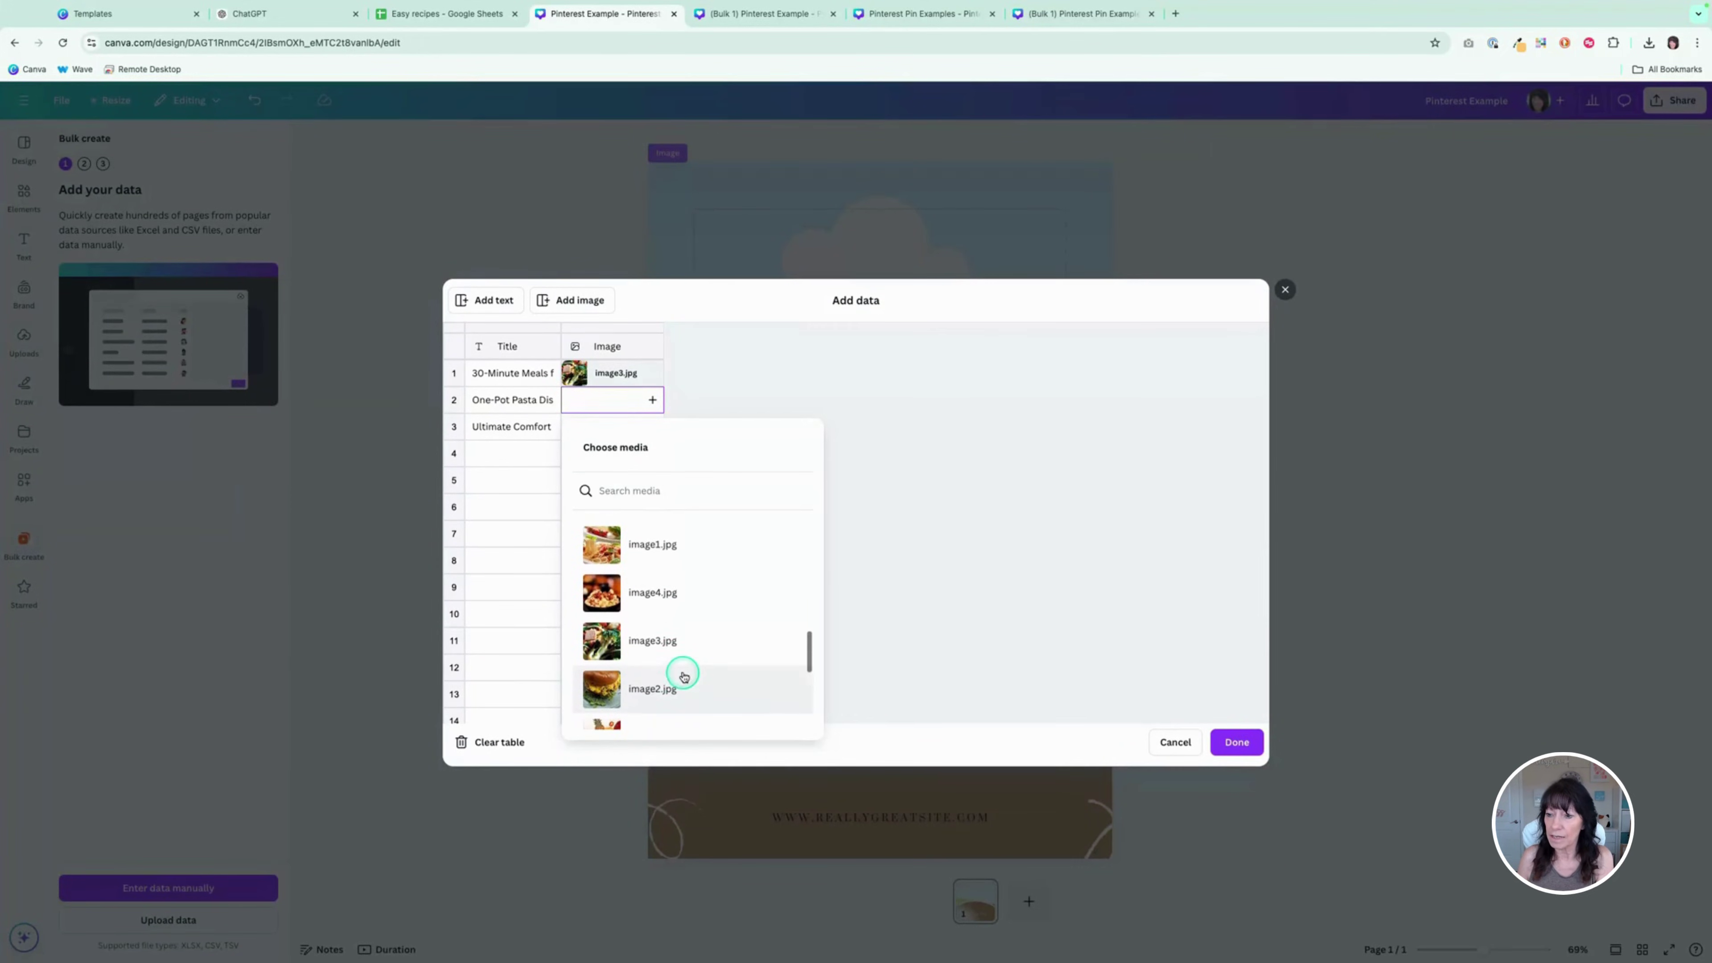
pyautogui.click(677, 557)
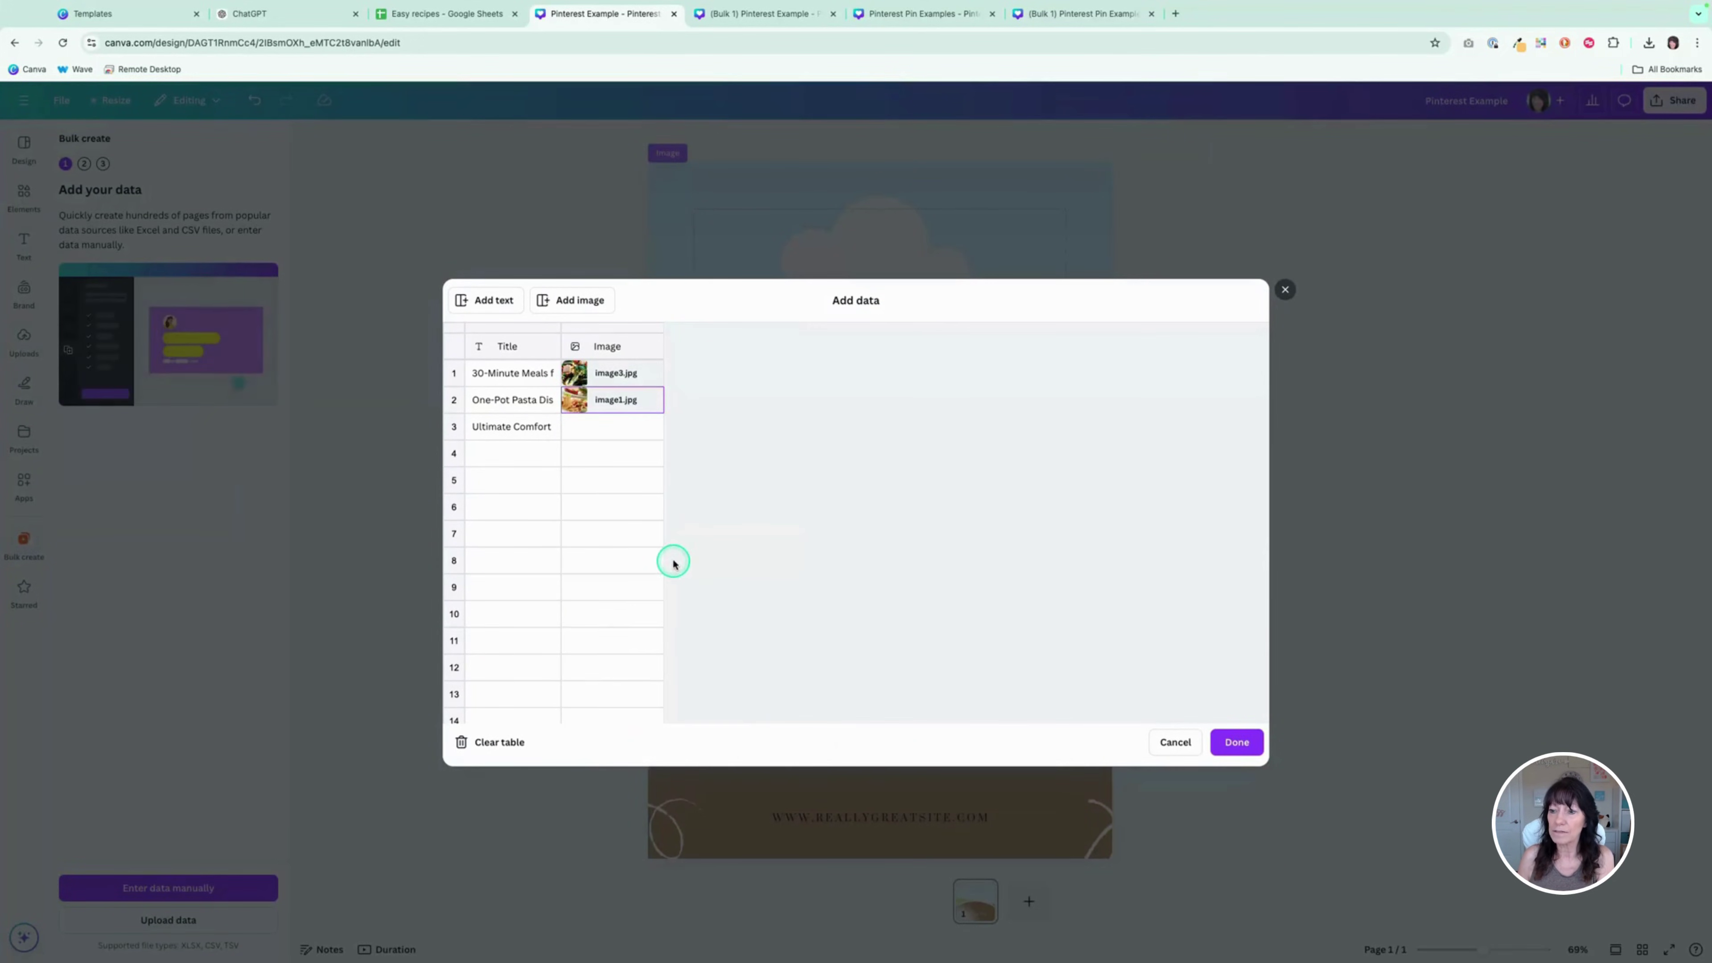
# Step: Give the third recipe image2.jpg, replacing a mistaken image1 pick, and save the data
pyautogui.click(601, 428)
pyautogui.scroll(-10, 699, 652)
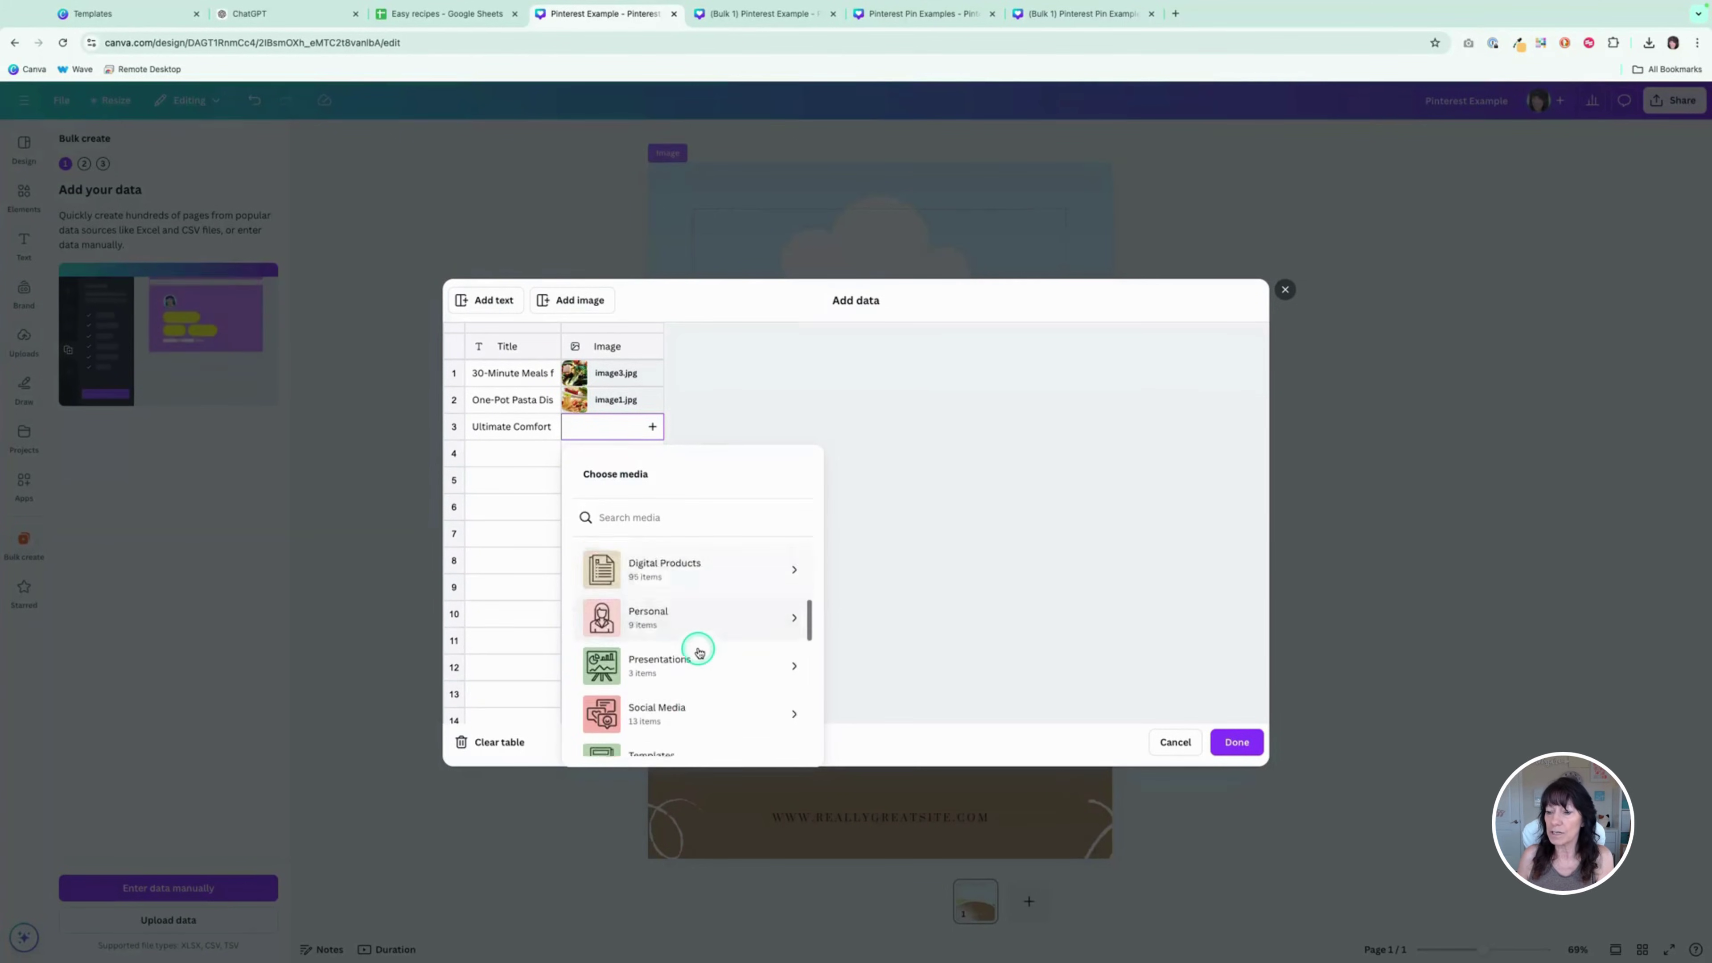
pyautogui.scroll(-3, 699, 652)
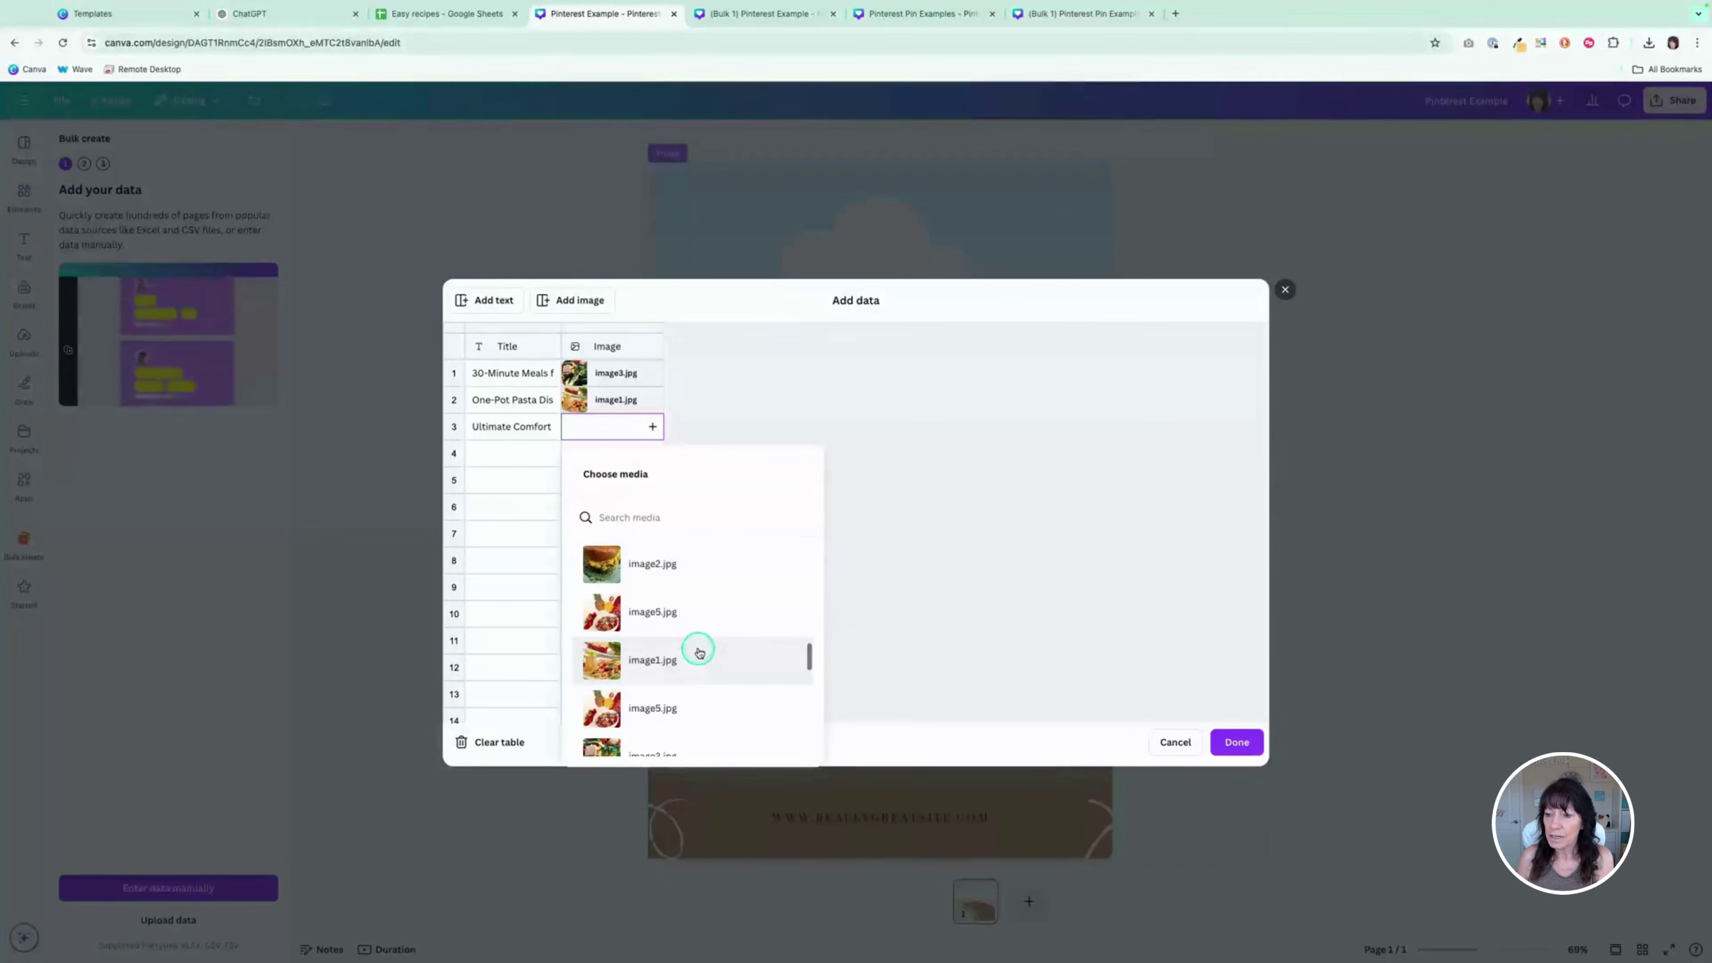
pyautogui.click(695, 643)
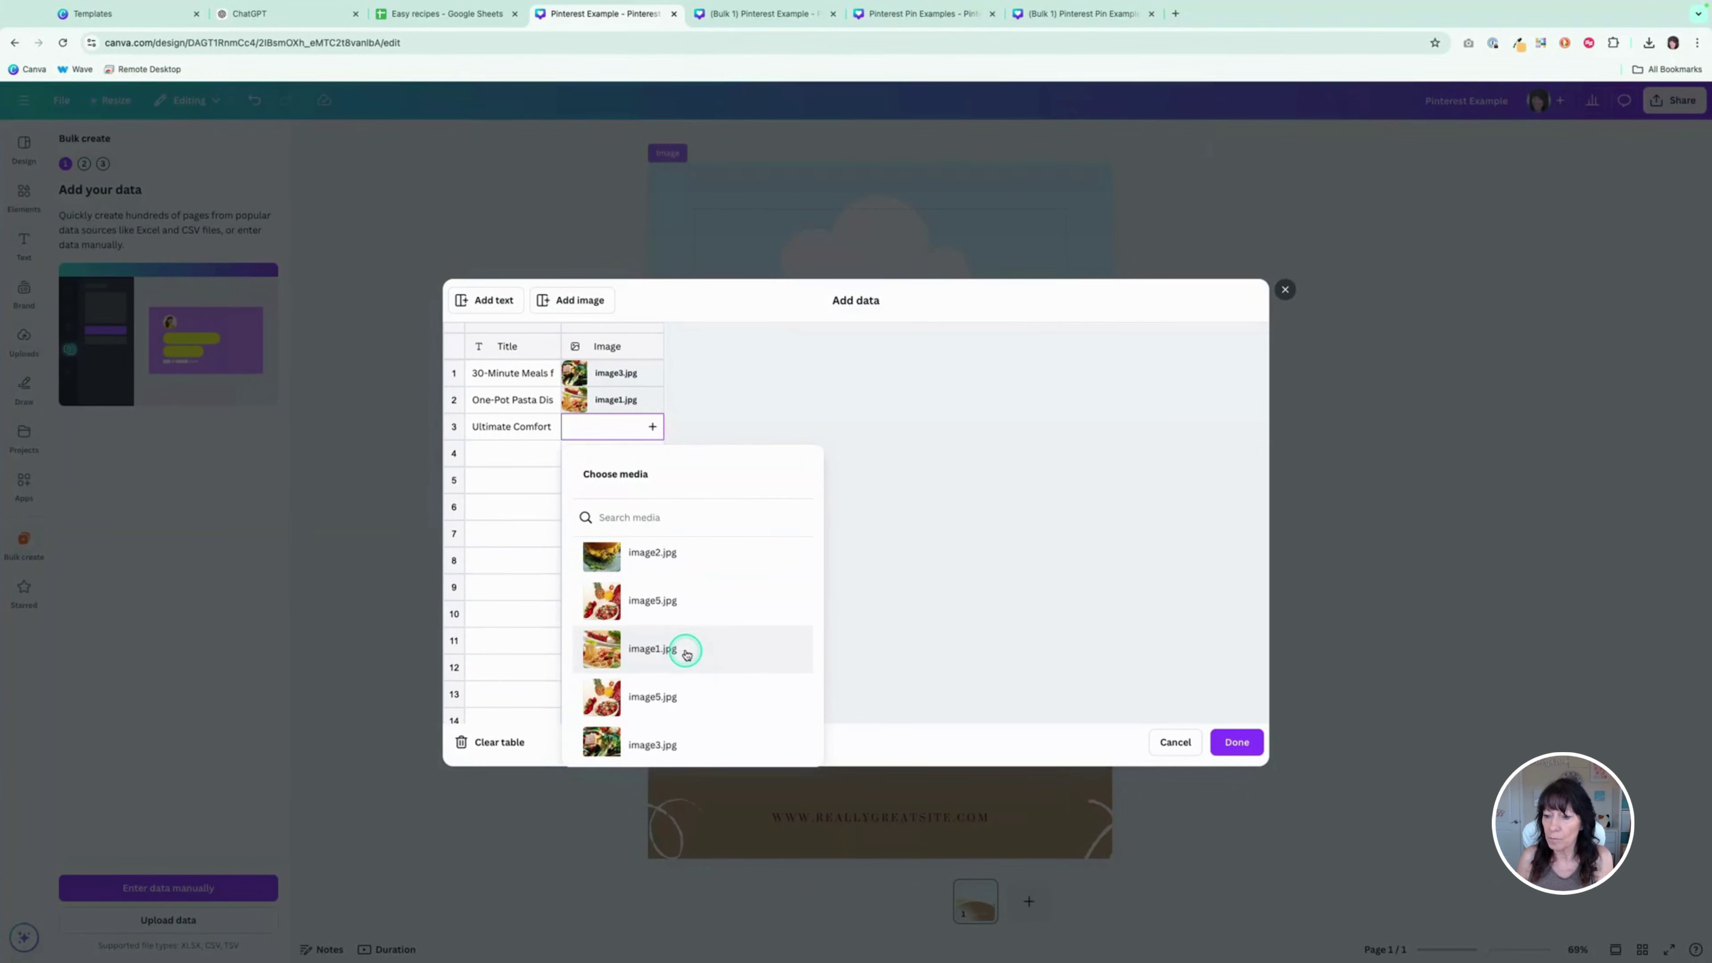
pyautogui.click(623, 427)
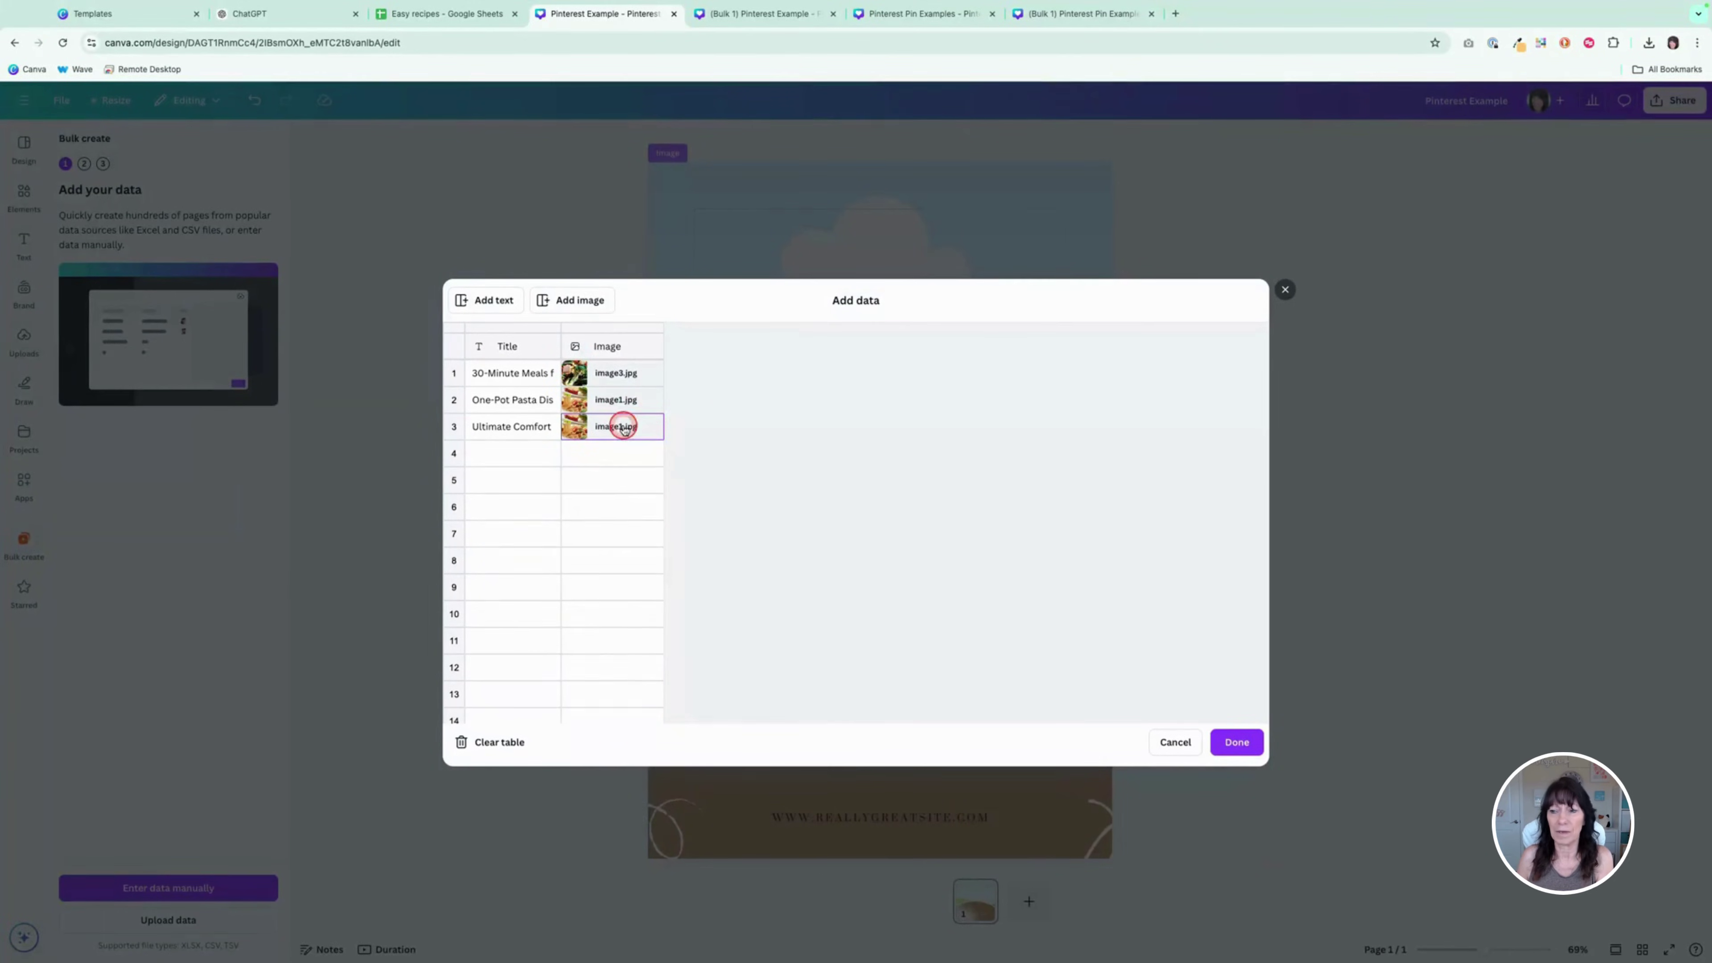
pyautogui.scroll(-5, 674, 617)
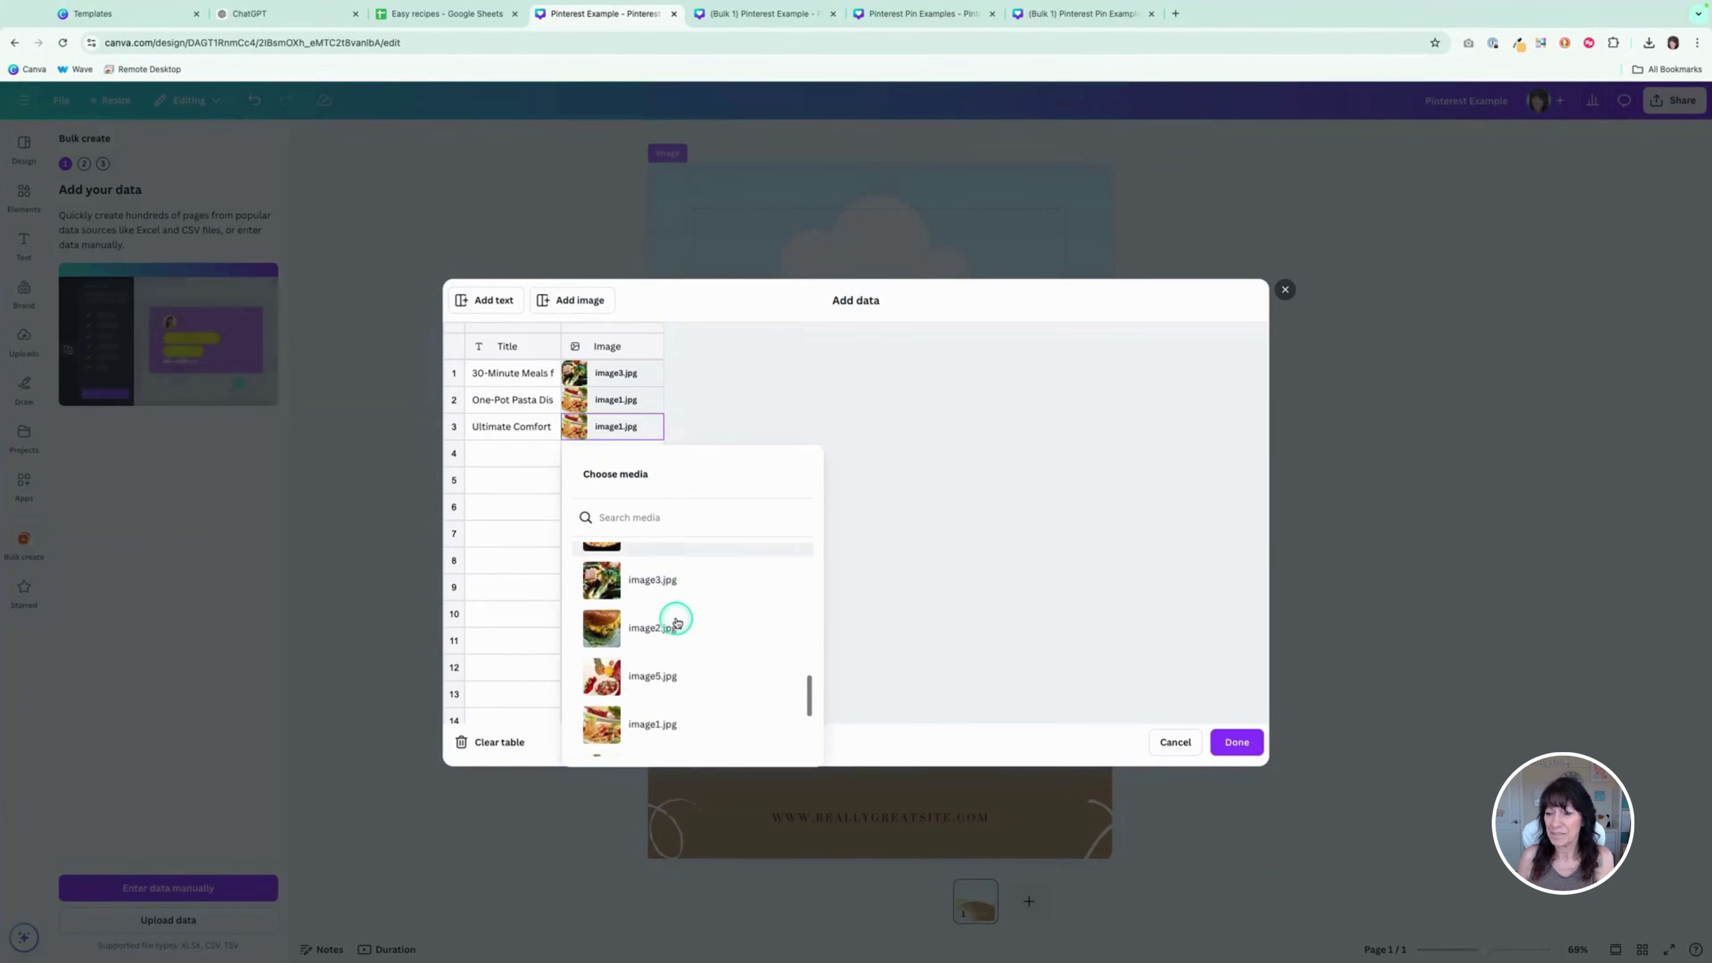
pyautogui.click(675, 603)
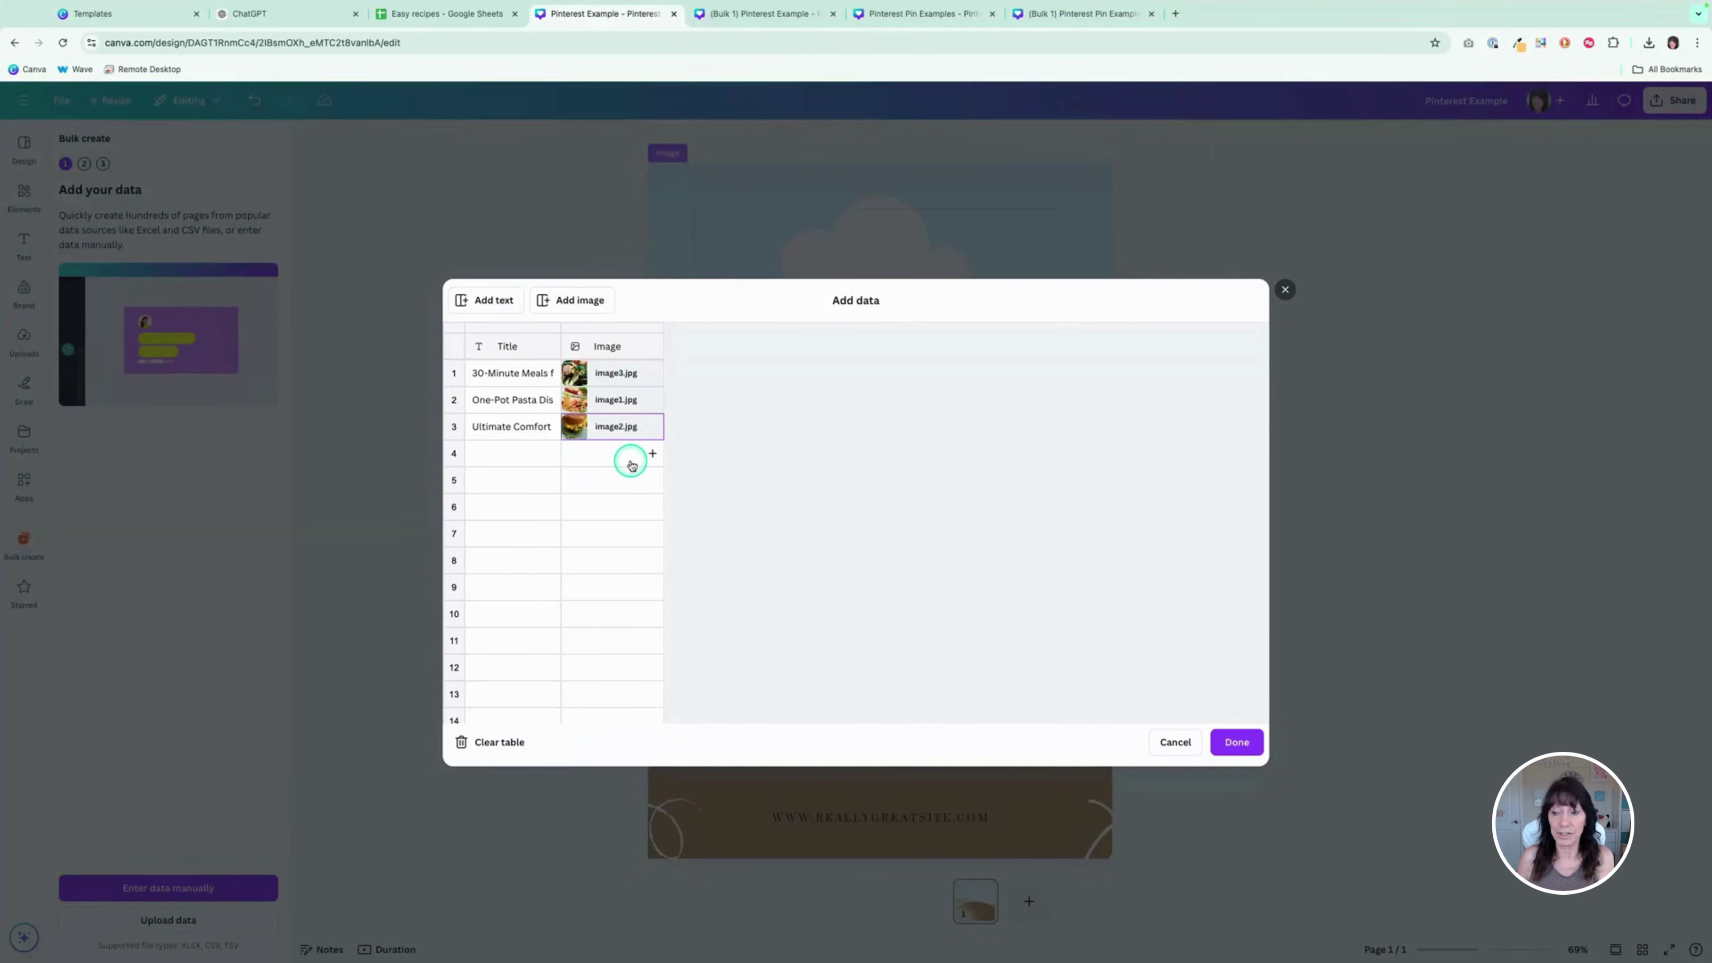
pyautogui.click(1237, 743)
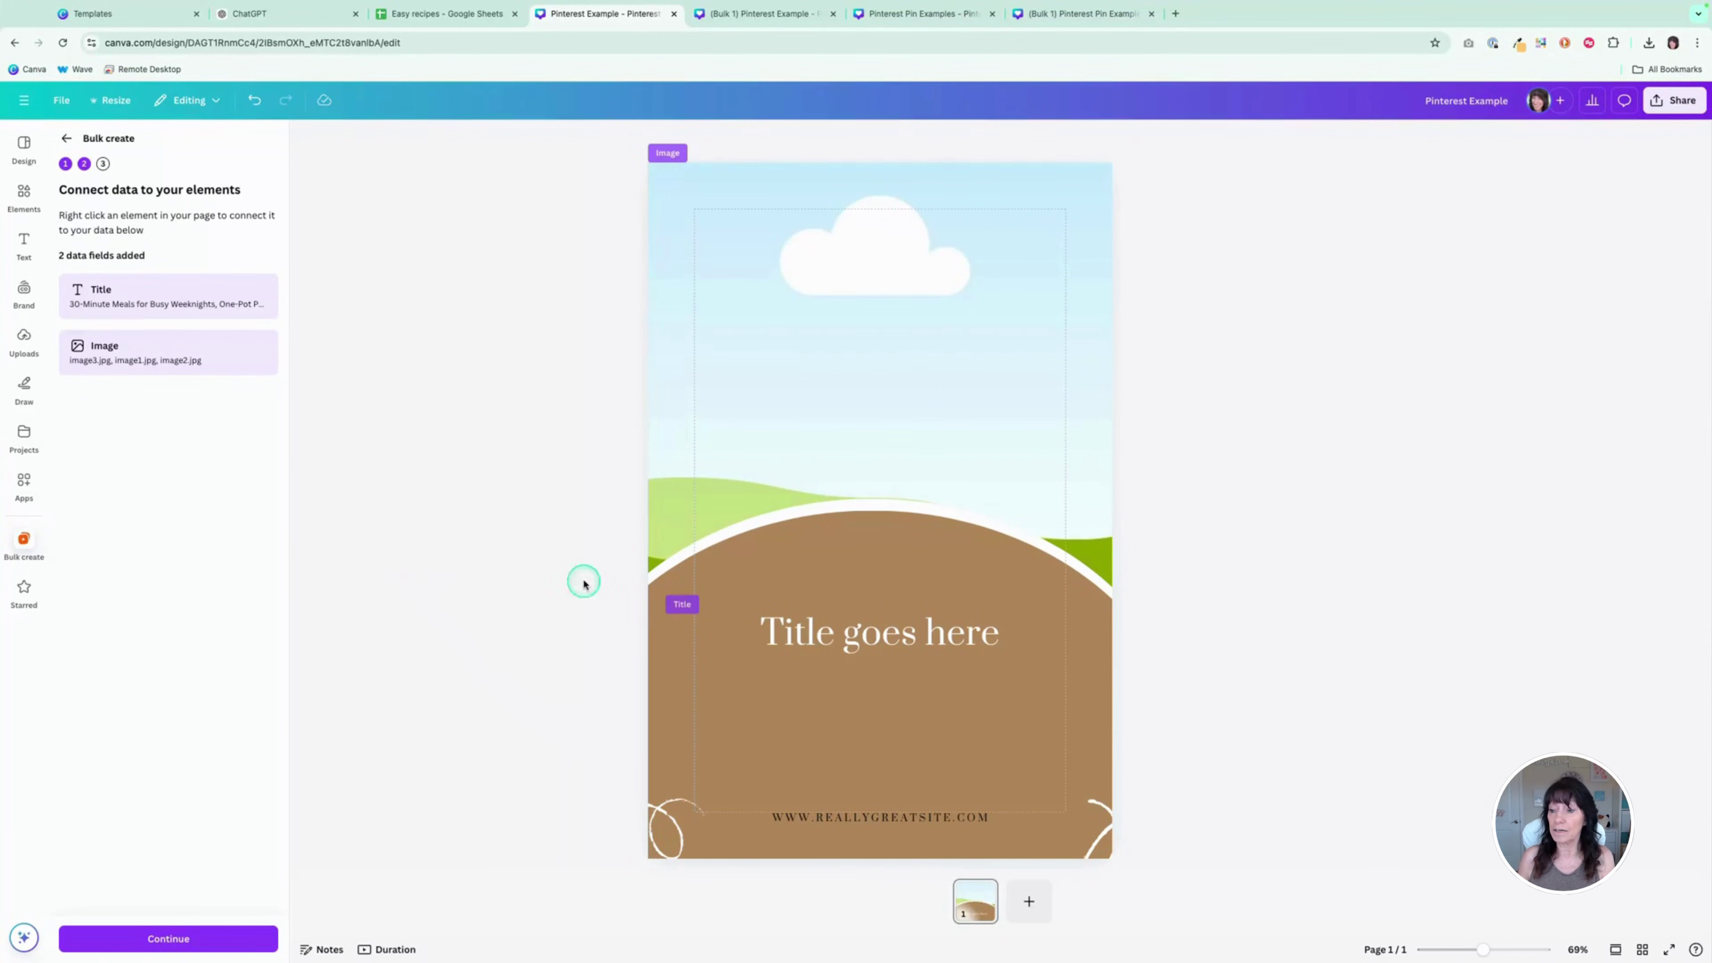
# Step: Confirm the pin title is linked to Title and the background photo to Image, then continue
pyautogui.click(898, 641)
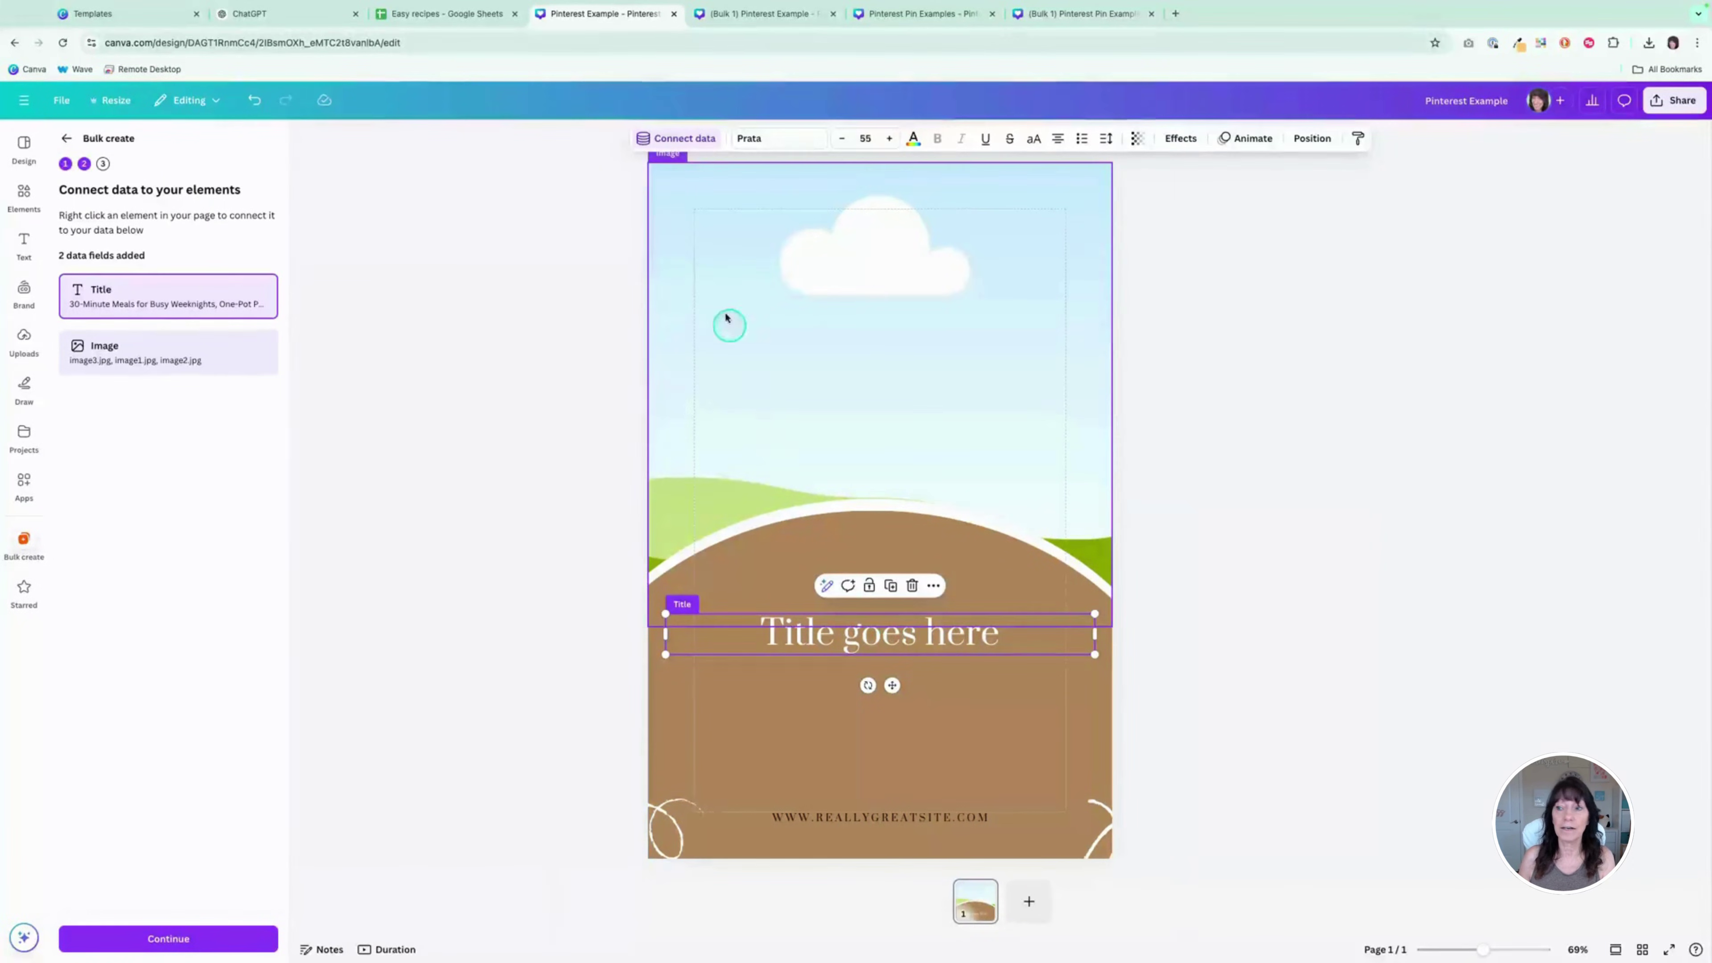
pyautogui.click(687, 144)
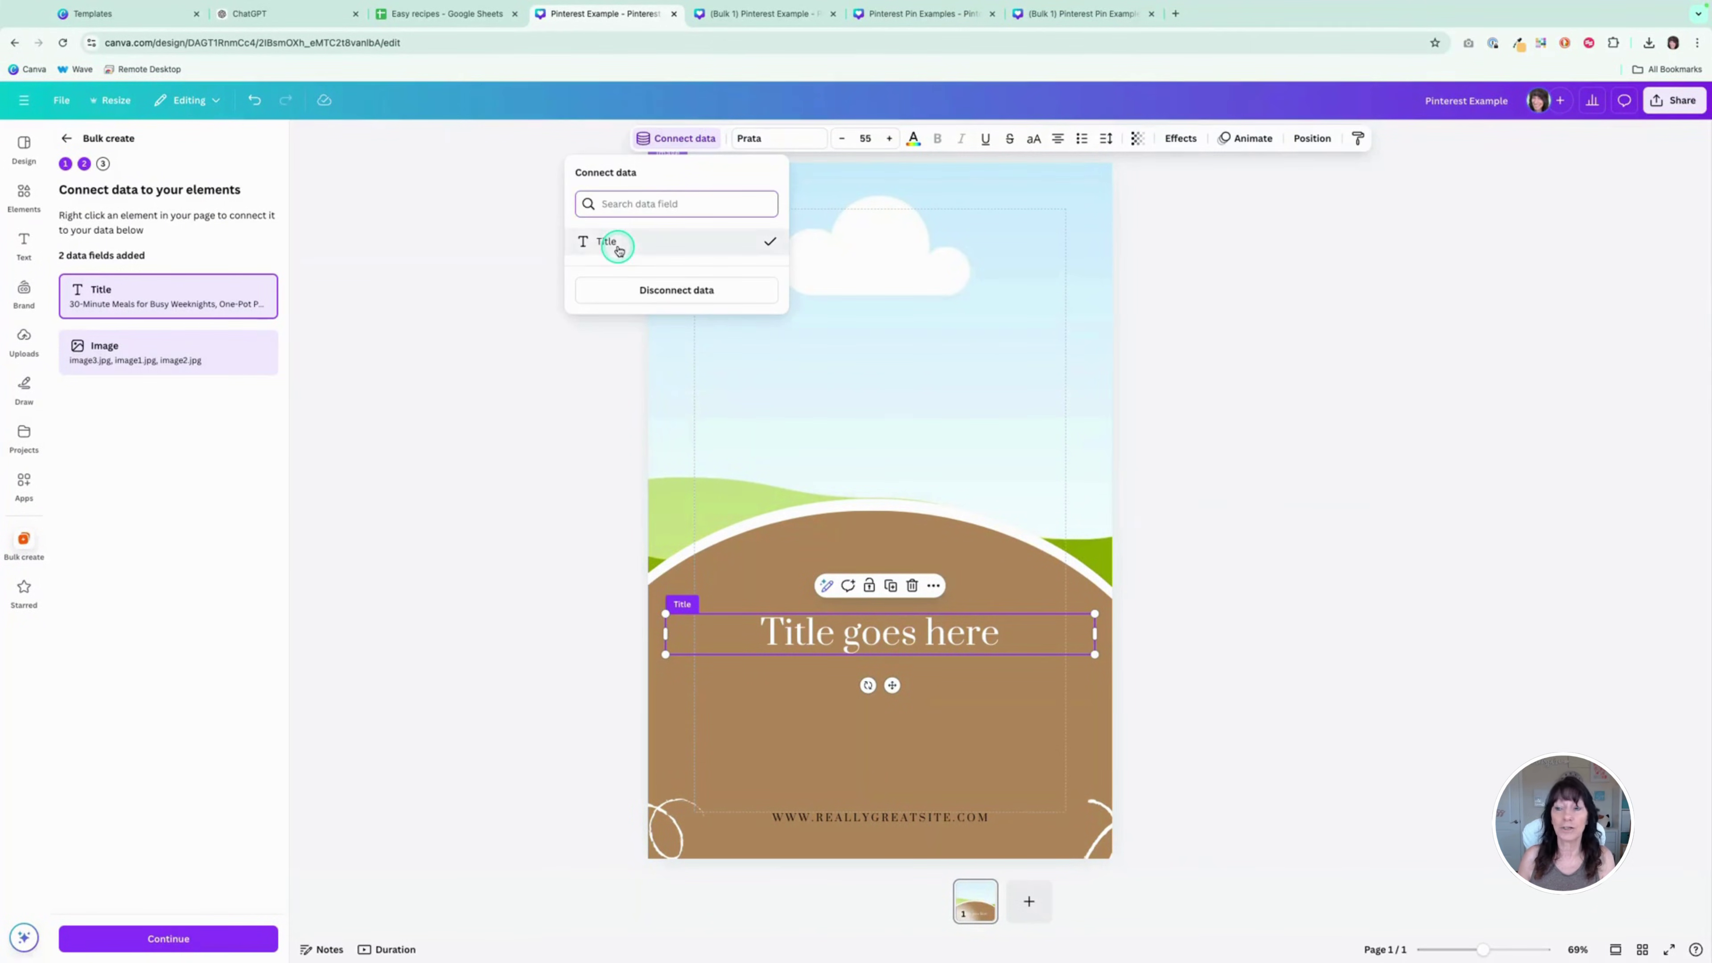
pyautogui.click(878, 385)
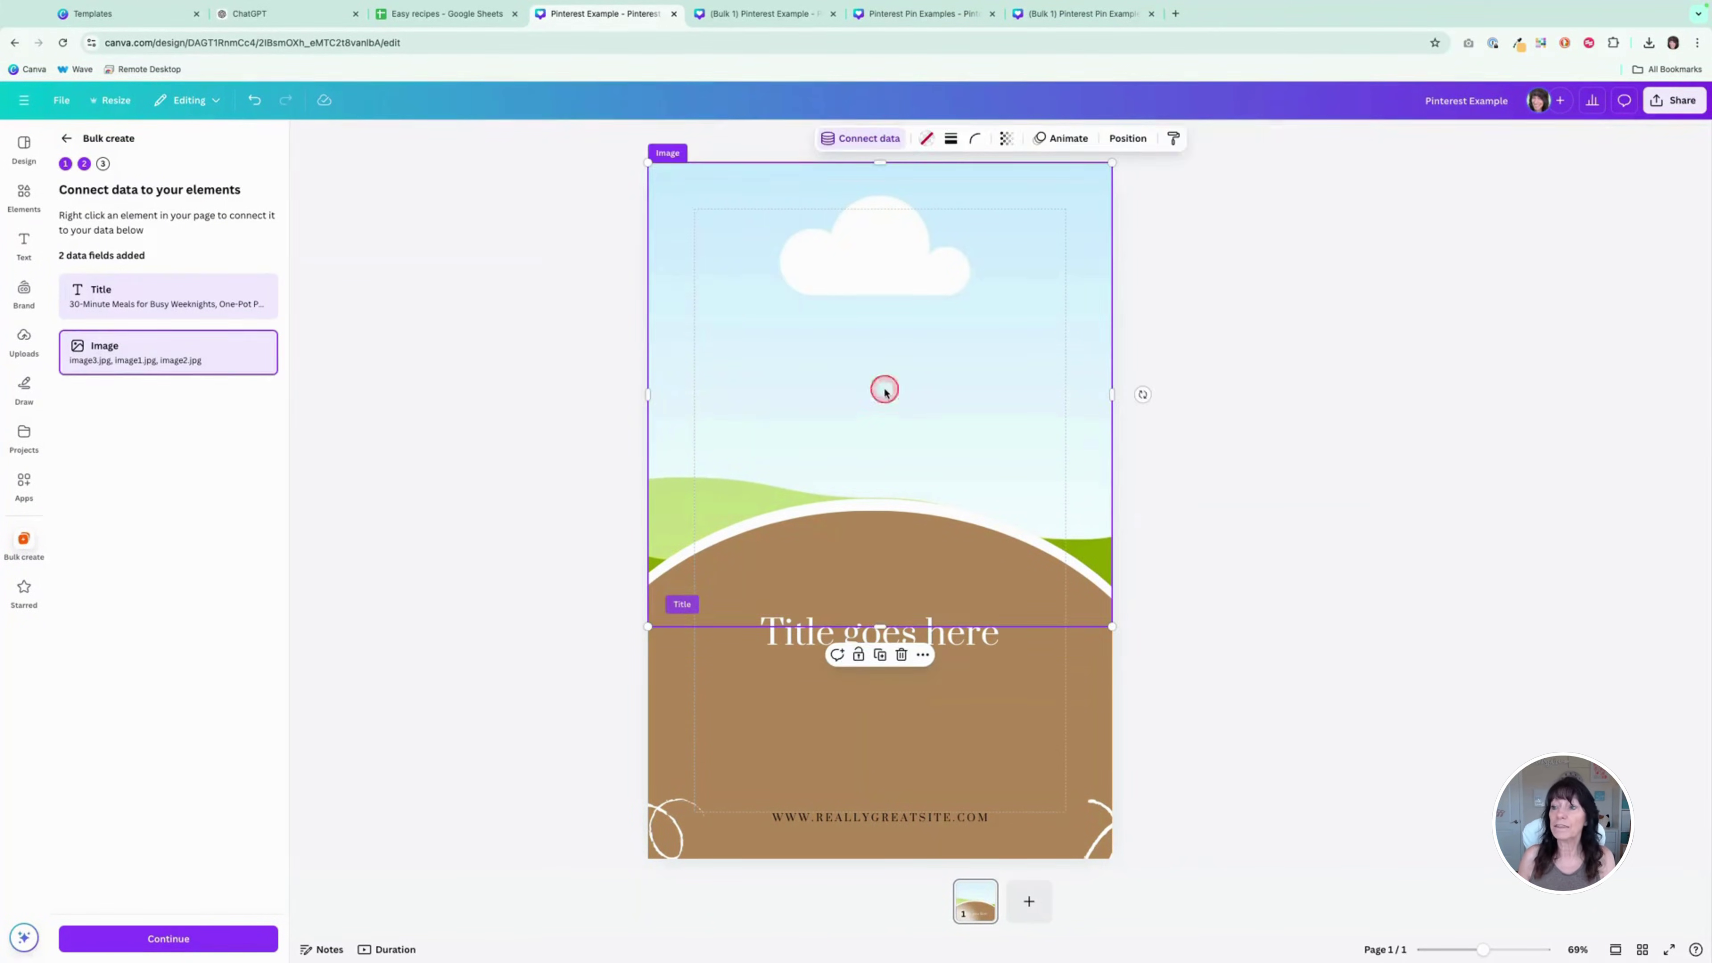
pyautogui.click(866, 150)
pyautogui.click(825, 242)
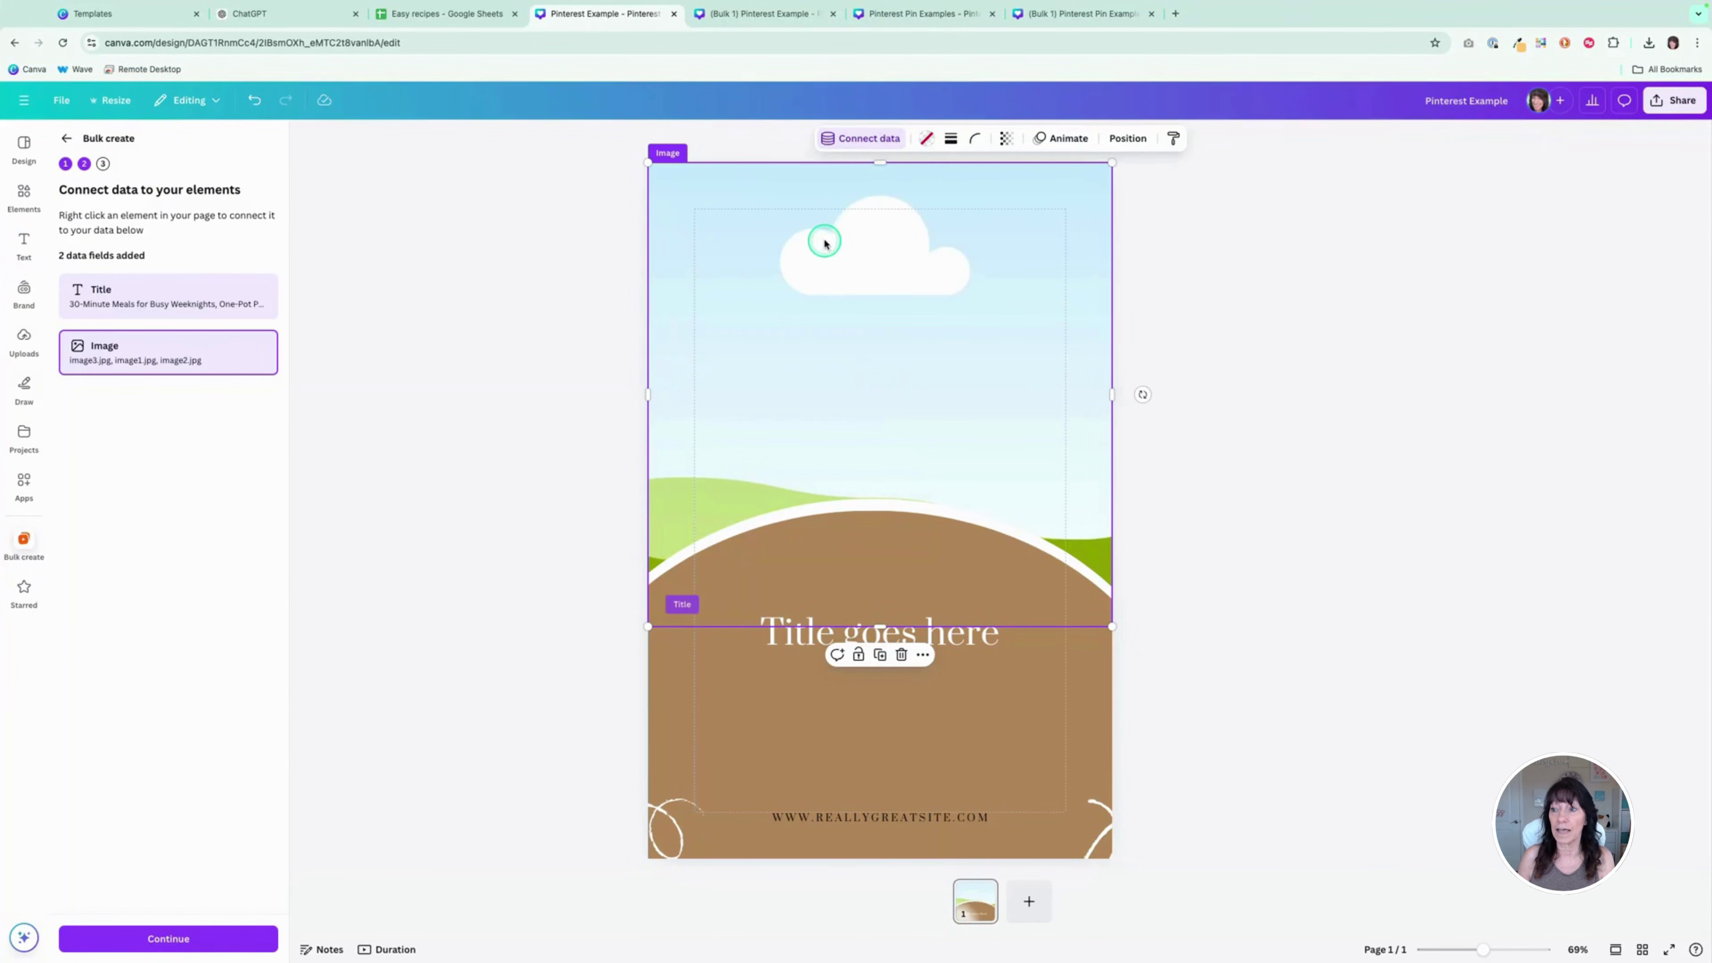
pyautogui.click(225, 939)
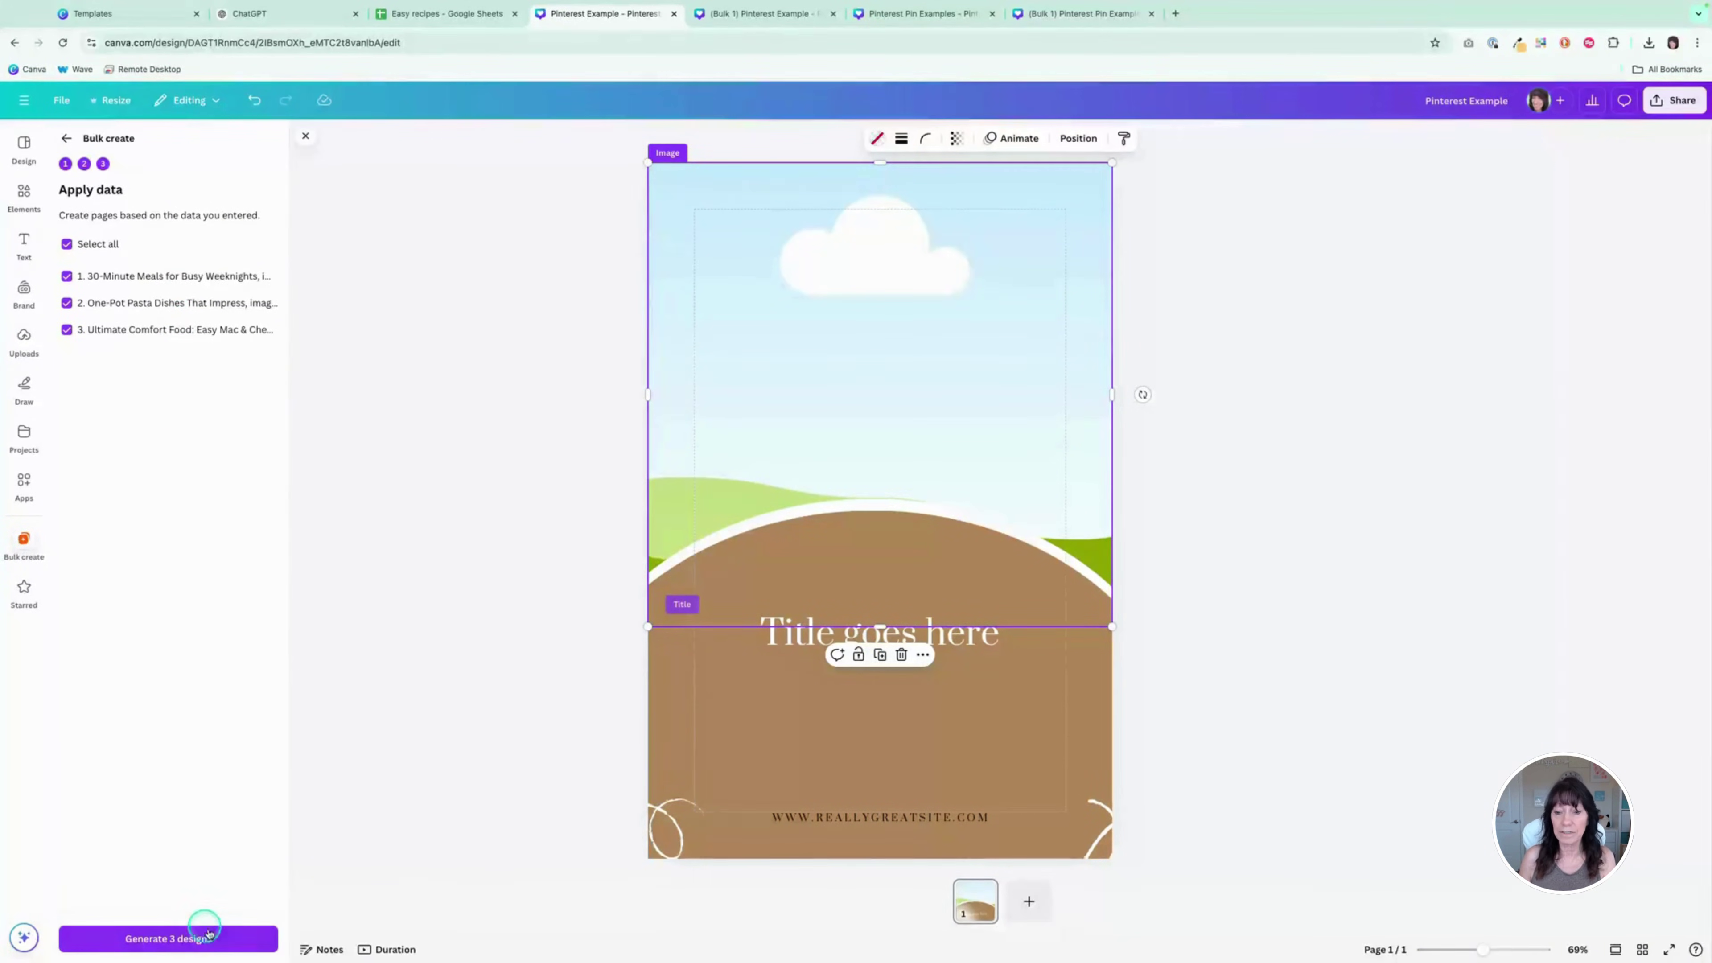
# Step: Generate the three recipe pins, review them, then show Pinterest Pin Examples' five pages in grid view
pyautogui.click(224, 940)
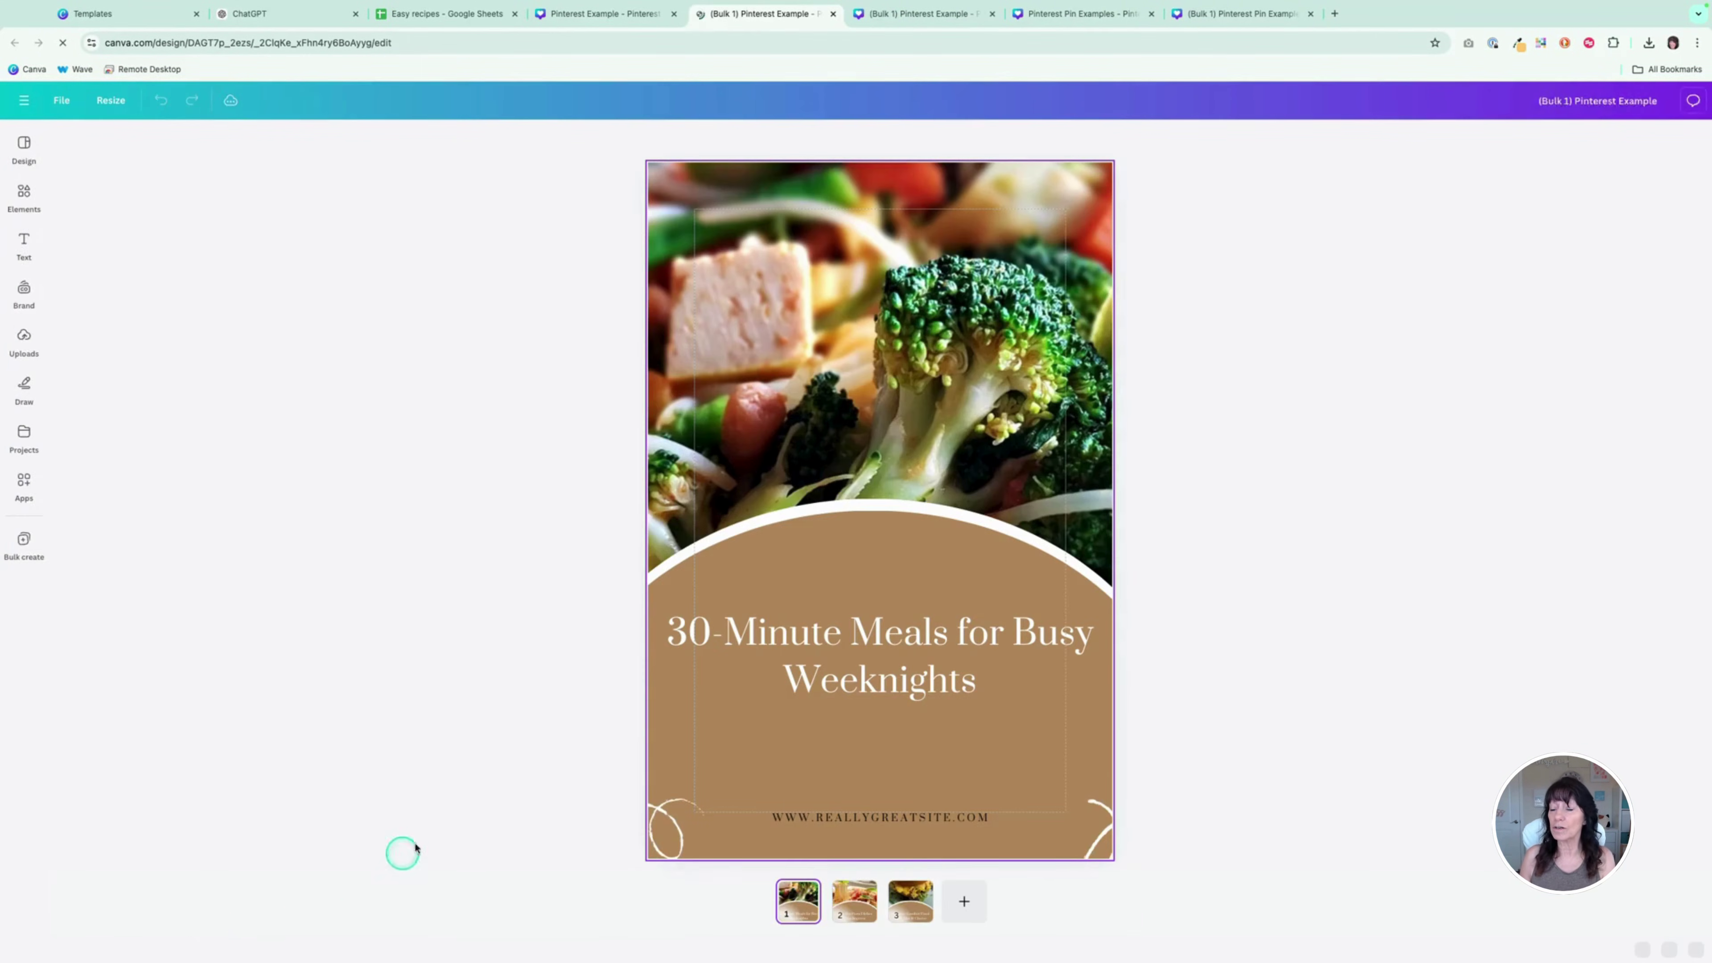
pyautogui.click(853, 901)
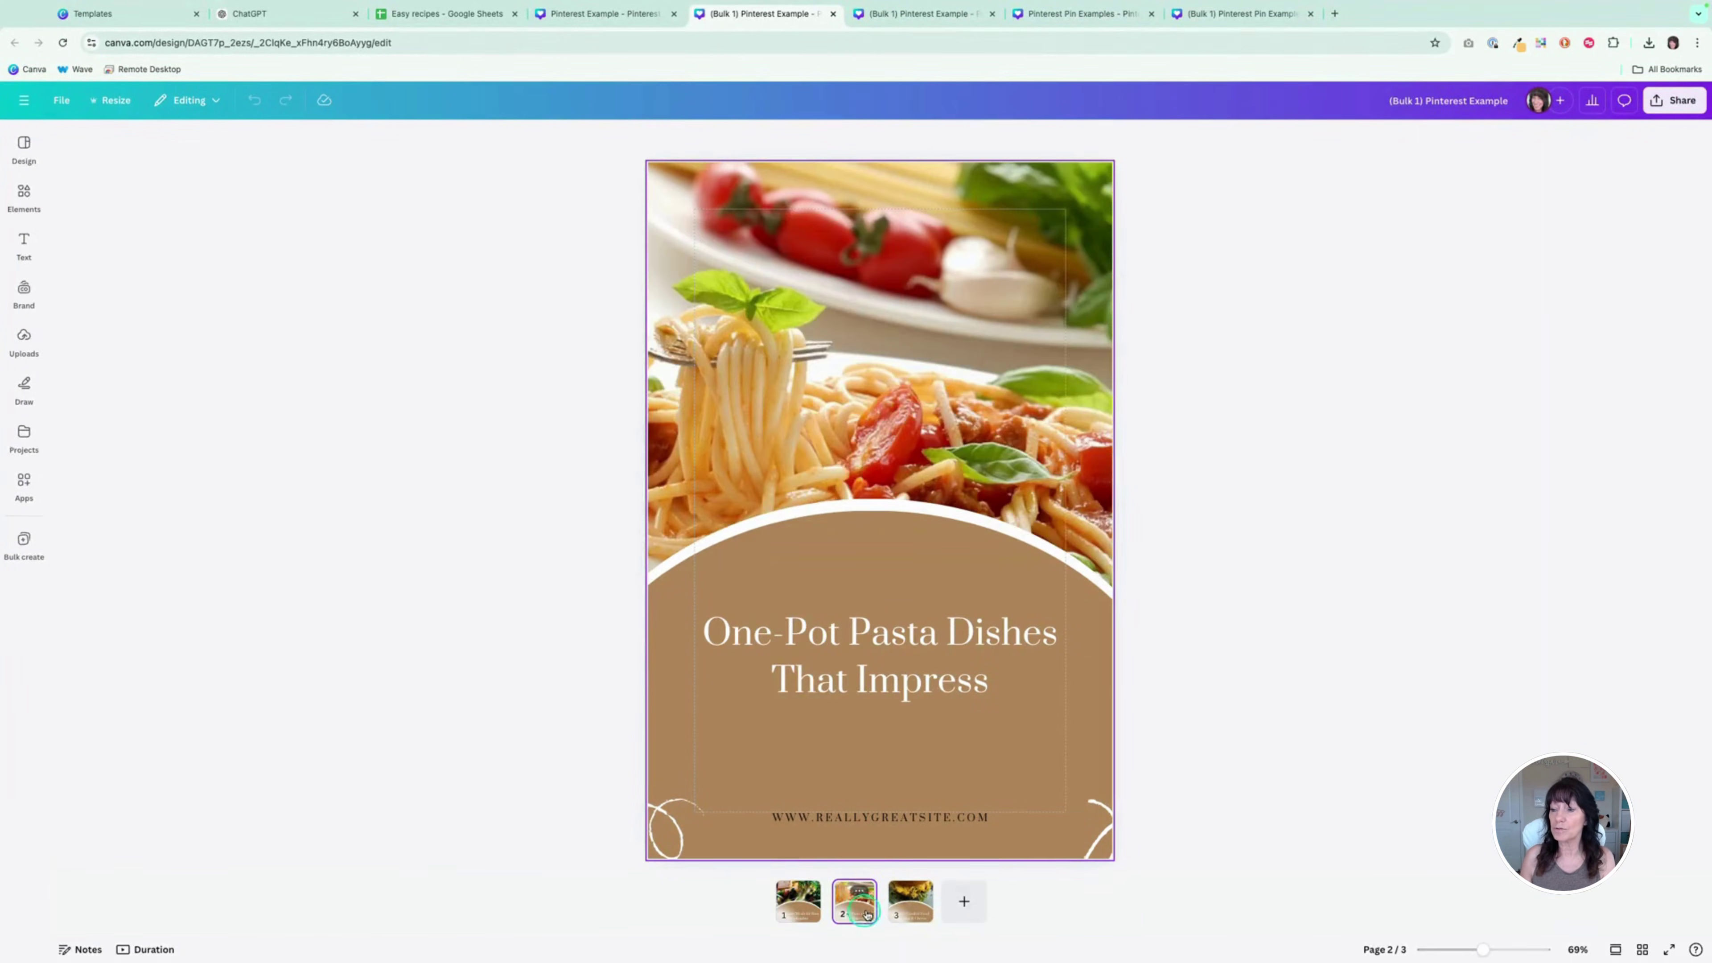
pyautogui.click(912, 914)
pyautogui.click(801, 914)
pyautogui.click(843, 914)
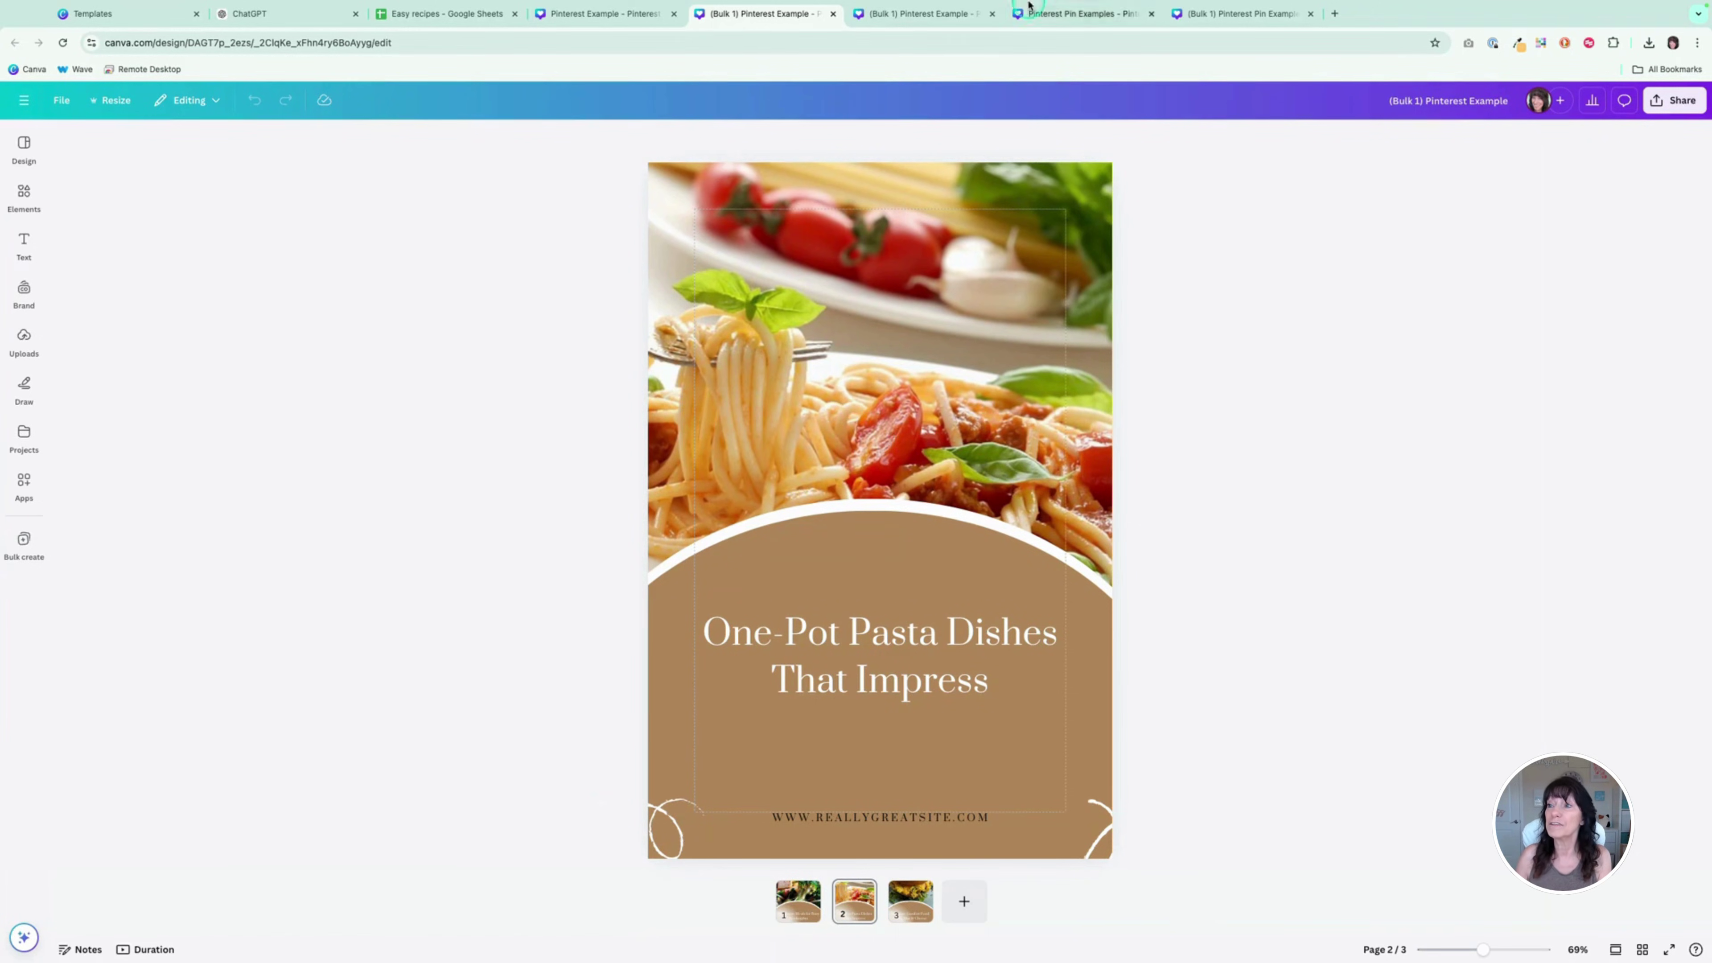
pyautogui.click(1047, 14)
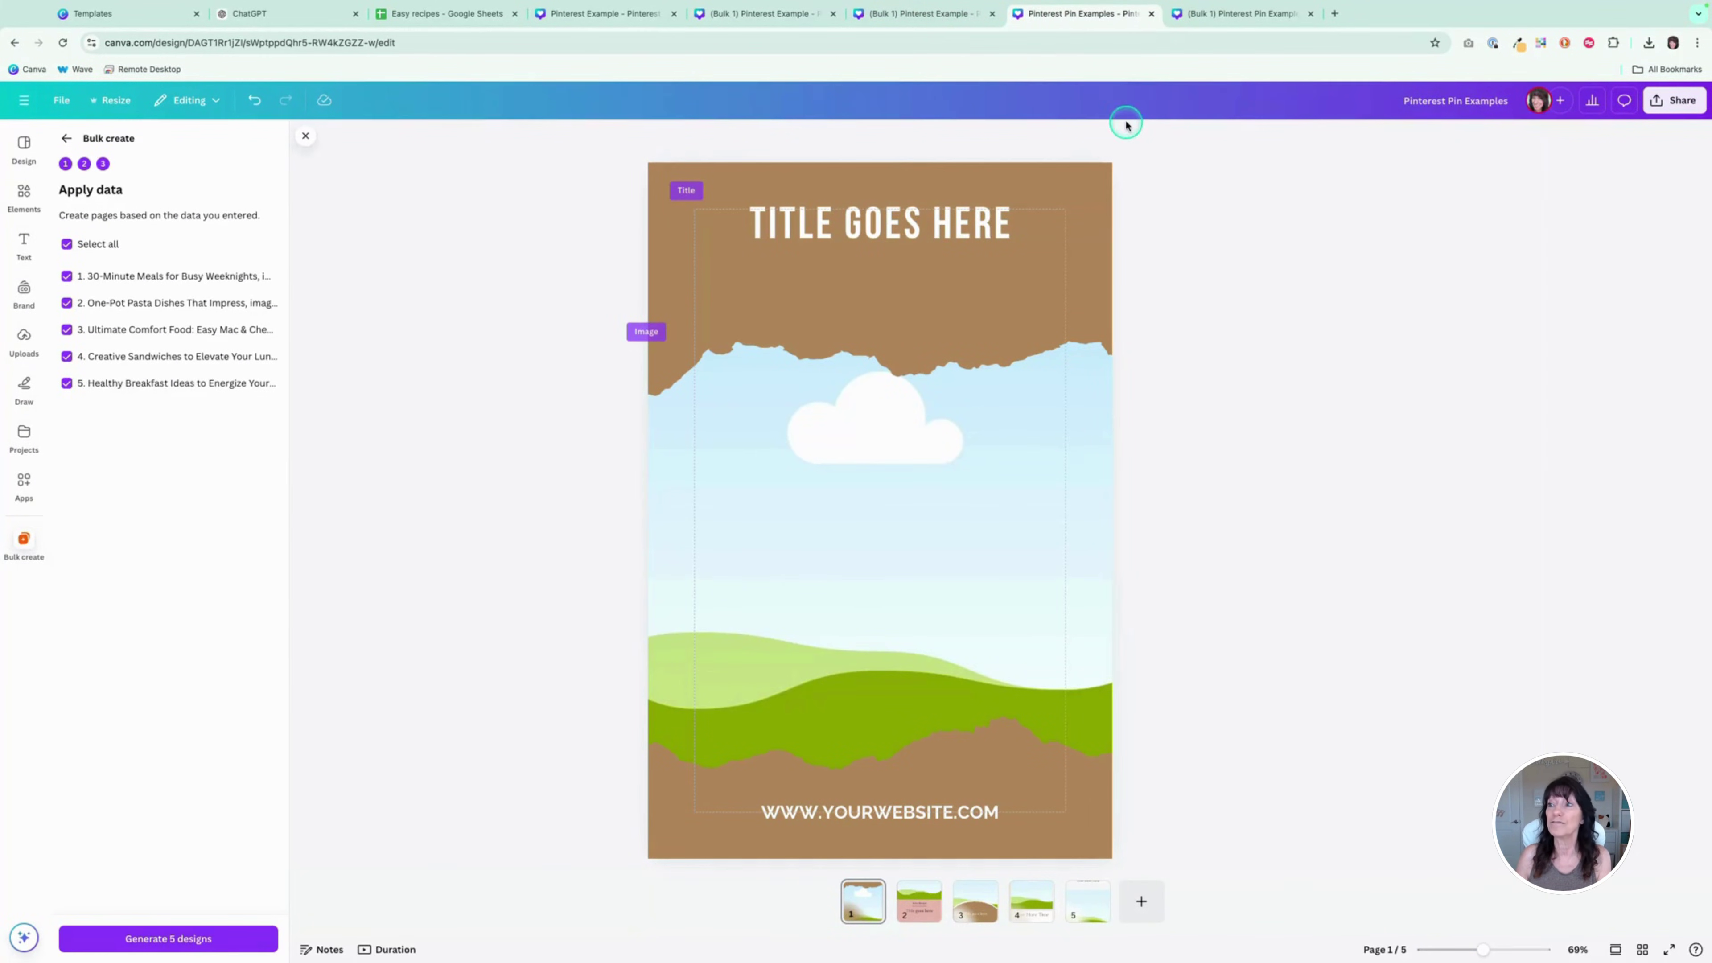
pyautogui.click(1642, 948)
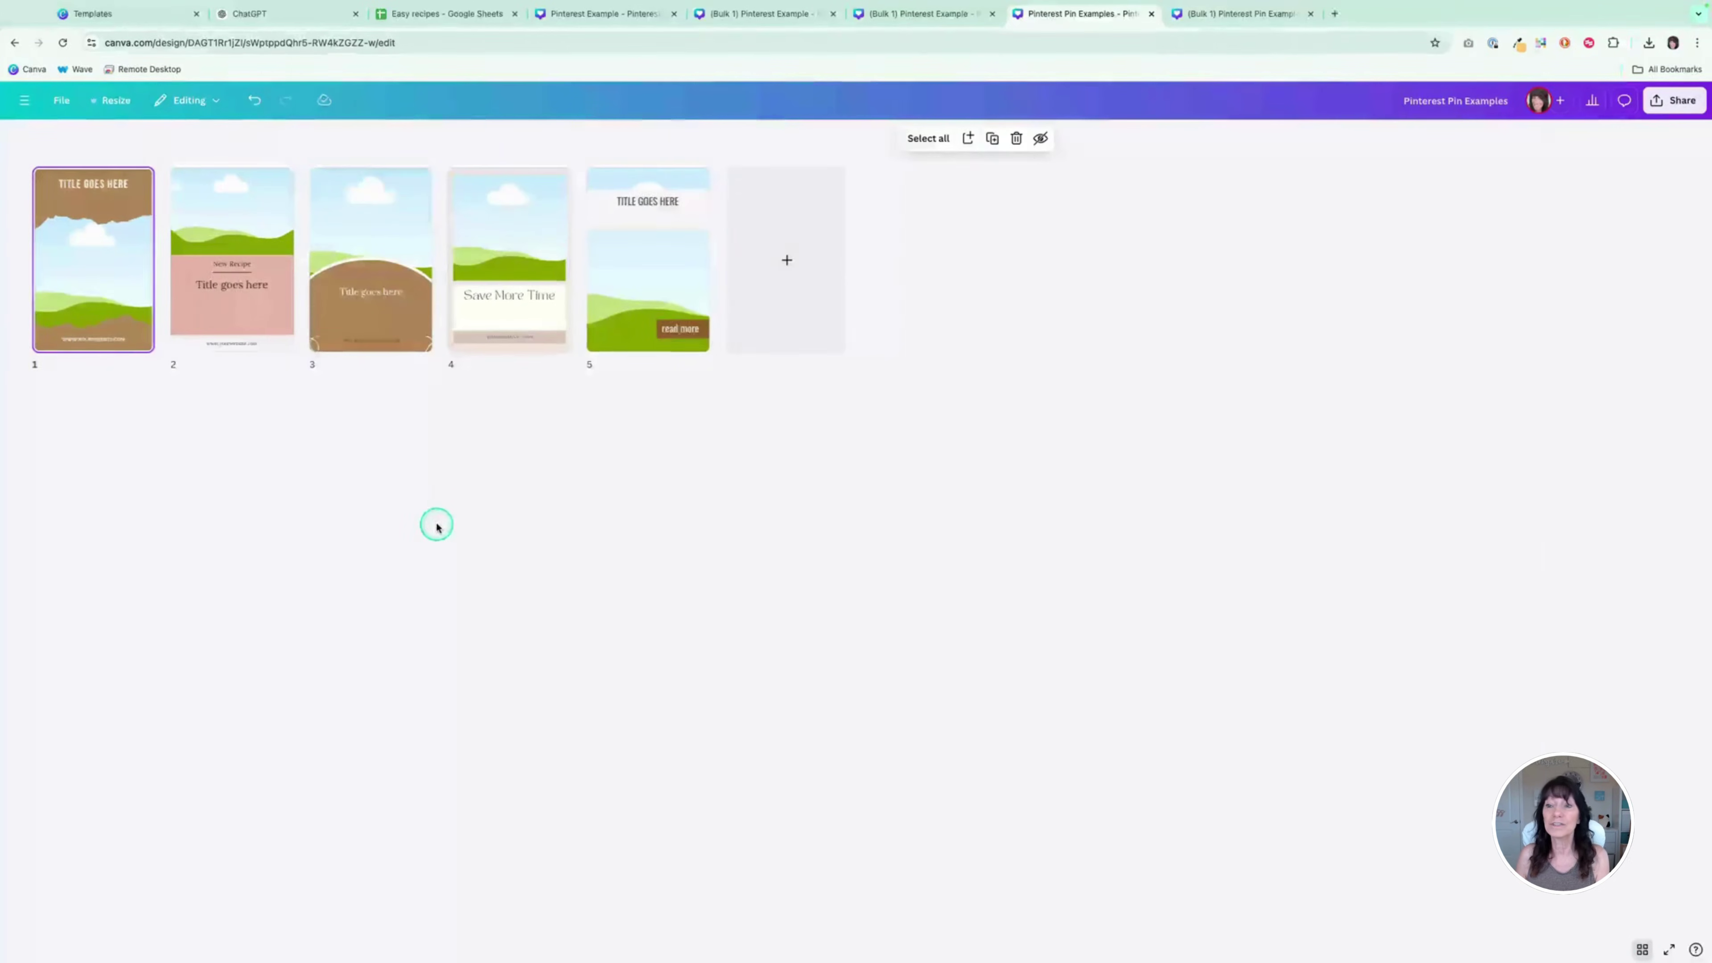